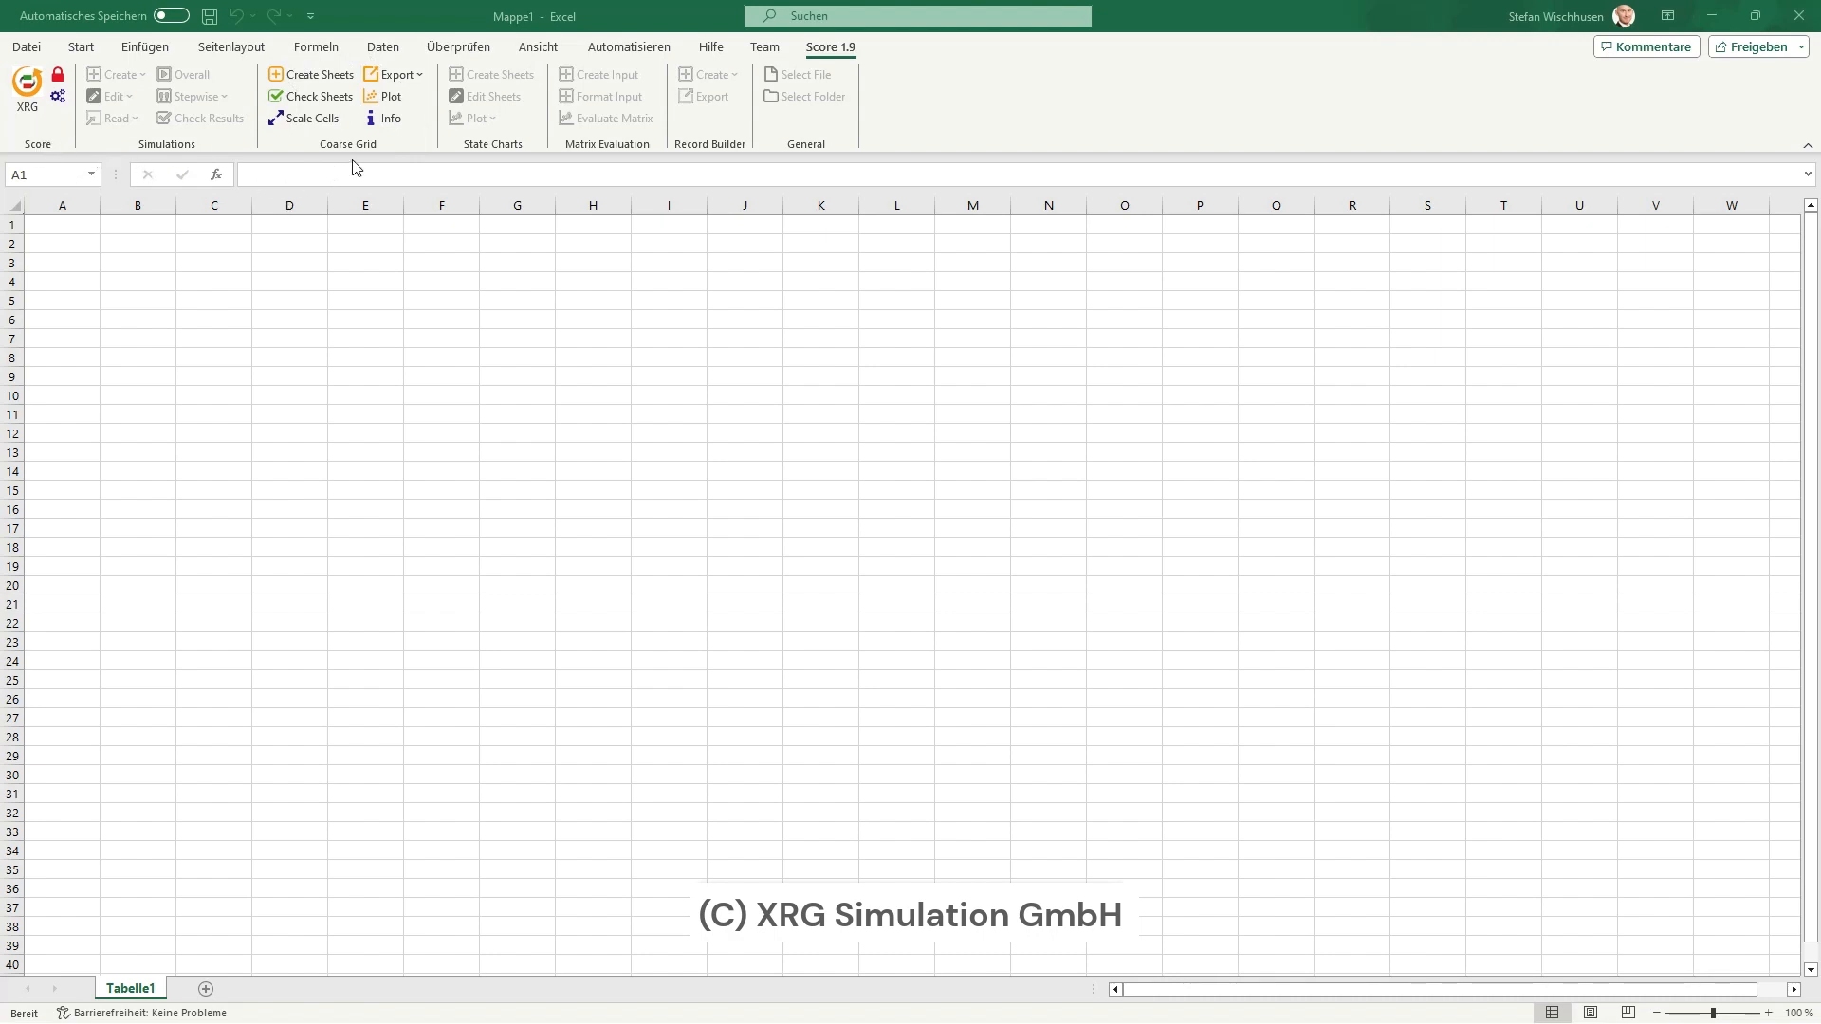
# - Create default coarse grid sheets with 7 X layers, 3 Y layers and 3 Z layers
pyautogui.click(326, 82)
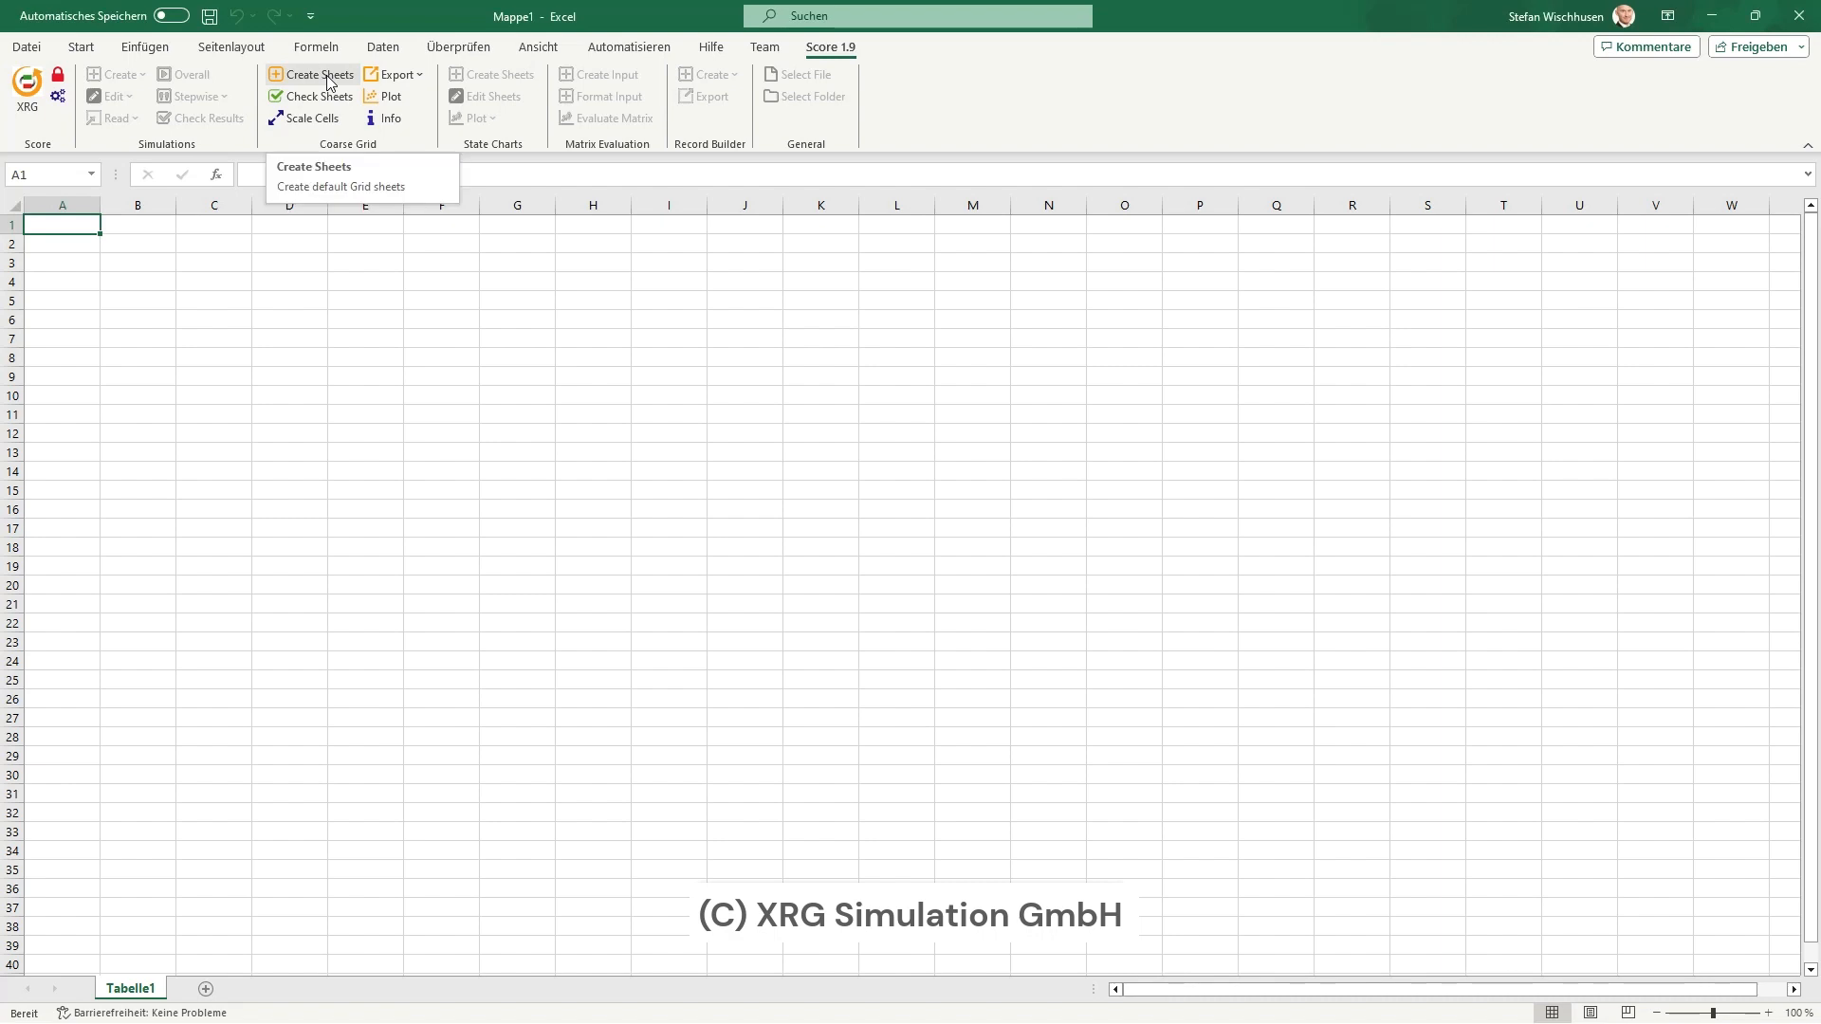
pyautogui.click(330, 82)
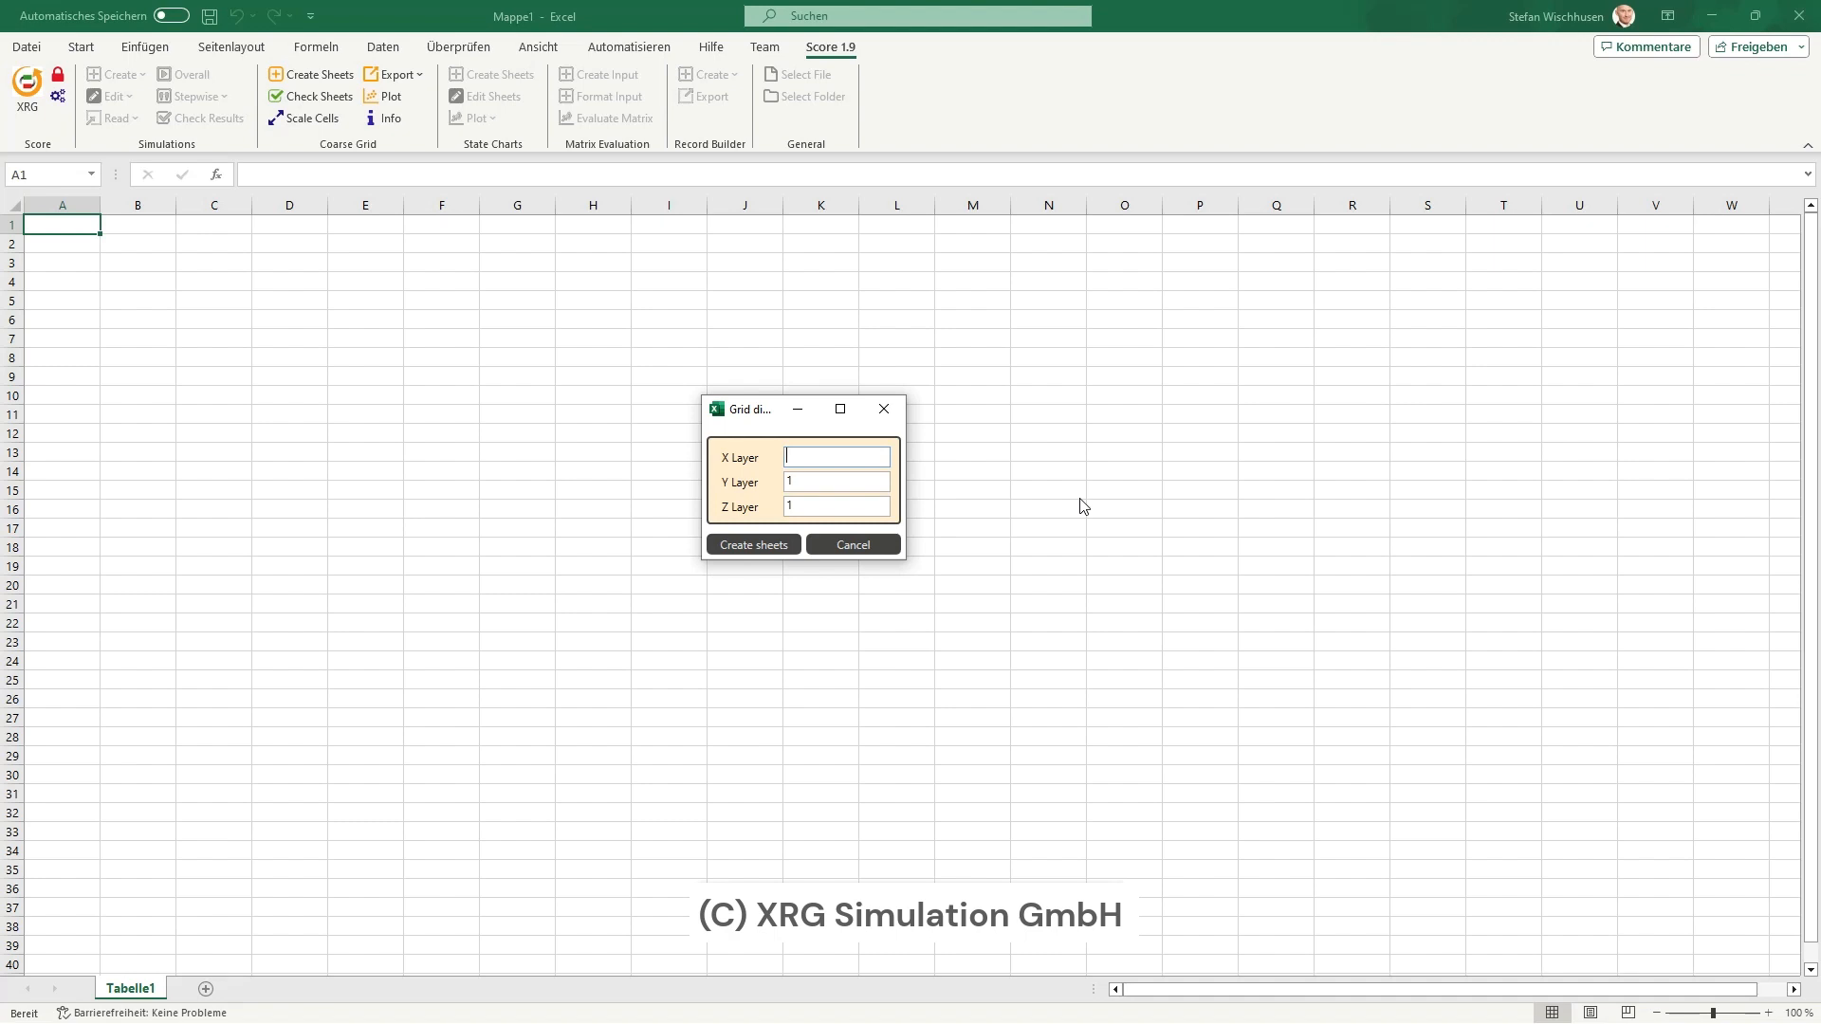
pyautogui.write('7')
pyautogui.press('BackSpace')
pyautogui.write('3')
pyautogui.click(805, 505)
pyautogui.click(746, 548)
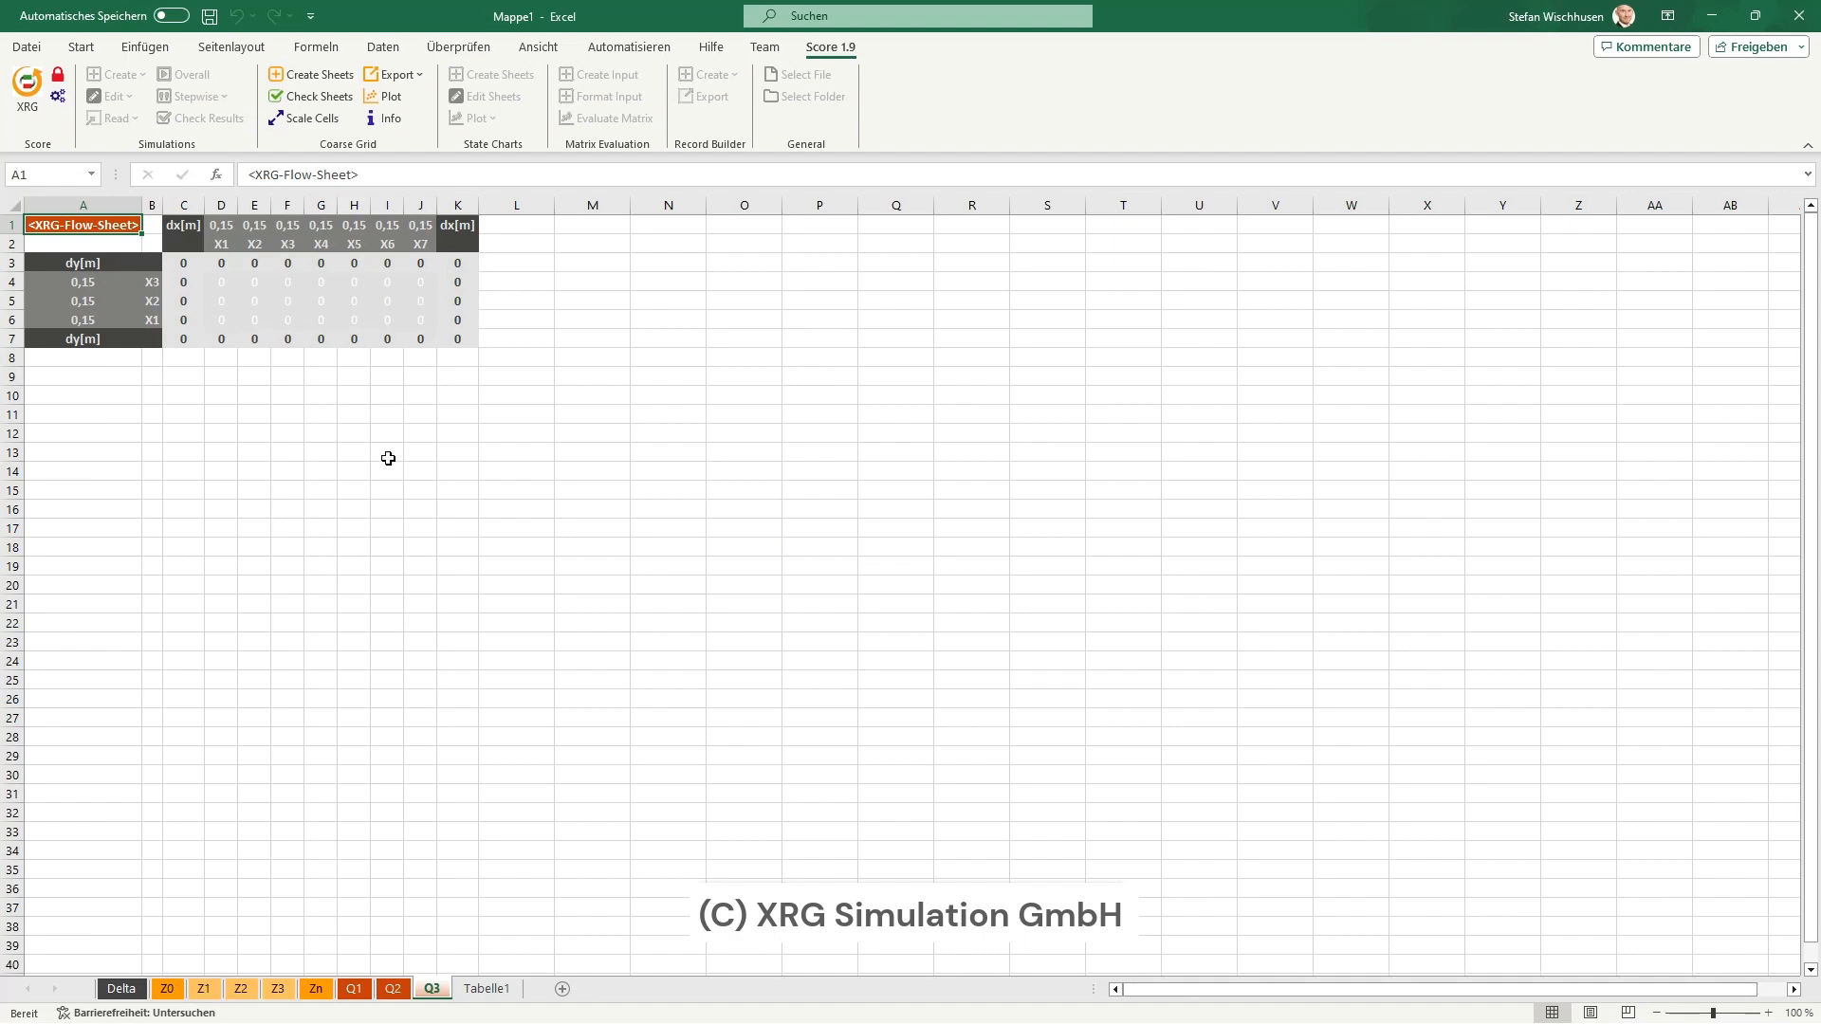
# - On the Delta sheet, set the first three dx values (B2:B4) to 1
pyautogui.click(203, 988)
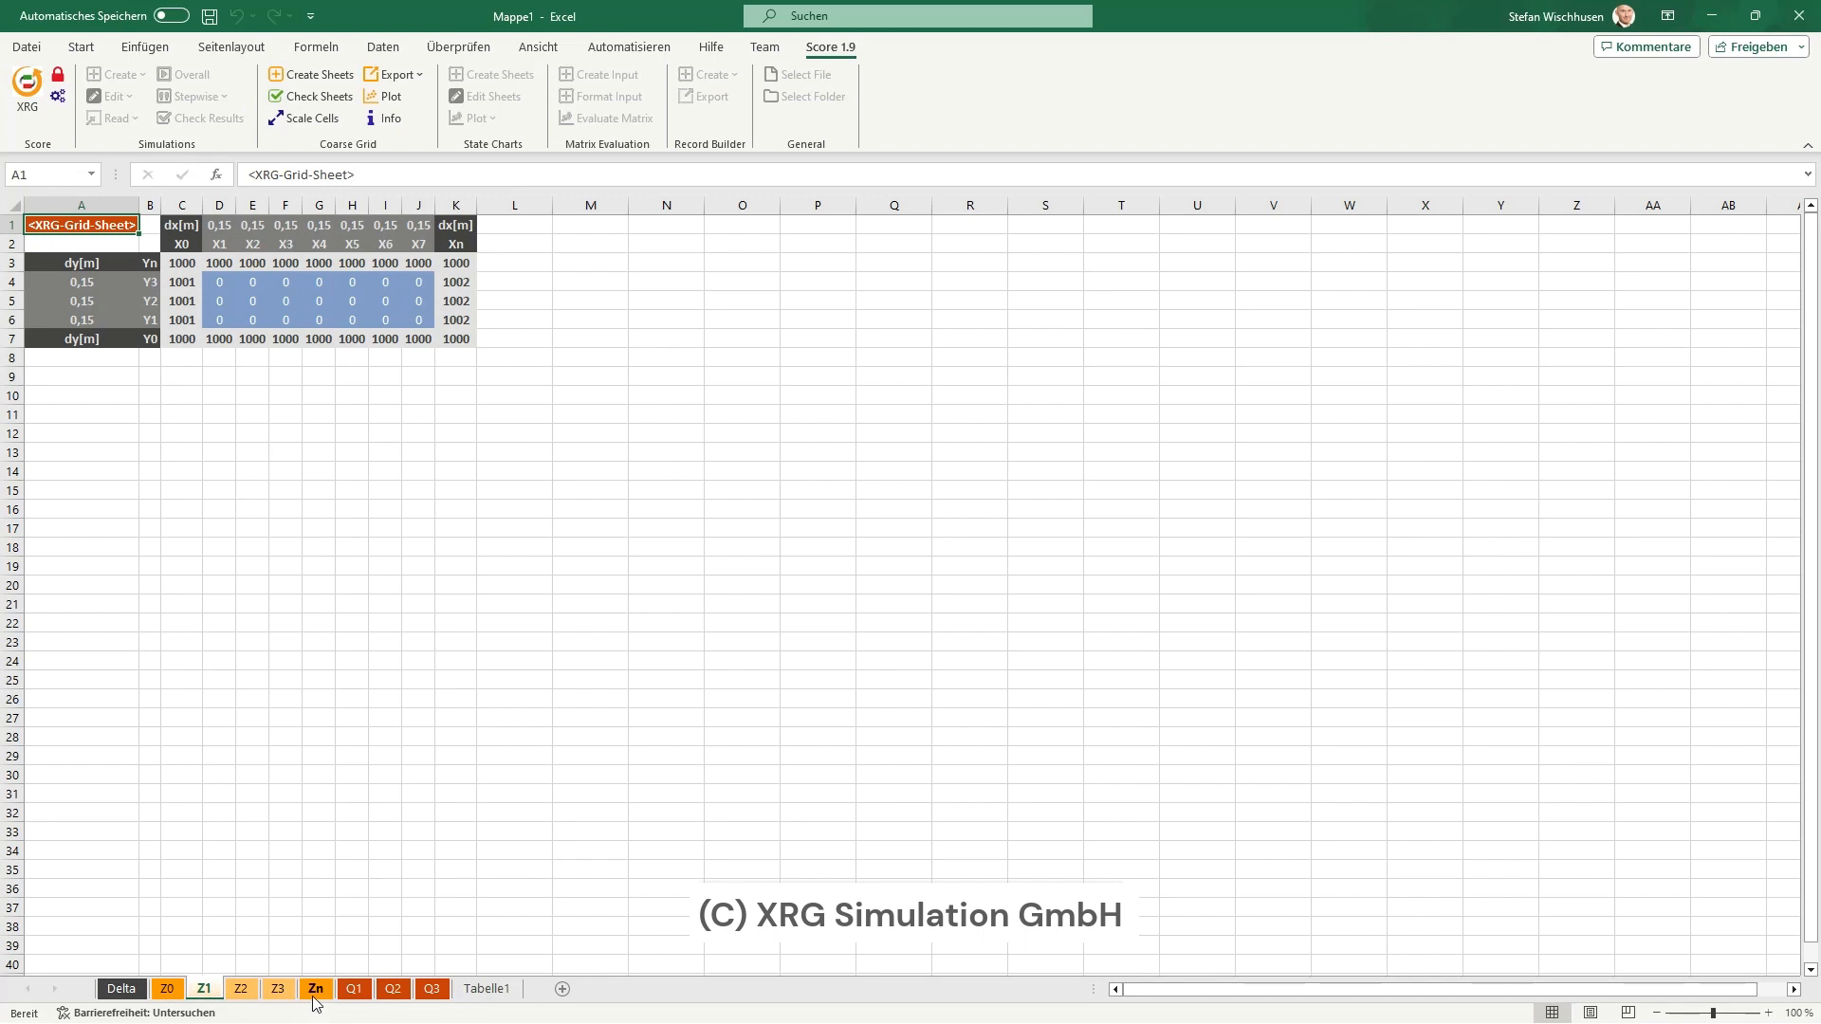
pyautogui.click(134, 995)
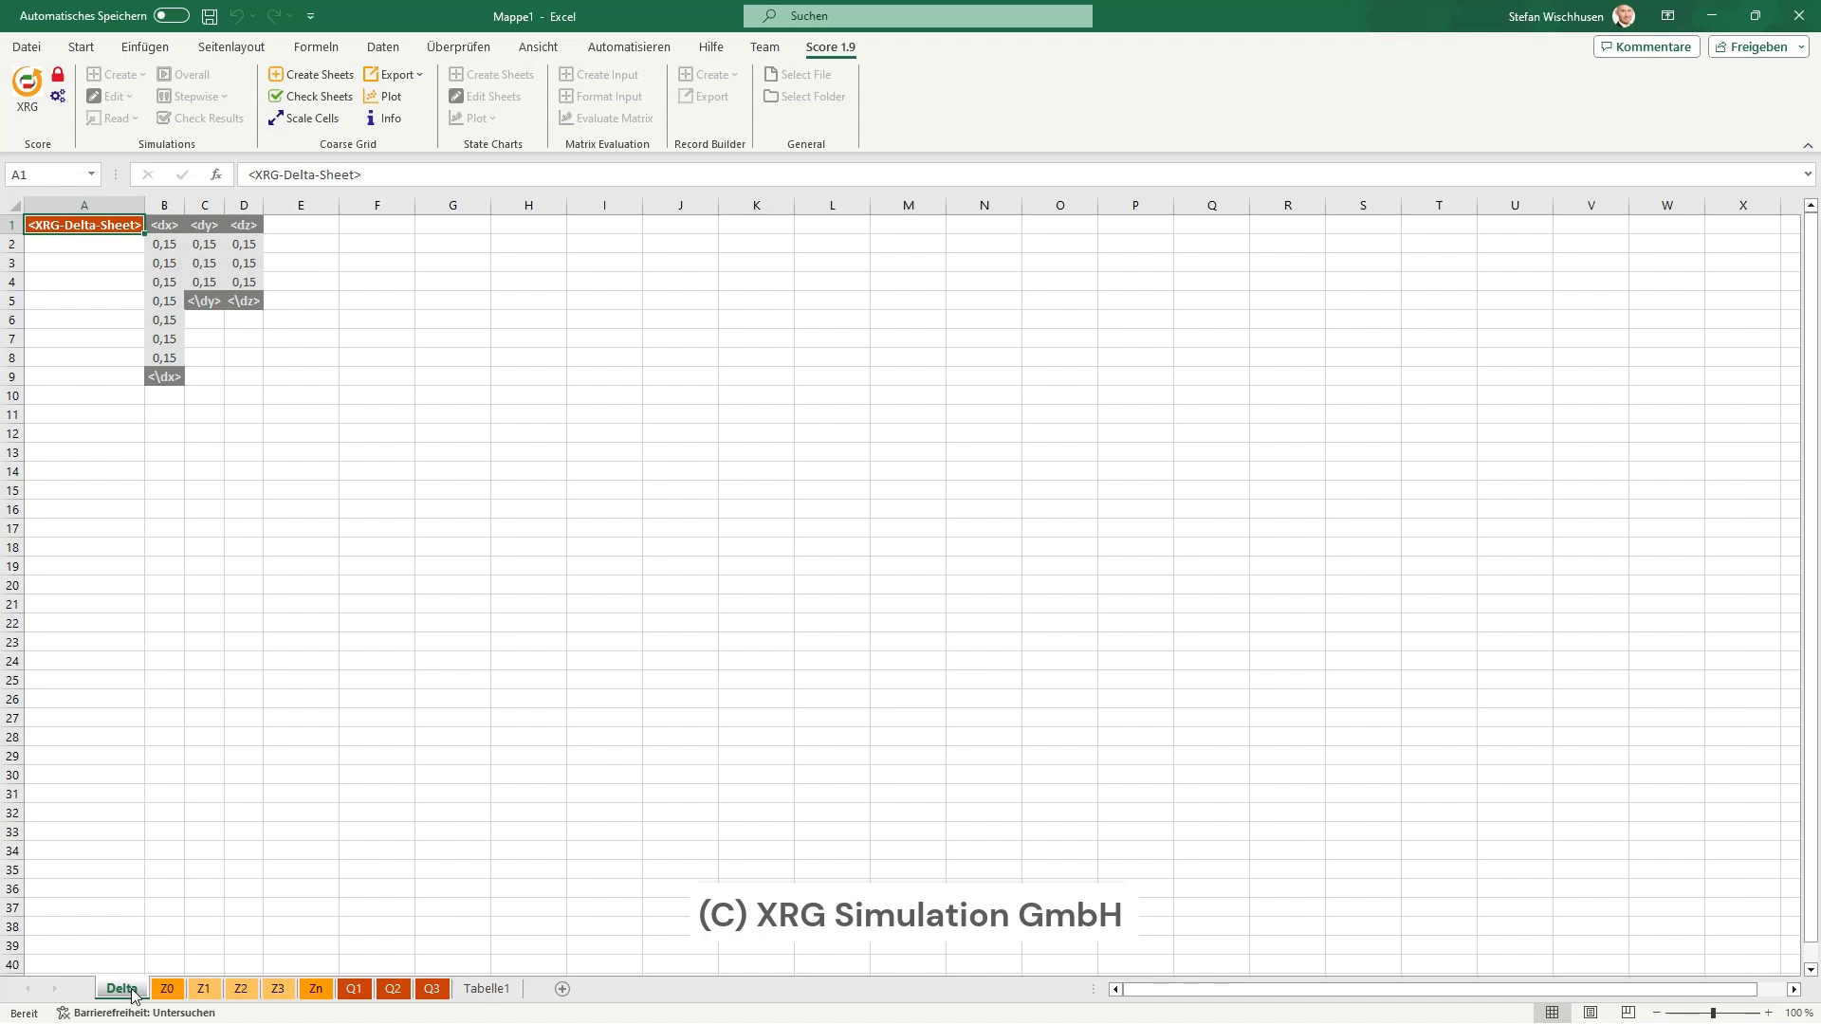
pyautogui.click(177, 246)
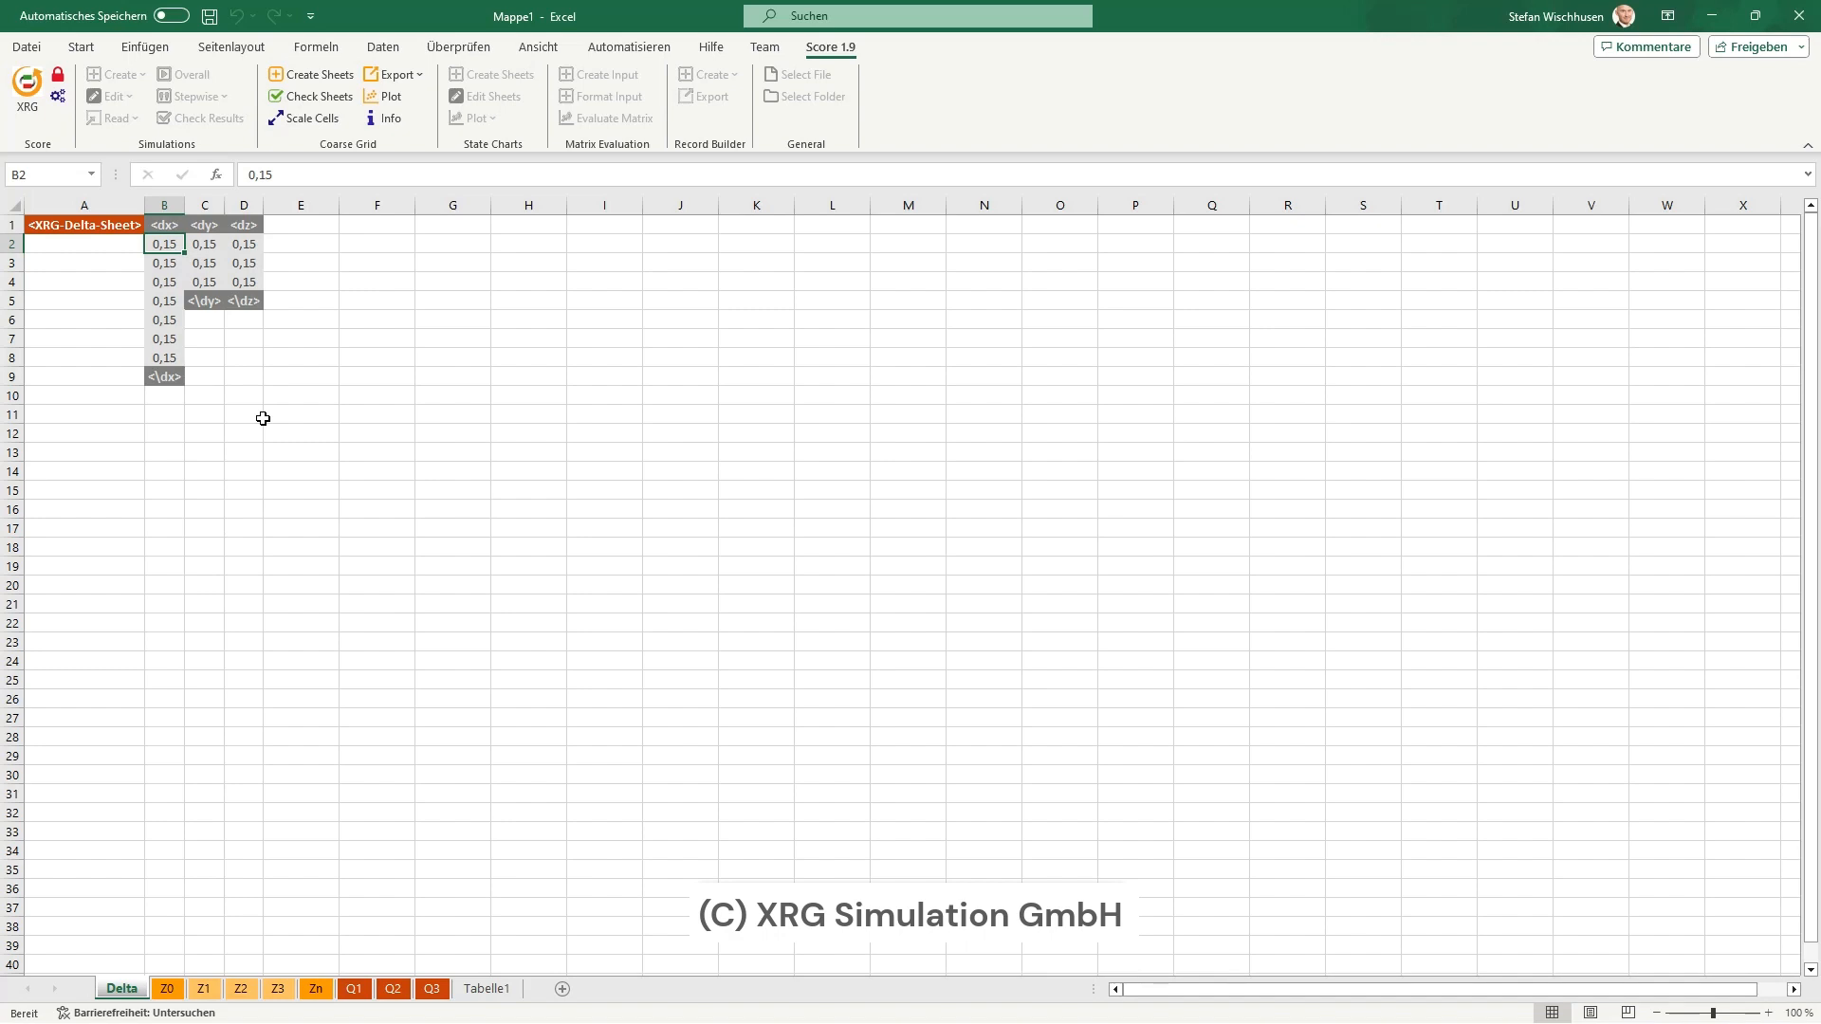
pyautogui.write('1')
pyautogui.press('Return')
pyautogui.write('1')
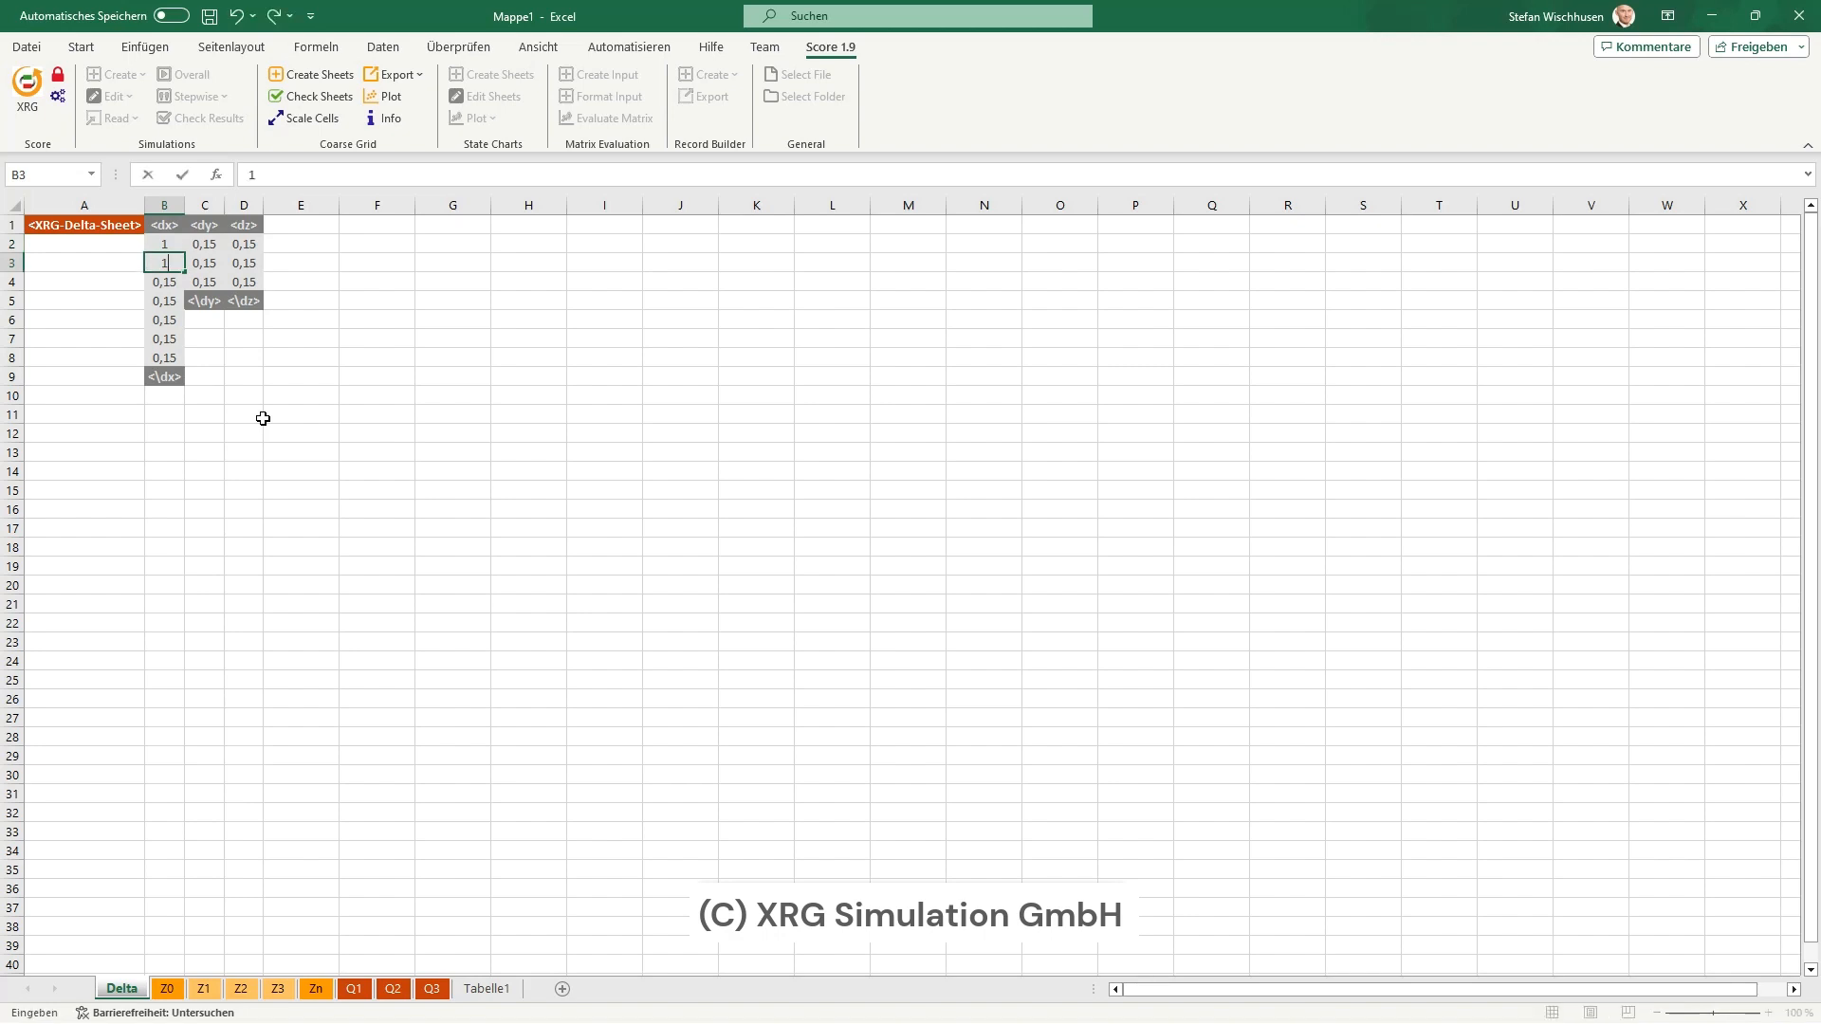
pyautogui.press('Return')
pyautogui.write('1')
pyautogui.press('Return')
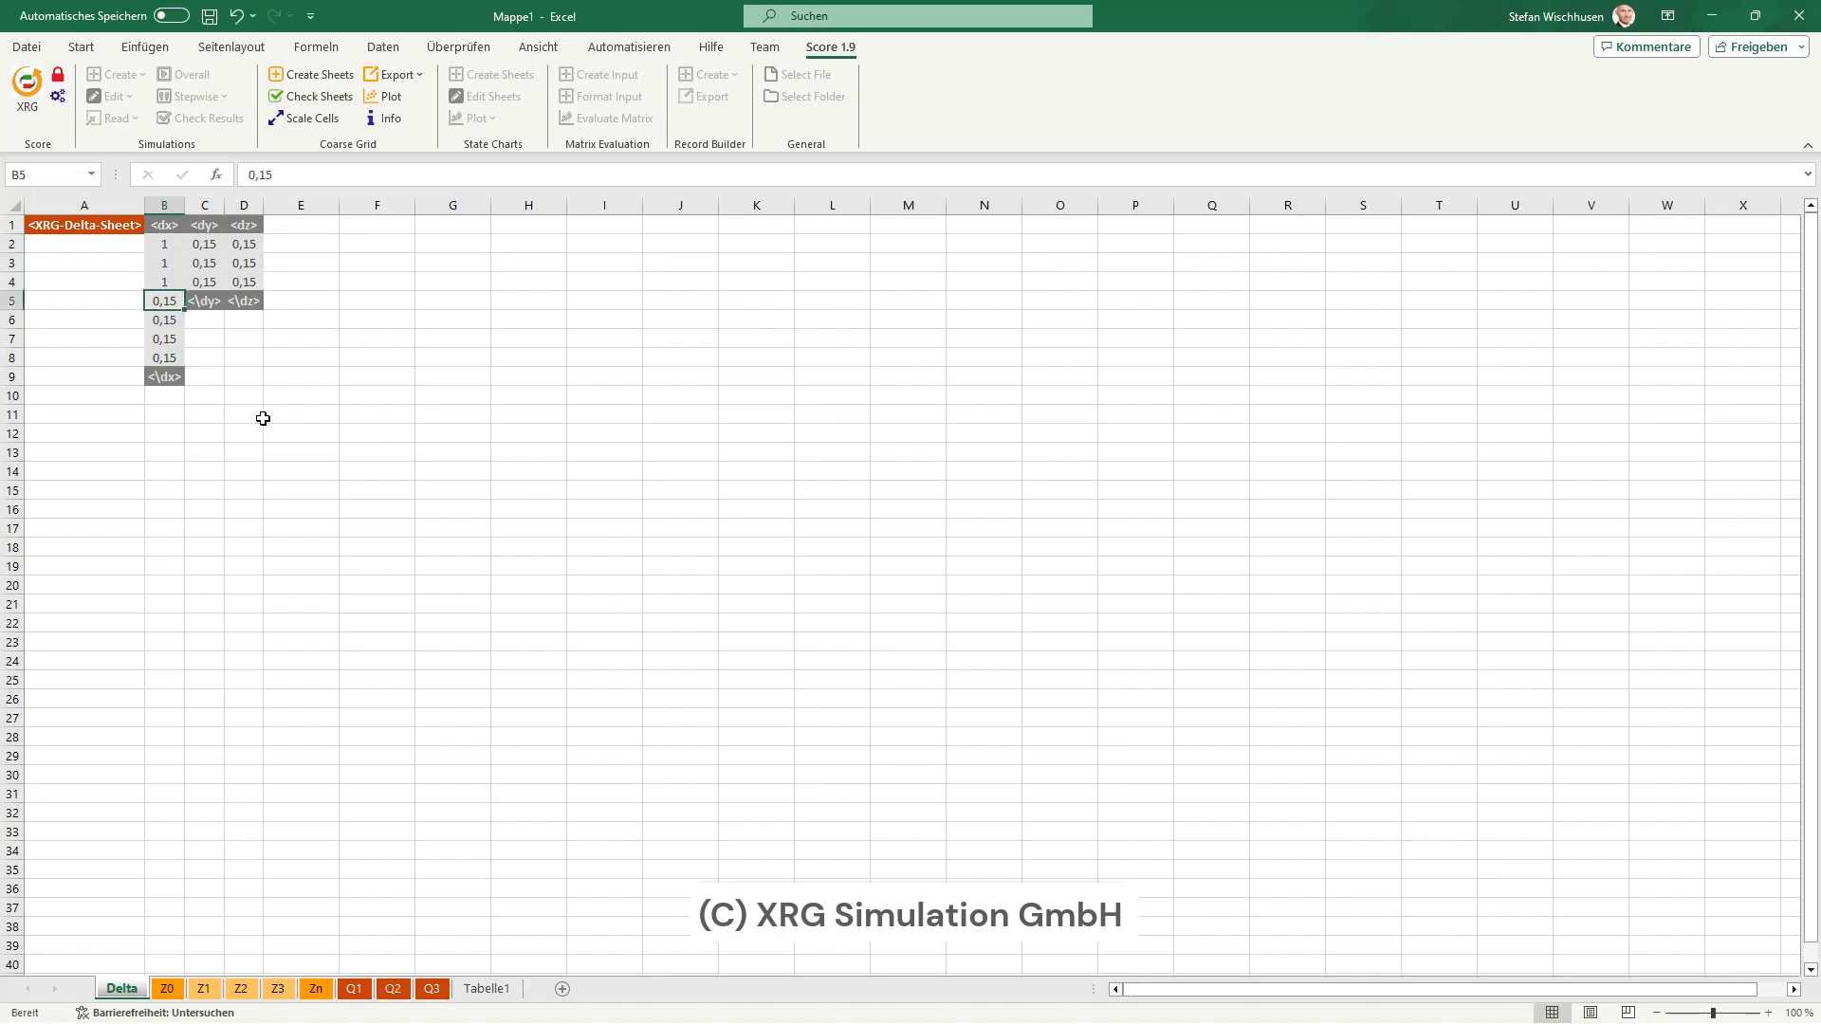
# - Set the last three dx values (B6:B8) to 1, skipping the fourth layer
pyautogui.press('Up')
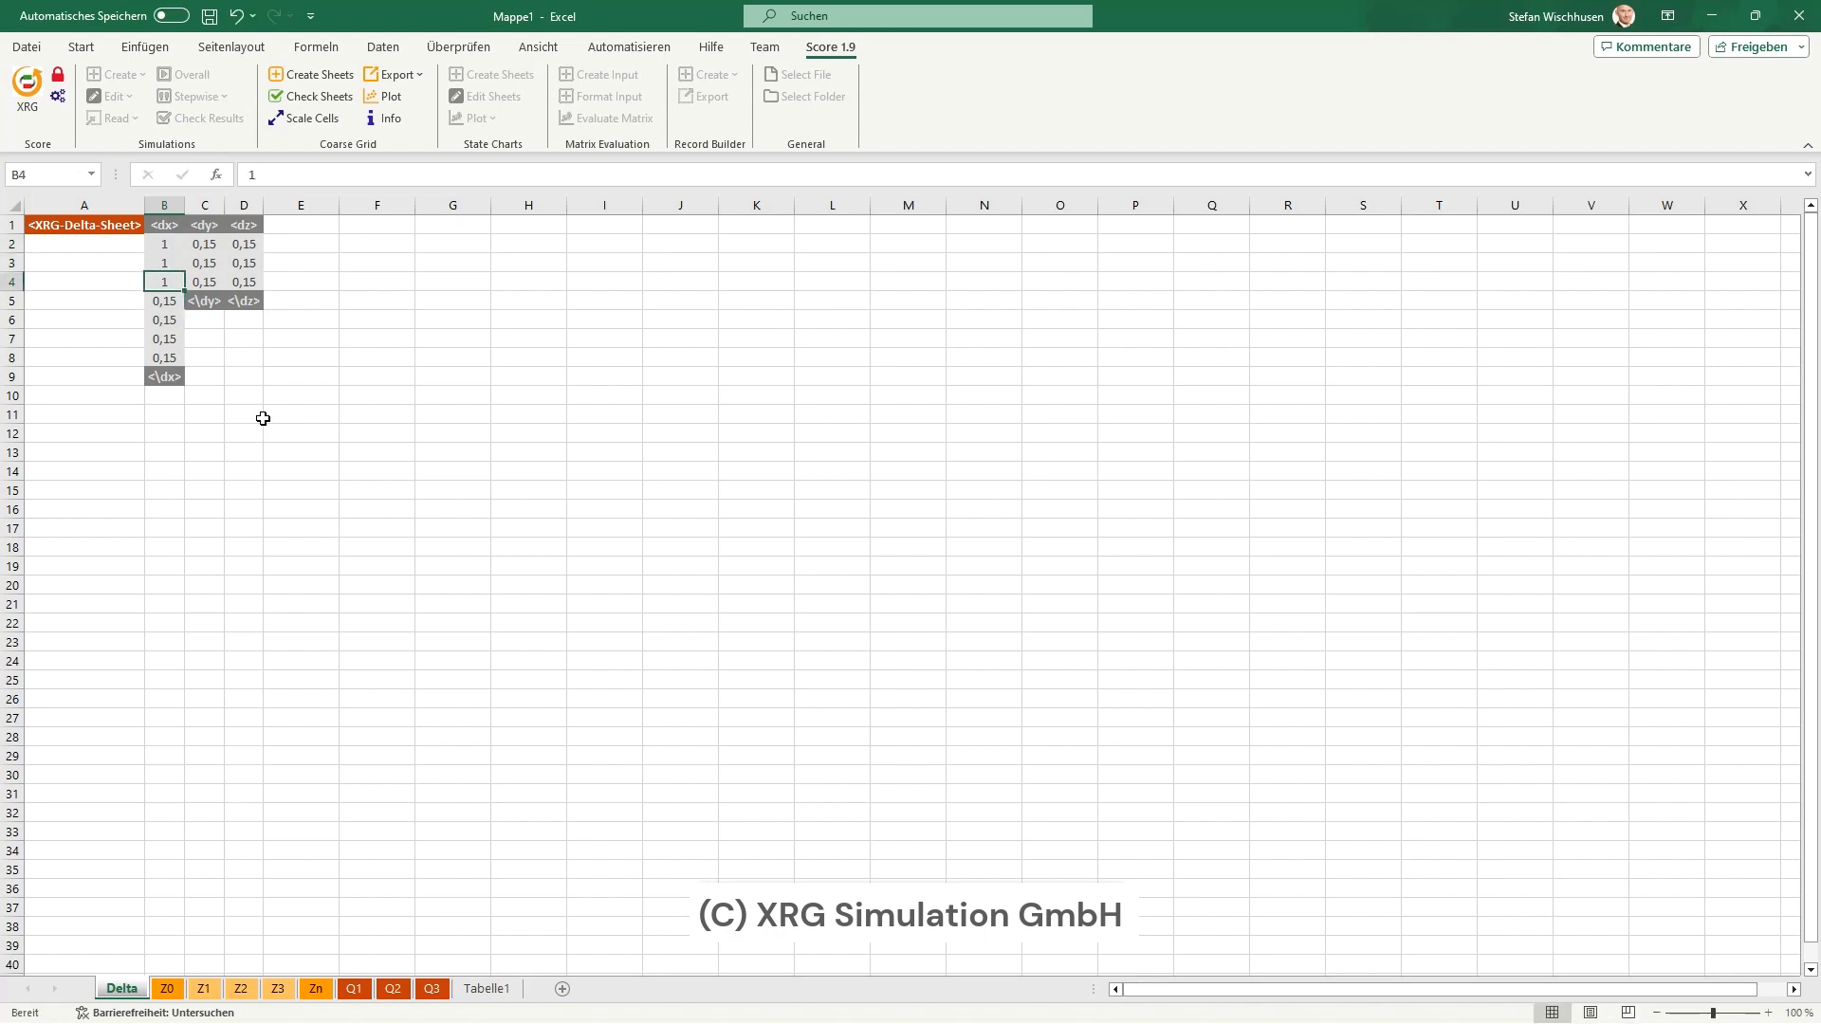
pyautogui.press('Down')
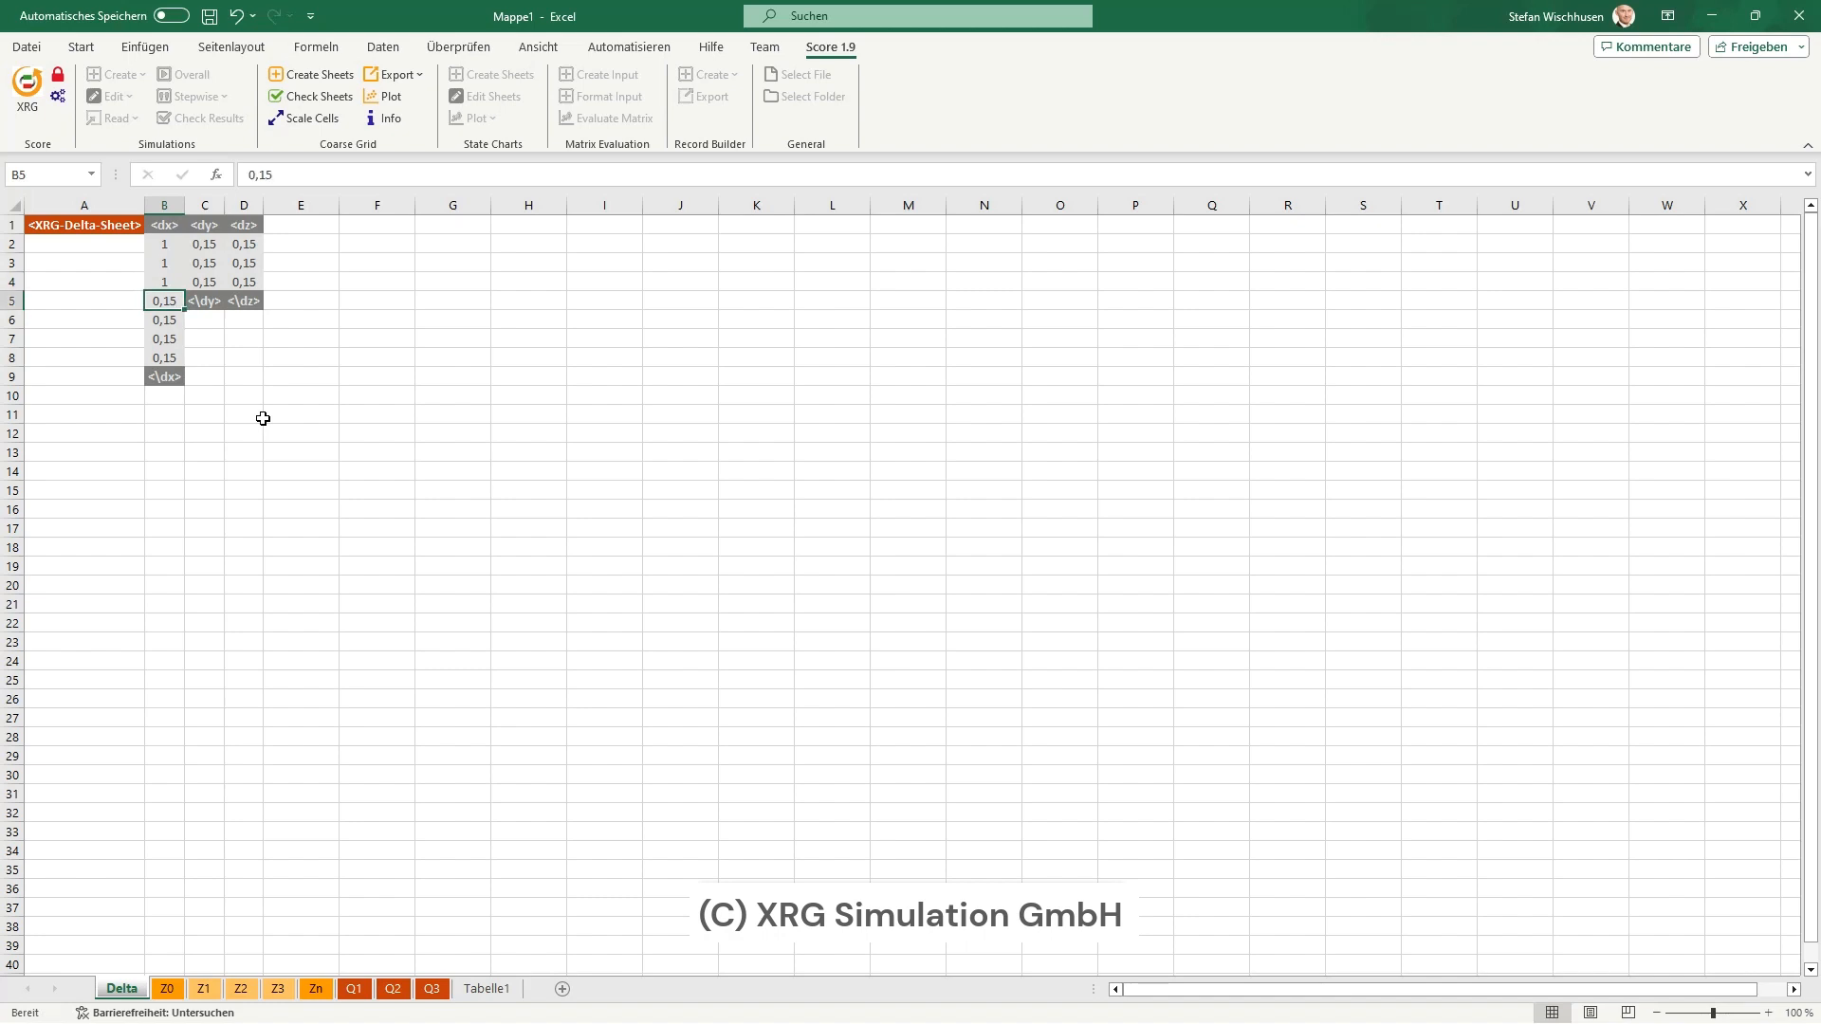
pyautogui.press('Down')
pyautogui.write('1')
pyautogui.press('Return')
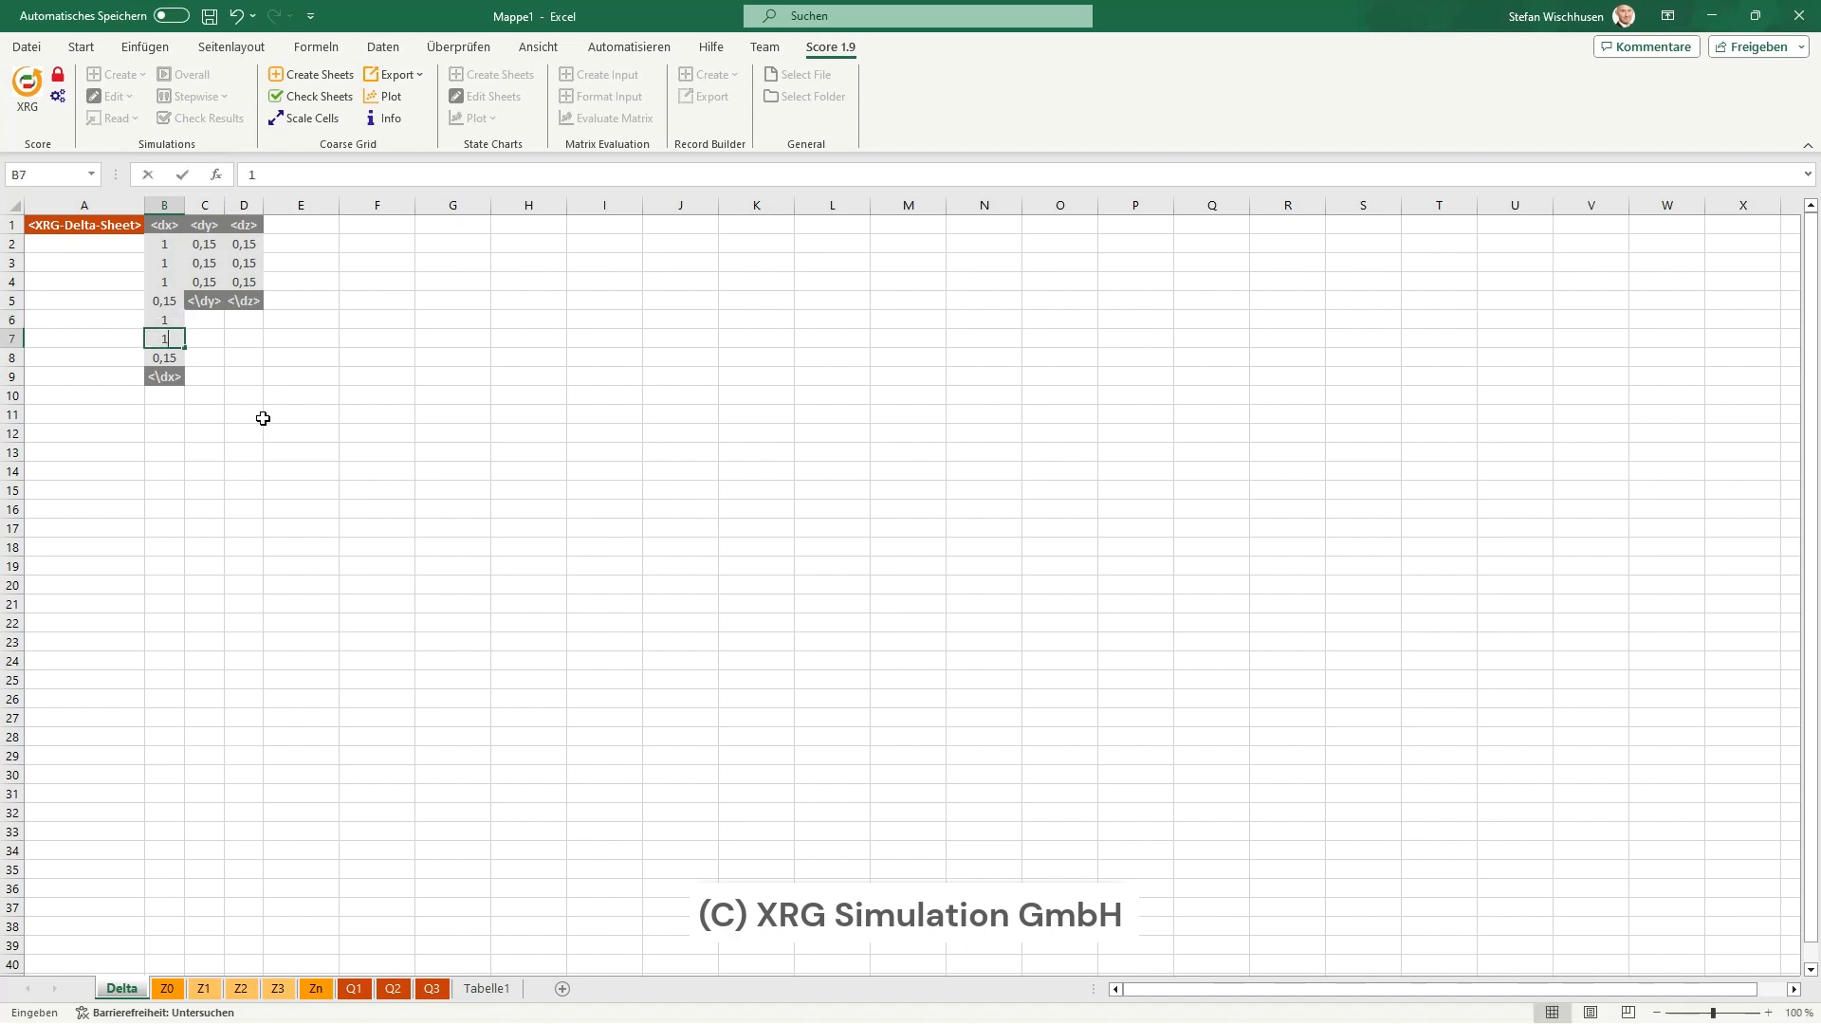
pyautogui.write('1')
pyautogui.press('Return')
pyautogui.write('1')
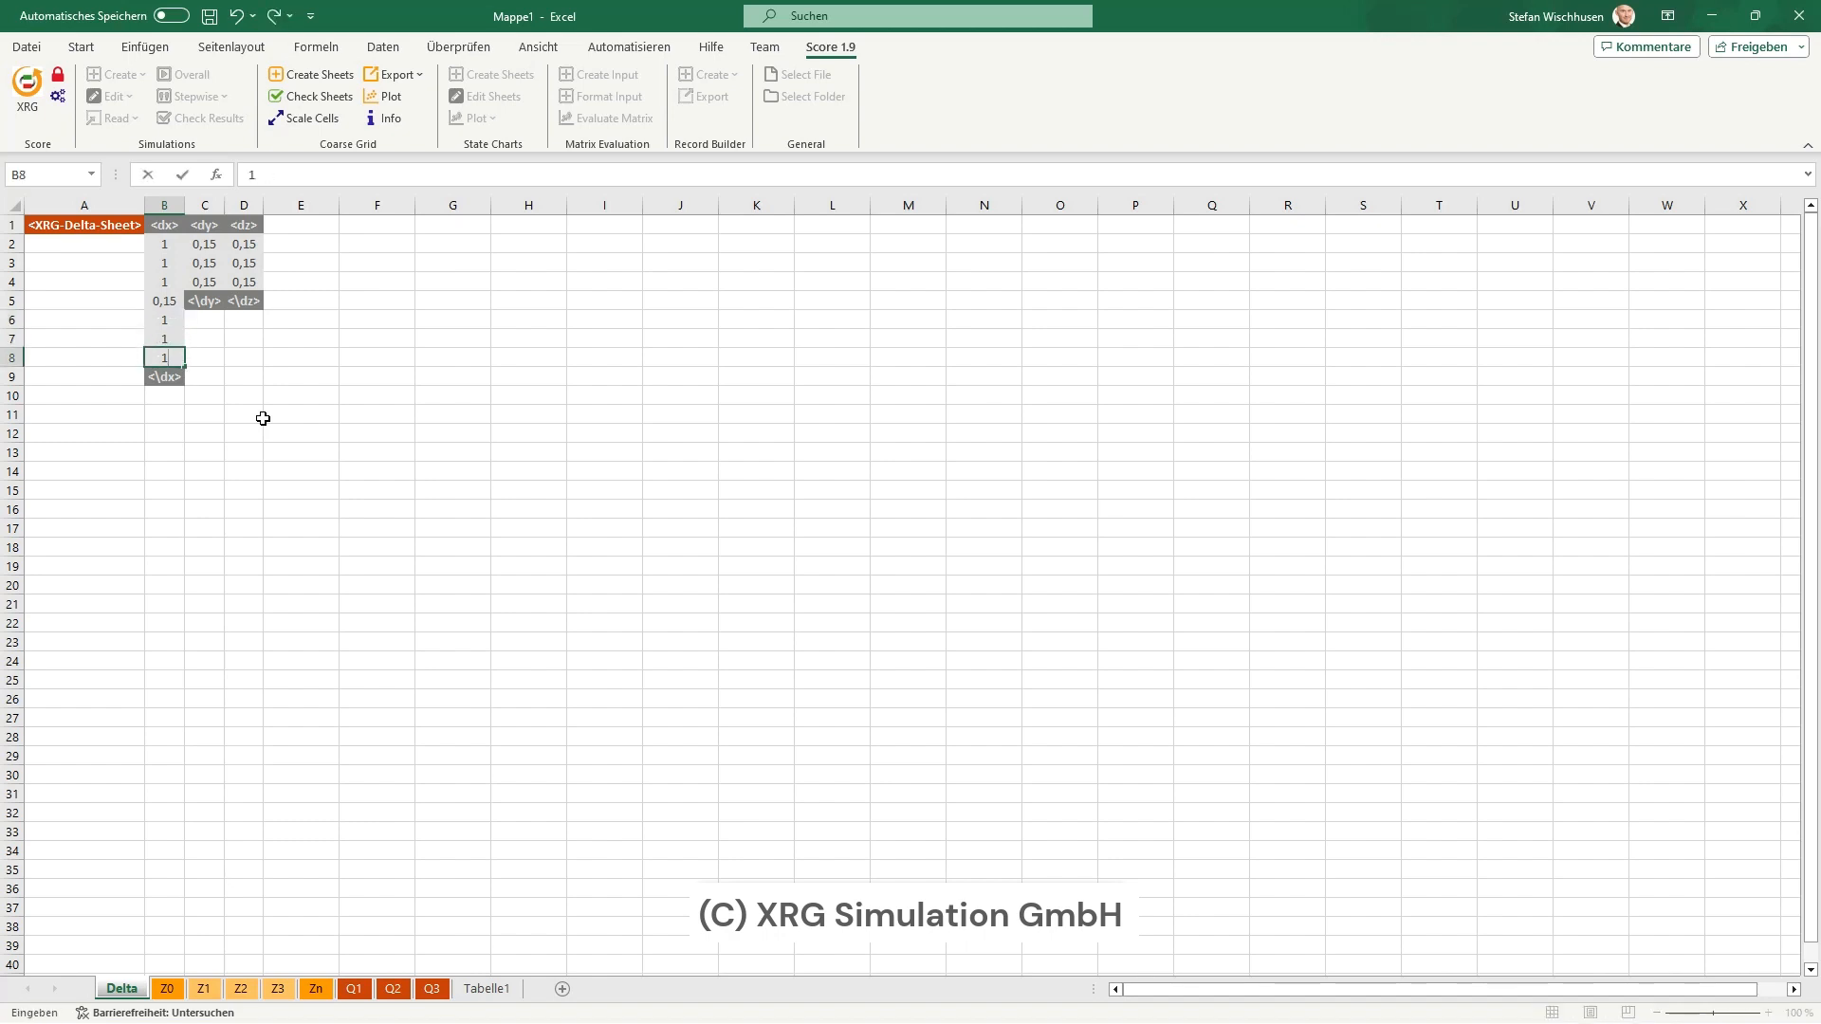
pyautogui.press('Up')
# - Set all three dy values (C2:C4) on the Delta sheet to 1
pyautogui.press('Up')
pyautogui.press('Up')
pyautogui.press('Up')
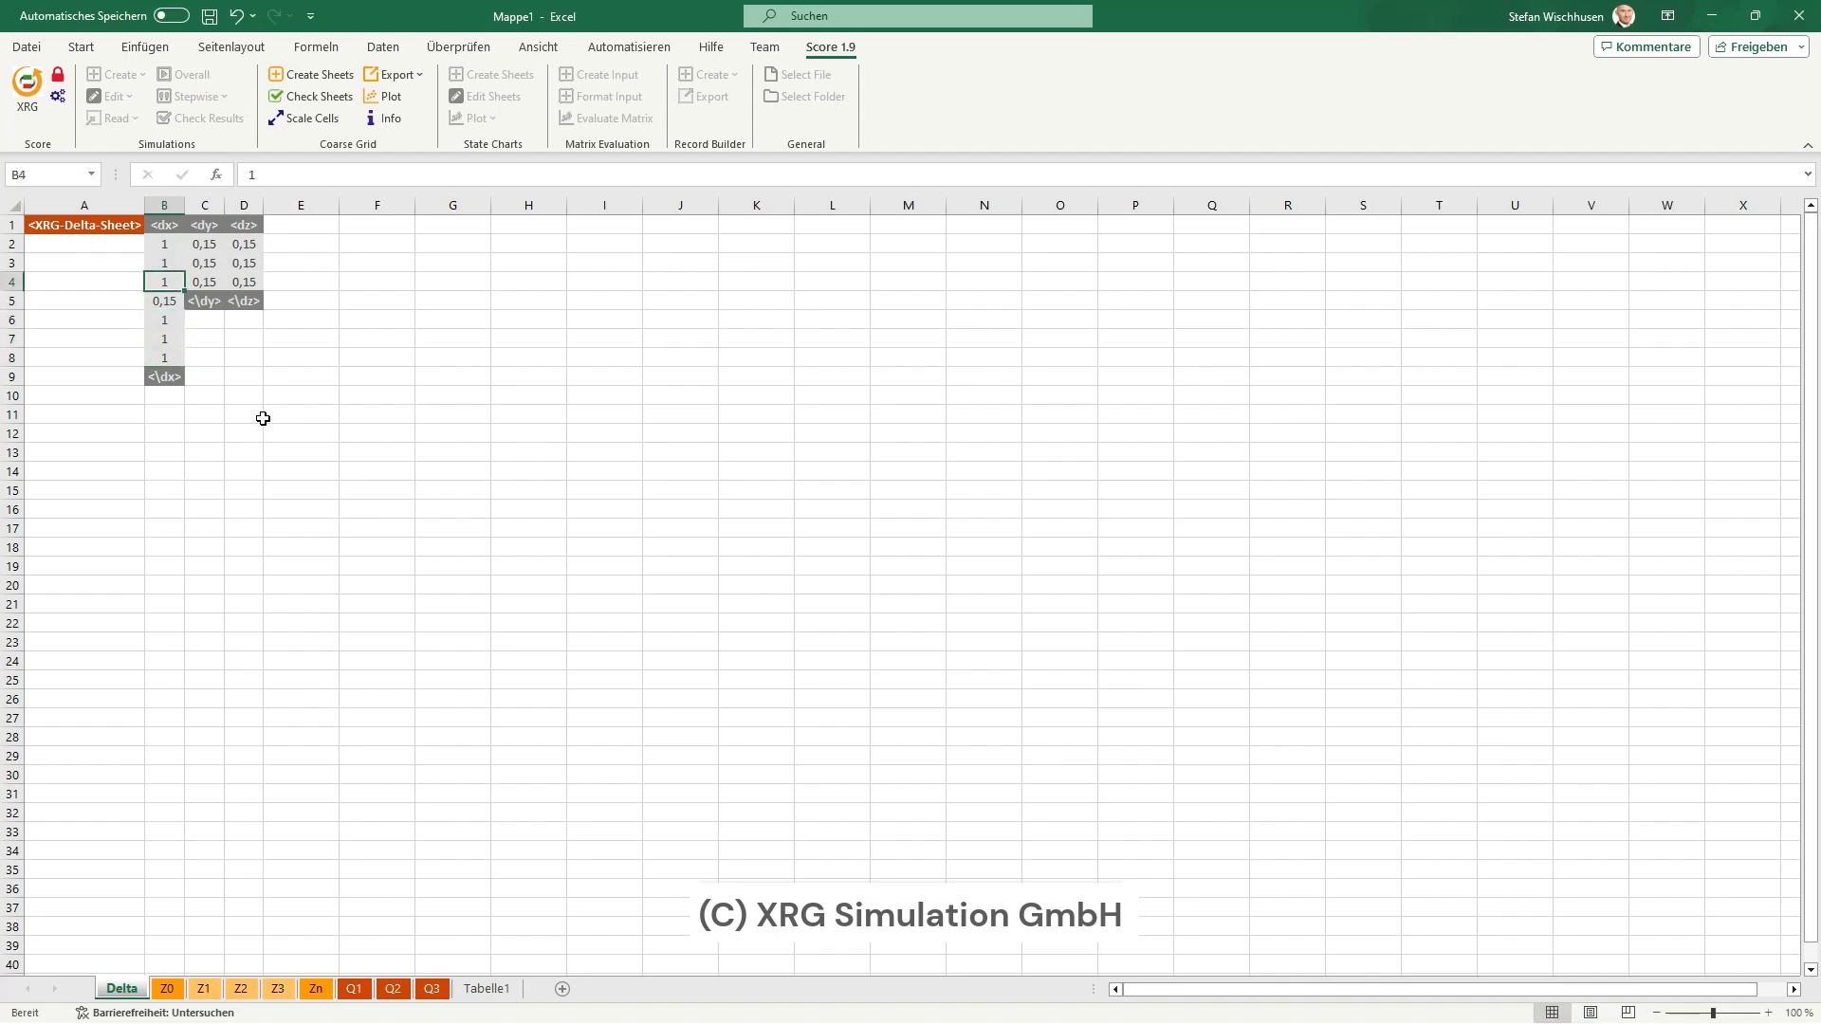
pyautogui.press('Up')
pyautogui.press('Up')
pyautogui.press('Right')
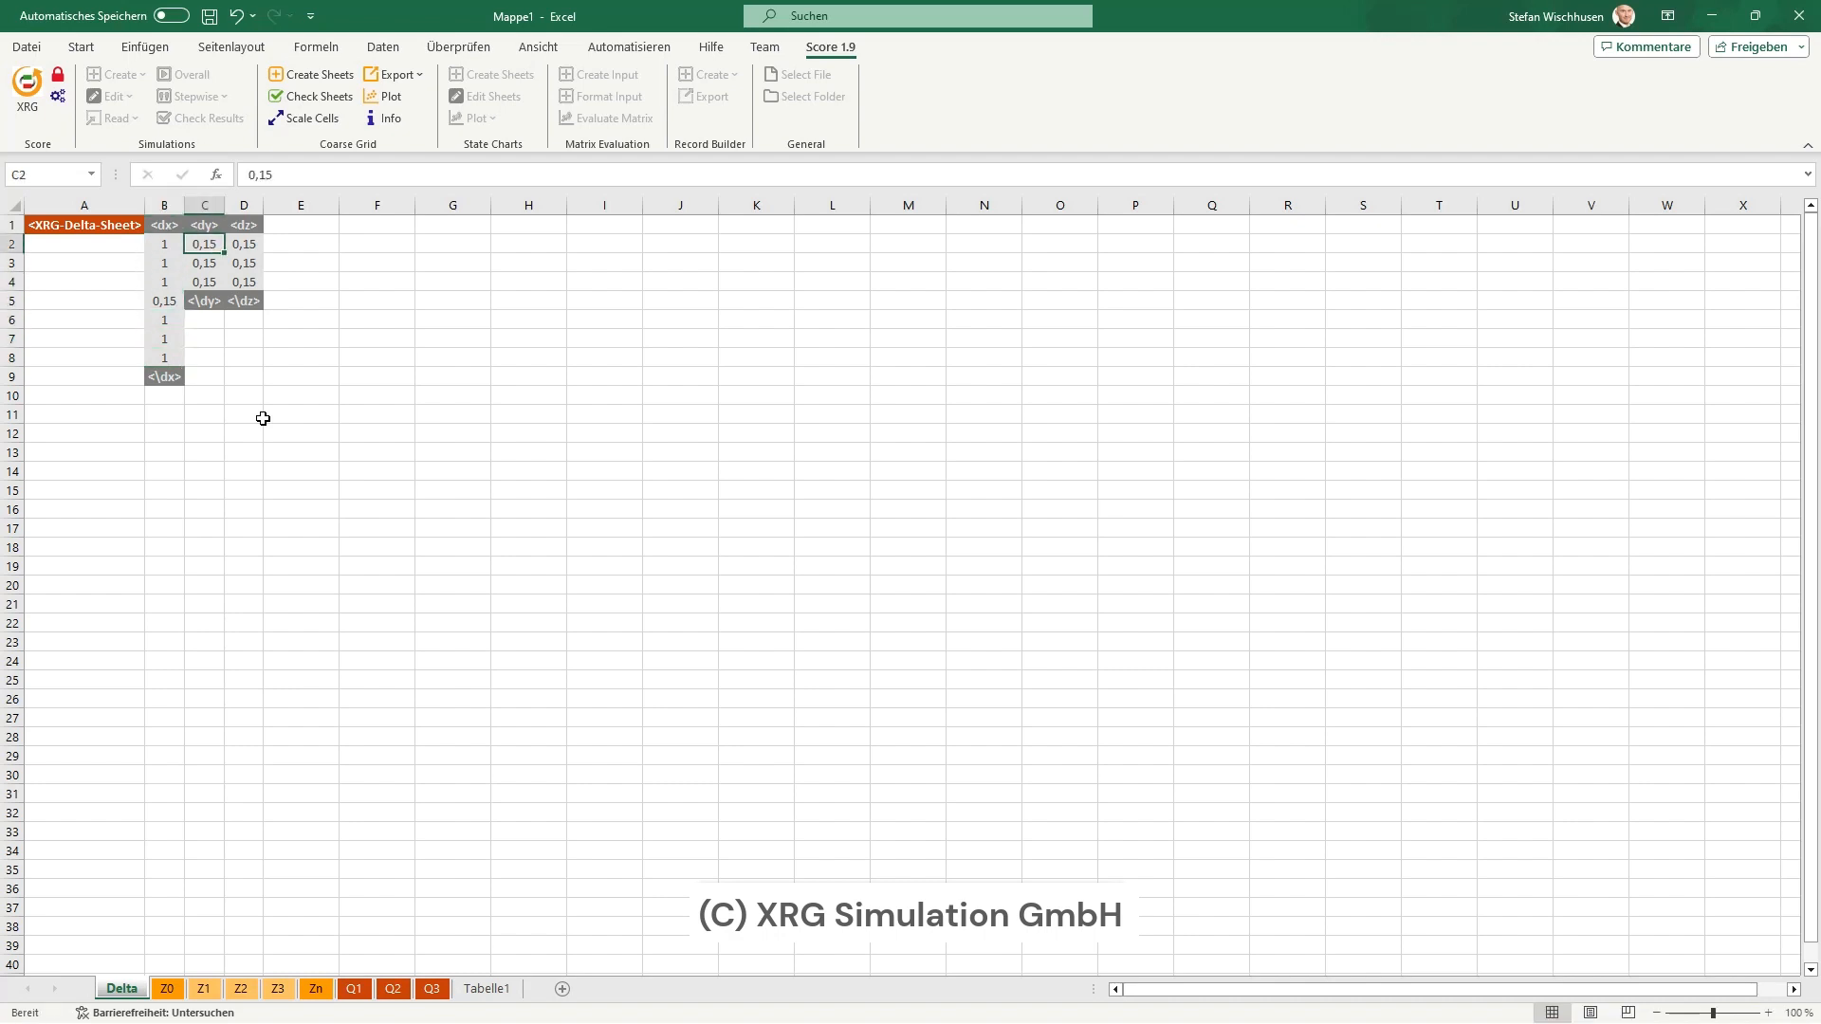
pyautogui.write('1')
pyautogui.press('Return')
pyautogui.write('1')
pyautogui.press('Return')
pyautogui.write('1')
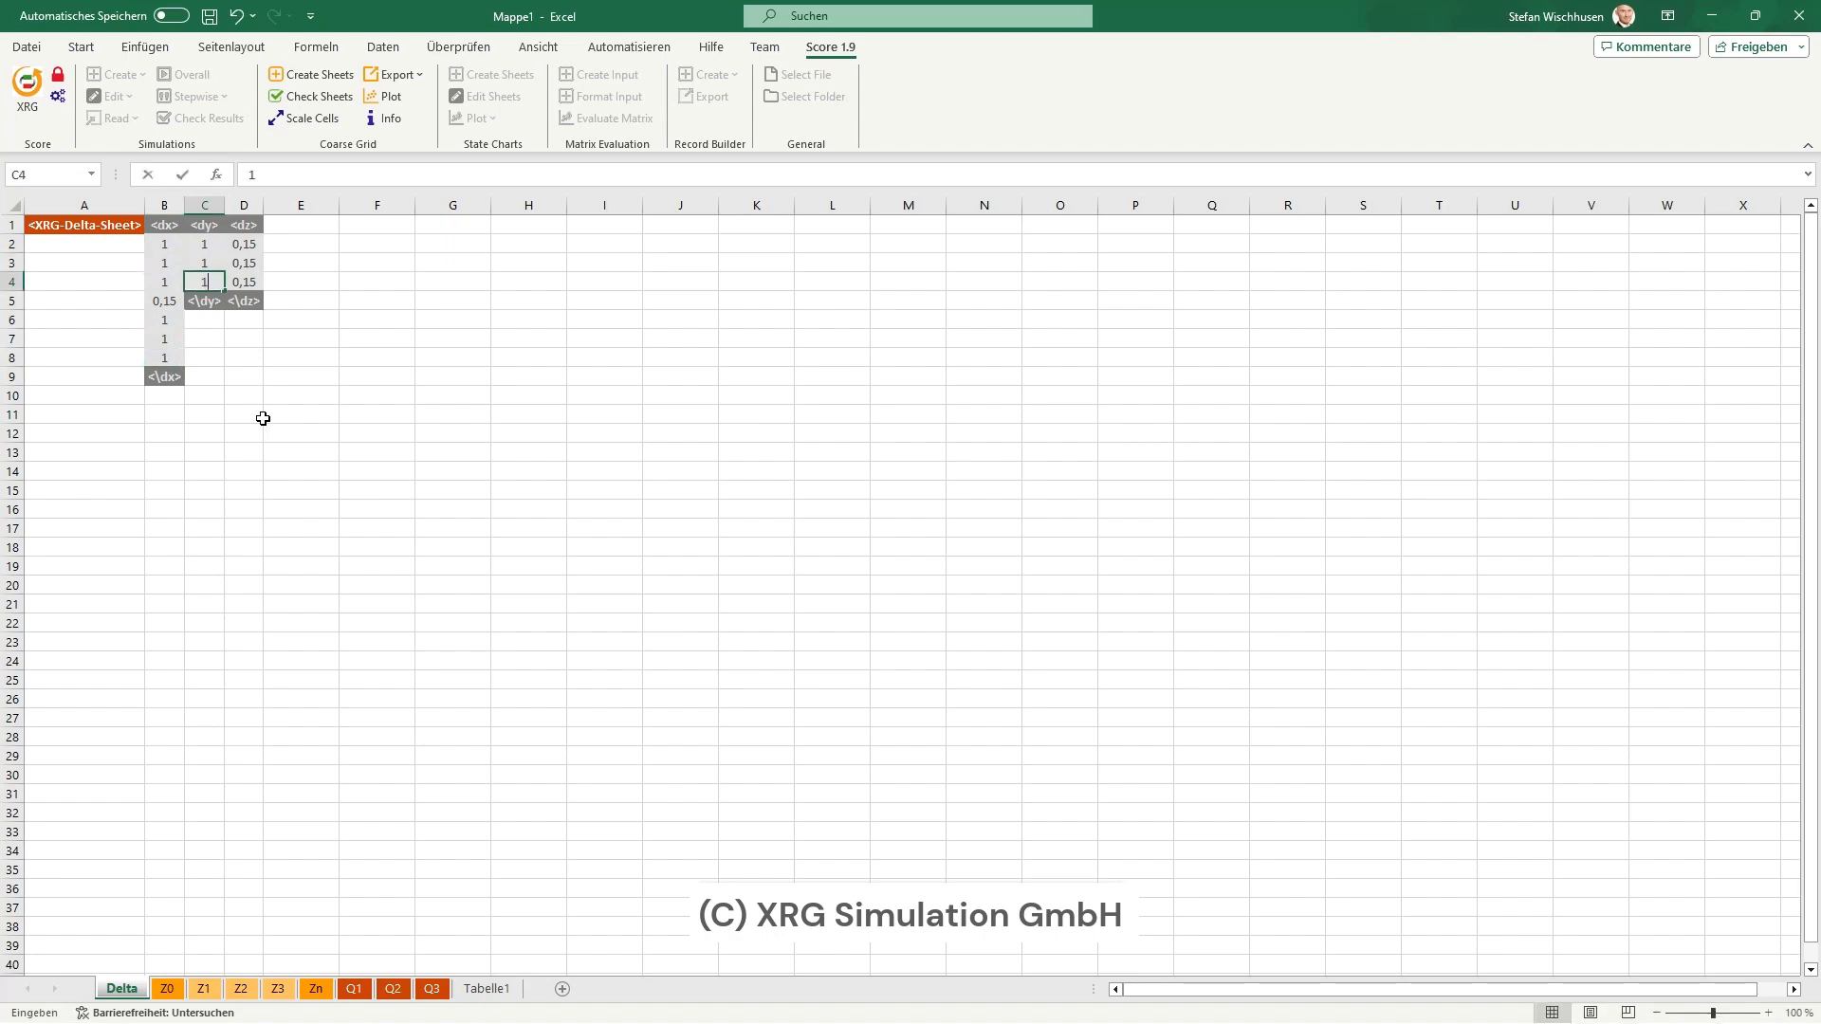
pyautogui.press('Up')
# - Set all three dz values (D2:D4) on the Delta sheet to 1
pyautogui.press('Up')
pyautogui.press('Right')
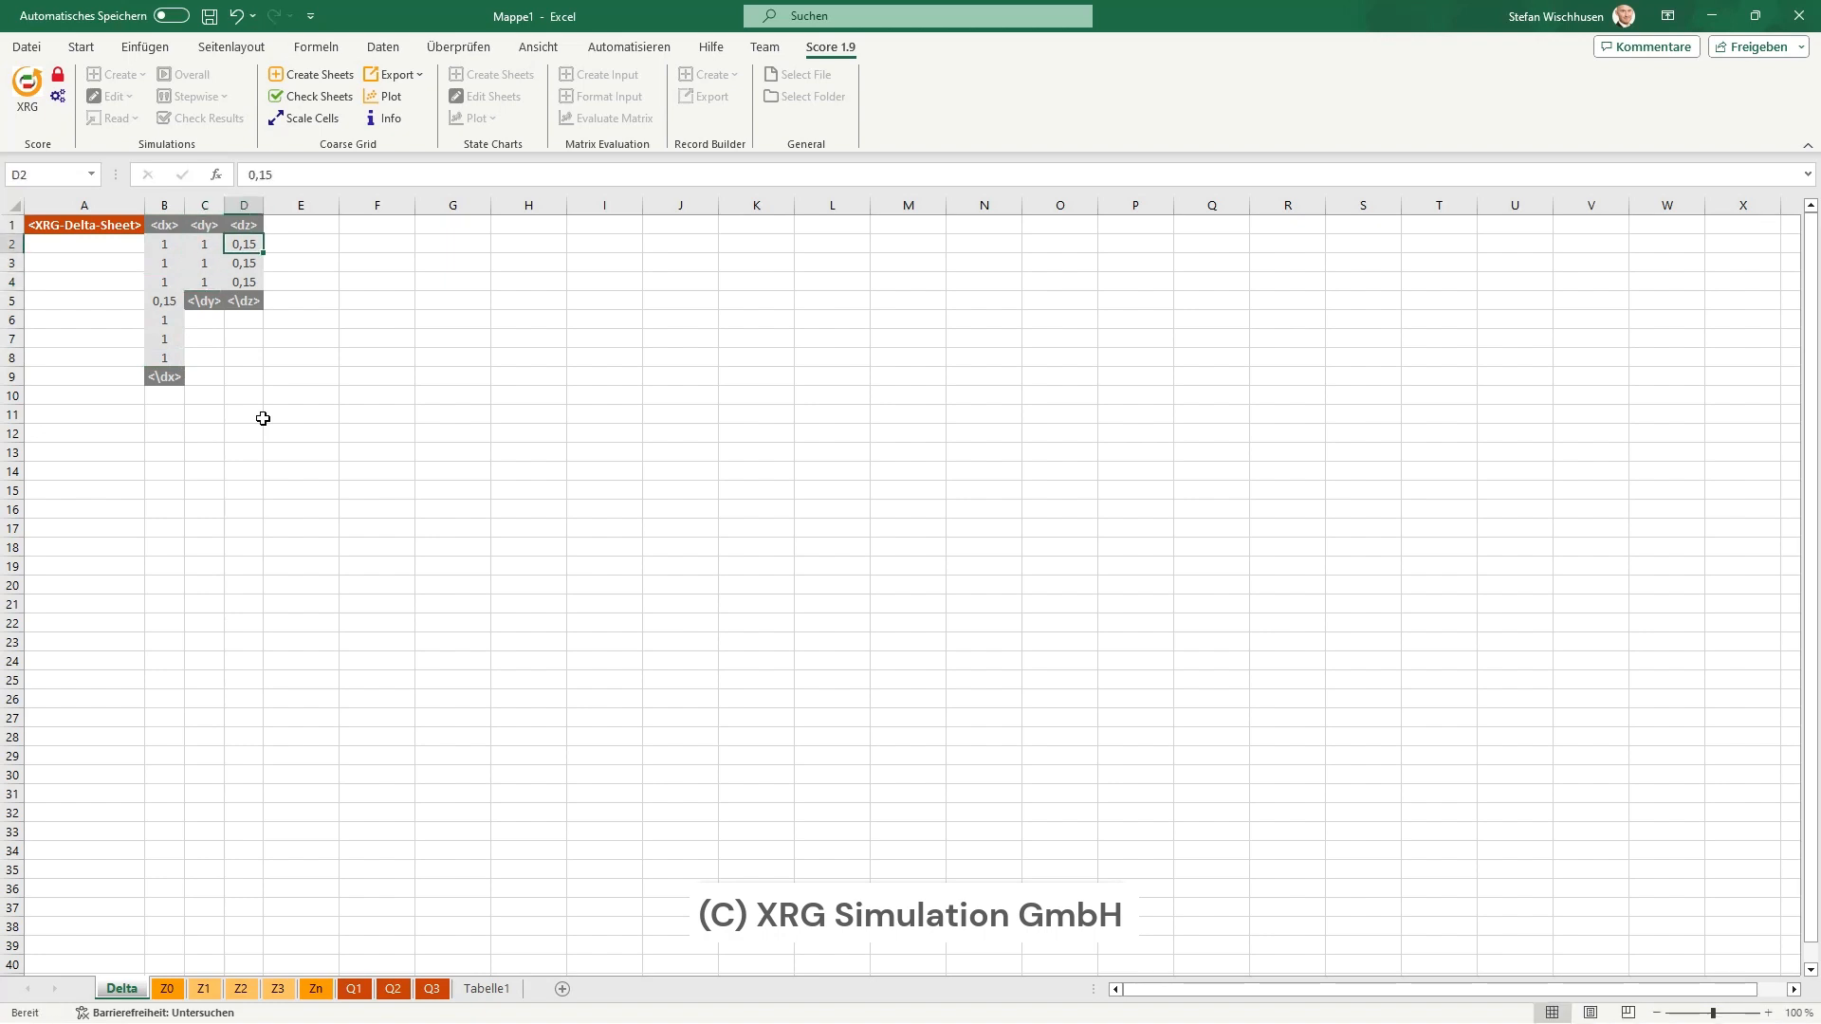
pyautogui.write('1')
pyautogui.press('Return')
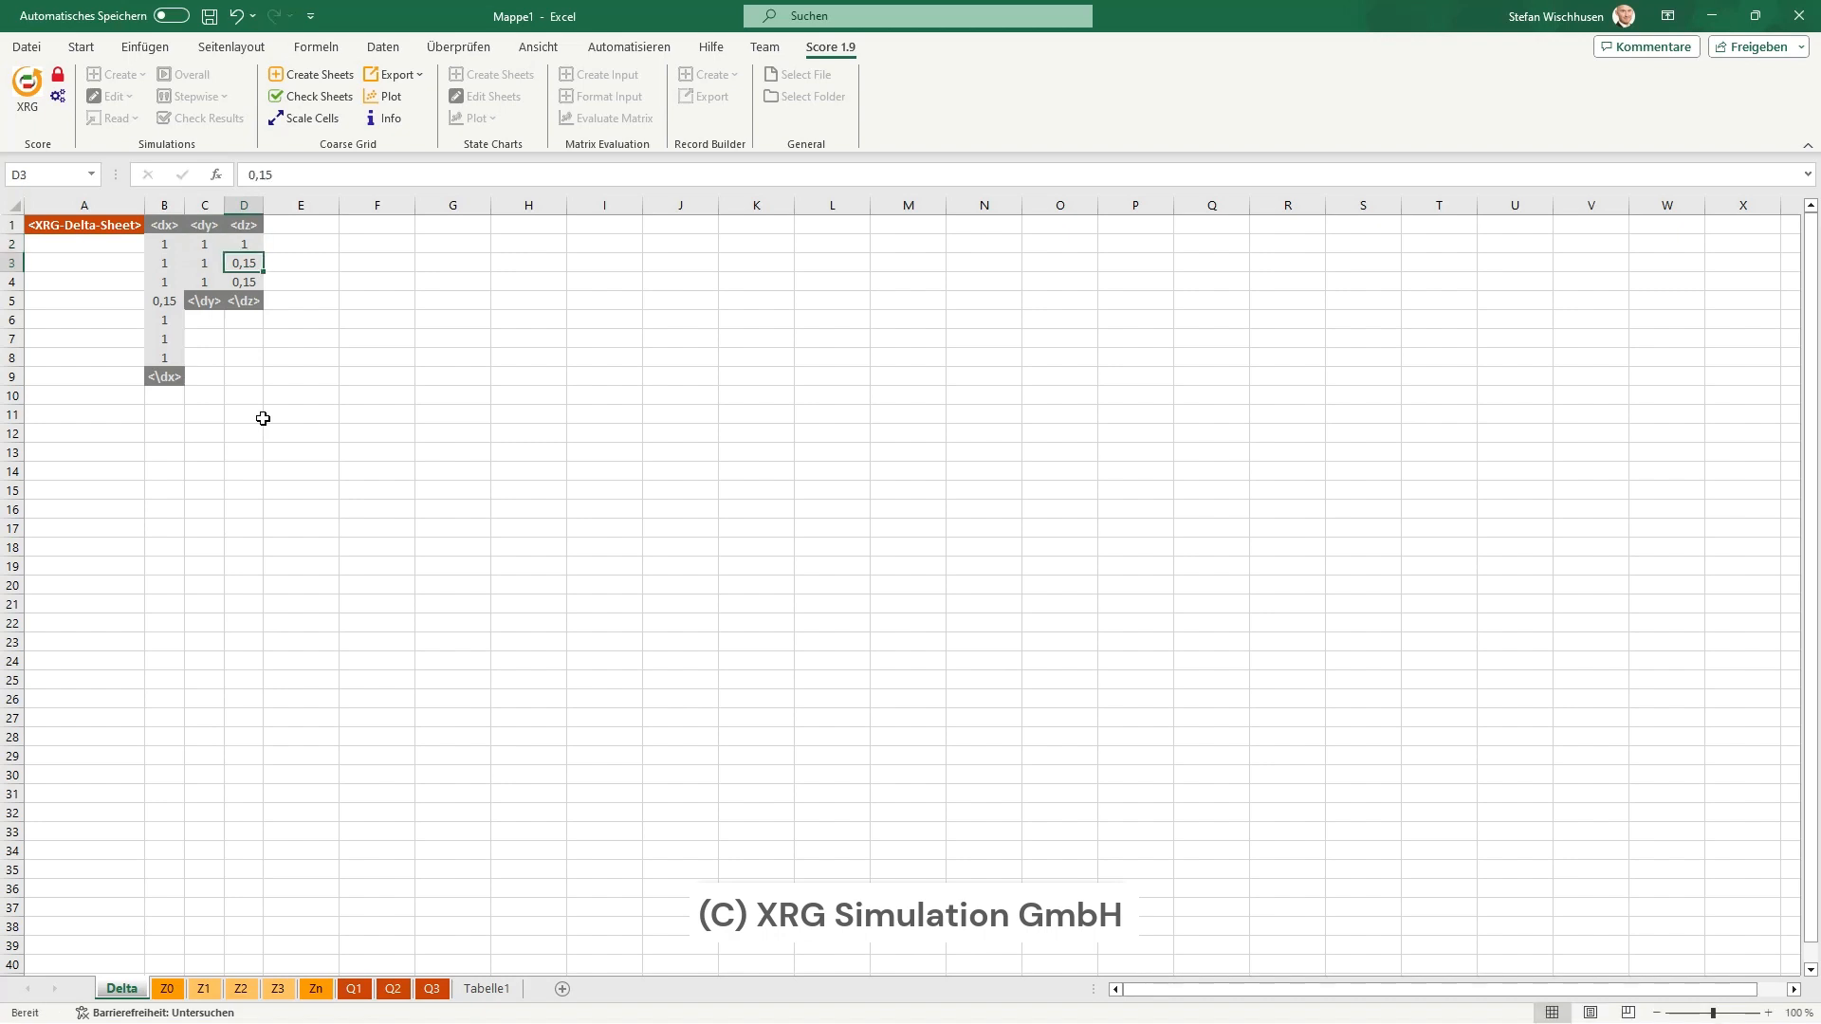
pyautogui.write('1')
pyautogui.press('Return')
pyautogui.write('1')
pyautogui.press('Return')
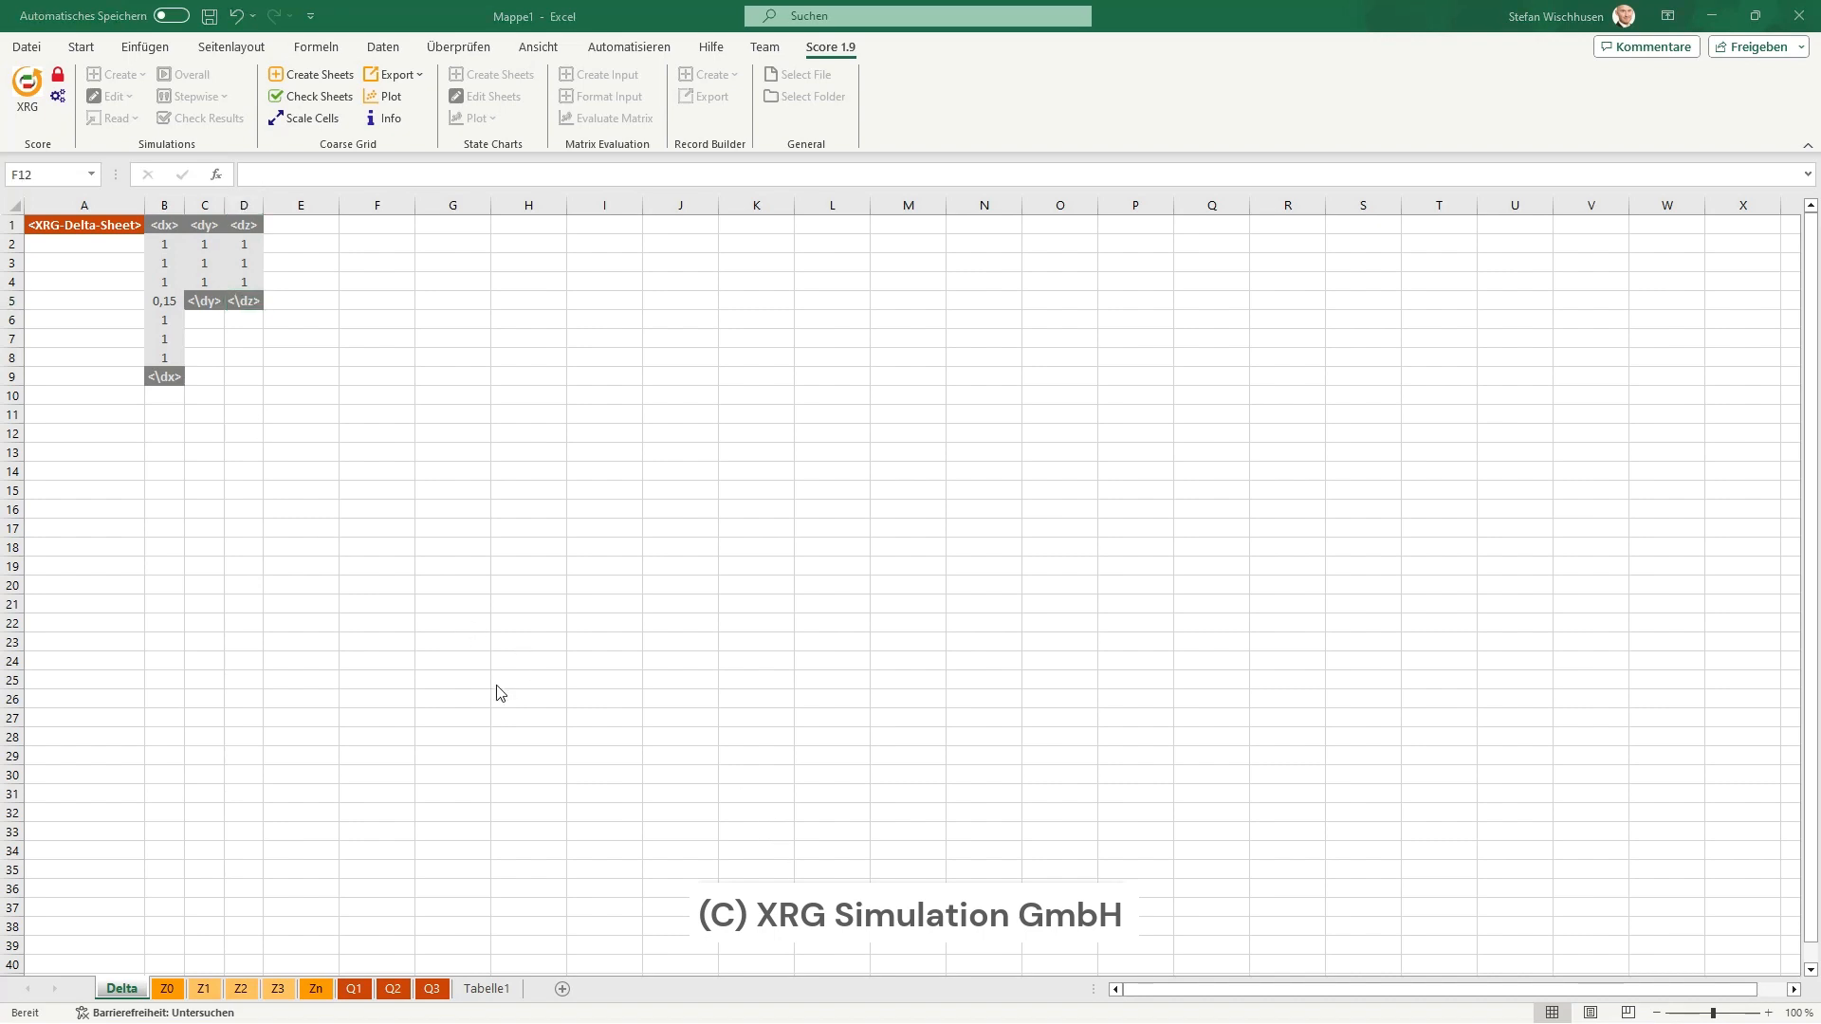
# - From the Z1 sheet, scale the grid cells to match the layer dimensions
pyautogui.click(208, 993)
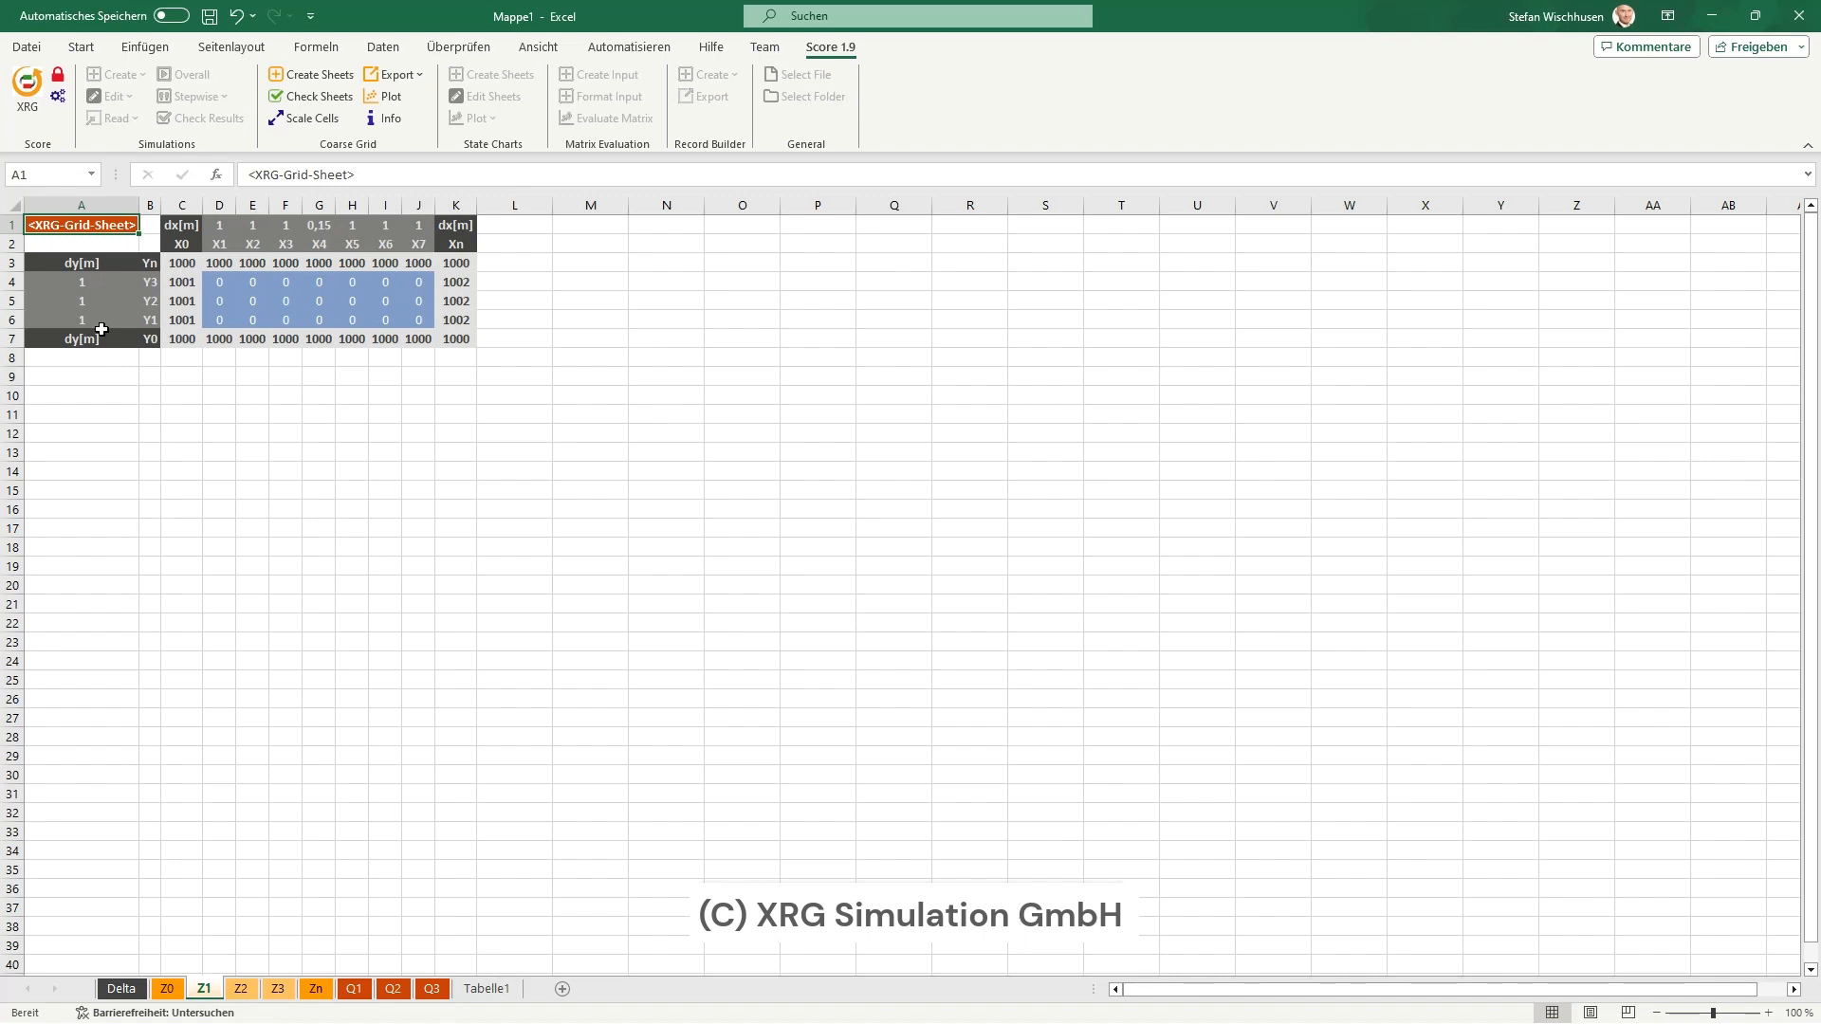
pyautogui.click(315, 121)
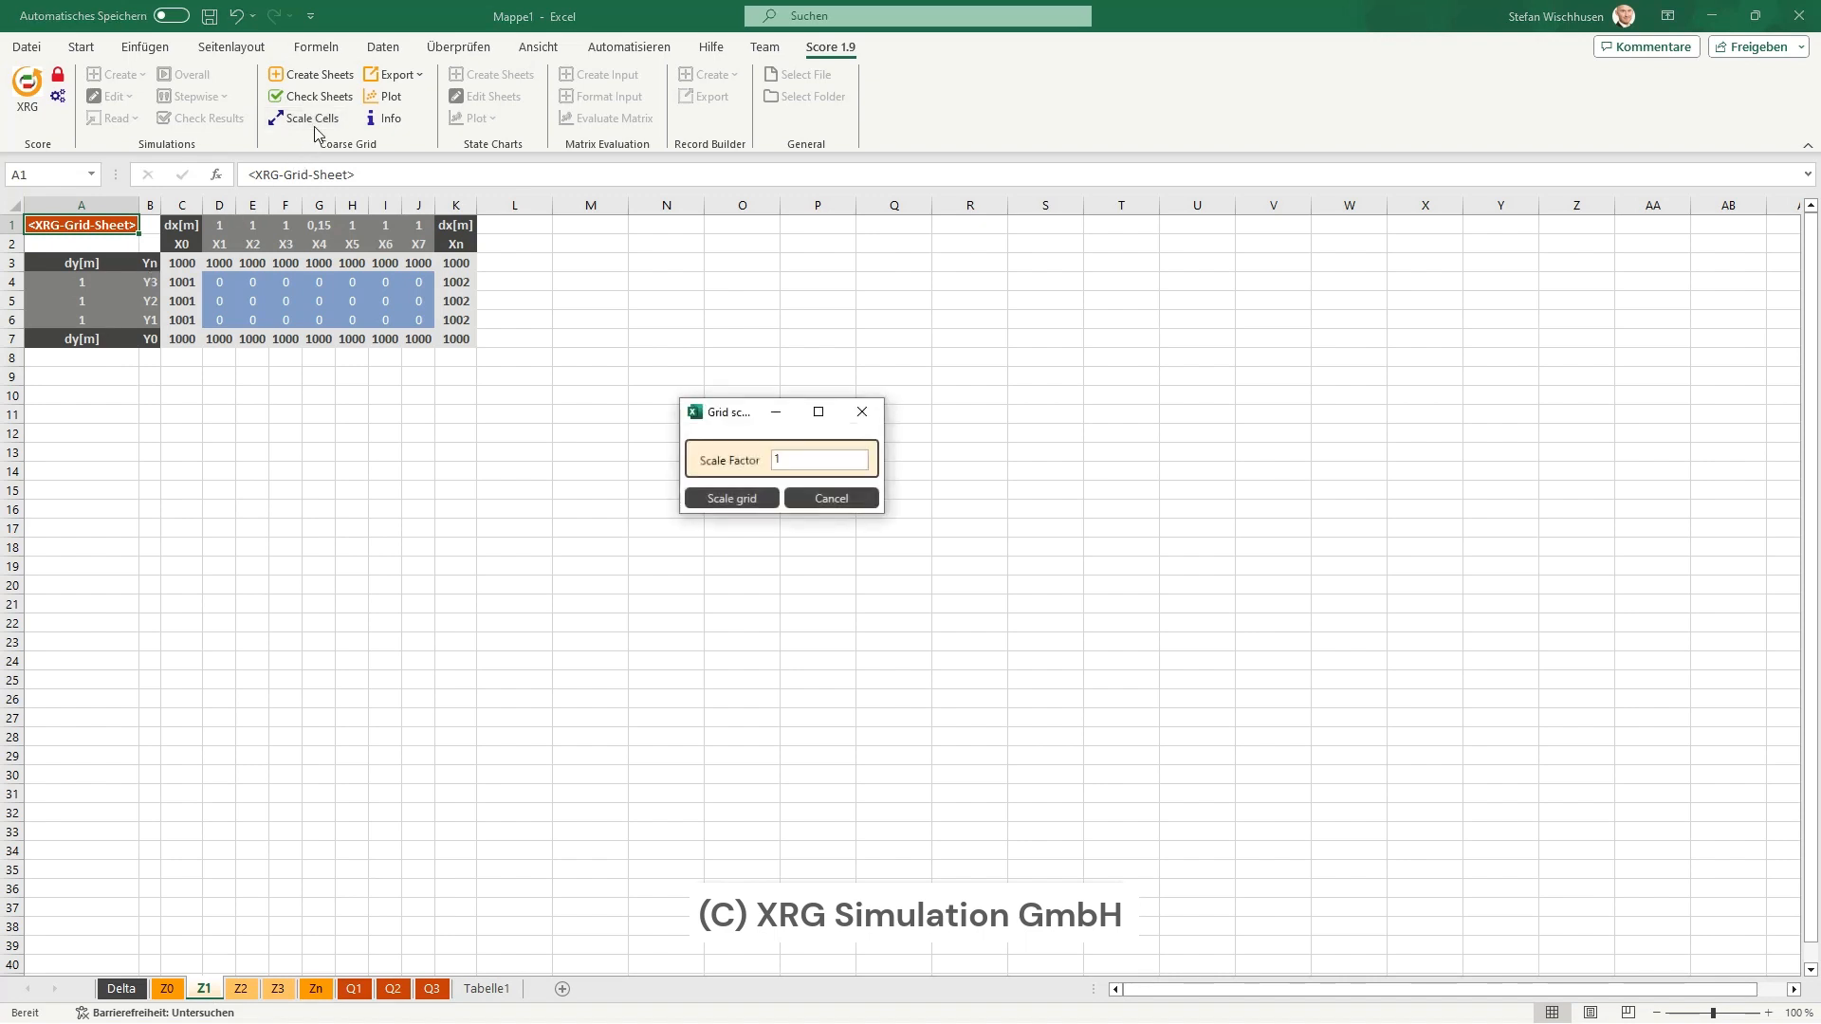
pyautogui.click(805, 469)
pyautogui.click(728, 500)
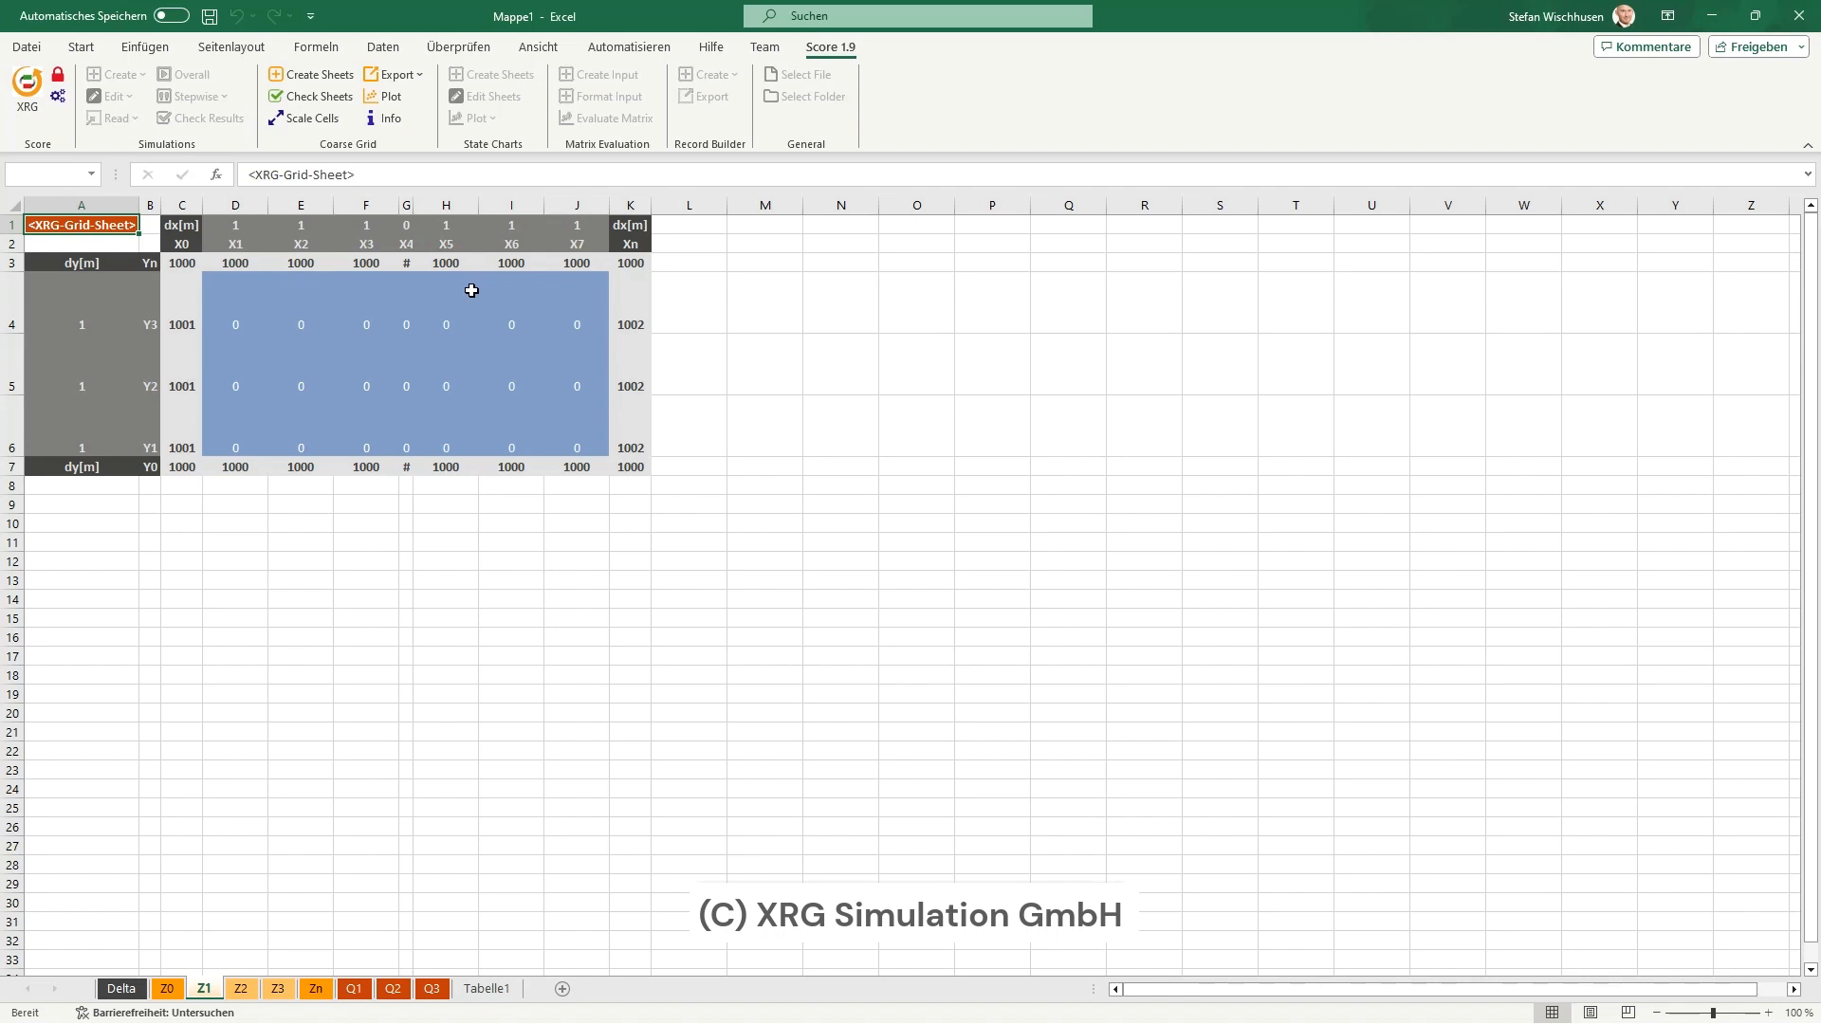
# - Review the allowed cell types in the coarse grid information beside the Z1 grid, and close it
pyautogui.click(398, 122)
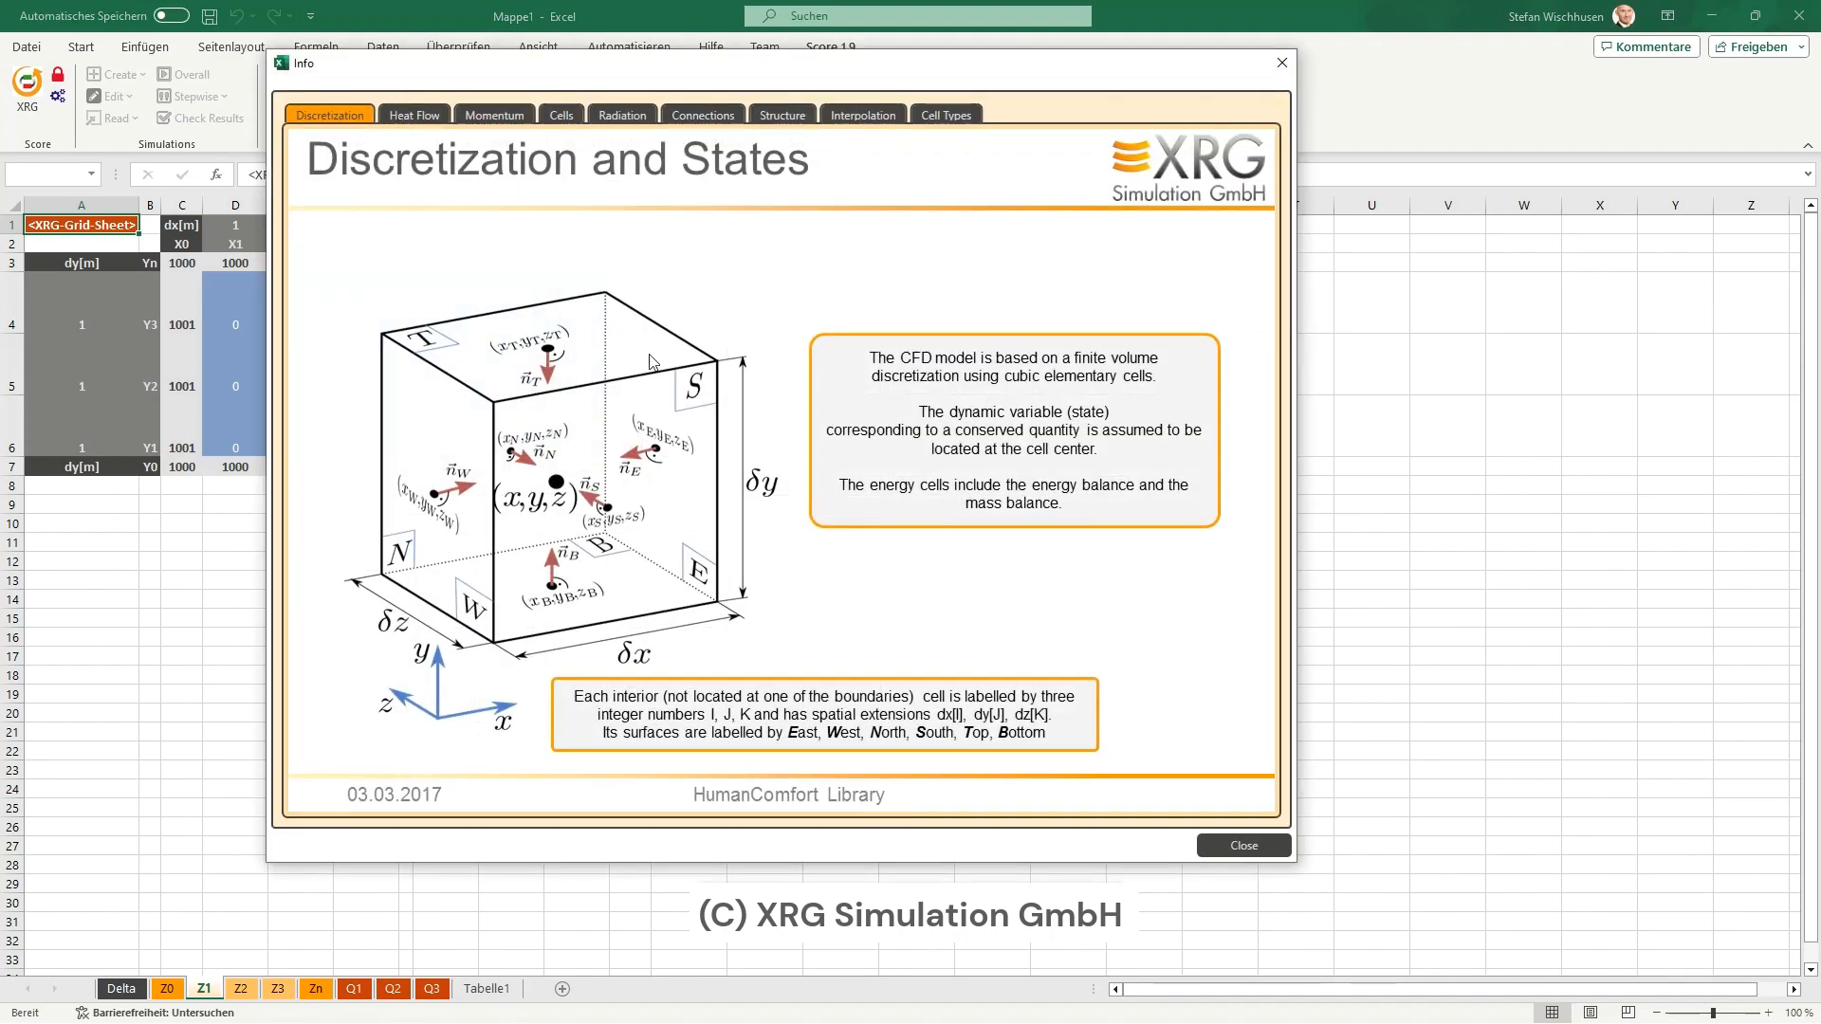
pyautogui.click(949, 116)
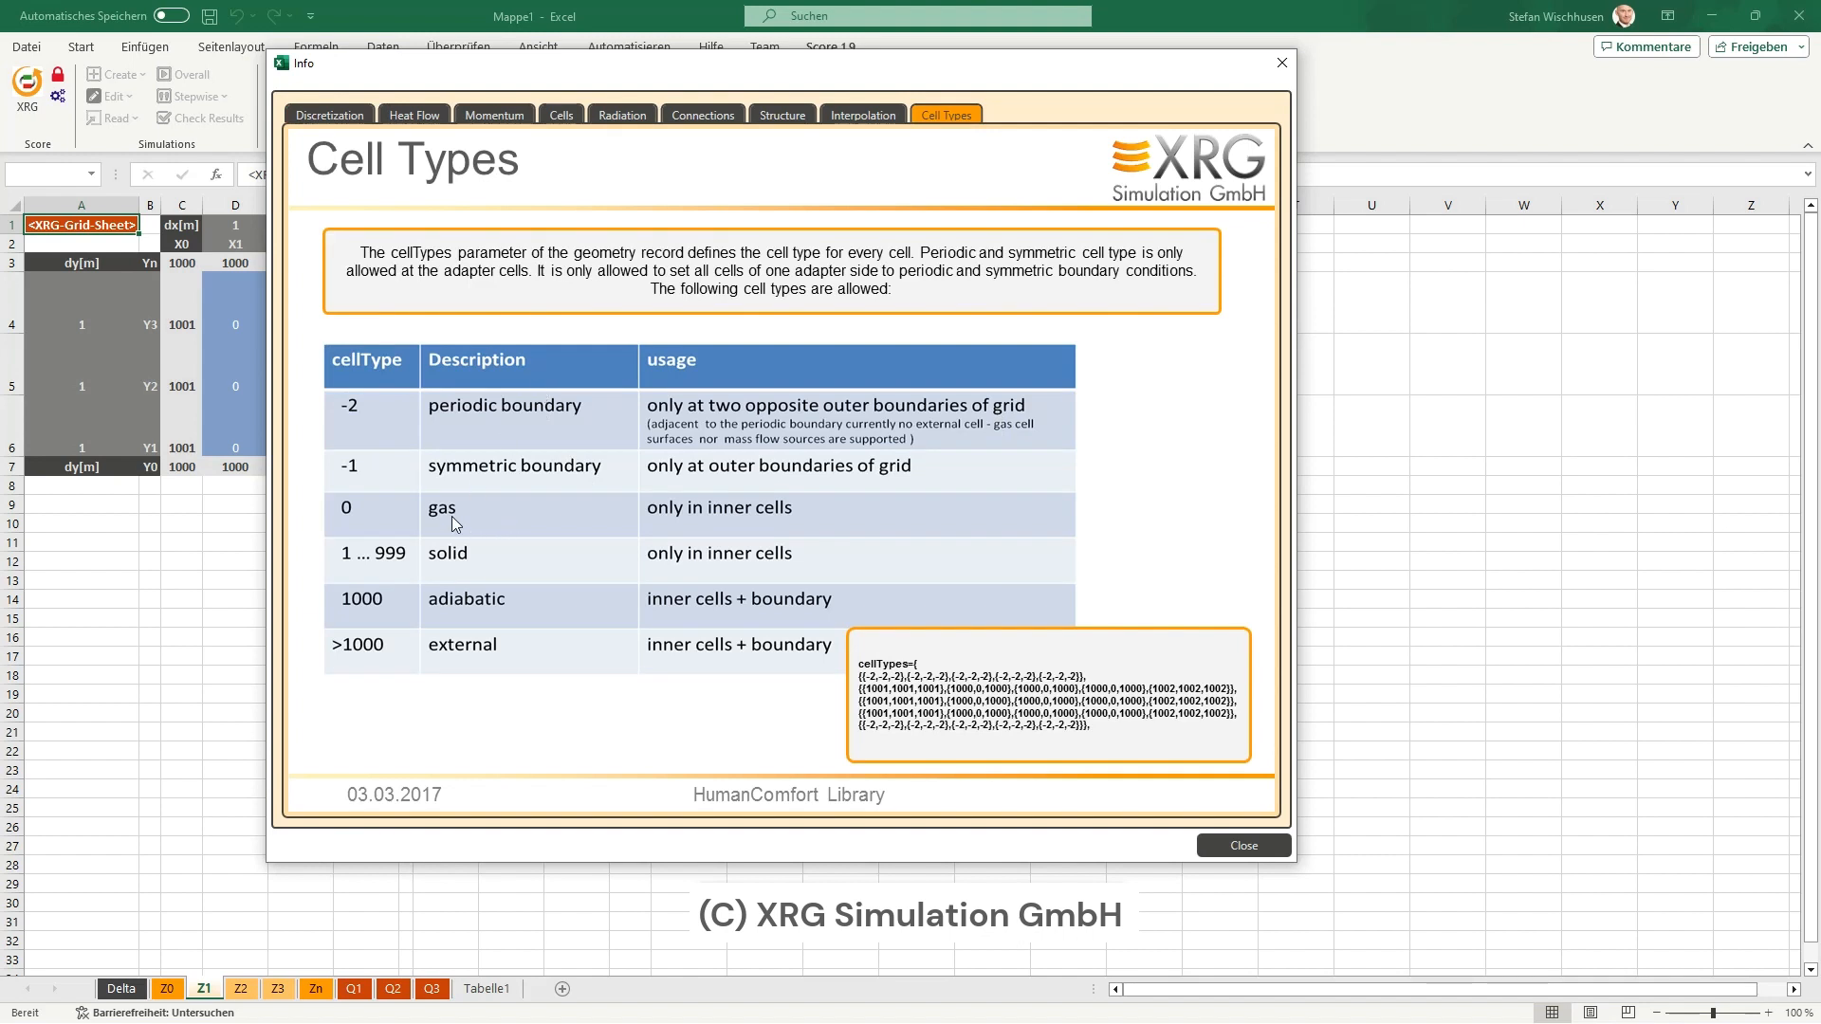
pyautogui.moveTo(1035, 80); pyautogui.dragTo(1469, 103)
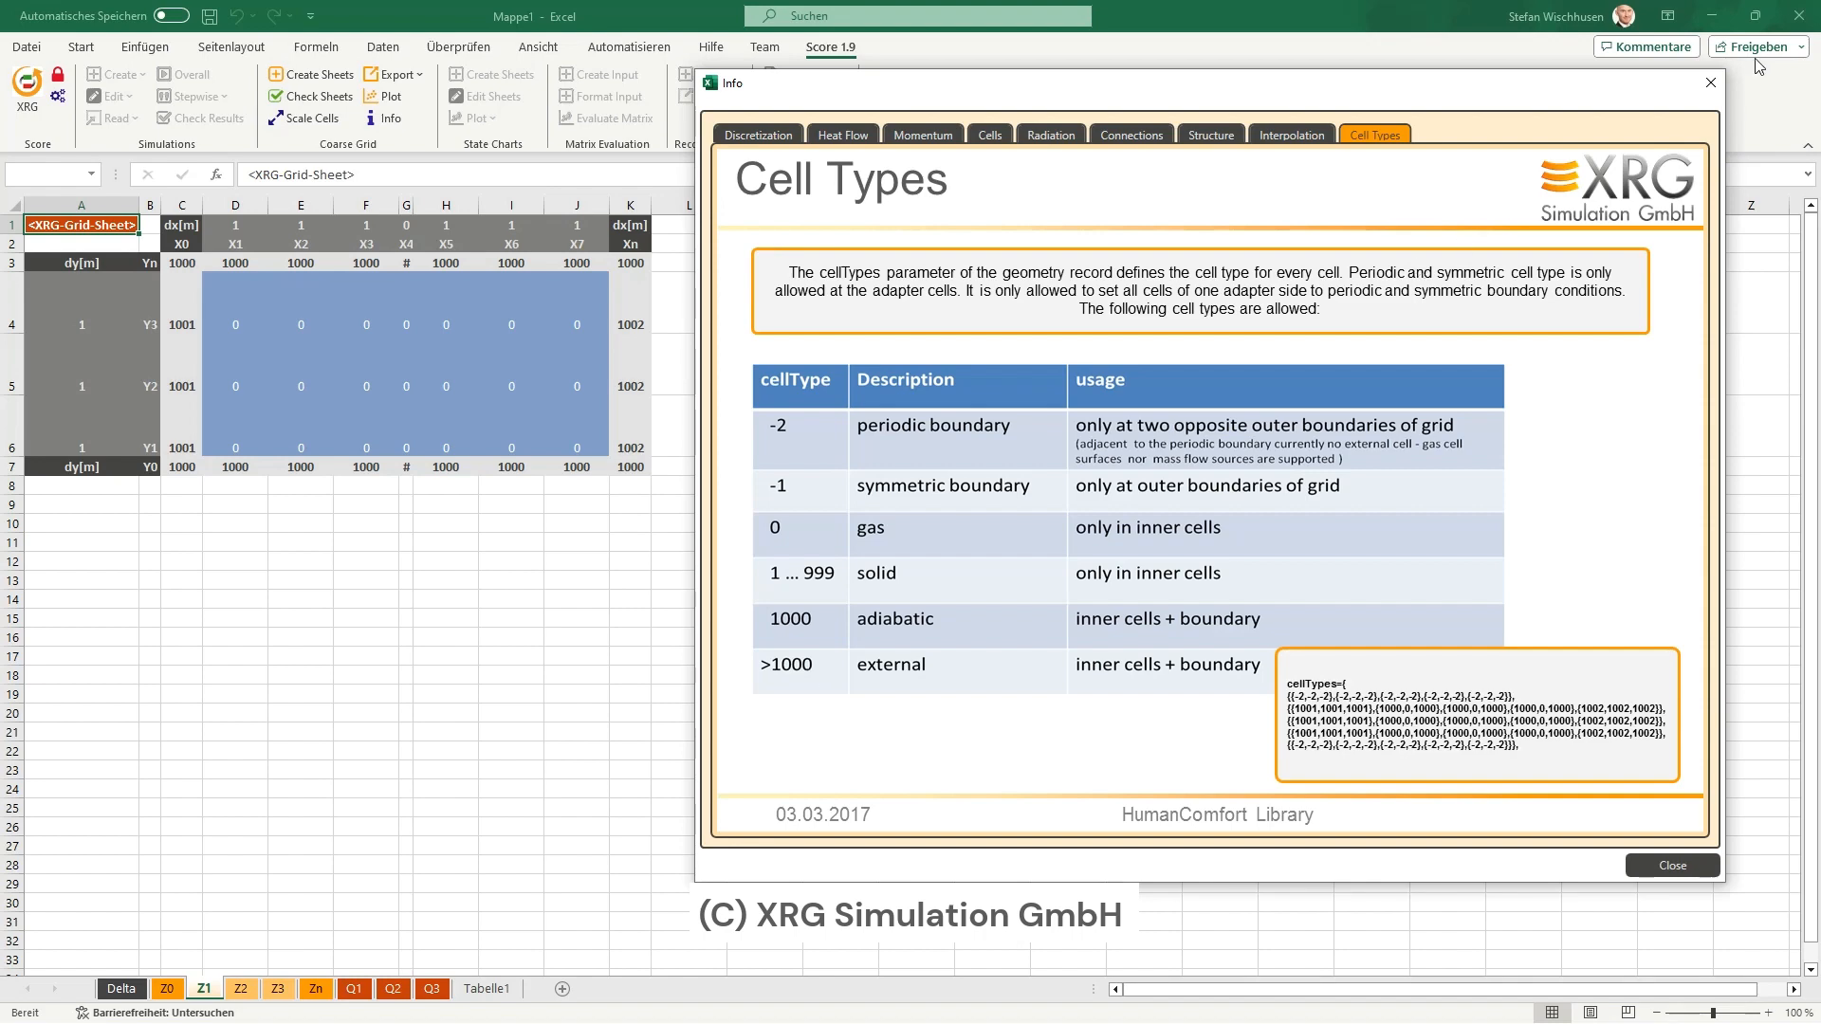
pyautogui.click(1716, 82)
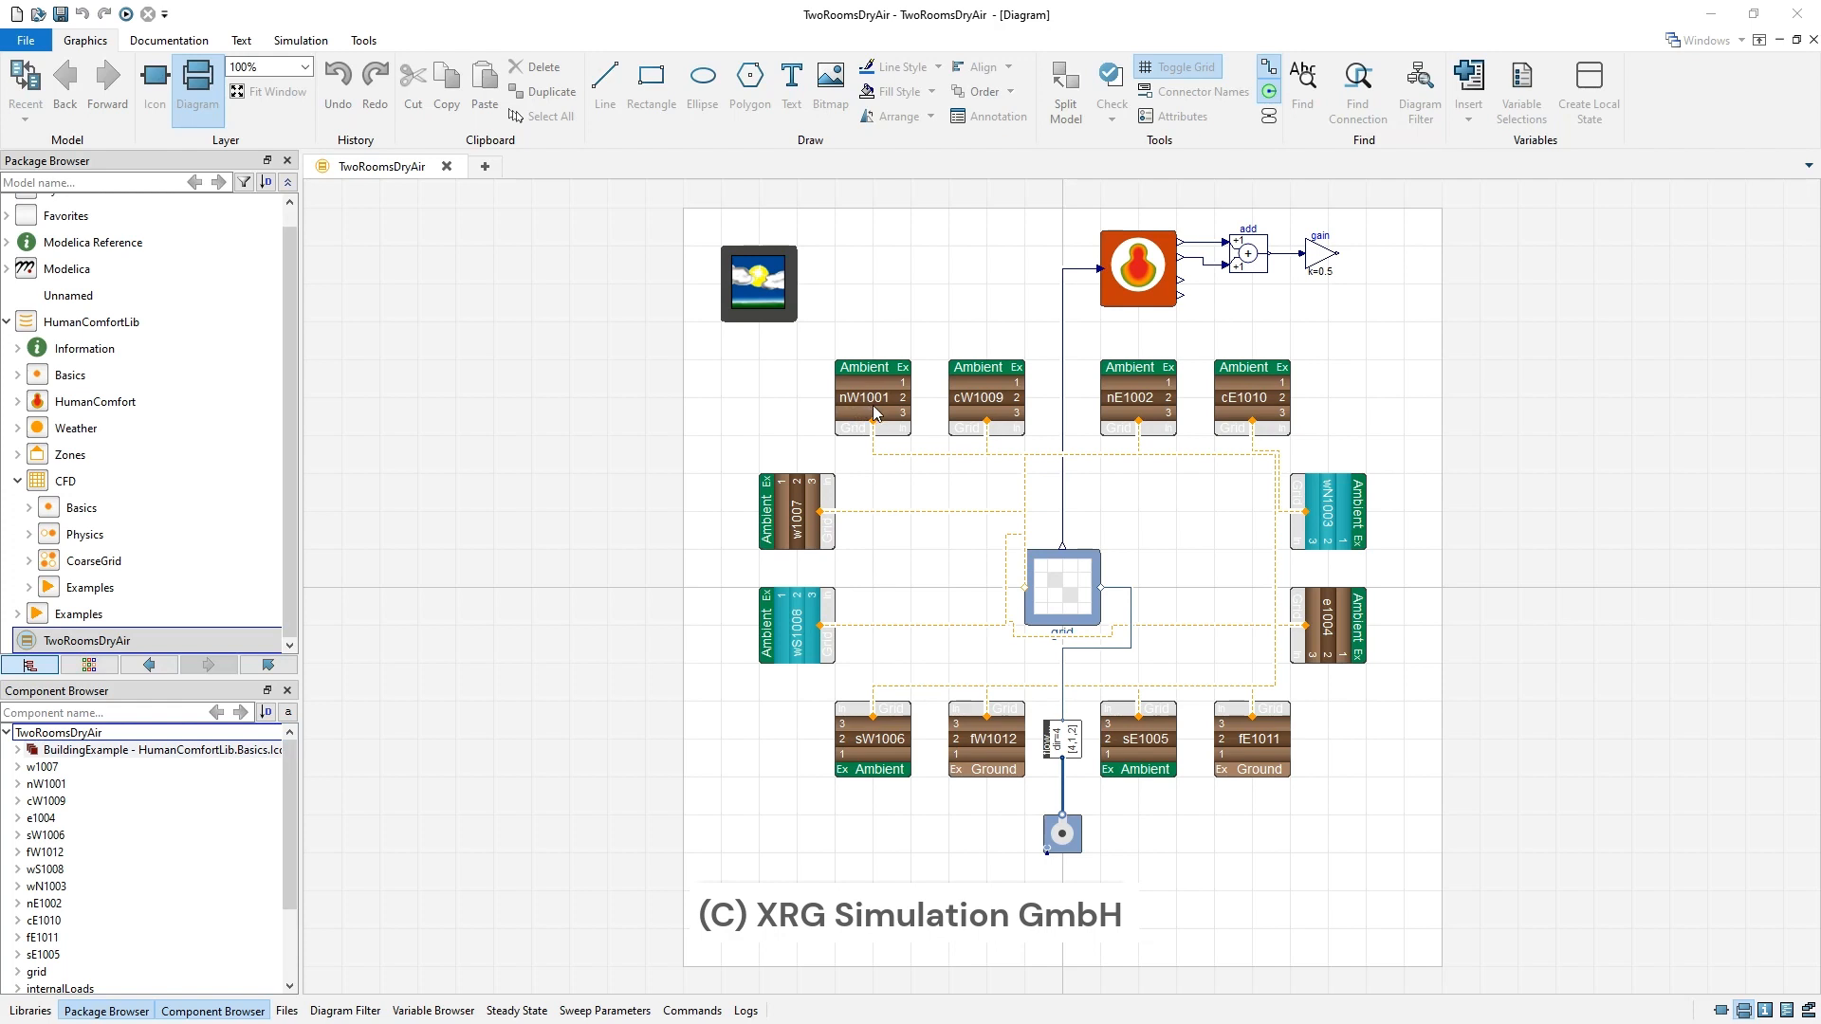
# - Inspect the nW1001 wall connection in the TwoRoomsDryAir diagram, and return to Excel to review the coarse grid's Discretization information
pyautogui.click(872, 442)
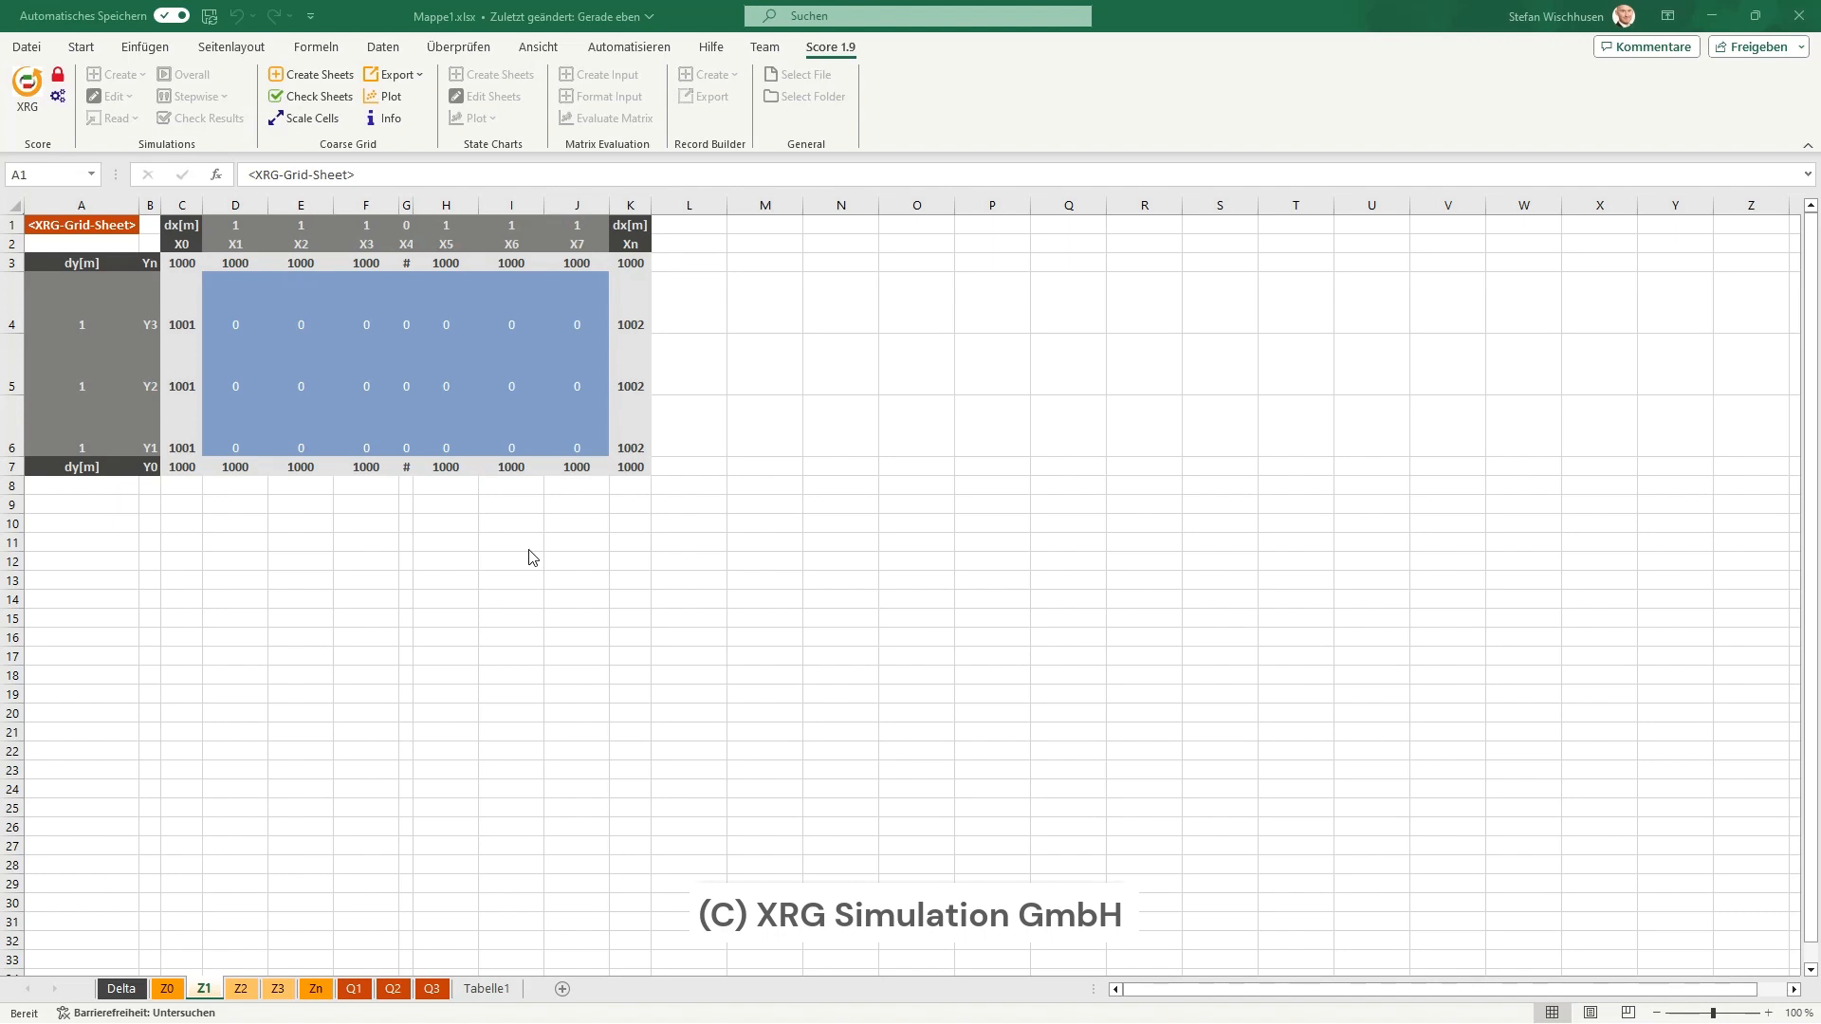
pyautogui.click(396, 122)
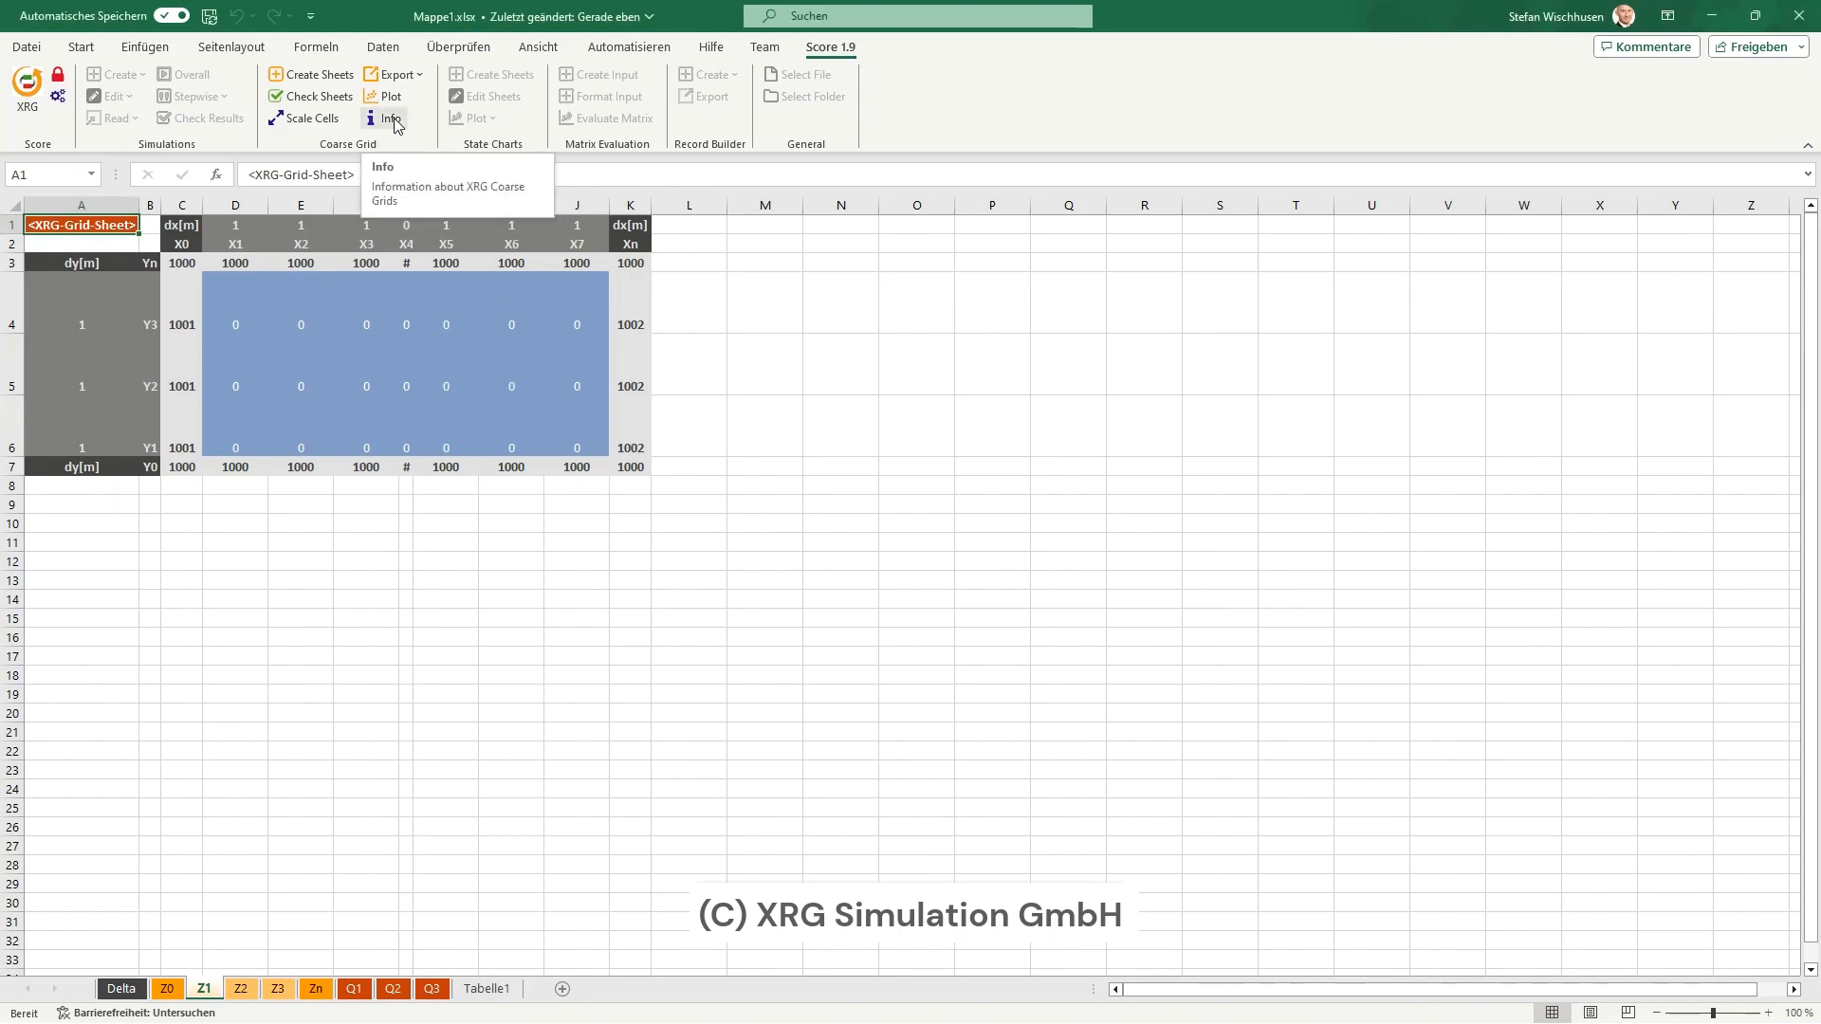
pyautogui.click(397, 121)
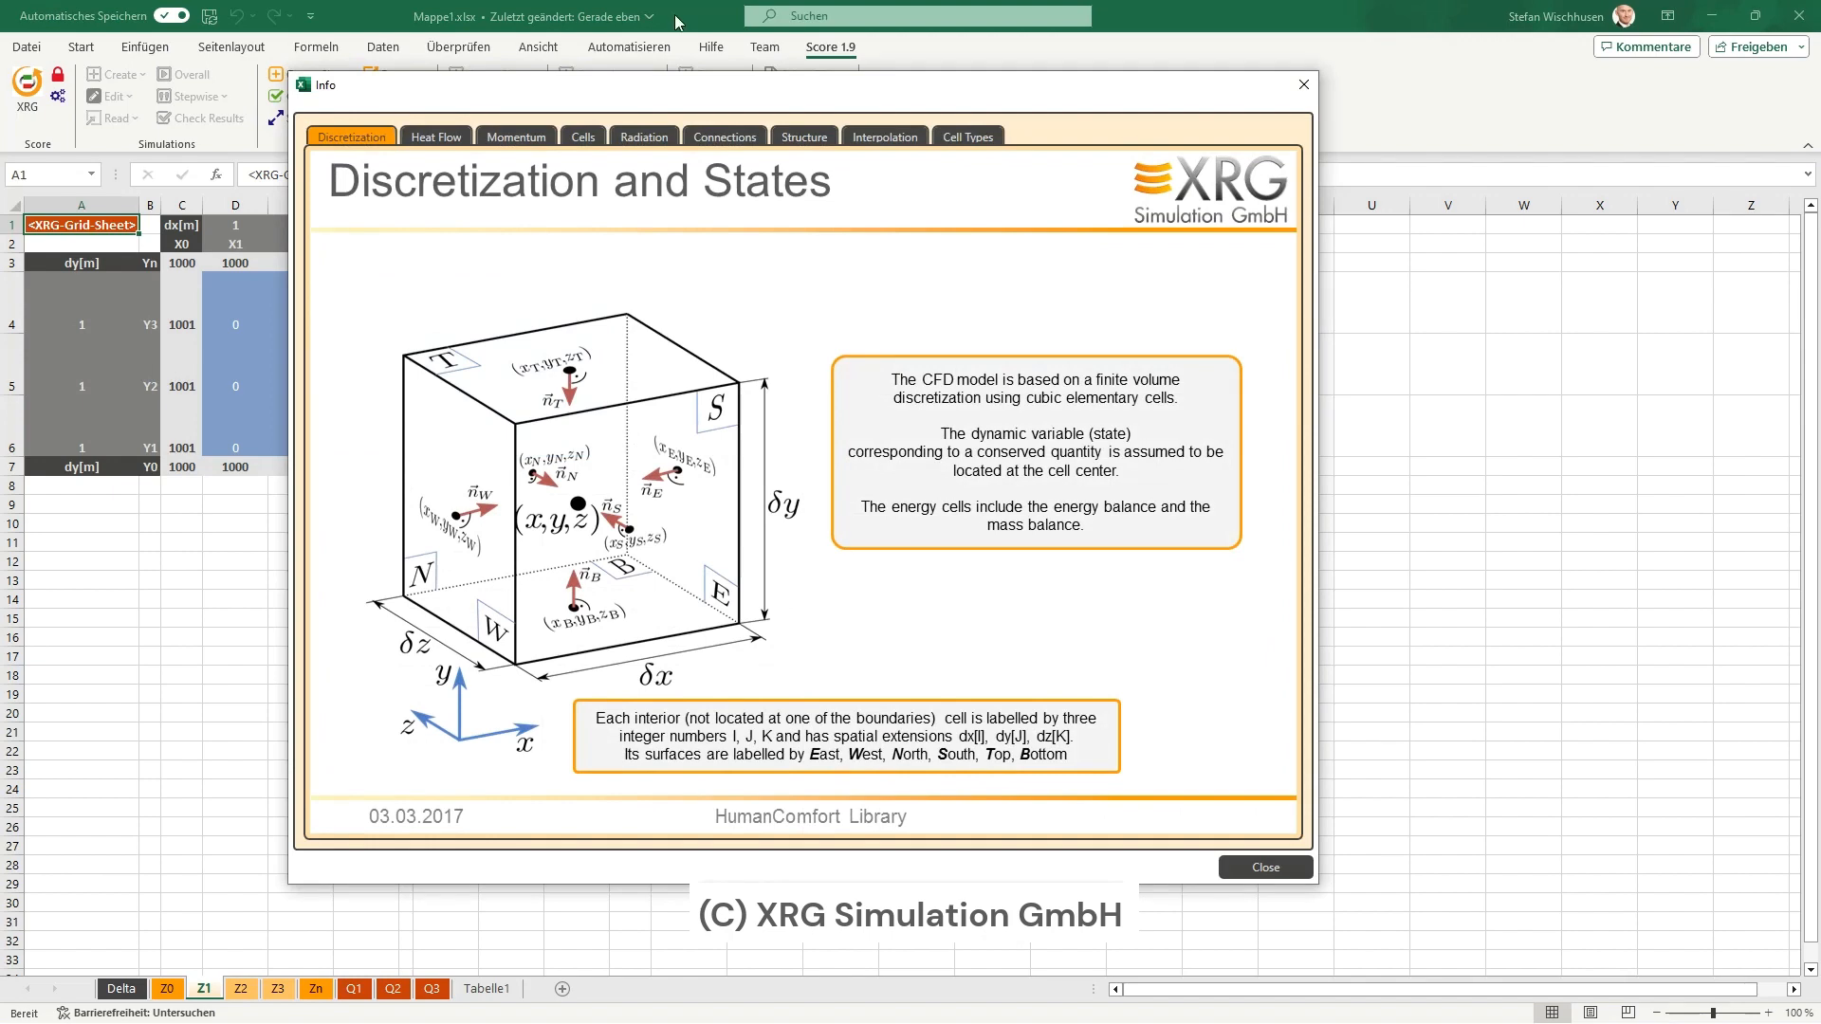
pyautogui.moveTo(651, 99); pyautogui.dragTo(1044, 120)
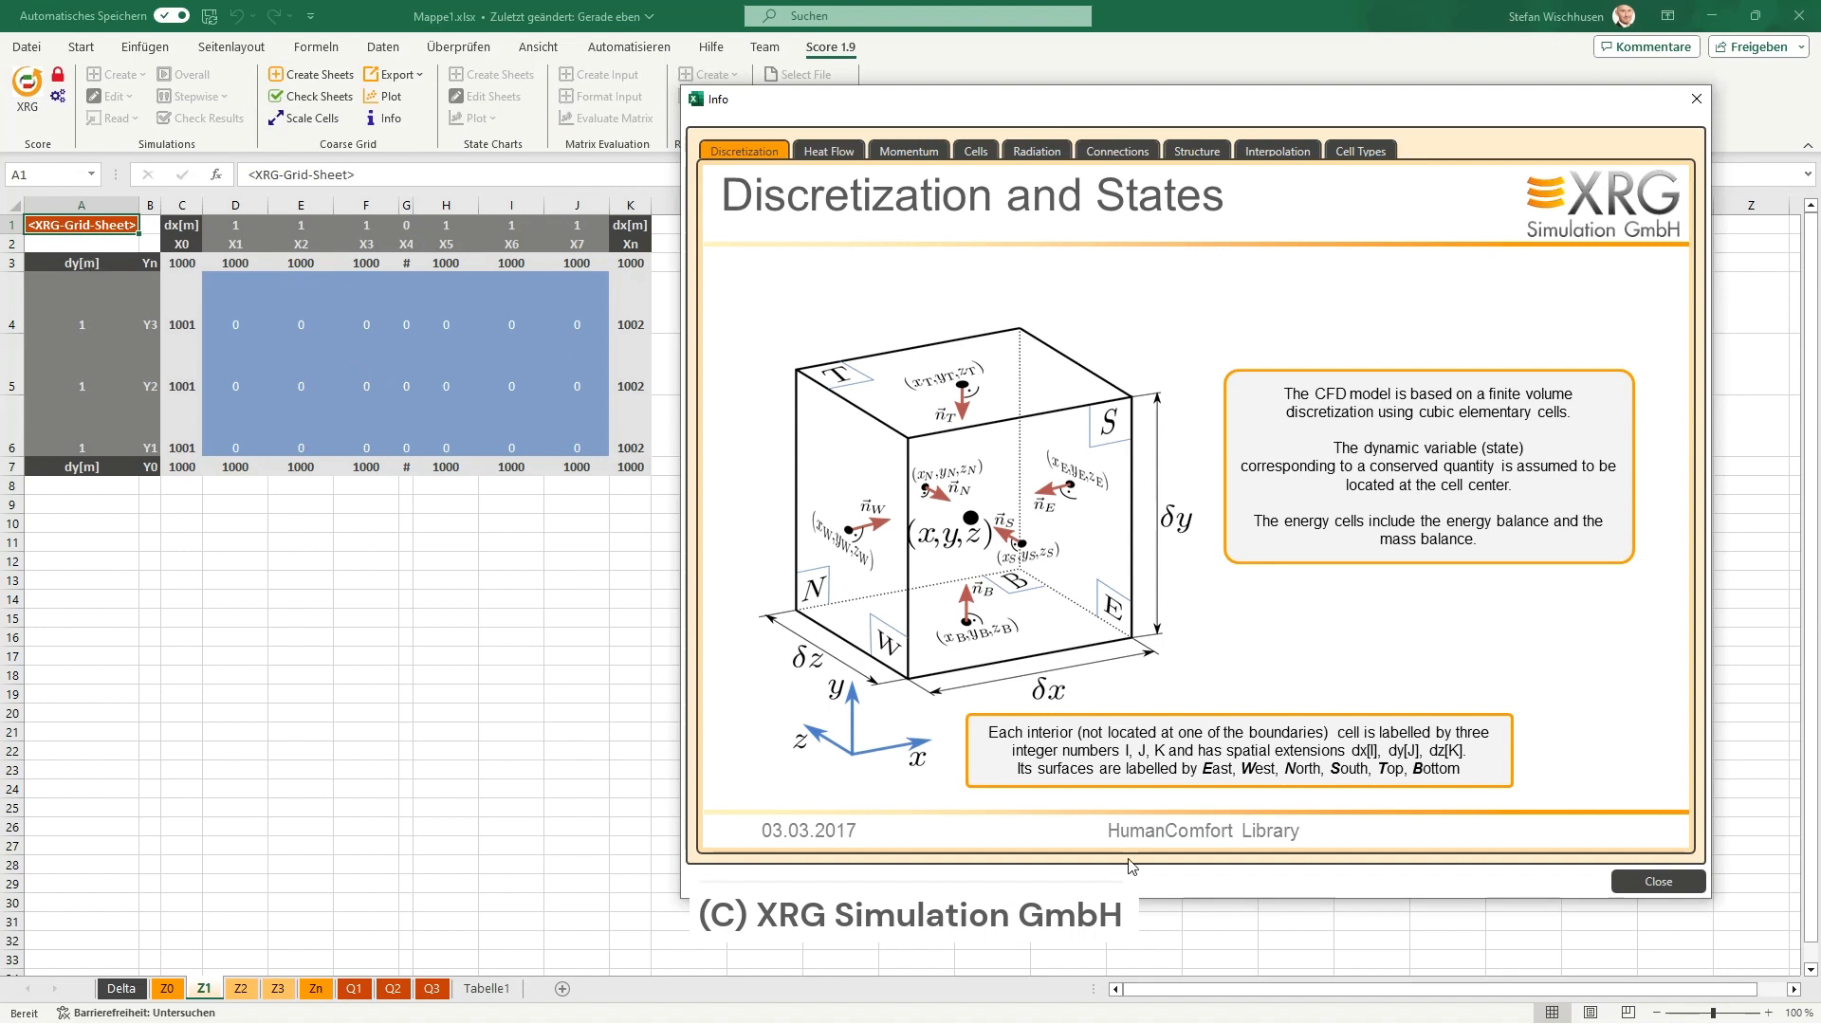
pyautogui.click(1622, 885)
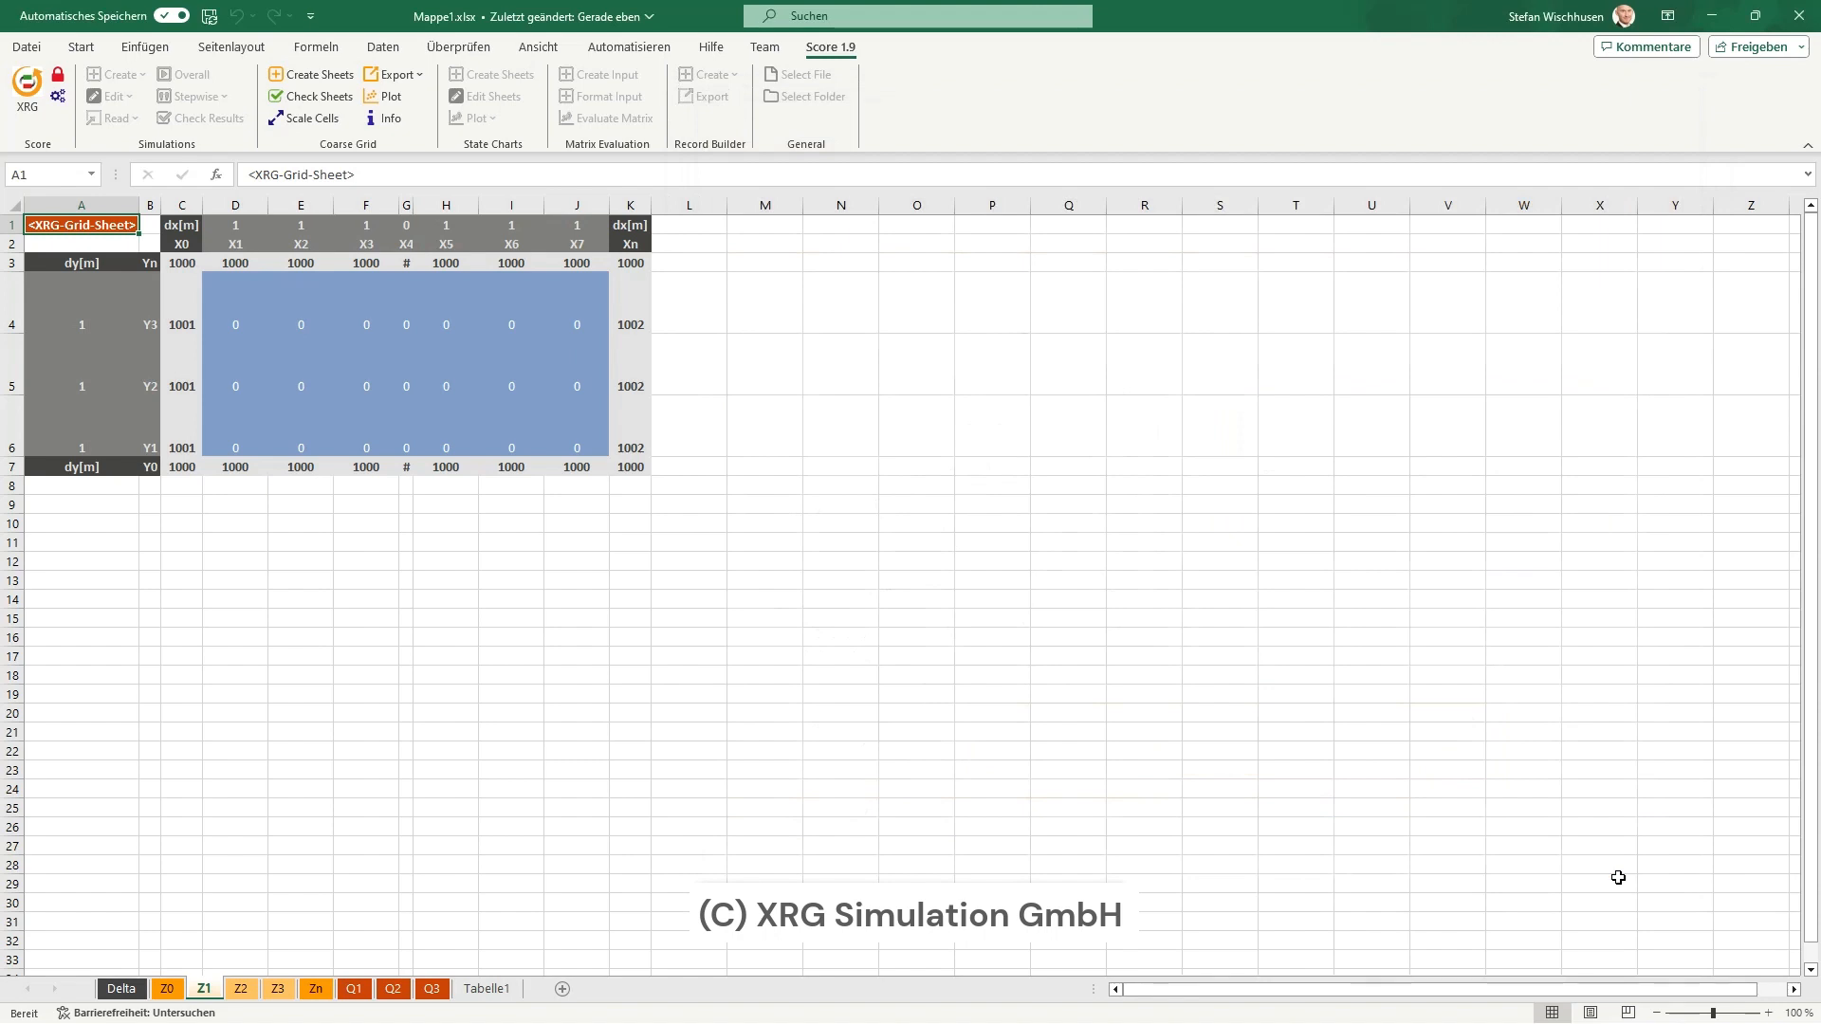
# - On the Zn sheet, set cell D4 to 1001 and fill that value across D4:F6
pyautogui.click(315, 991)
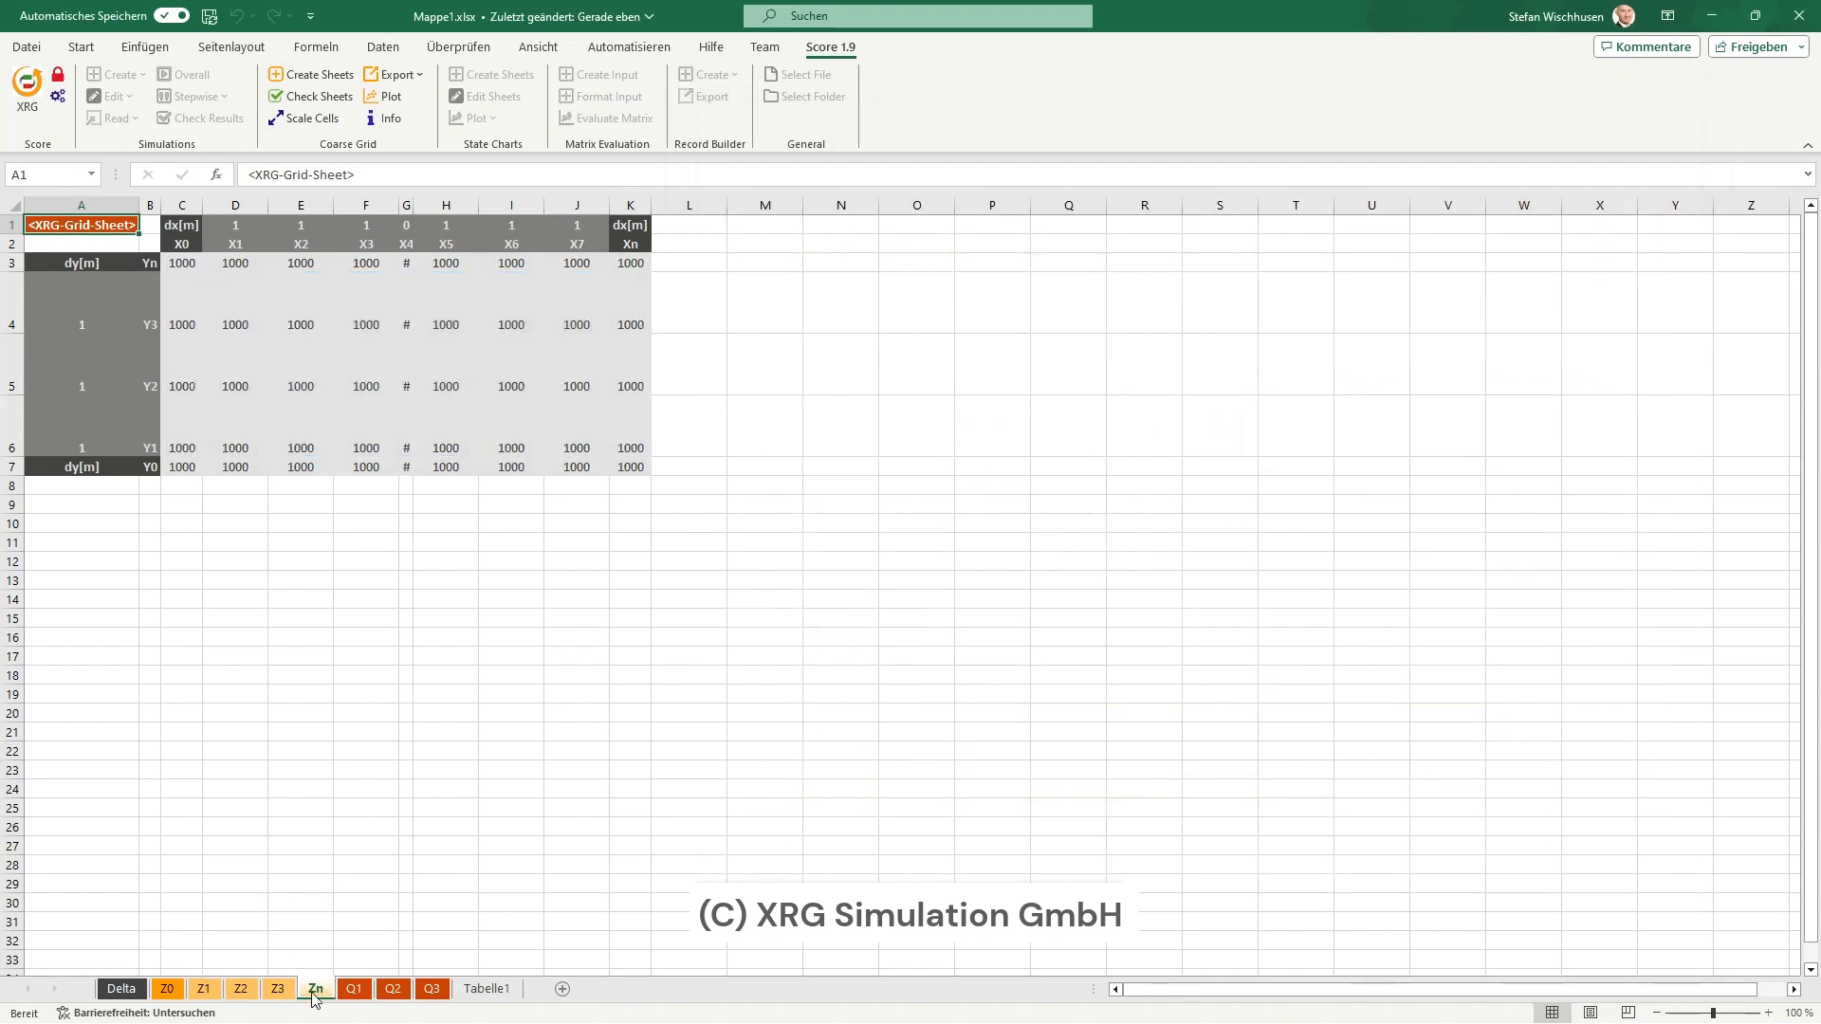
pyautogui.click(240, 322)
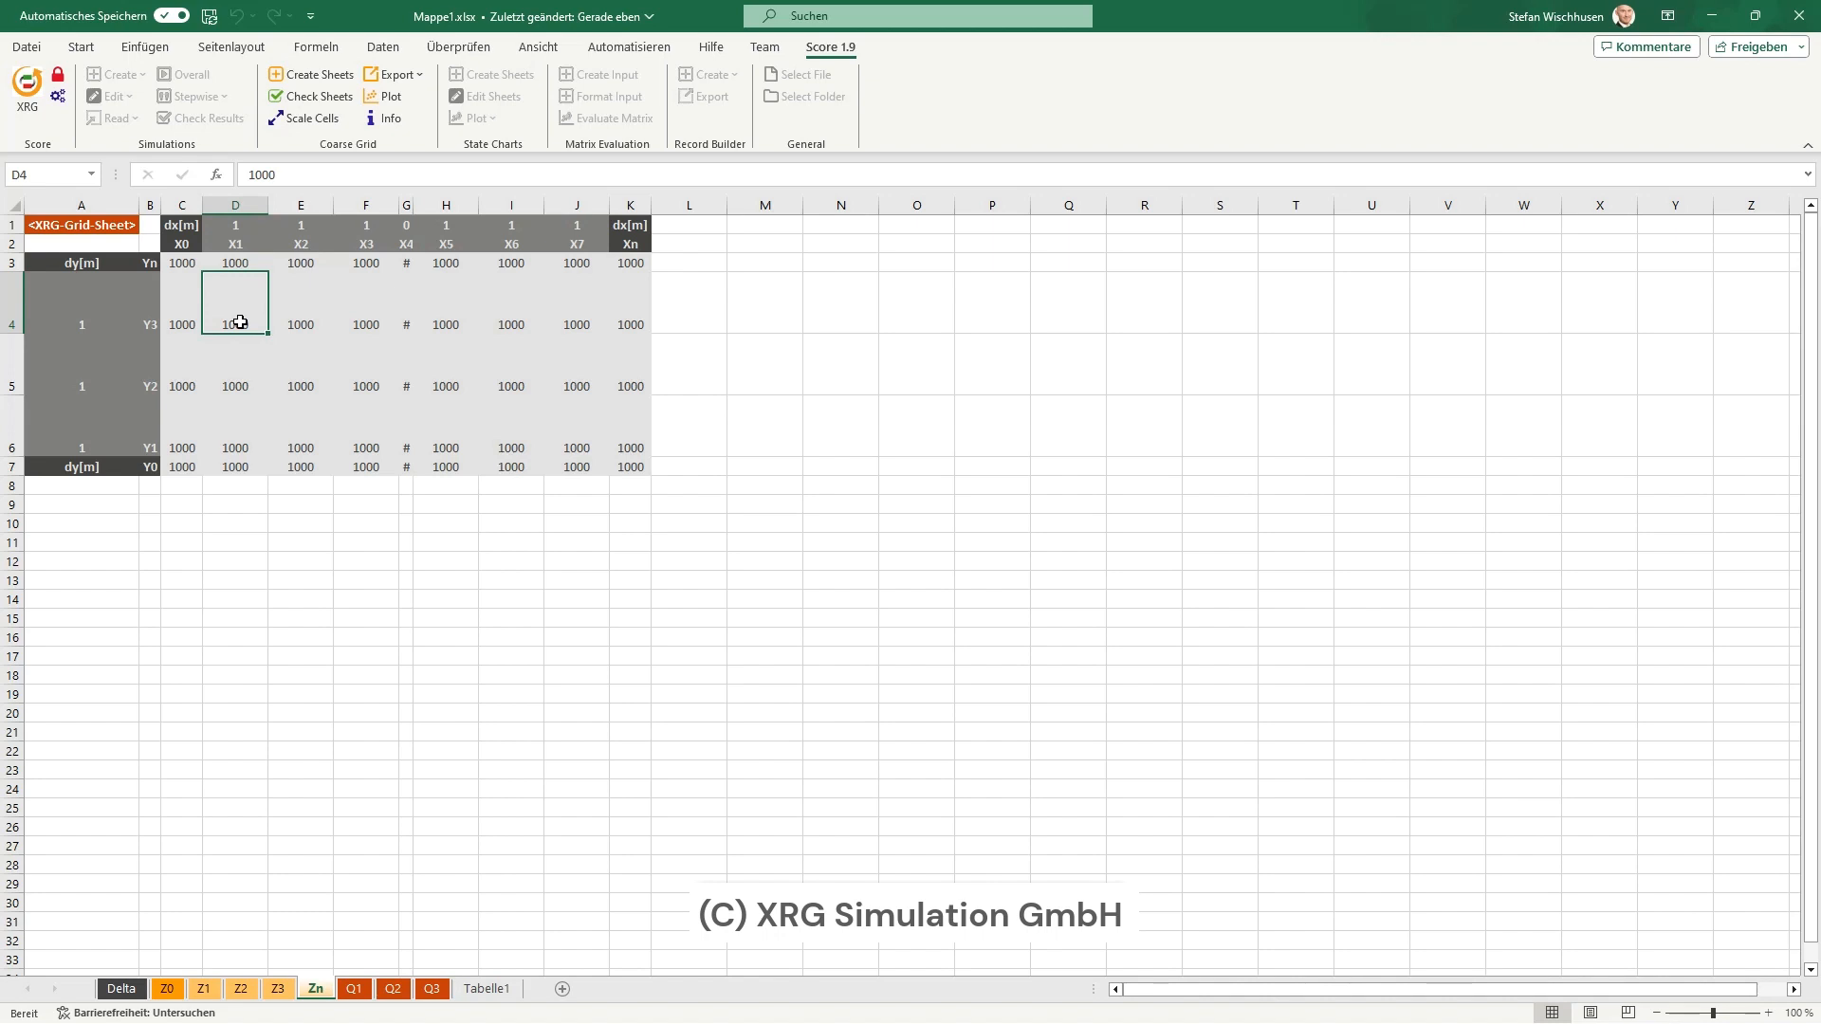
pyautogui.click(298, 180)
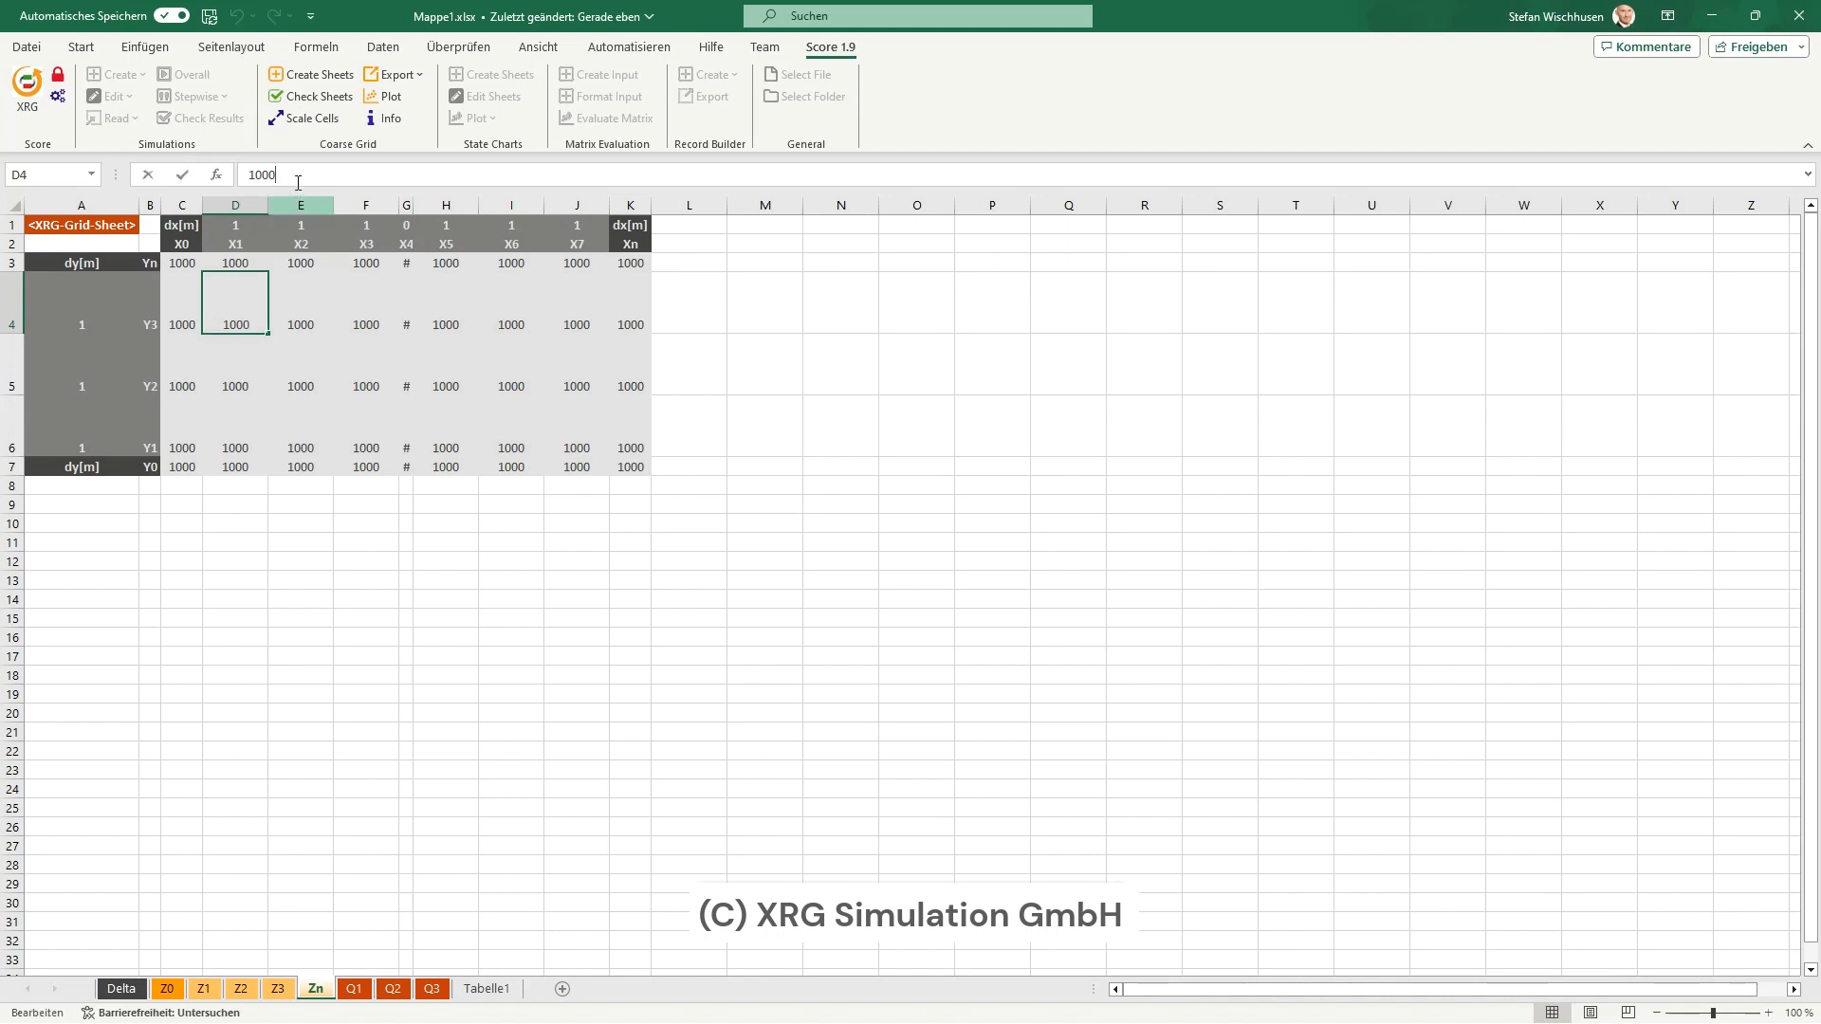
pyautogui.hotkey('alt', 'Return')
pyautogui.hotkey('ctrl', 'Return')
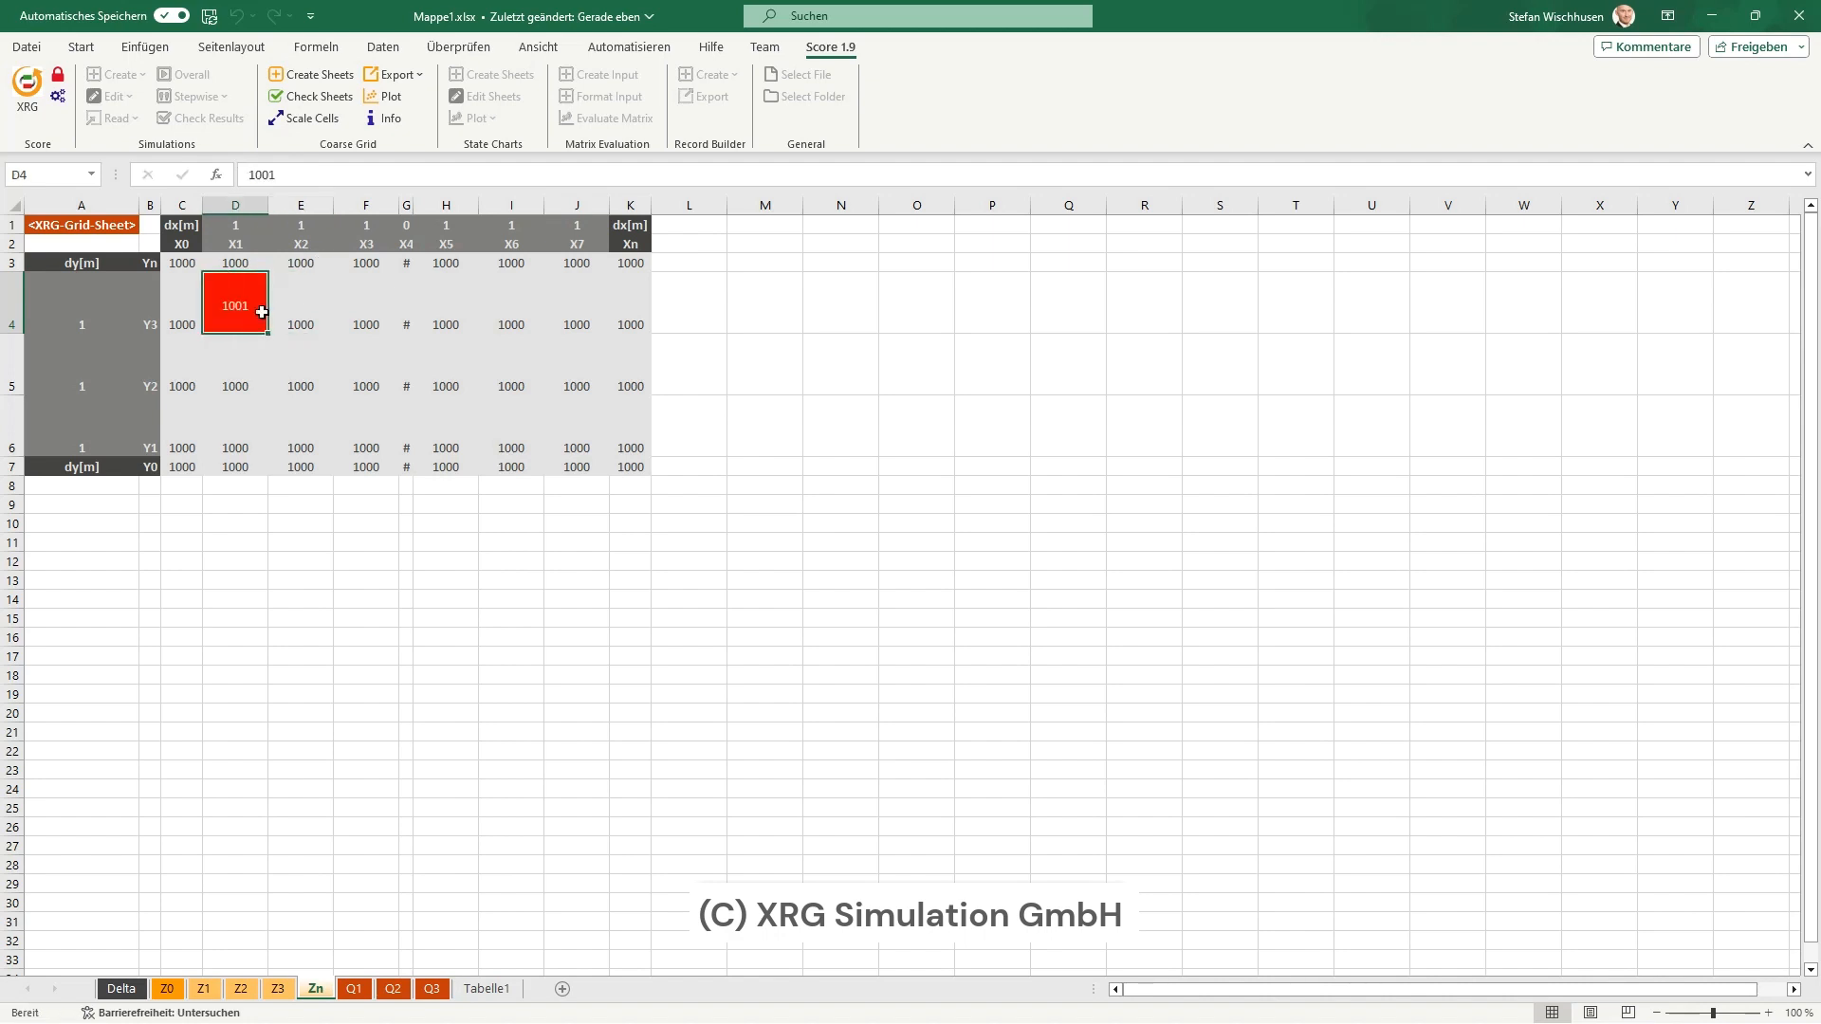
pyautogui.moveTo(269, 333); pyautogui.dragTo(387, 448)
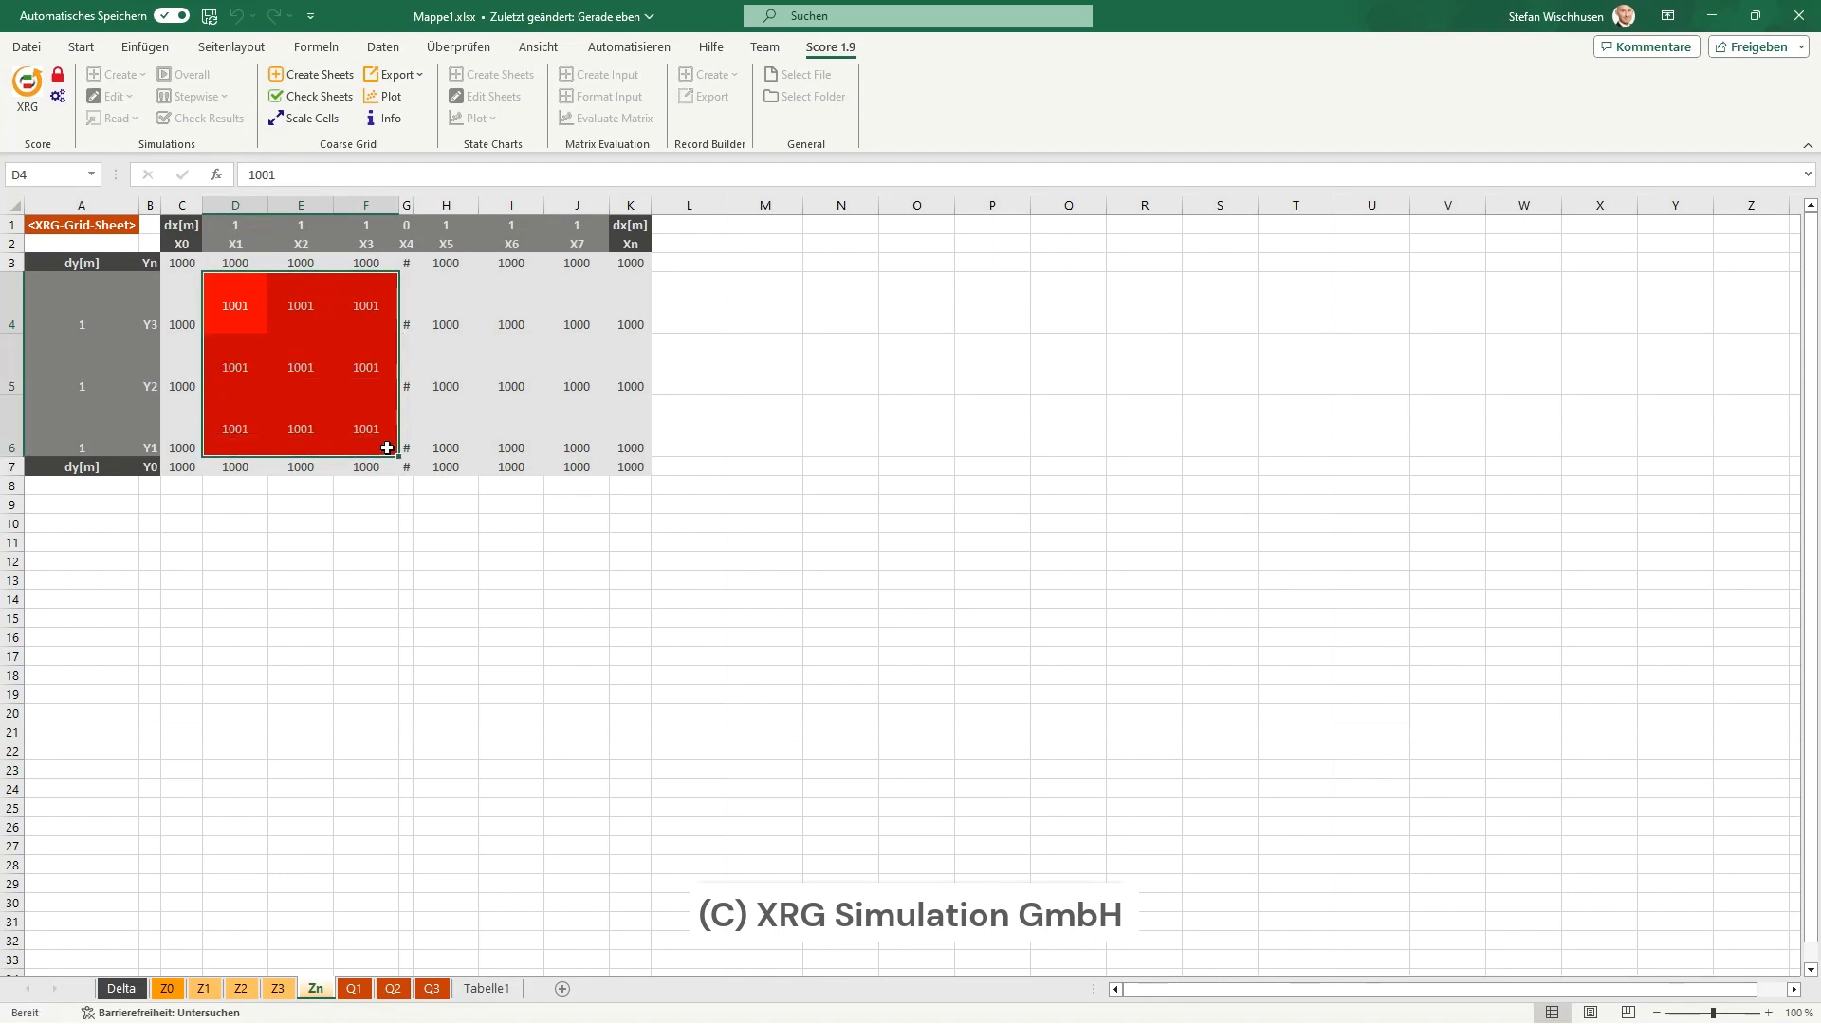
# - On the Zn sheet, set cell H4 to 1002 and fill that value across H4:J4
pyautogui.click(446, 322)
pyautogui.click(297, 179)
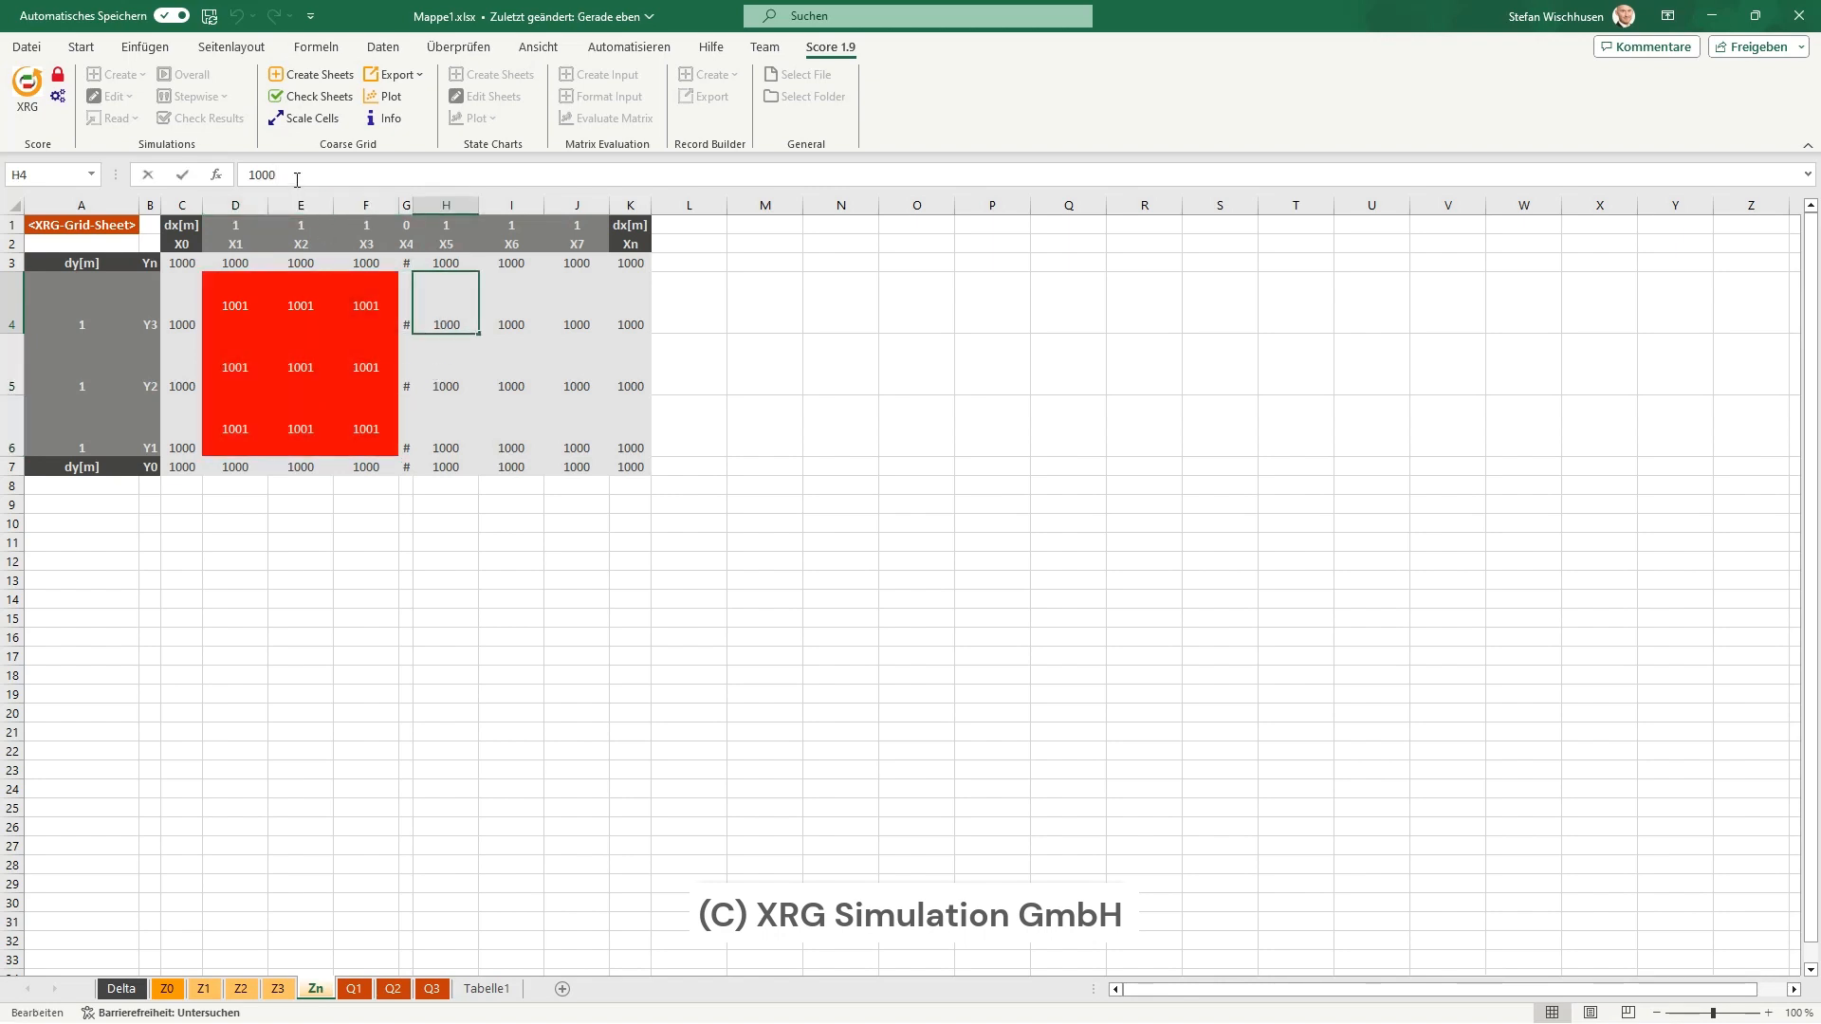
pyautogui.press('BackSpace')
pyautogui.write('2')
pyautogui.hotkey('alt', 'Return')
pyautogui.moveTo(478, 333); pyautogui.dragTo(588, 327)
# - Fill the value 1002 down H4:H6 and J4:J6, and from H6 into I6, leaving only the centre cell I5
pyautogui.click(460, 323)
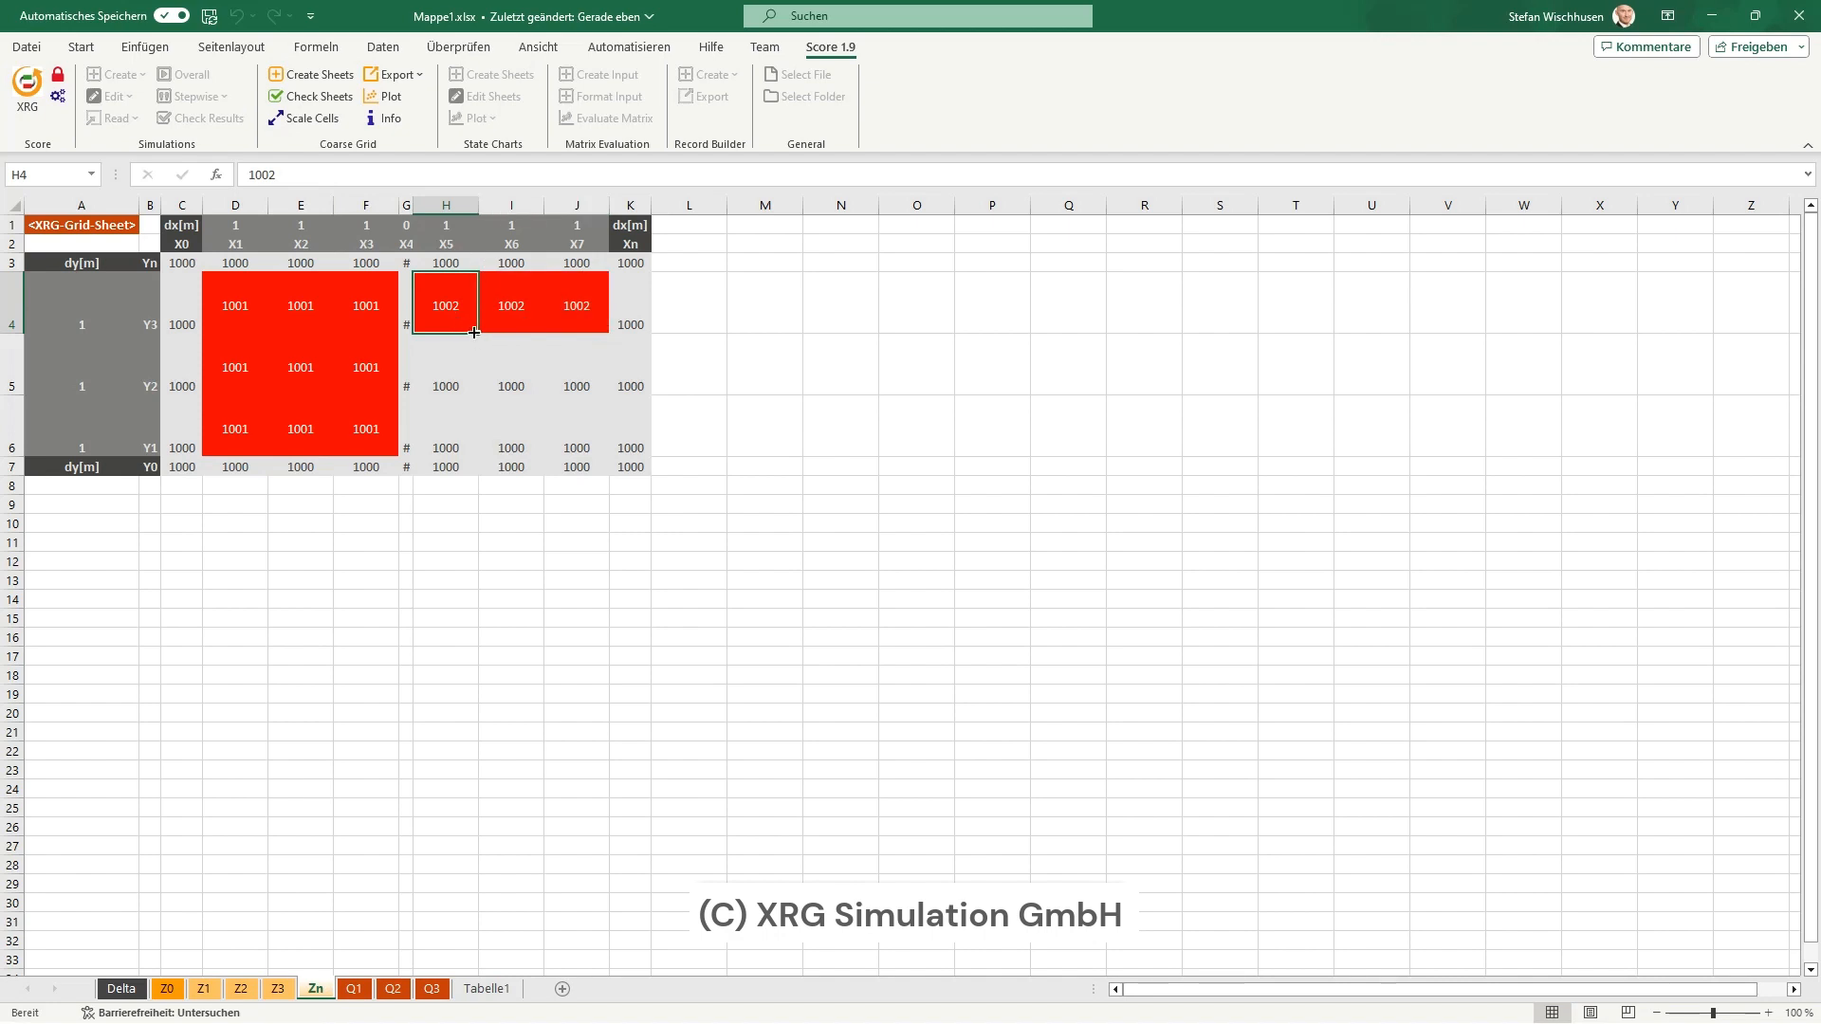
pyautogui.moveTo(478, 333); pyautogui.dragTo(476, 437)
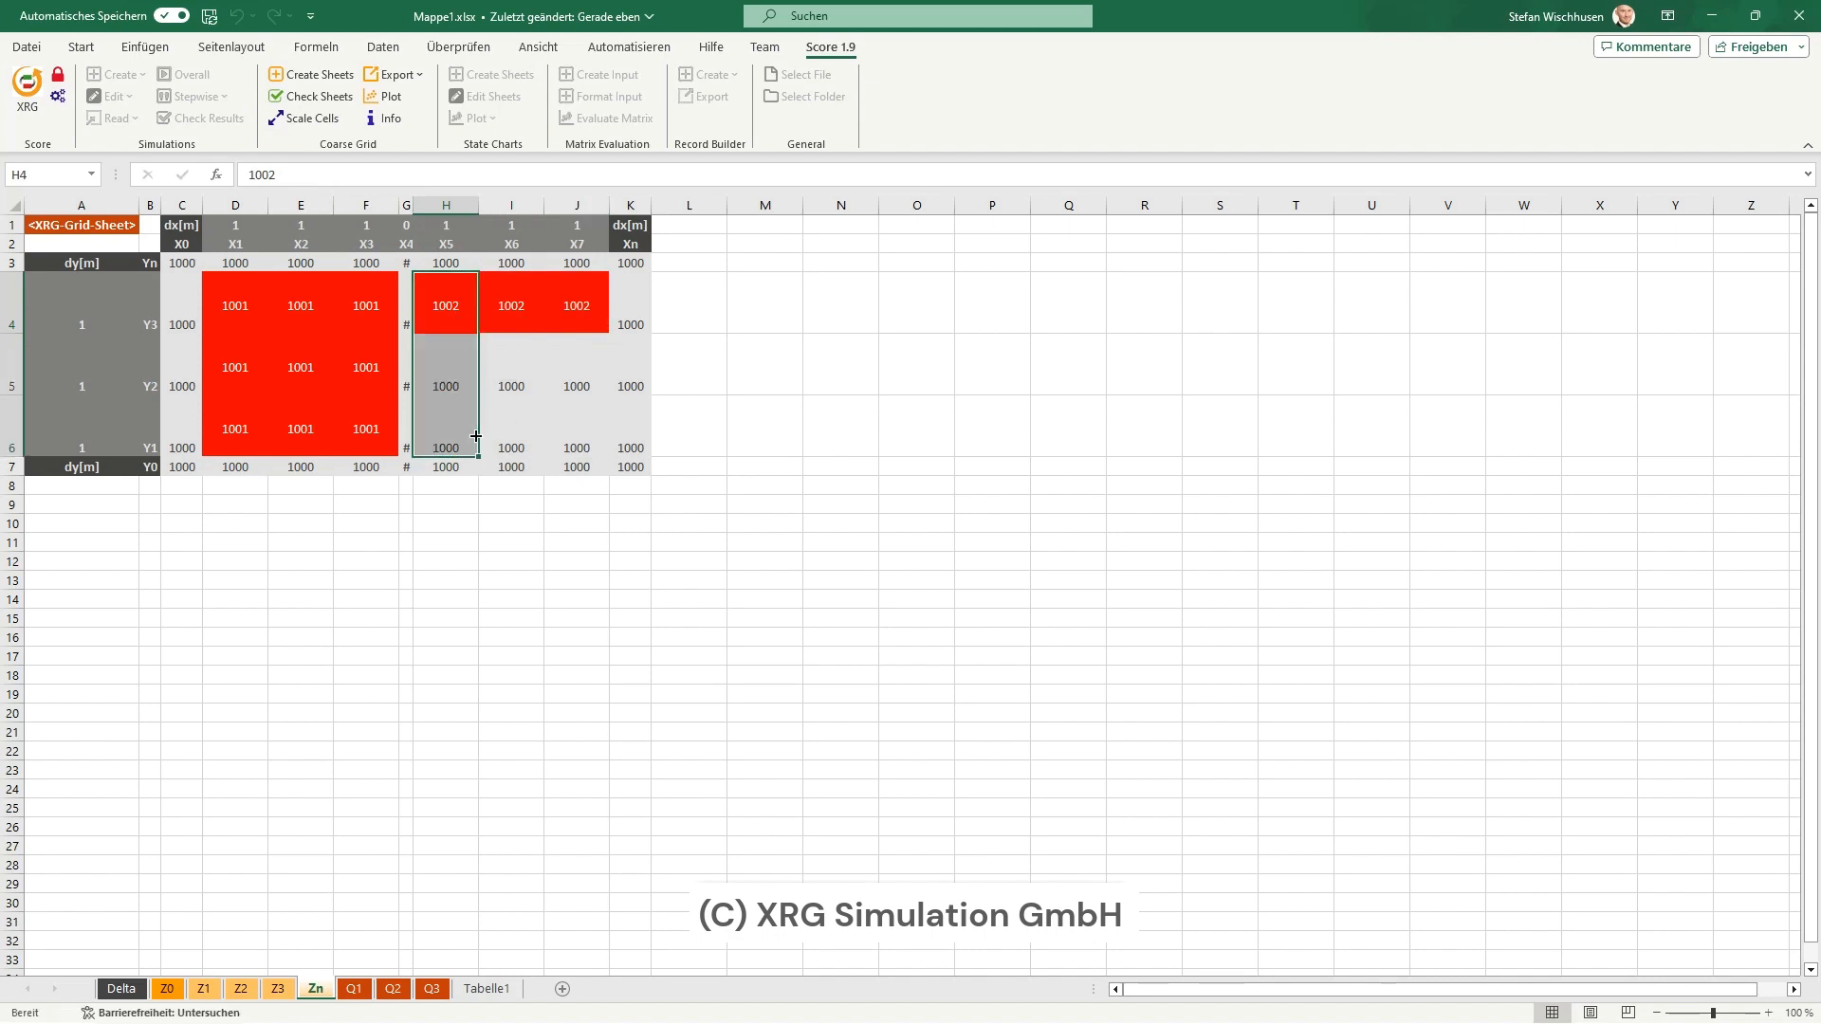
pyautogui.click(586, 303)
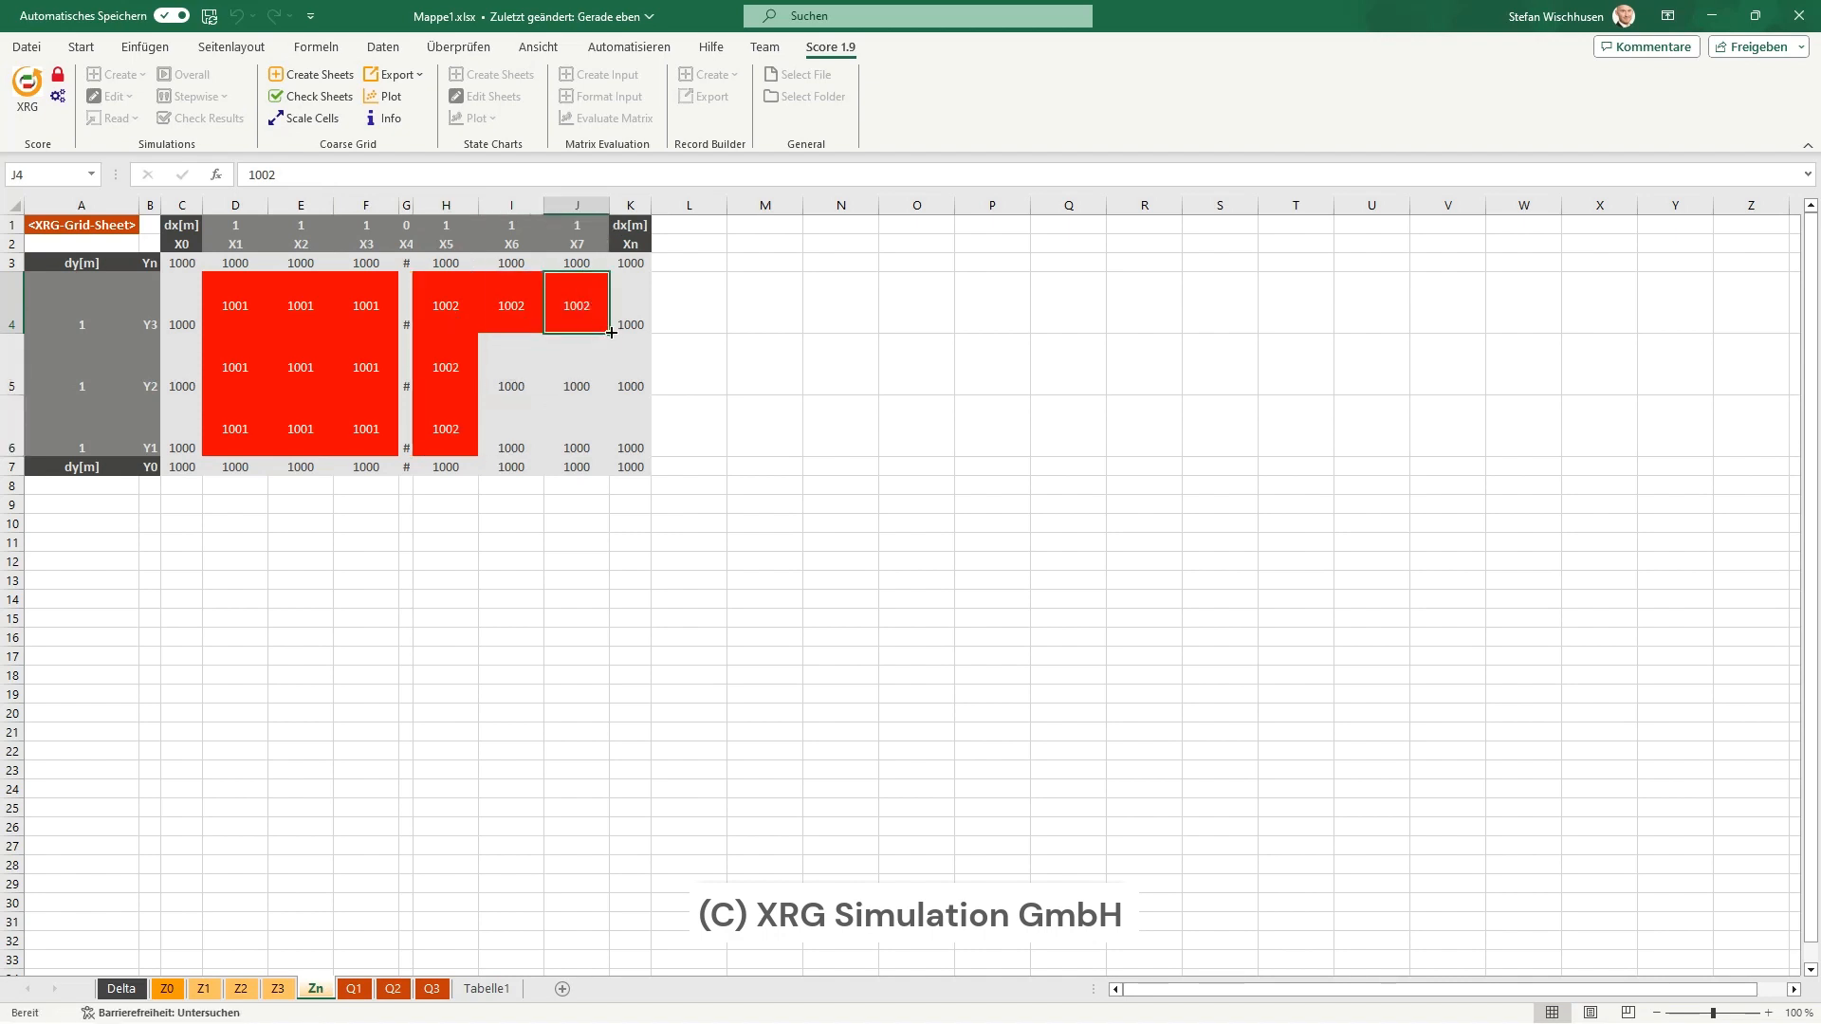
pyautogui.moveTo(608, 334); pyautogui.dragTo(613, 448)
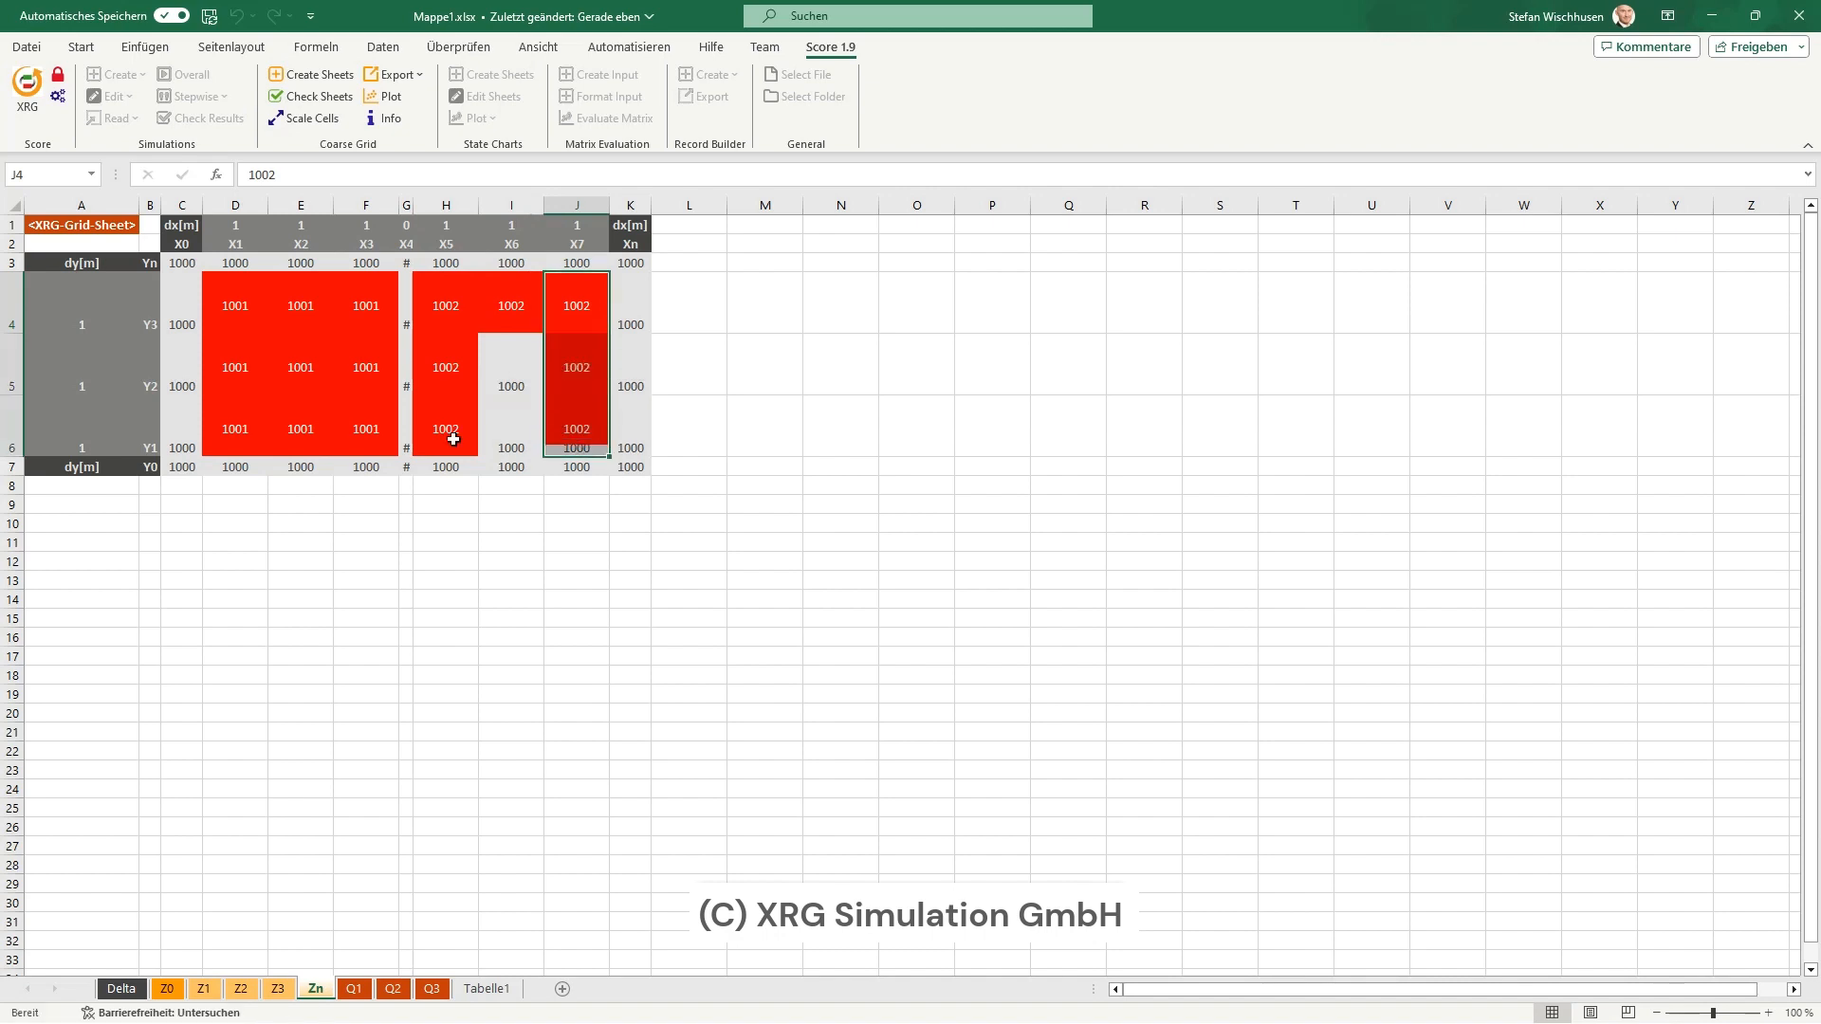
pyautogui.click(454, 439)
pyautogui.moveTo(481, 457); pyautogui.dragTo(528, 444)
# - Set the centre cell I5 of the second room's Zn block to 1003
pyautogui.click(519, 371)
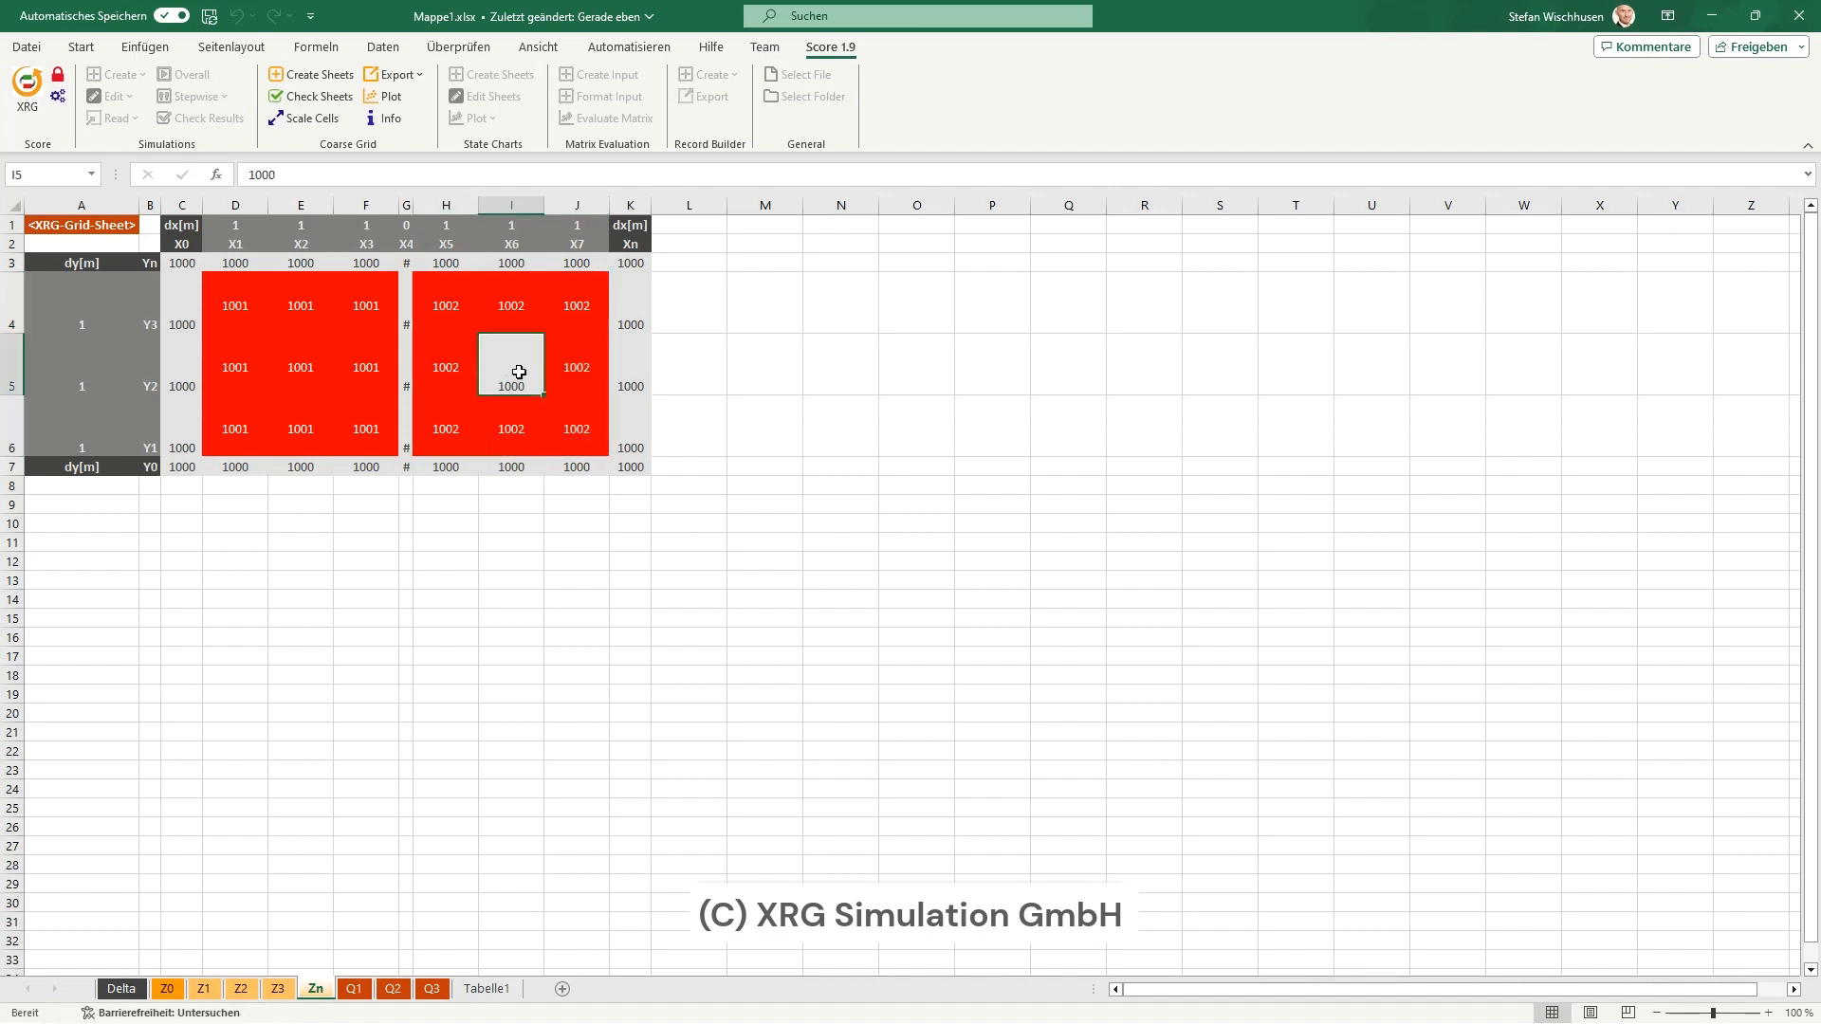
pyautogui.click(284, 174)
pyautogui.press('BackSpace')
pyautogui.write('3')
pyautogui.press('Return')
pyautogui.click(503, 597)
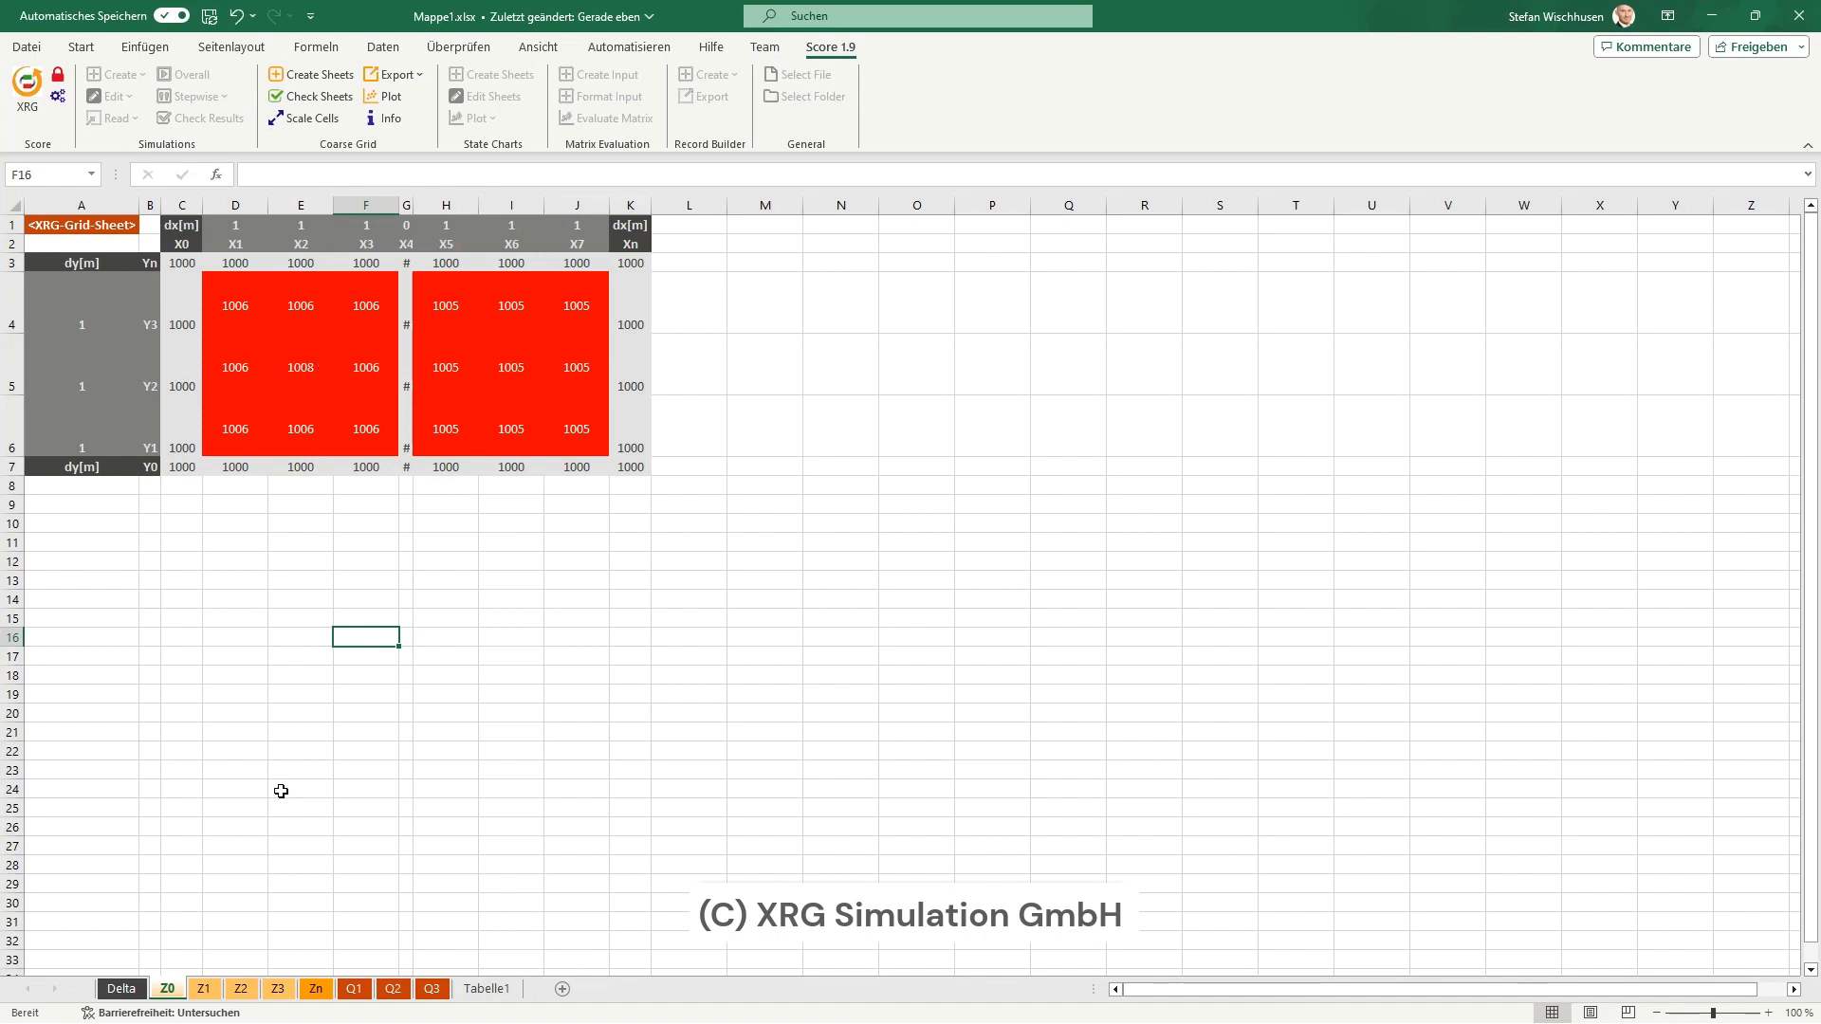
# - On the Z1 sheet, set cell G4 in the X4 column to 1 and fill that value down to G6
pyautogui.click(213, 996)
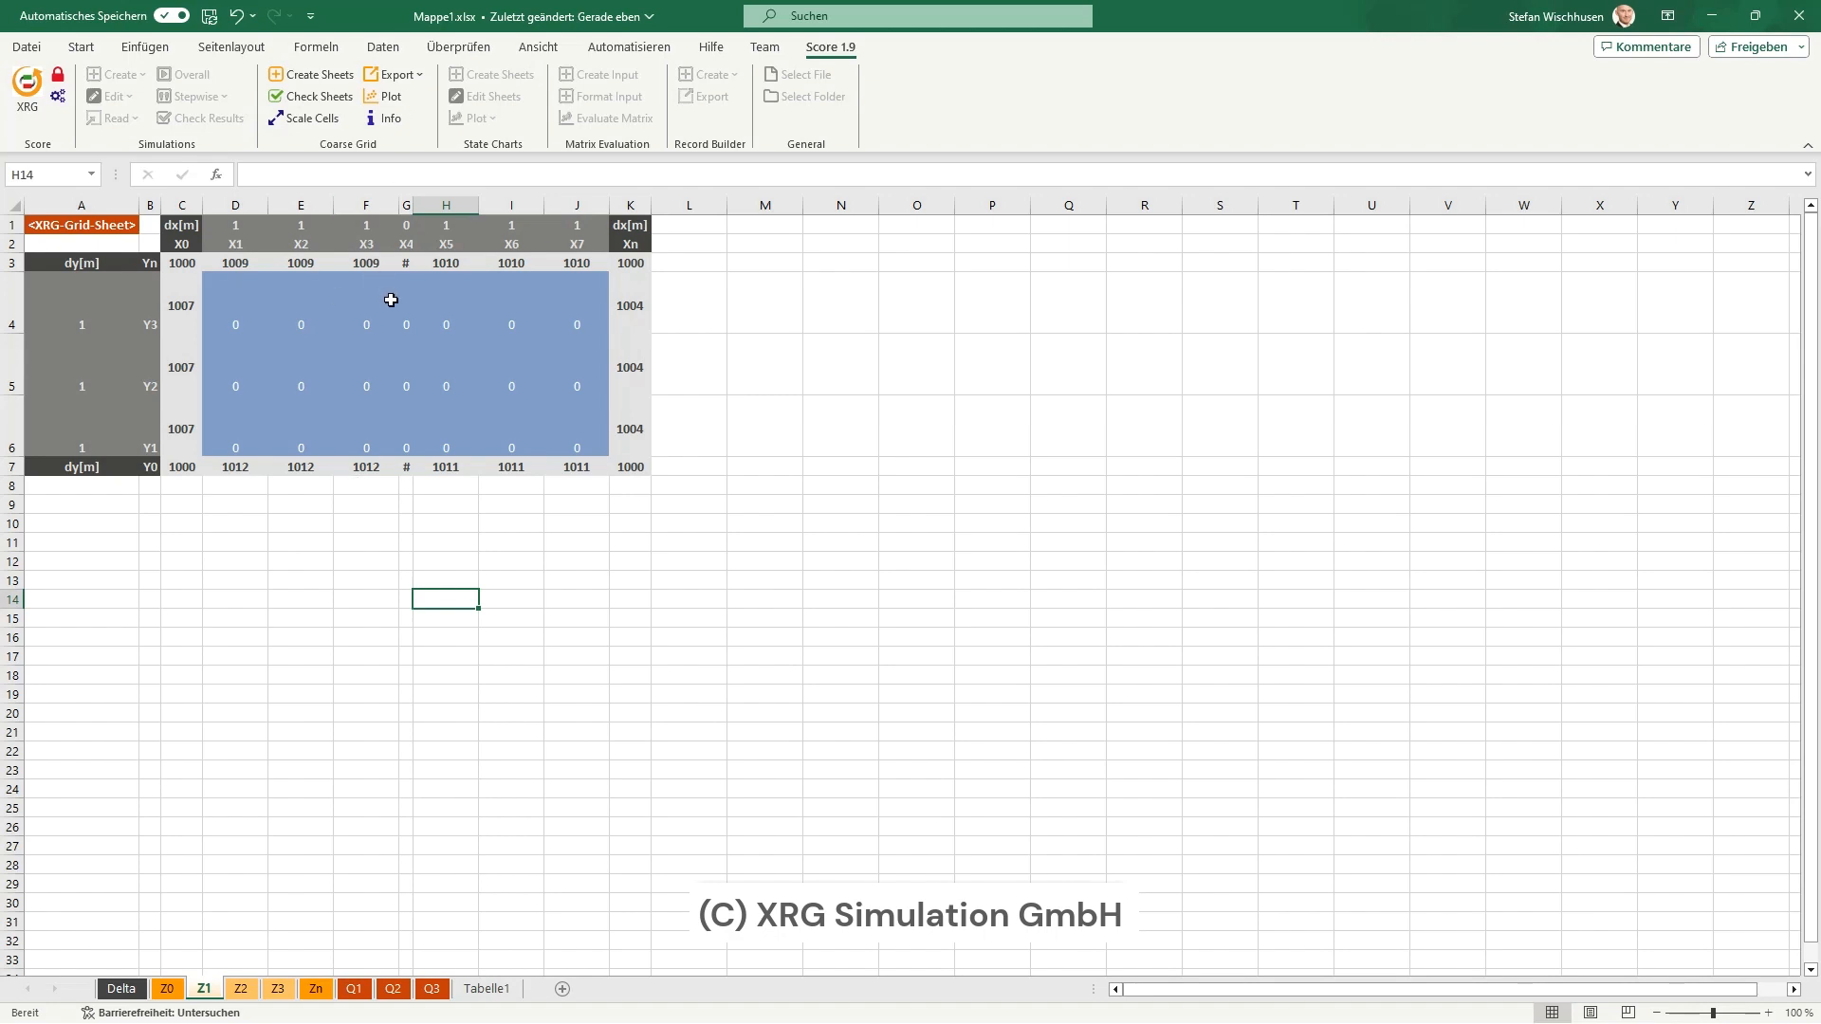
pyautogui.click(407, 316)
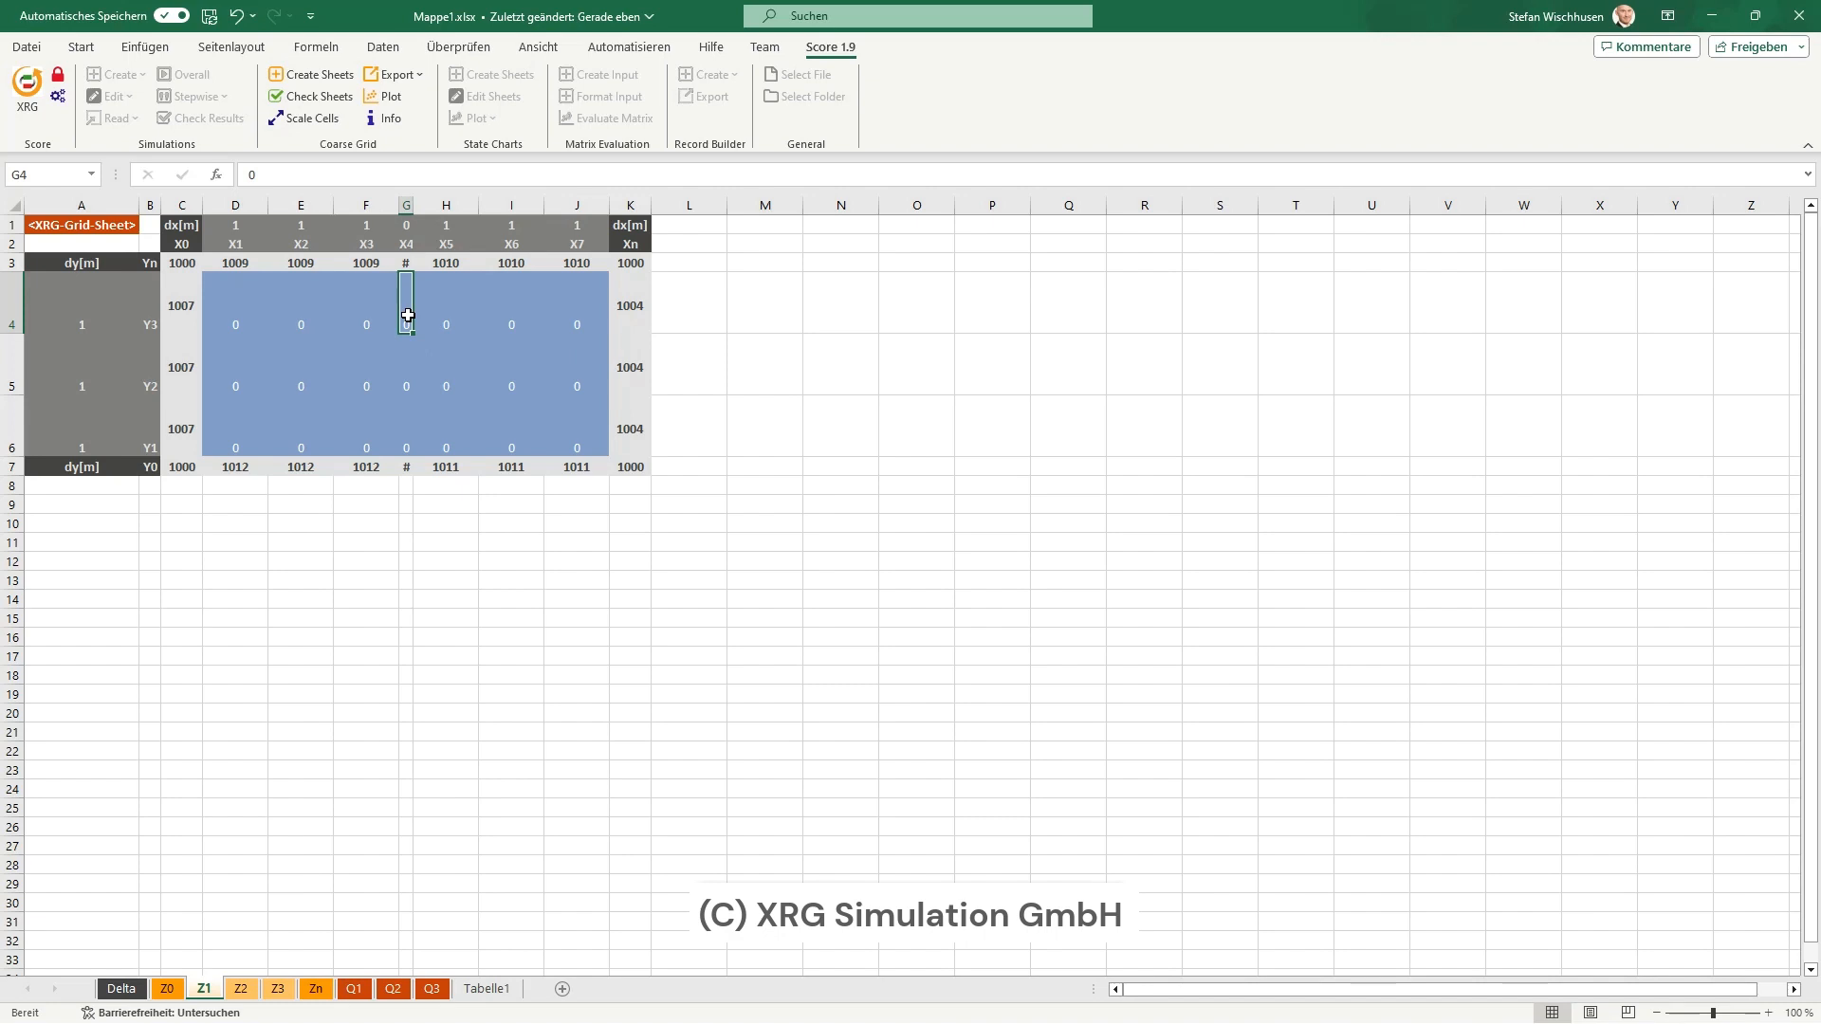
pyautogui.click(361, 172)
pyautogui.write('1')
pyautogui.hotkey('ctrl', 'Return')
pyautogui.moveTo(414, 332); pyautogui.dragTo(414, 453)
pyautogui.click(408, 581)
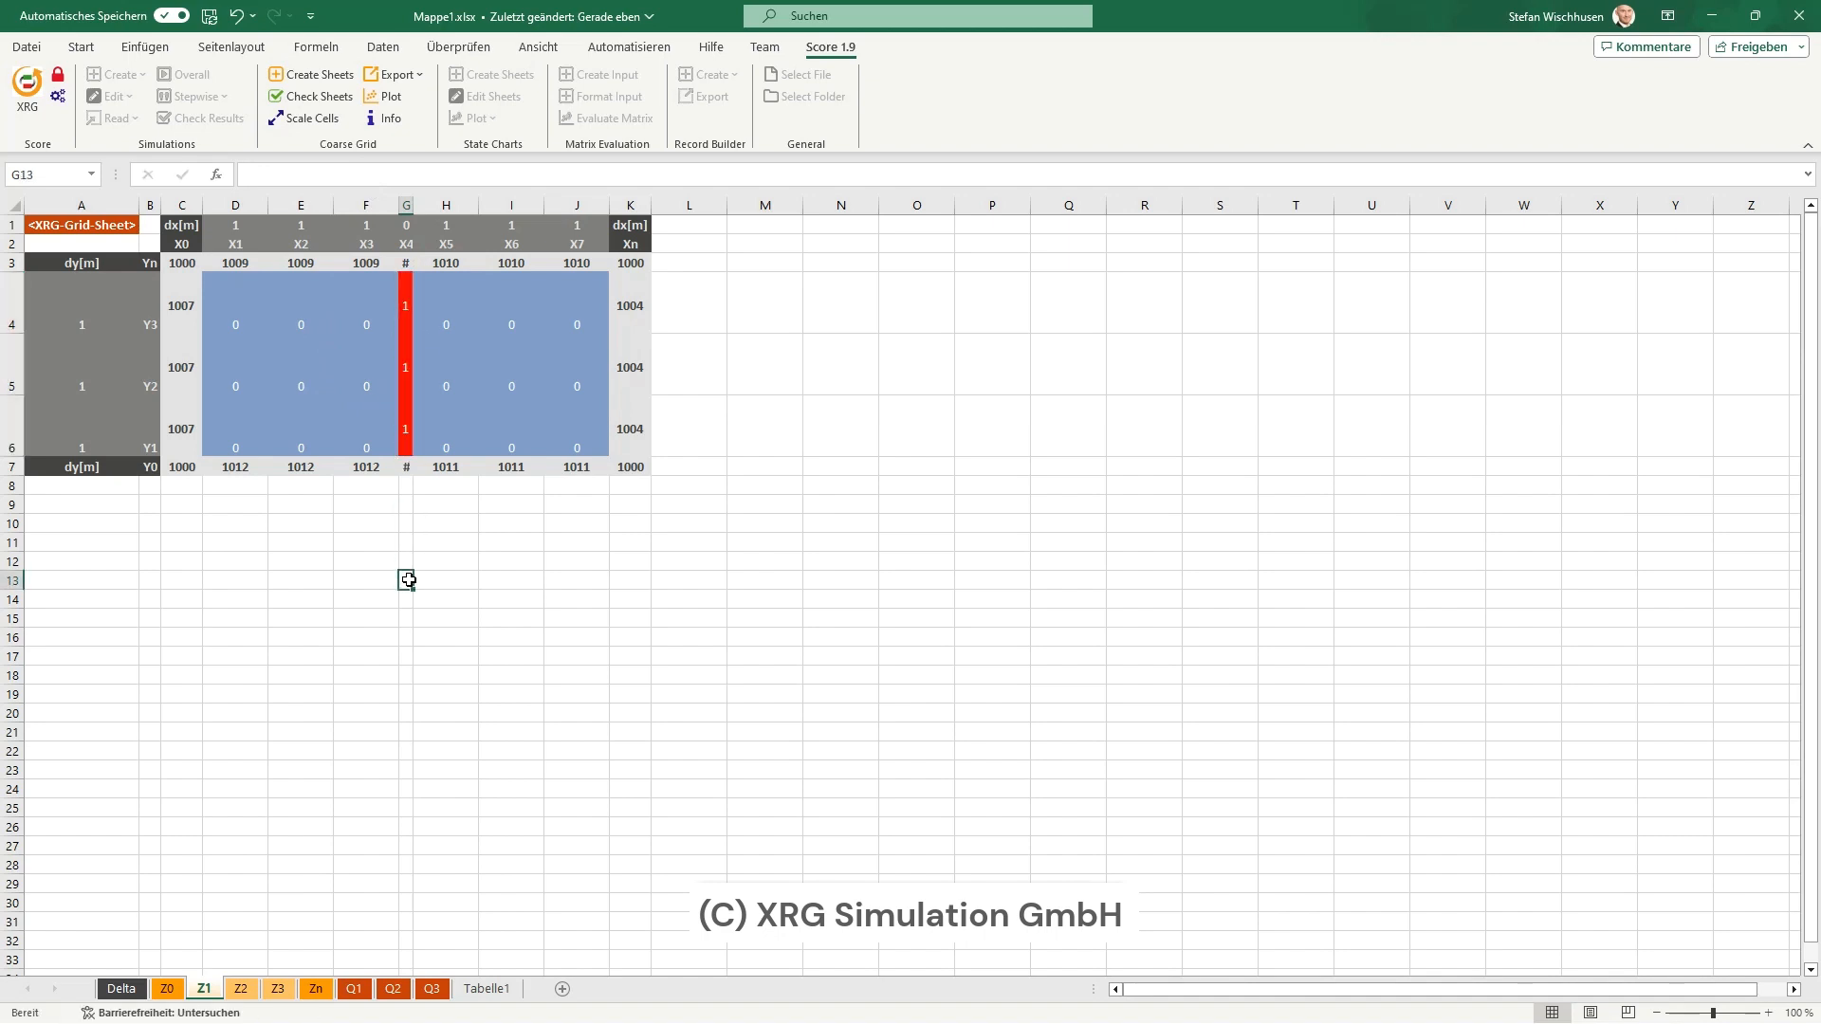
# - On the Z3 sheet, set cells G4, G5 and G6 in the X4 column to 1
pyautogui.click(243, 990)
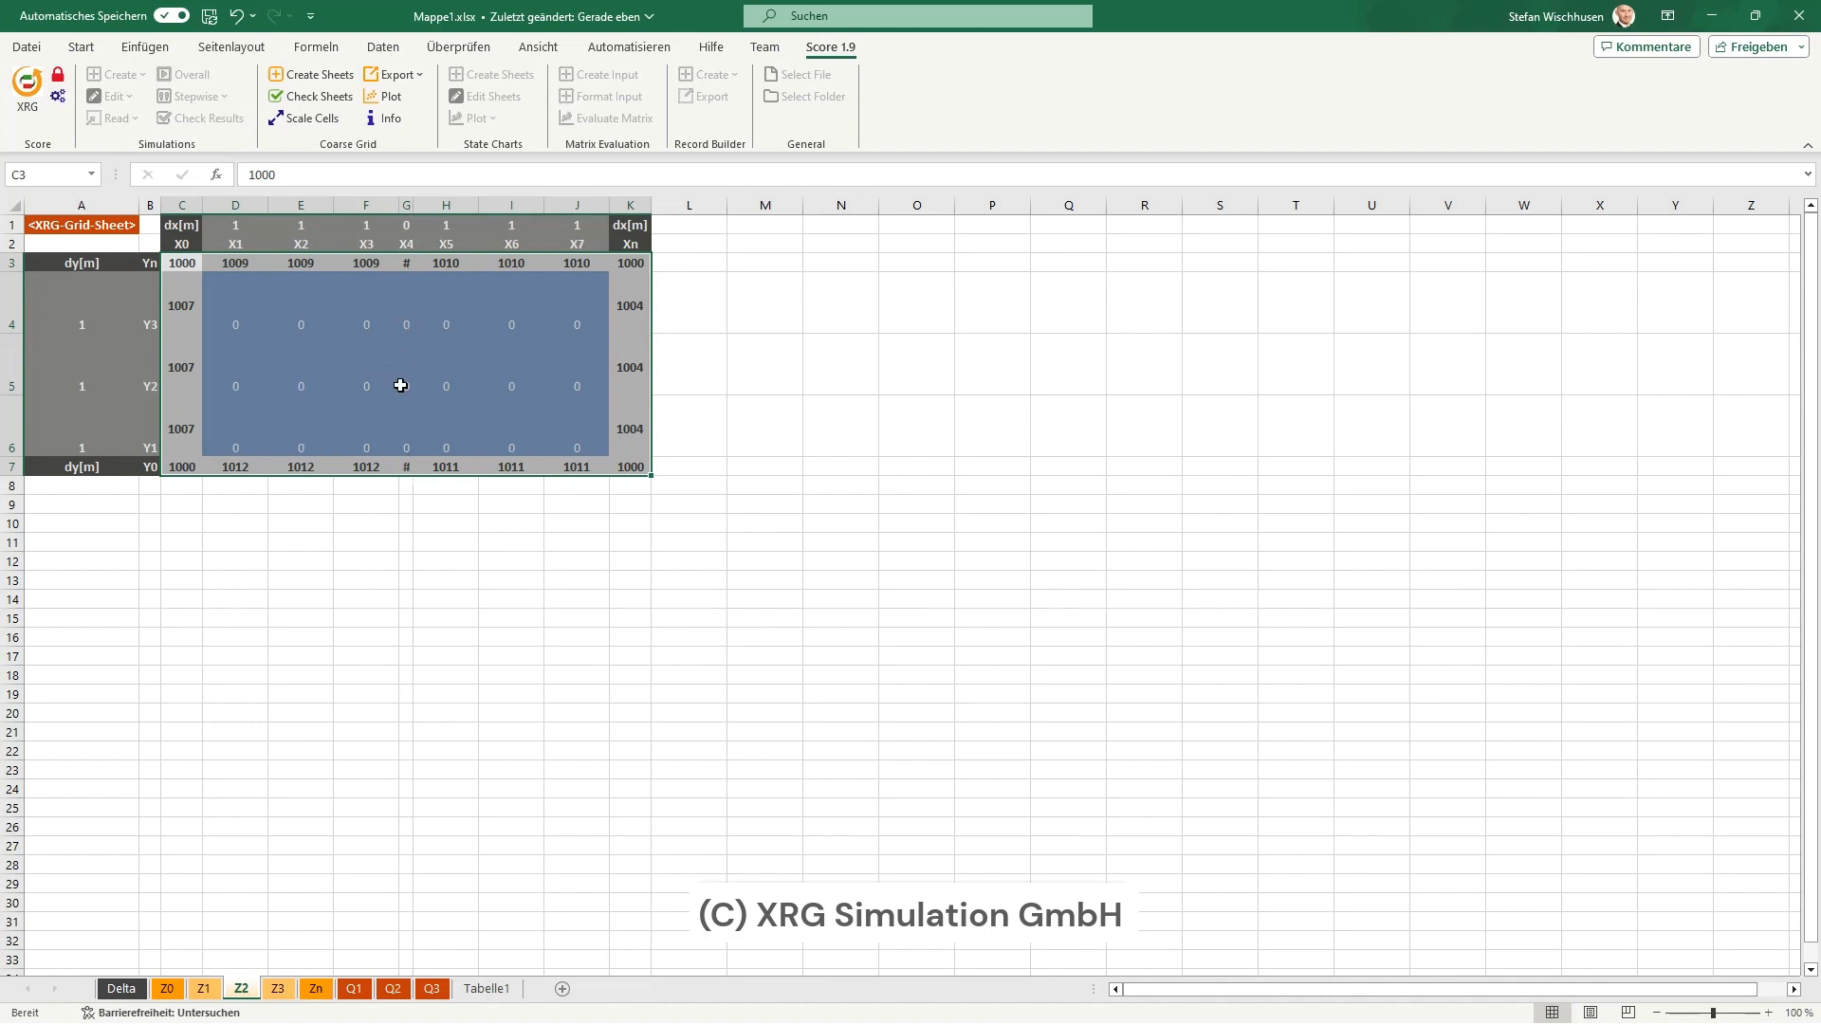
pyautogui.click(274, 989)
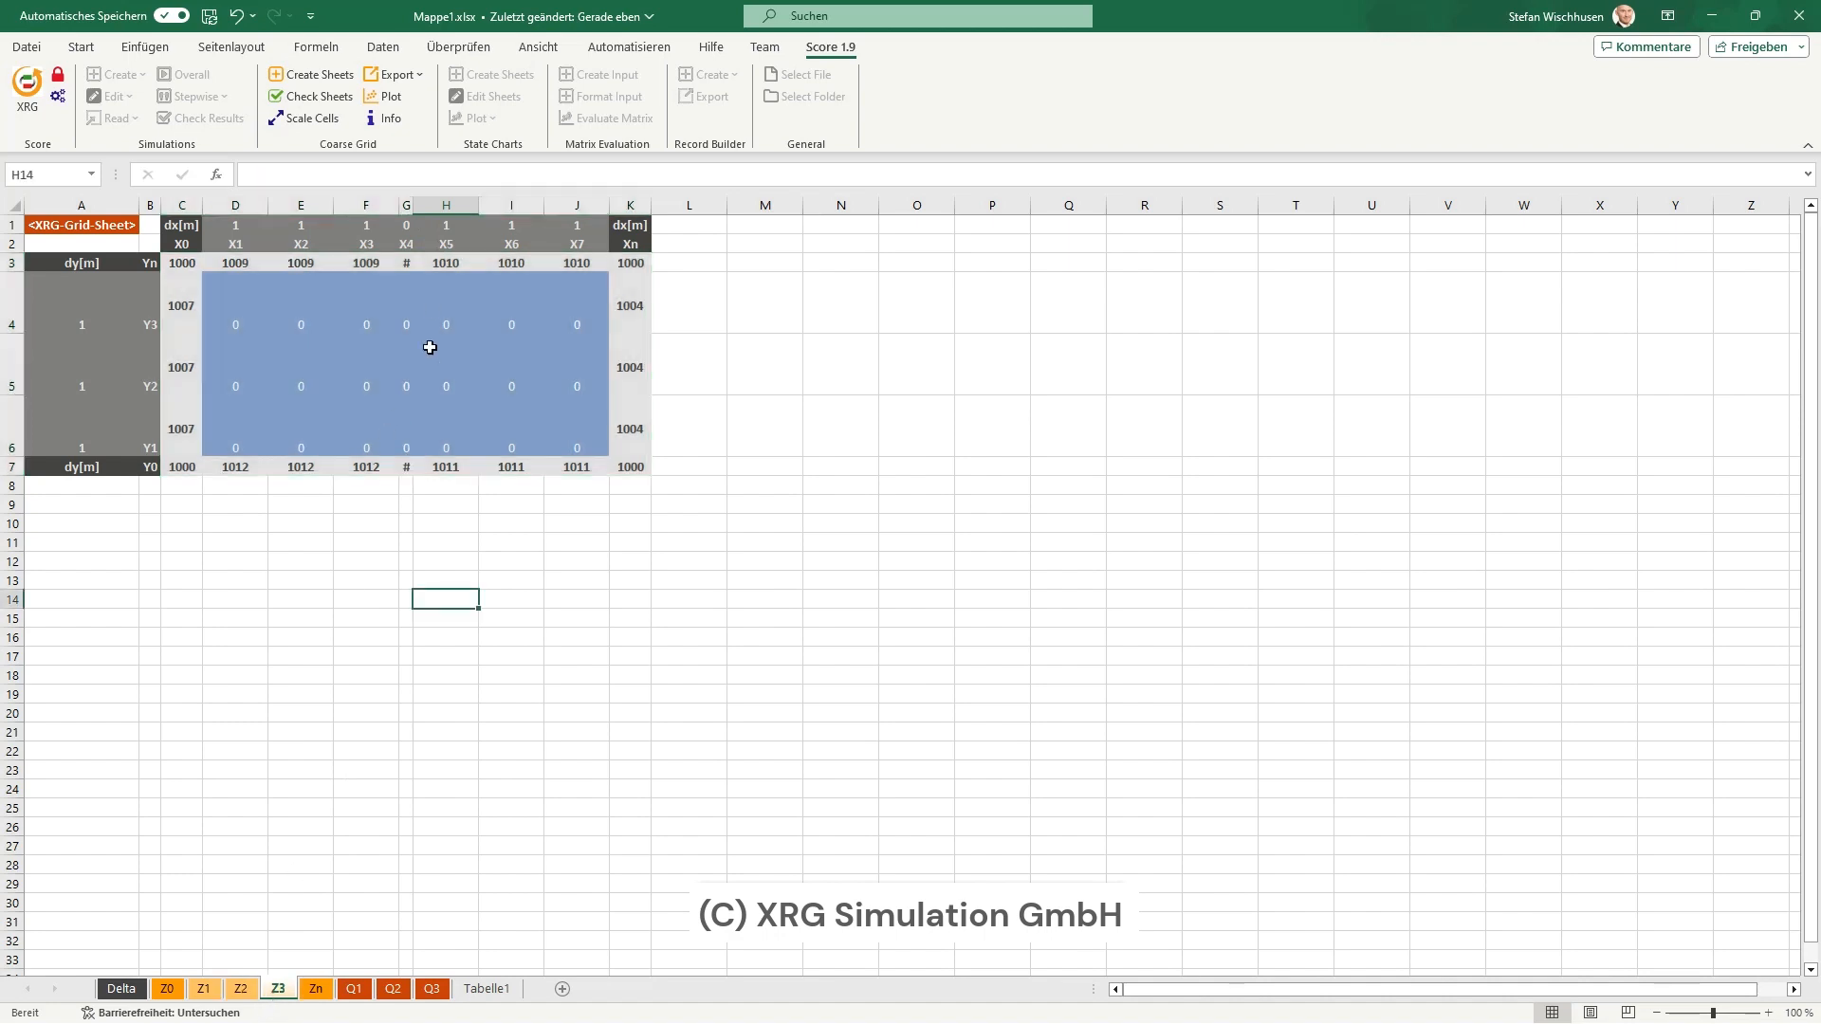
pyautogui.click(410, 308)
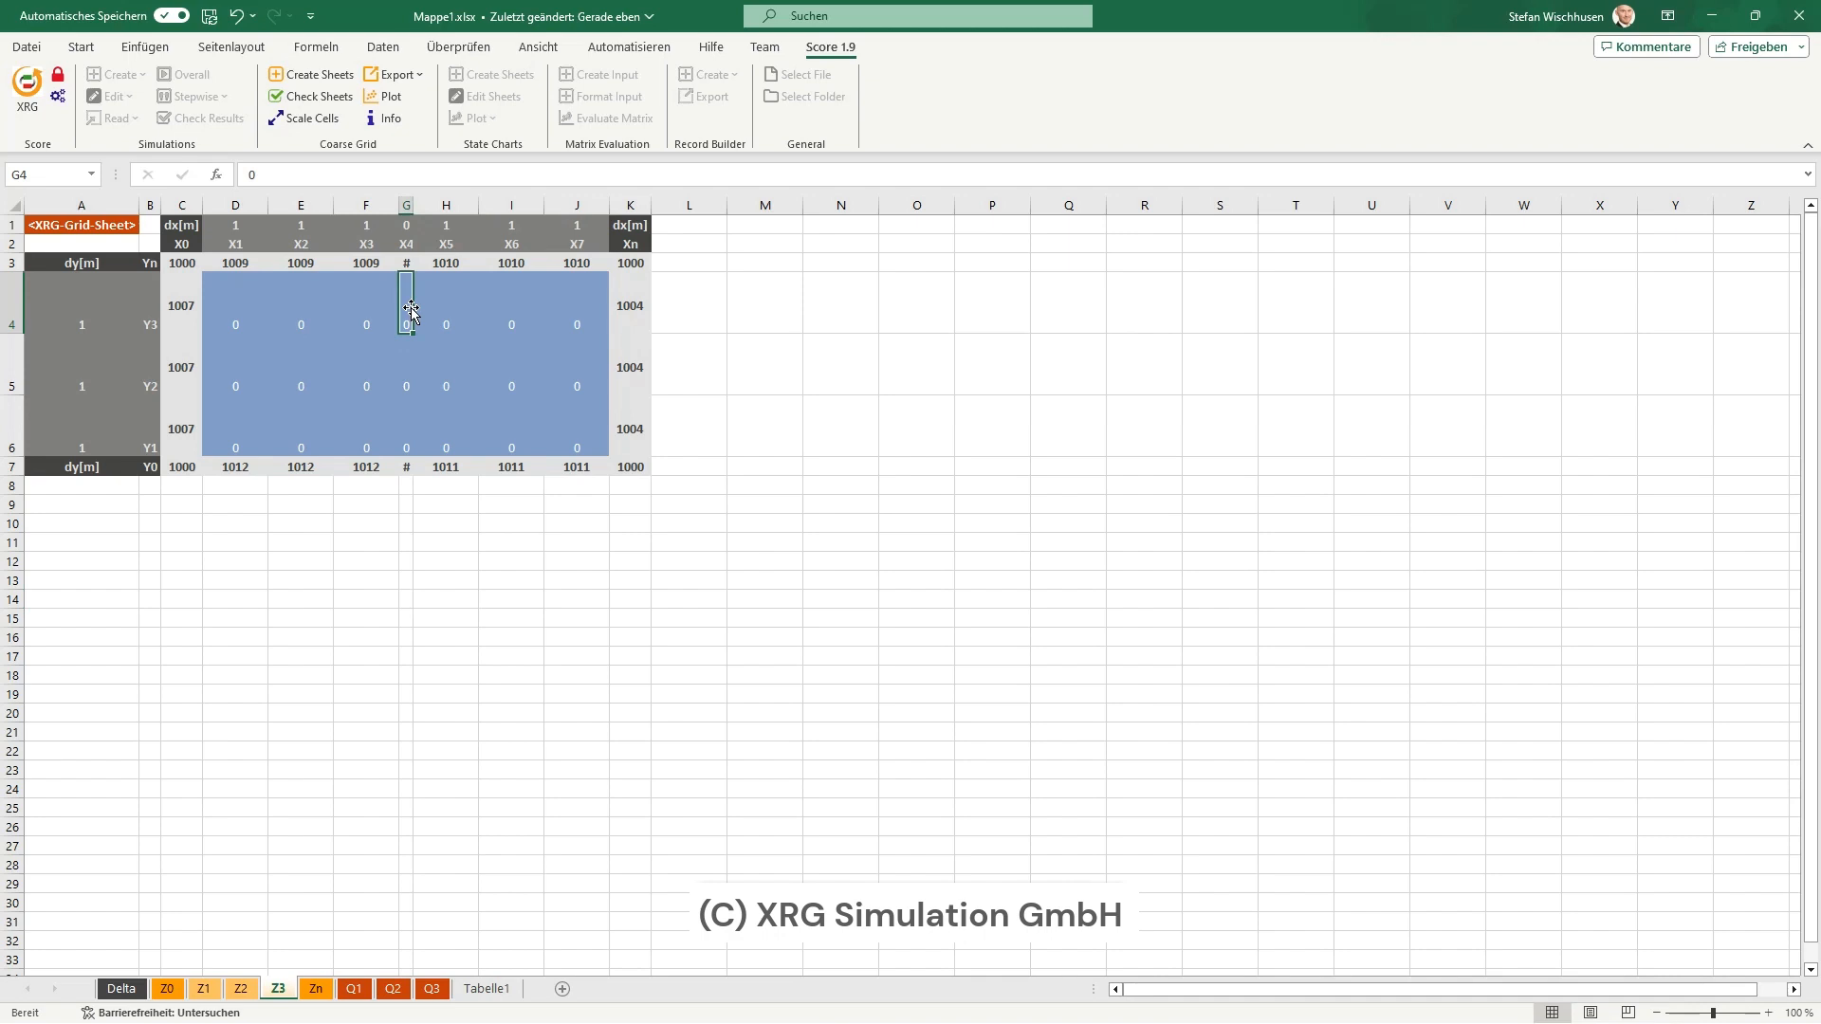
pyautogui.click(335, 177)
pyautogui.press('Return')
pyautogui.click(271, 175)
pyautogui.press('BackSpace')
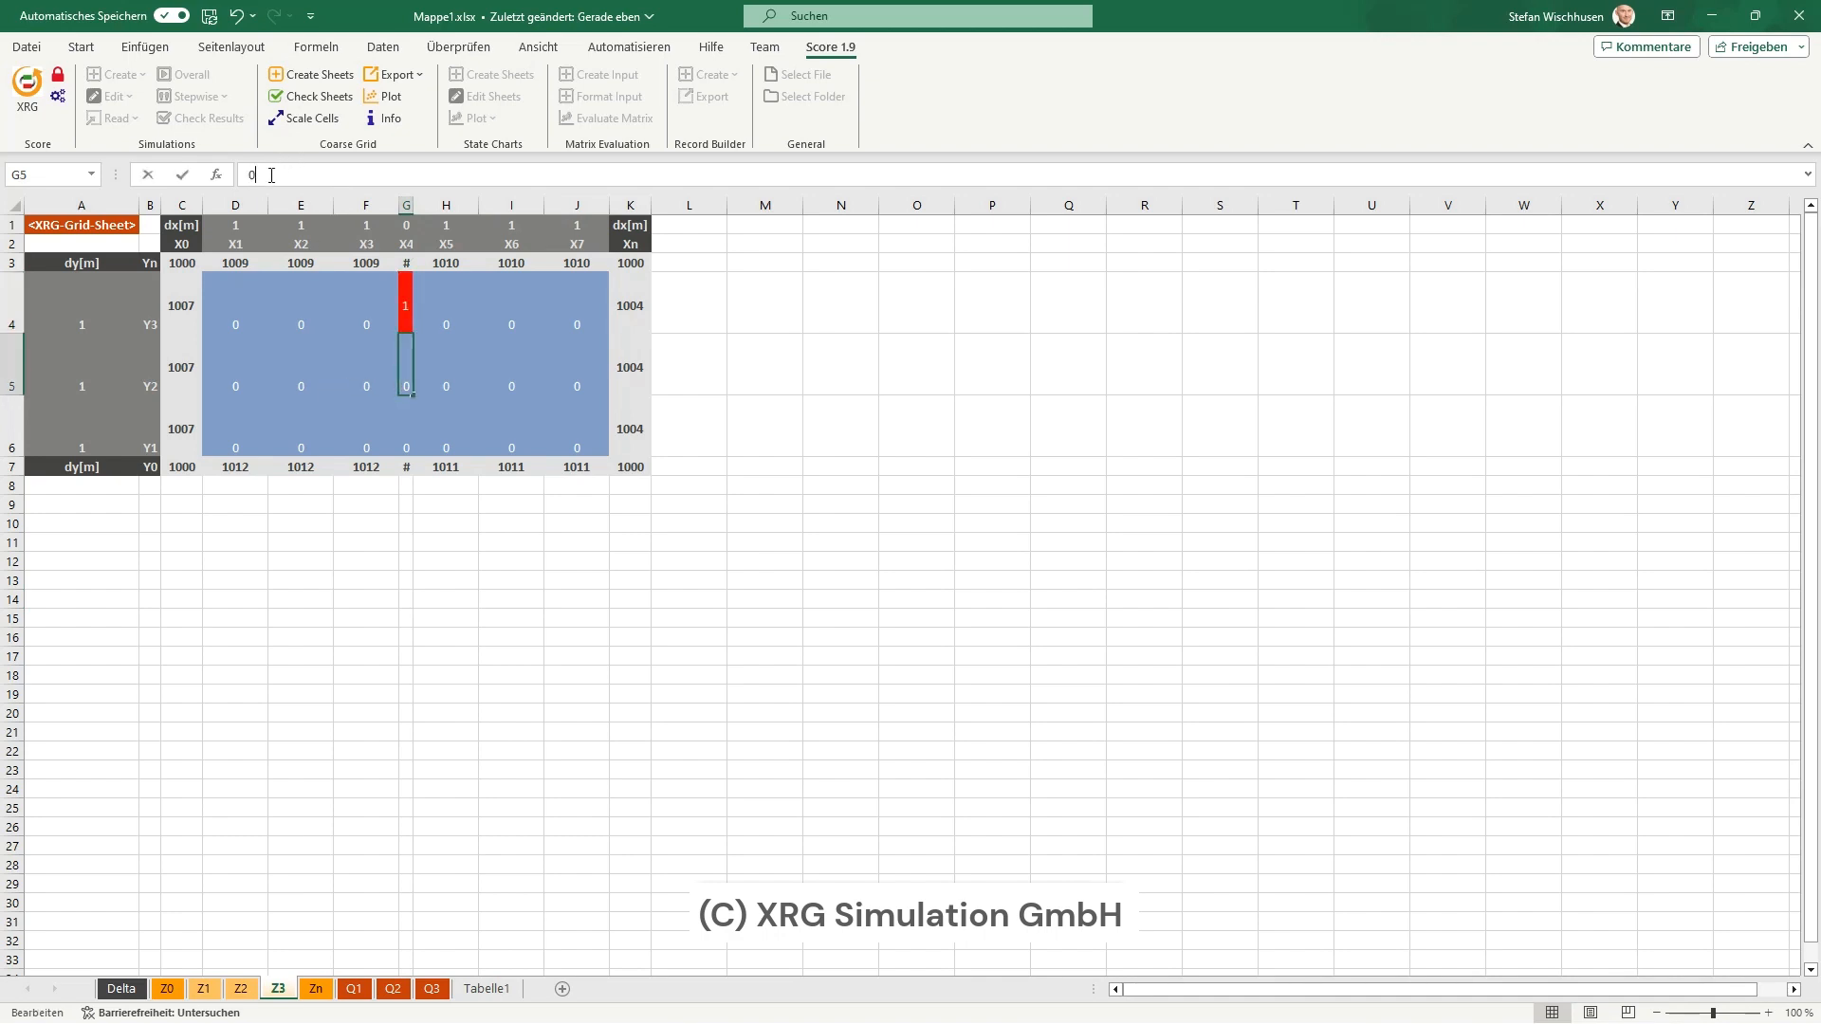
pyautogui.write('1')
pyautogui.click(405, 433)
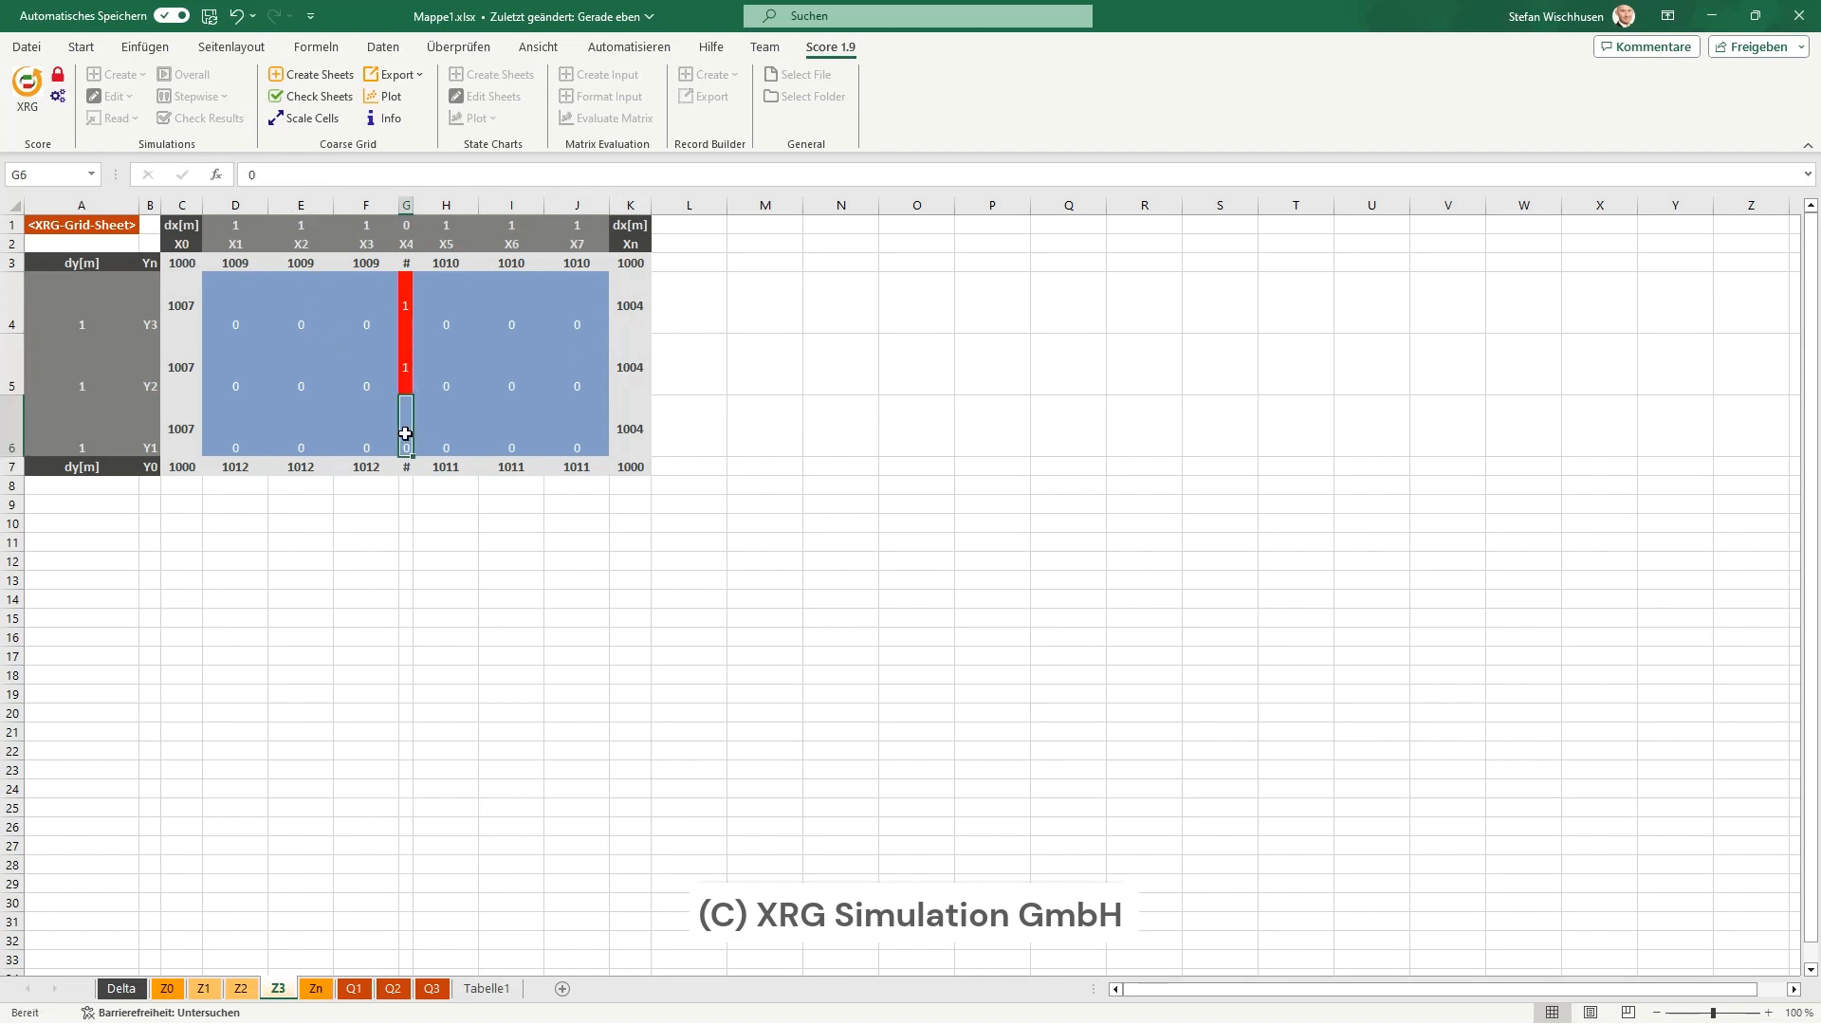
pyautogui.click(300, 179)
pyautogui.write('1')
pyautogui.click(402, 655)
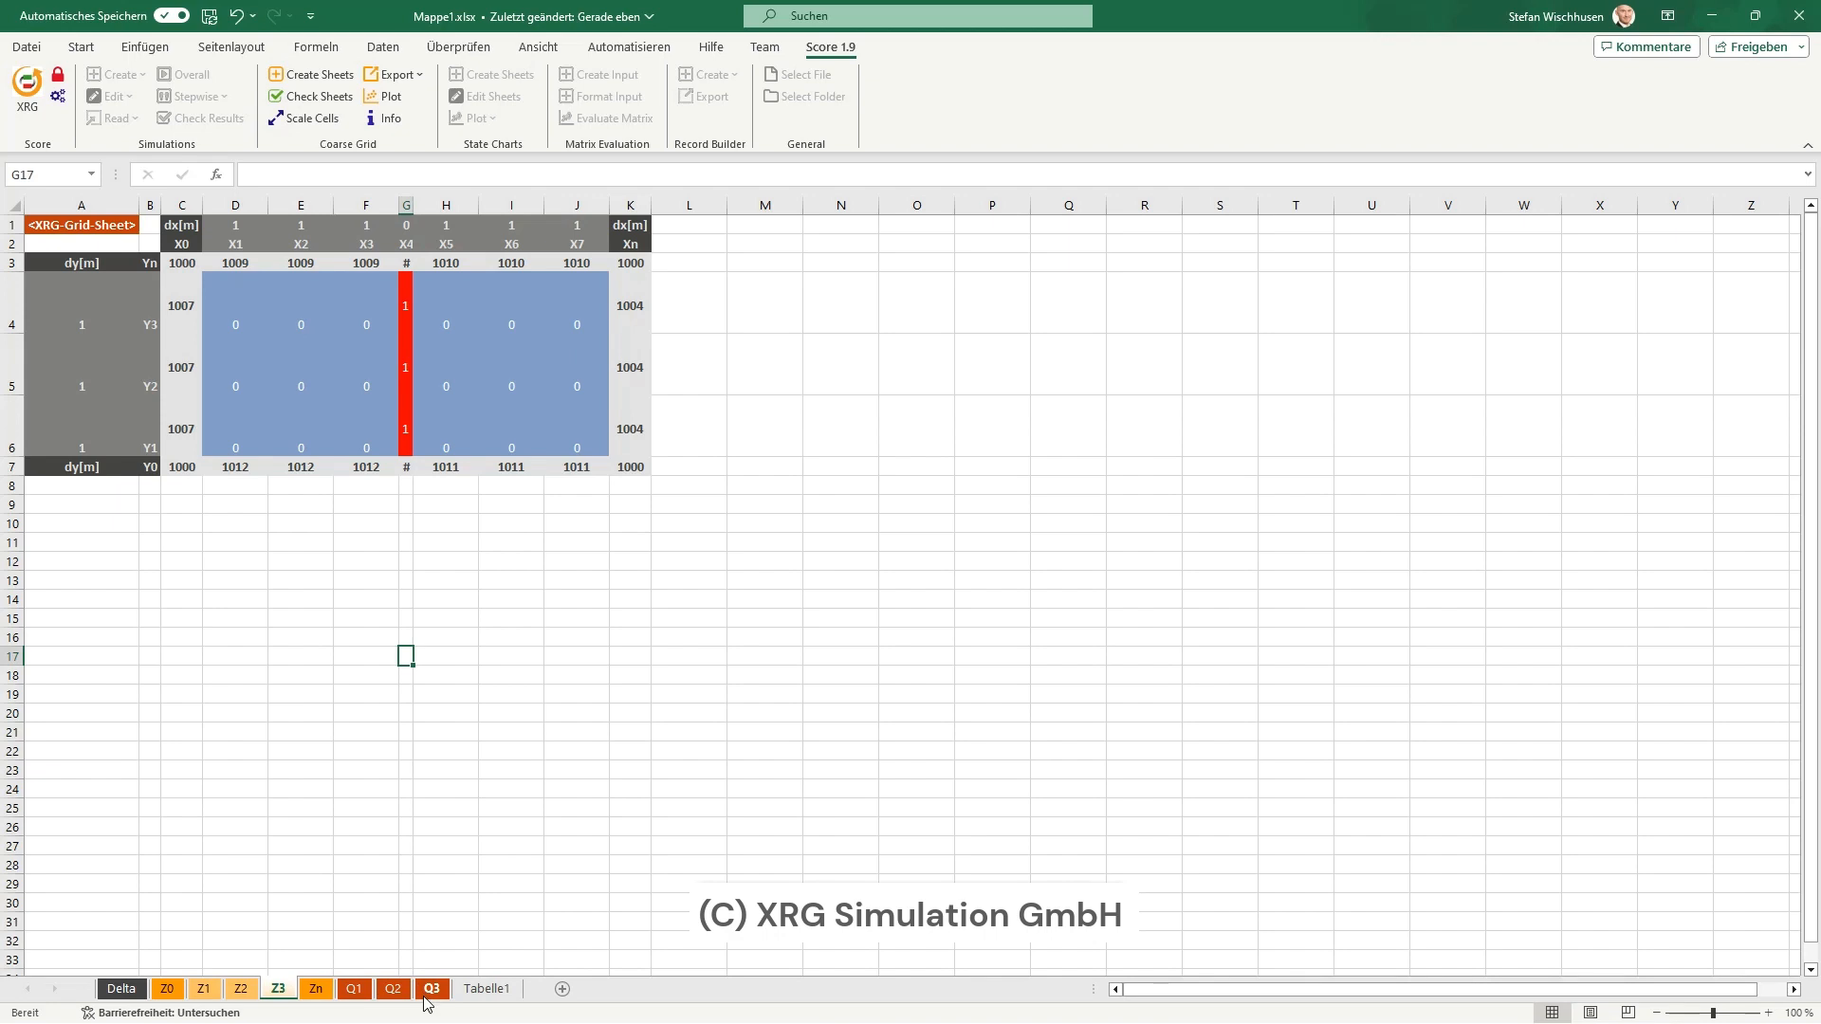
# - On the Q2 flow sheet, set the heat flow in cells I5 and I6 to 50
pyautogui.click(393, 989)
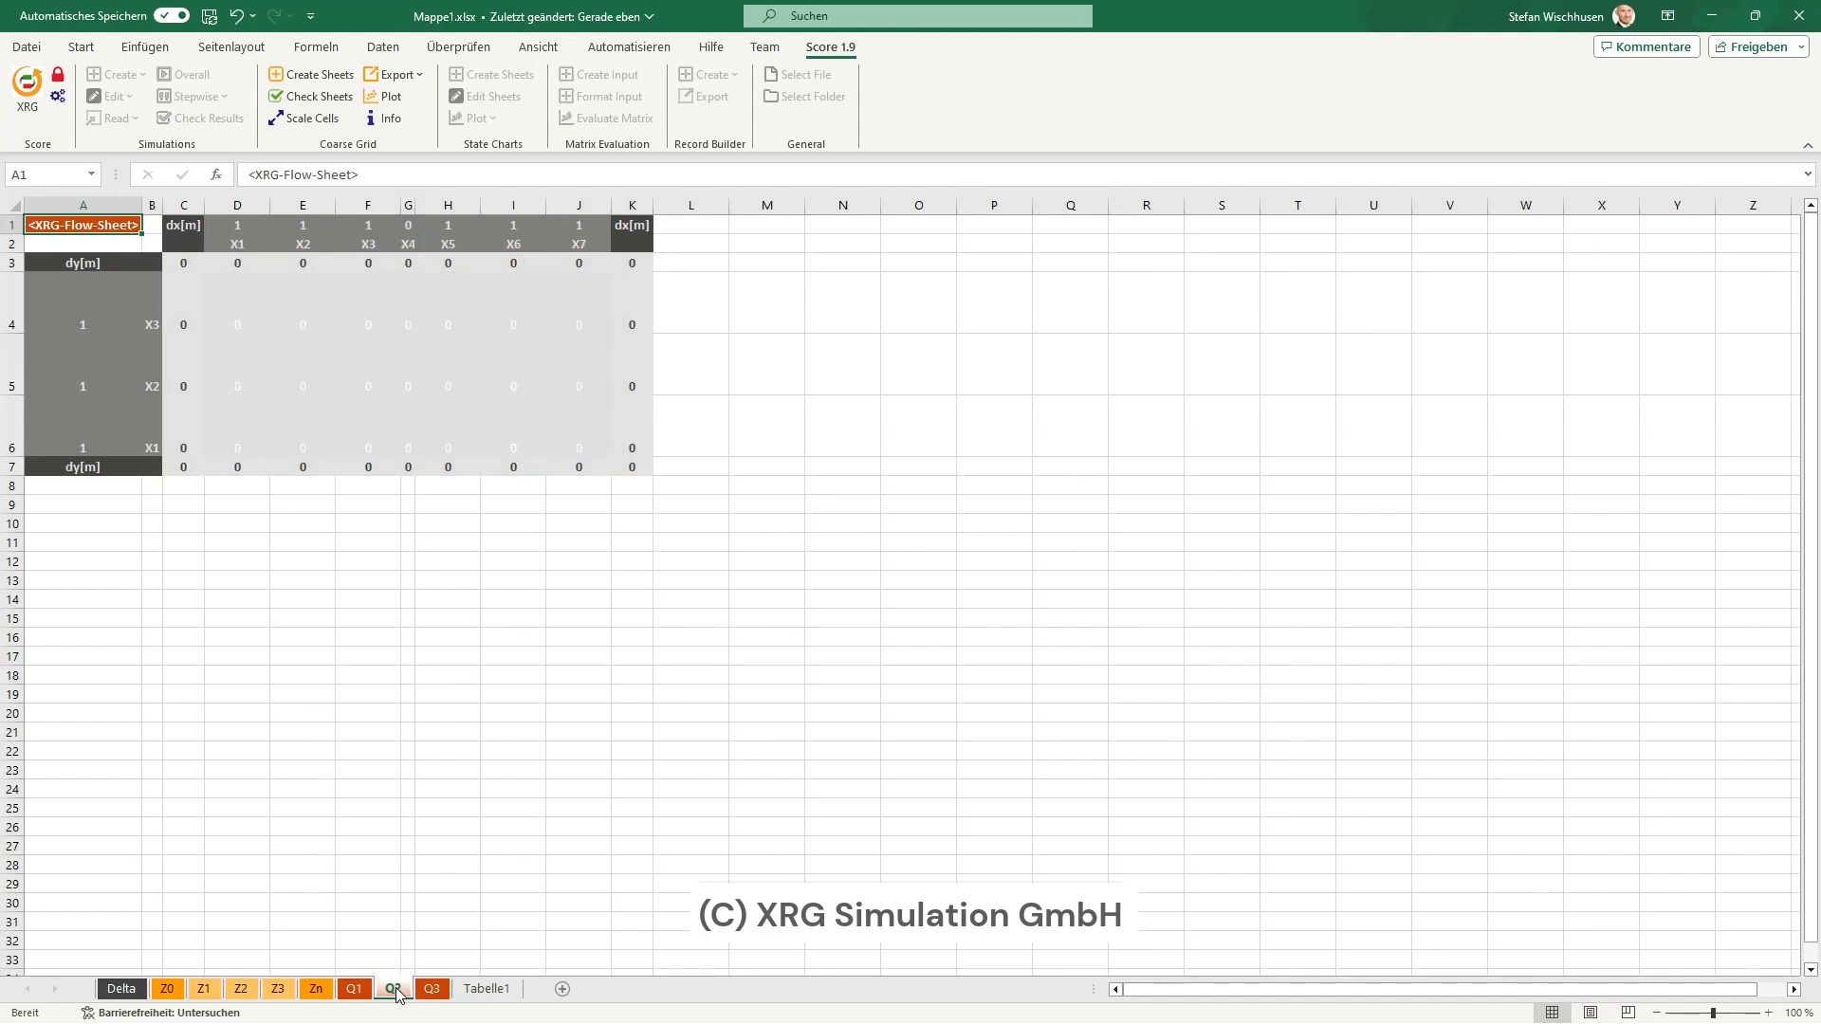
pyautogui.click(520, 382)
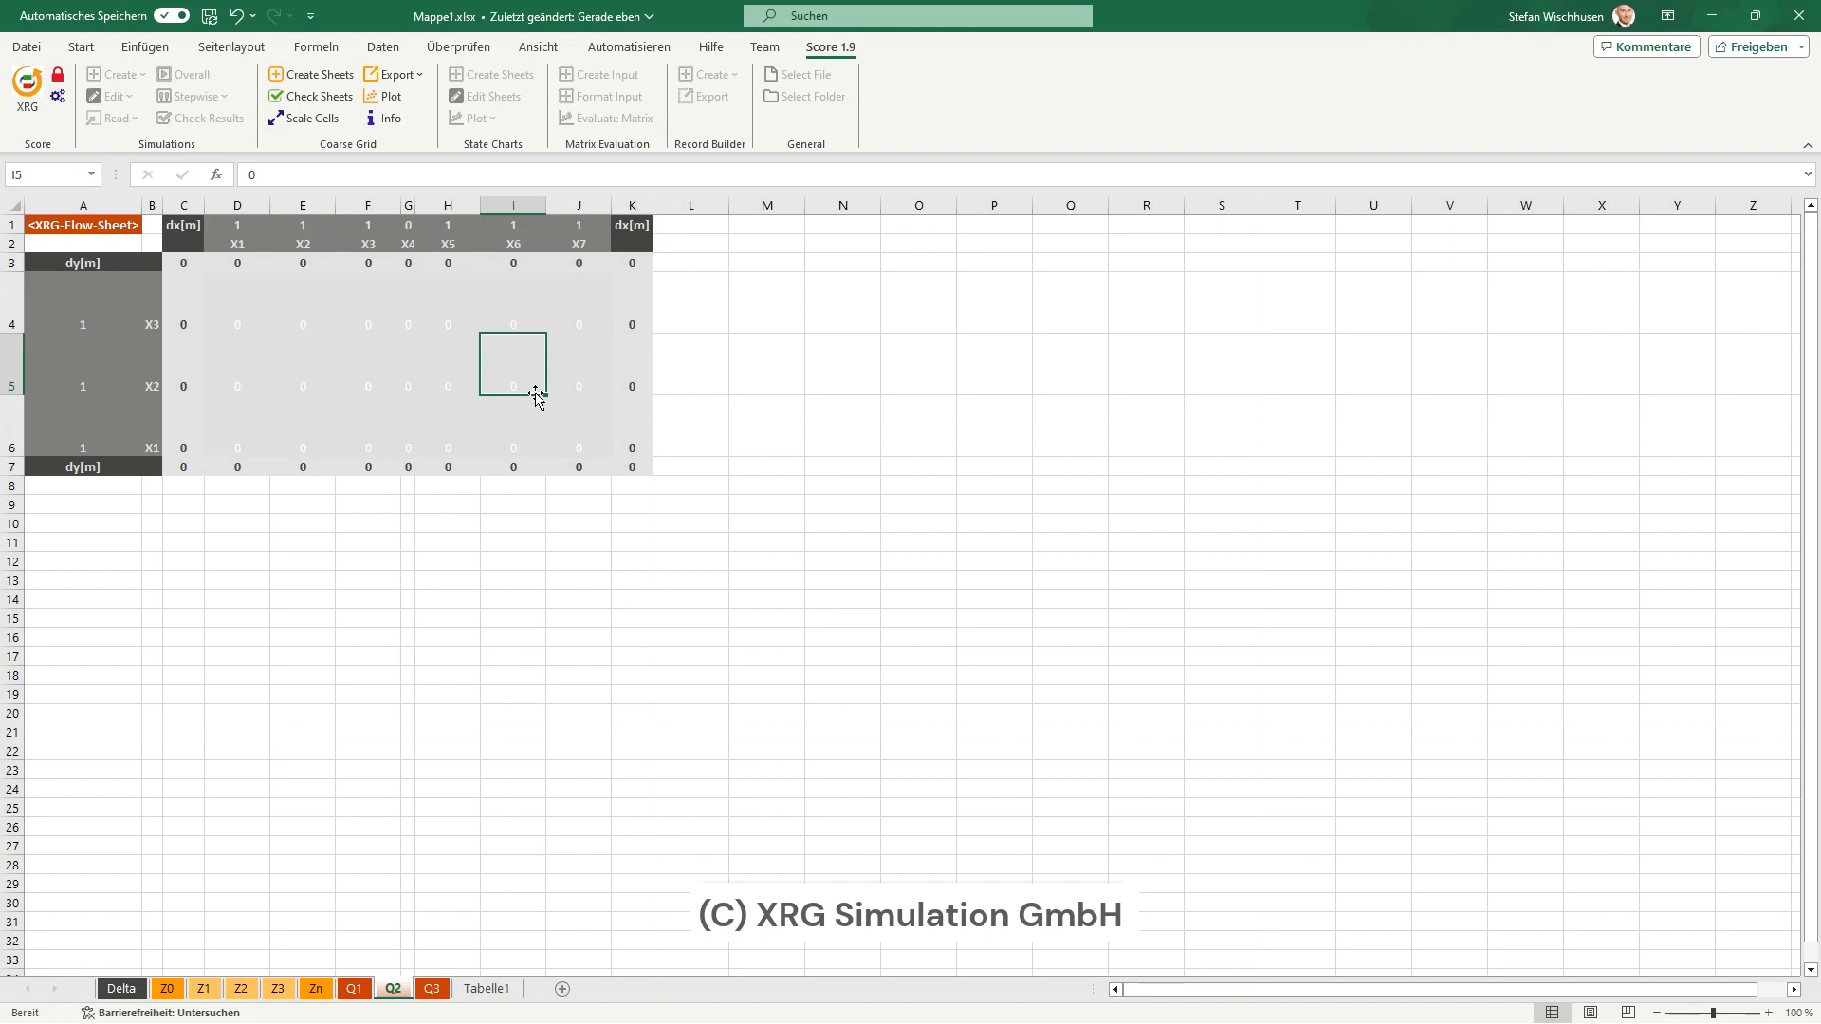
pyautogui.click(283, 178)
pyautogui.write('50')
pyautogui.hotkey('alt', 'Return')
pyautogui.click(520, 422)
pyautogui.click(301, 165)
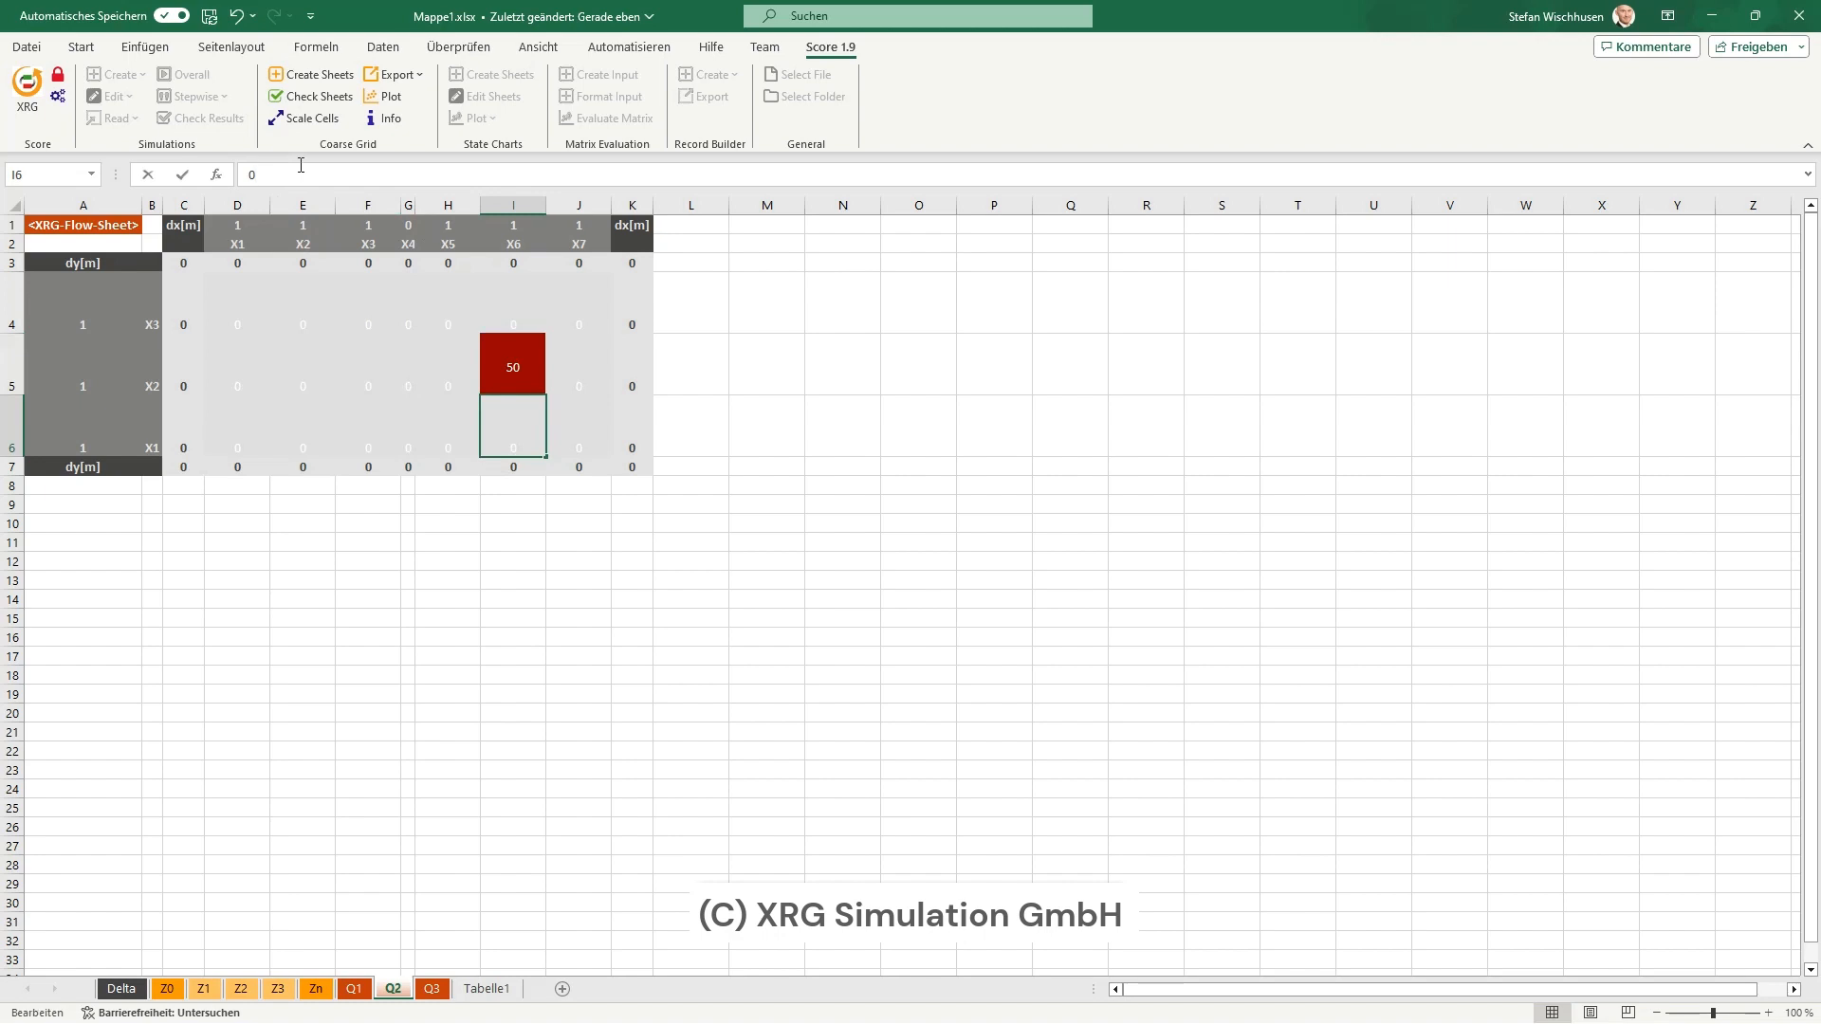
pyautogui.write('50')
pyautogui.click(456, 636)
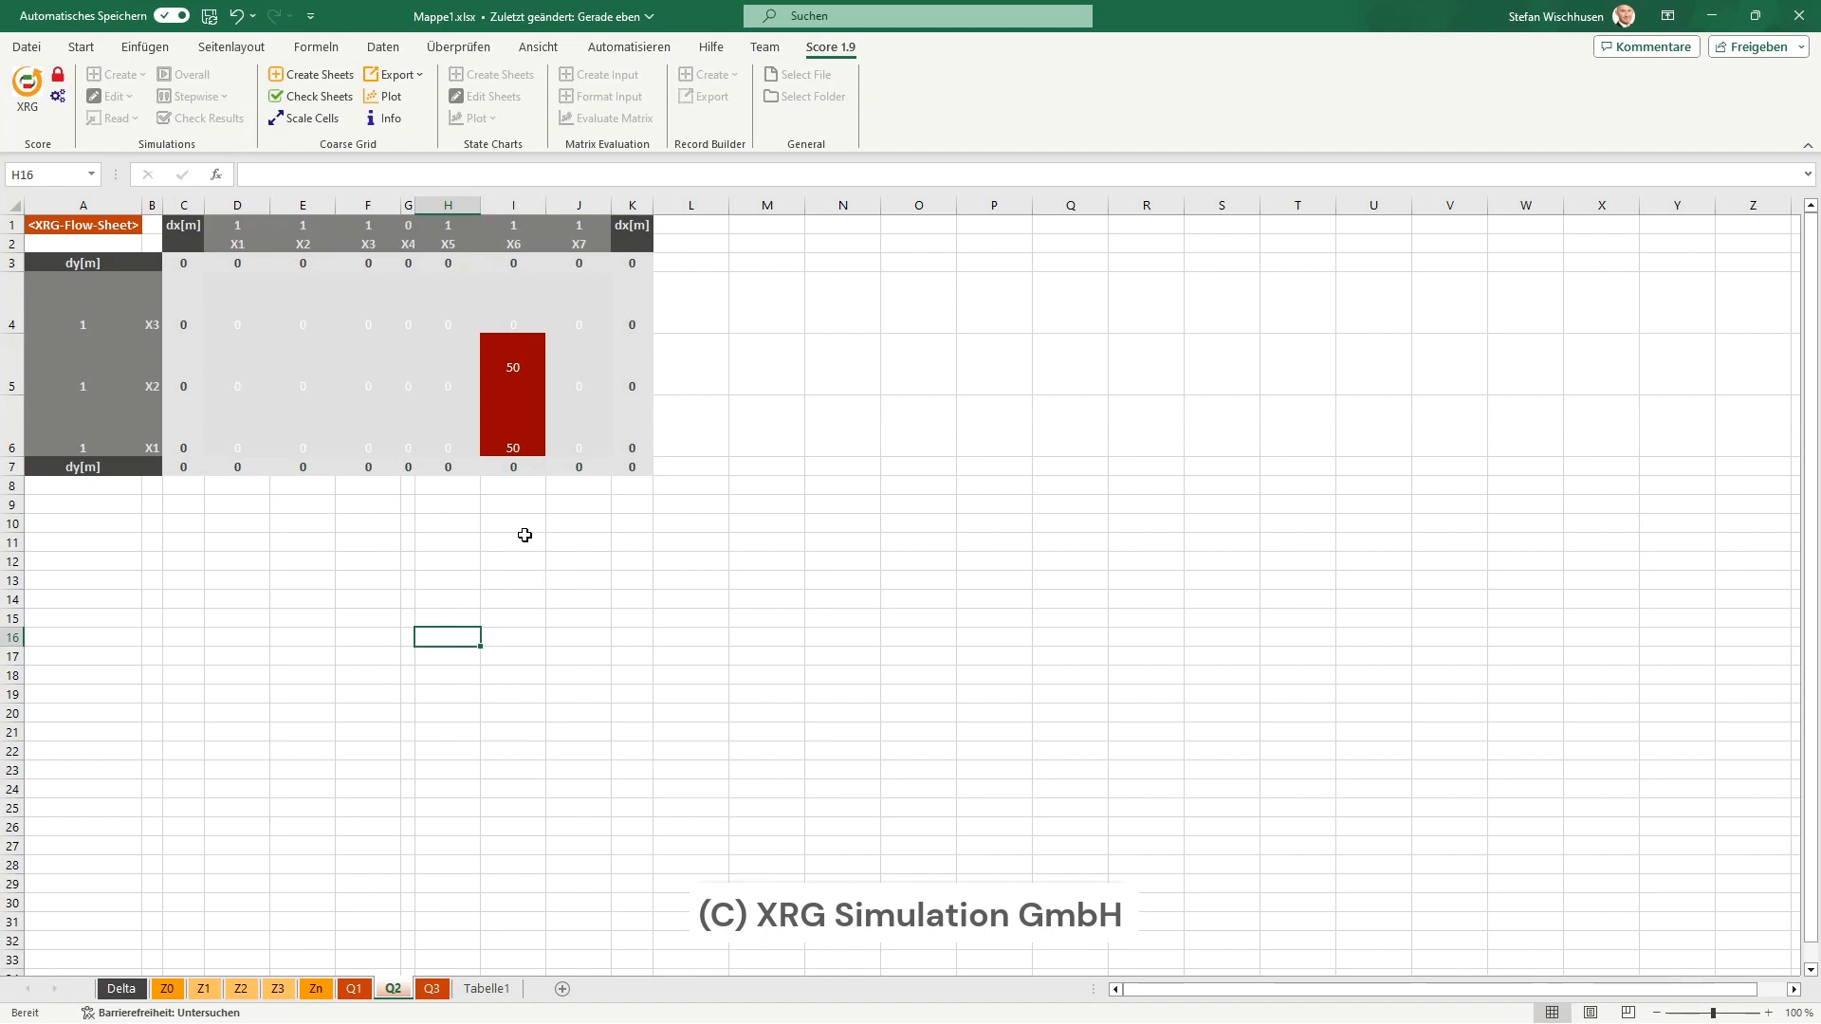
# - Run the coarse grid sheet check on the geometry cell types and dismiss its report
pyautogui.click(338, 102)
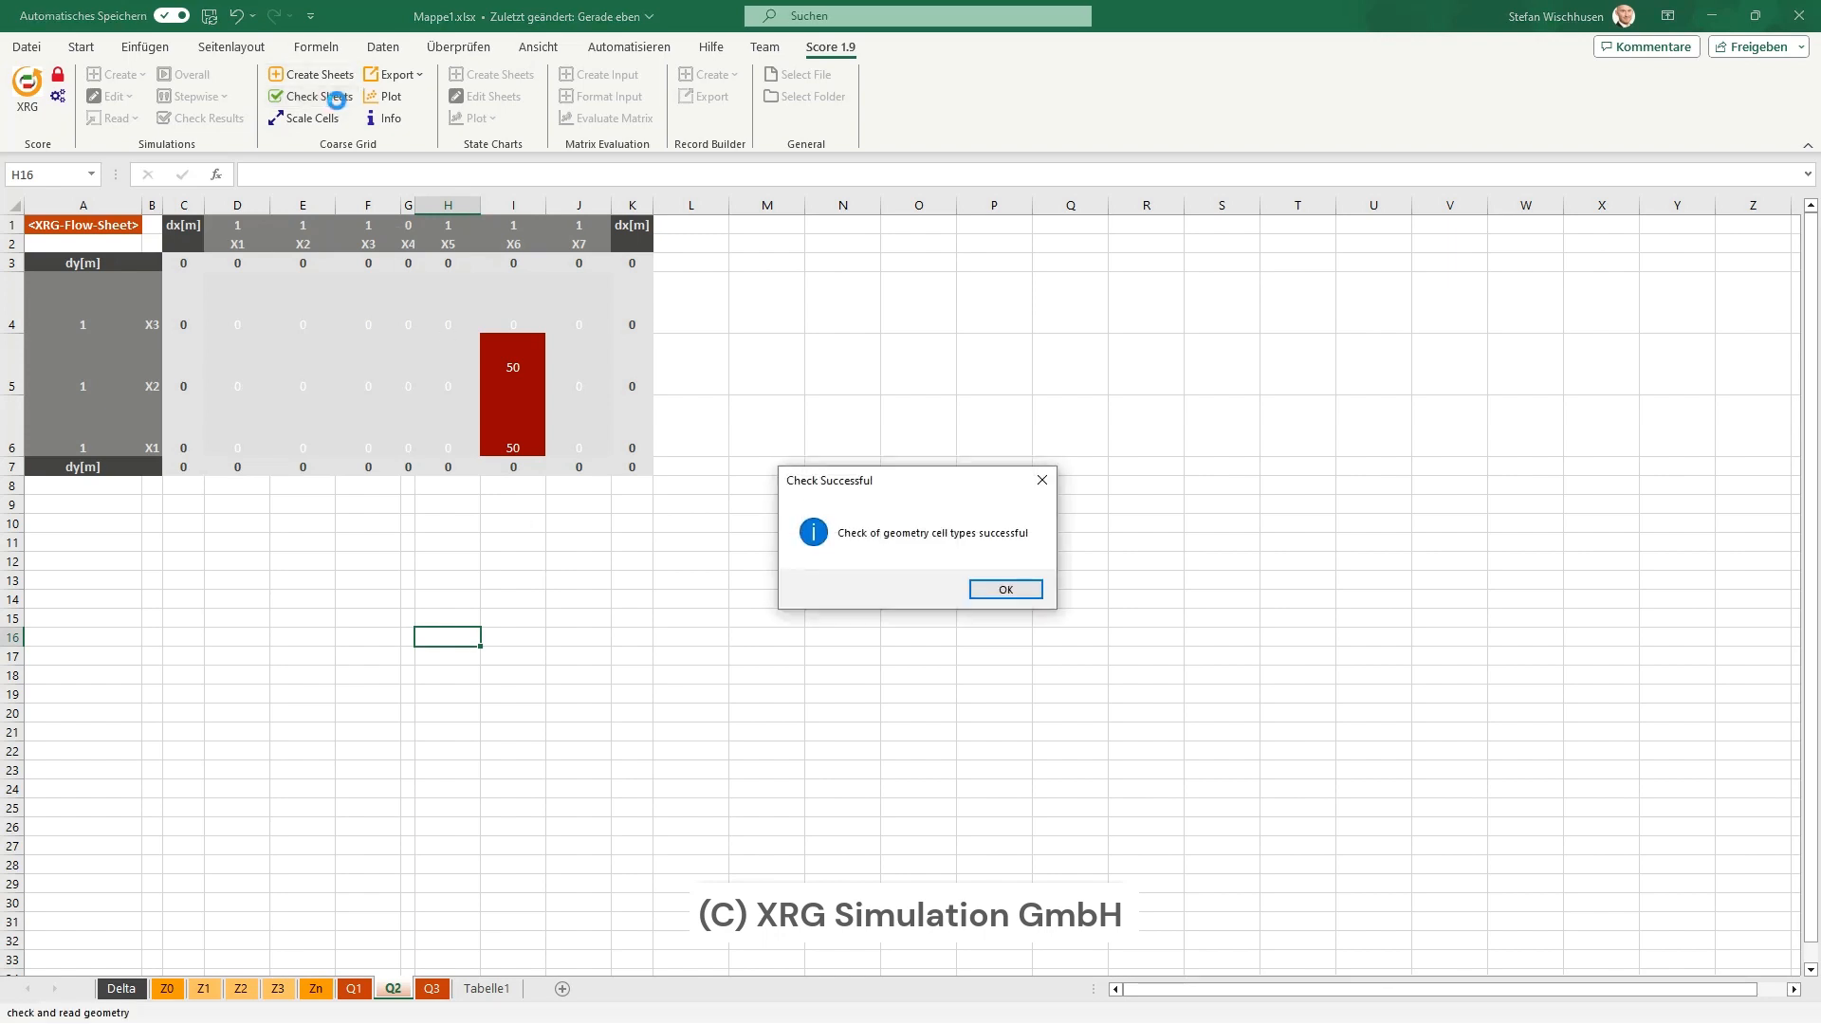
pyautogui.click(986, 582)
pyautogui.click(986, 581)
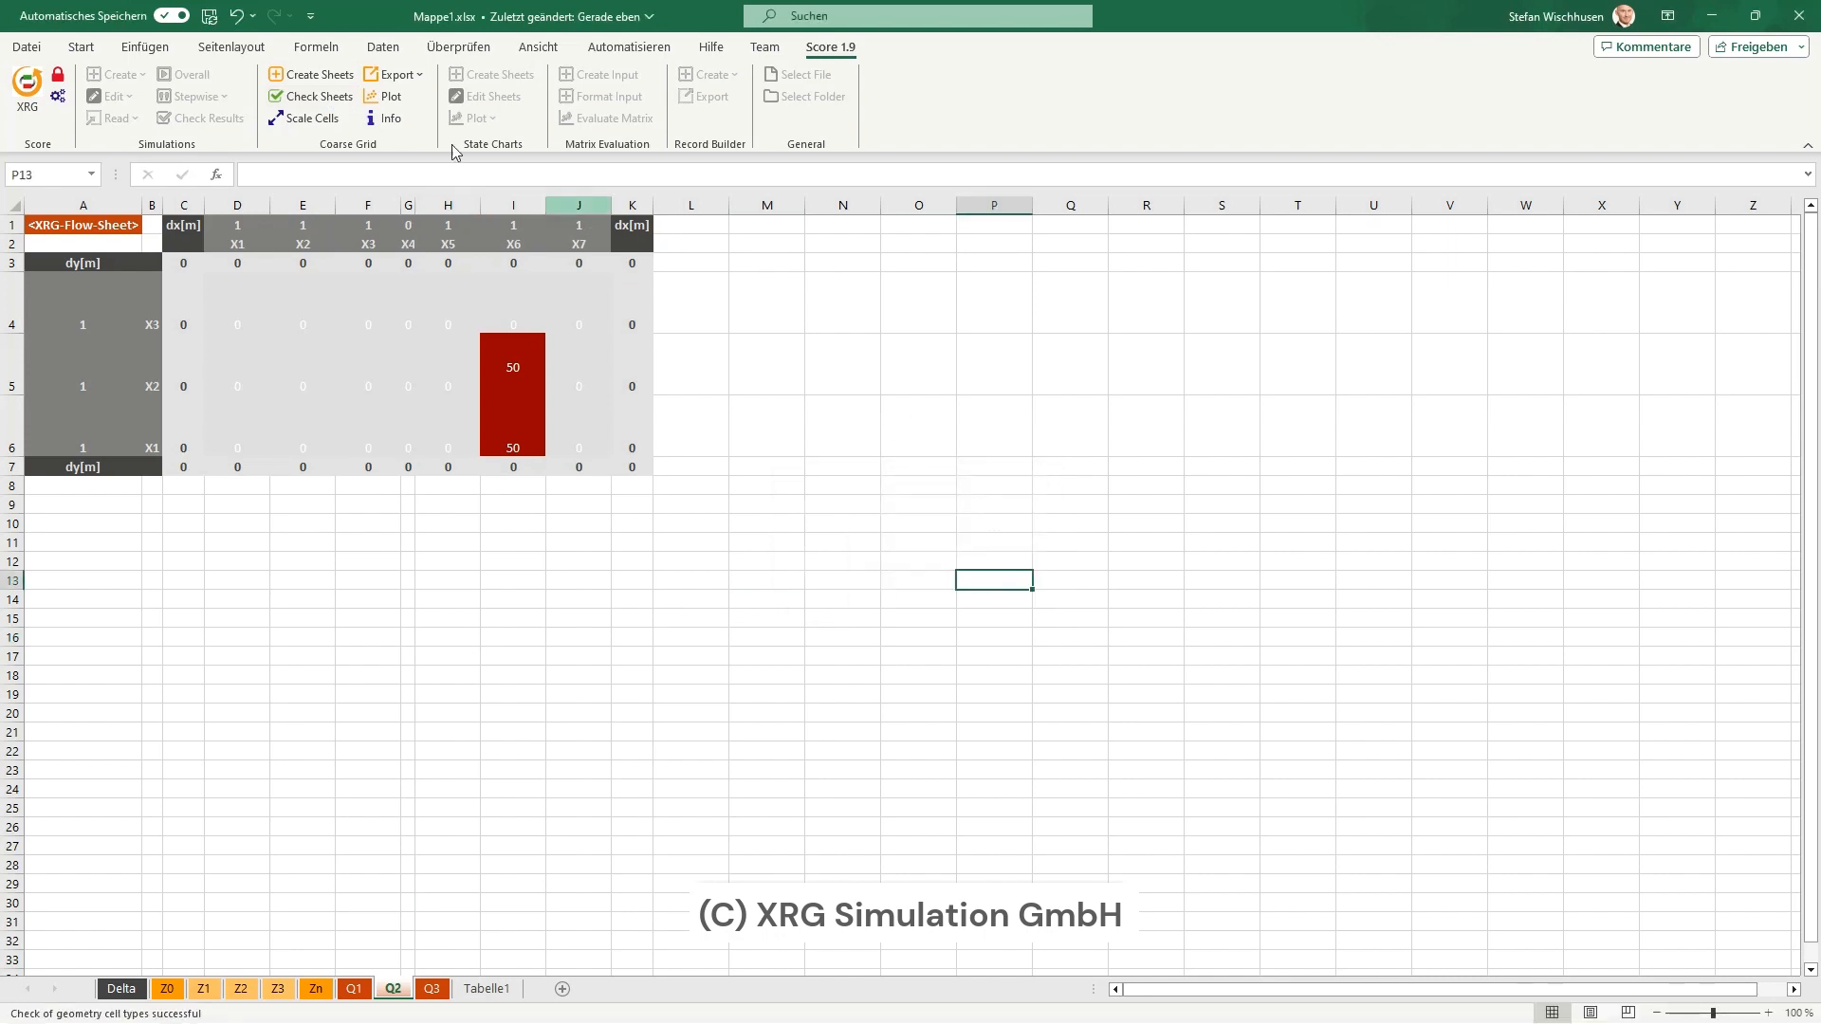
pyautogui.click(403, 76)
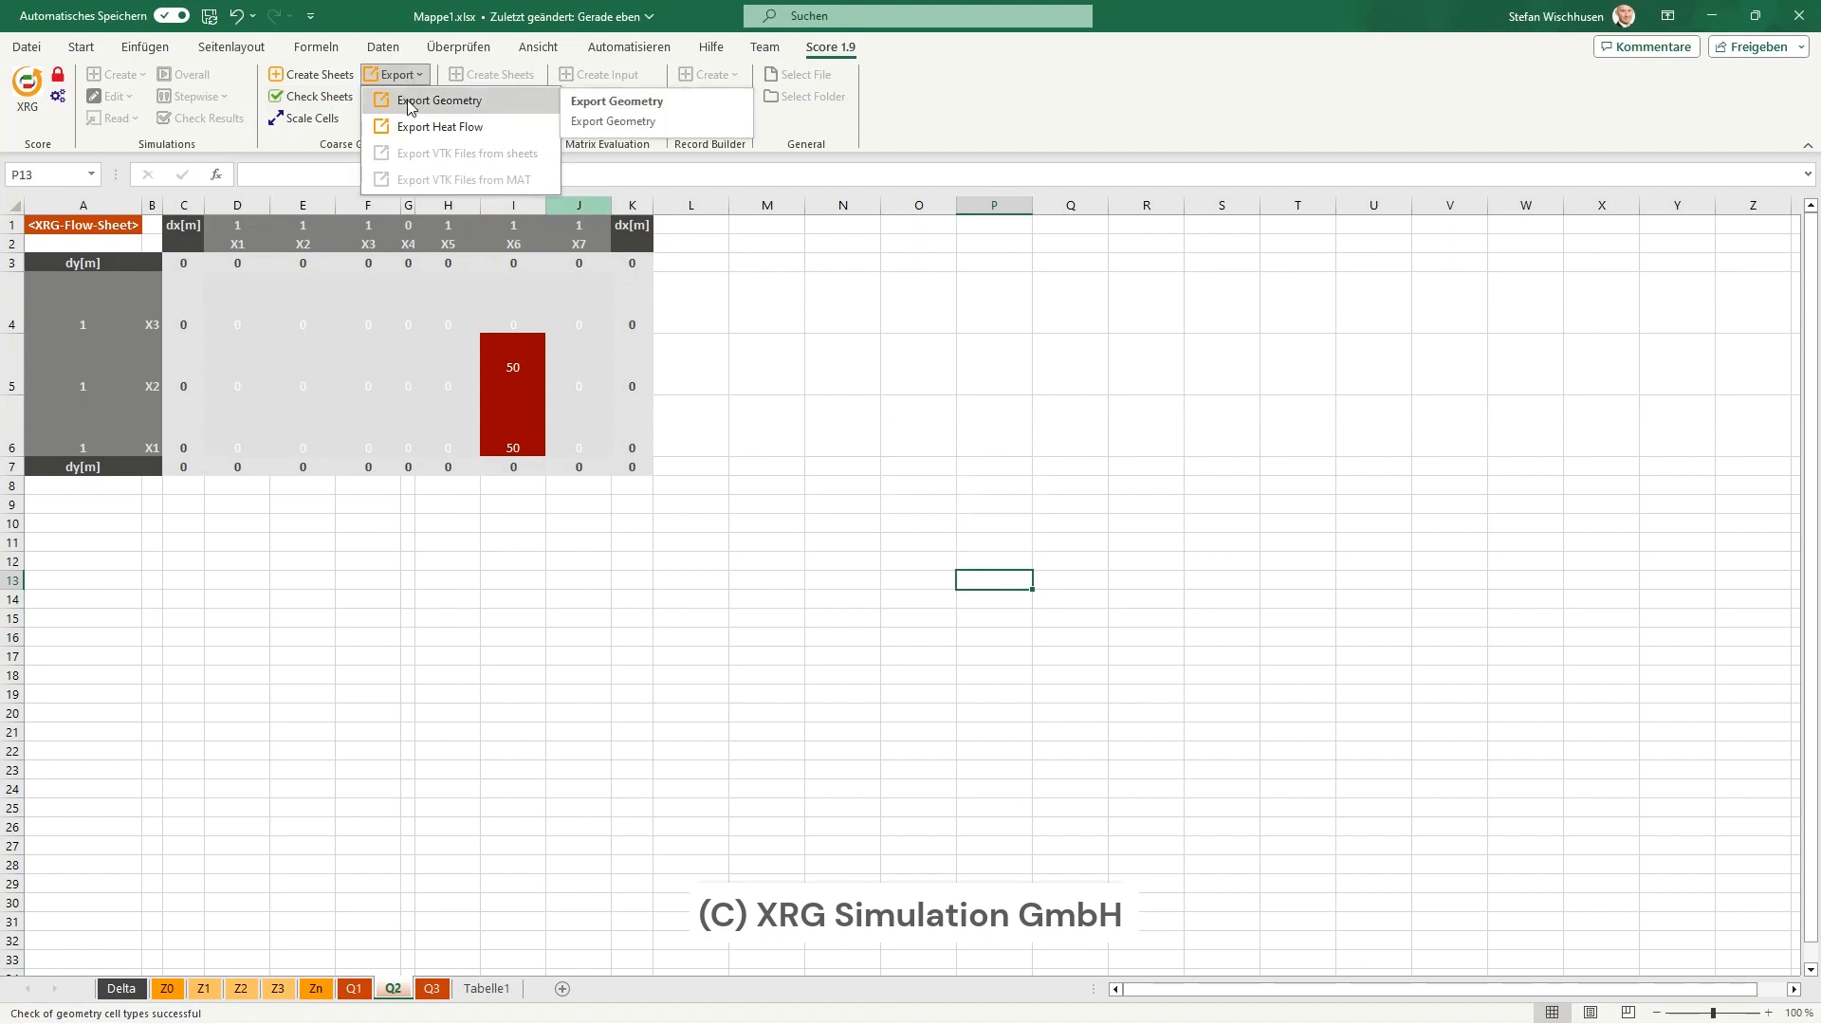
pyautogui.click(409, 101)
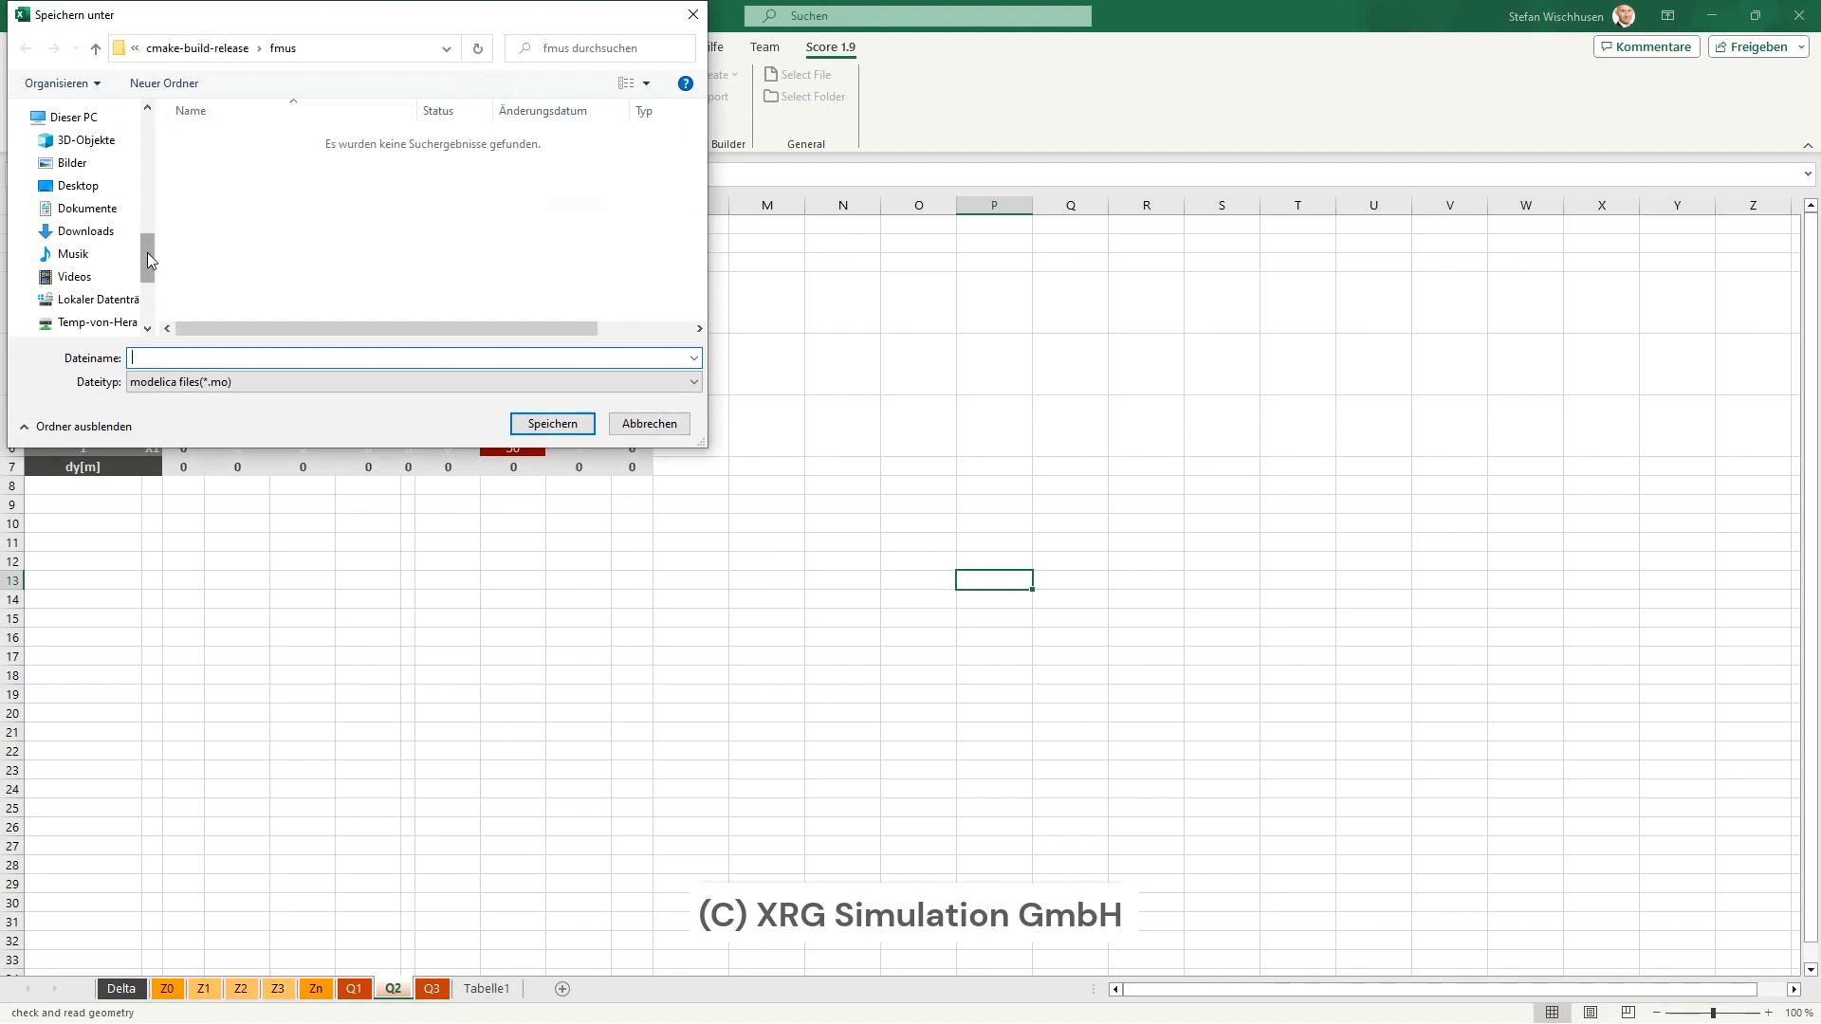
pyautogui.scroll(-3, 147, 261)
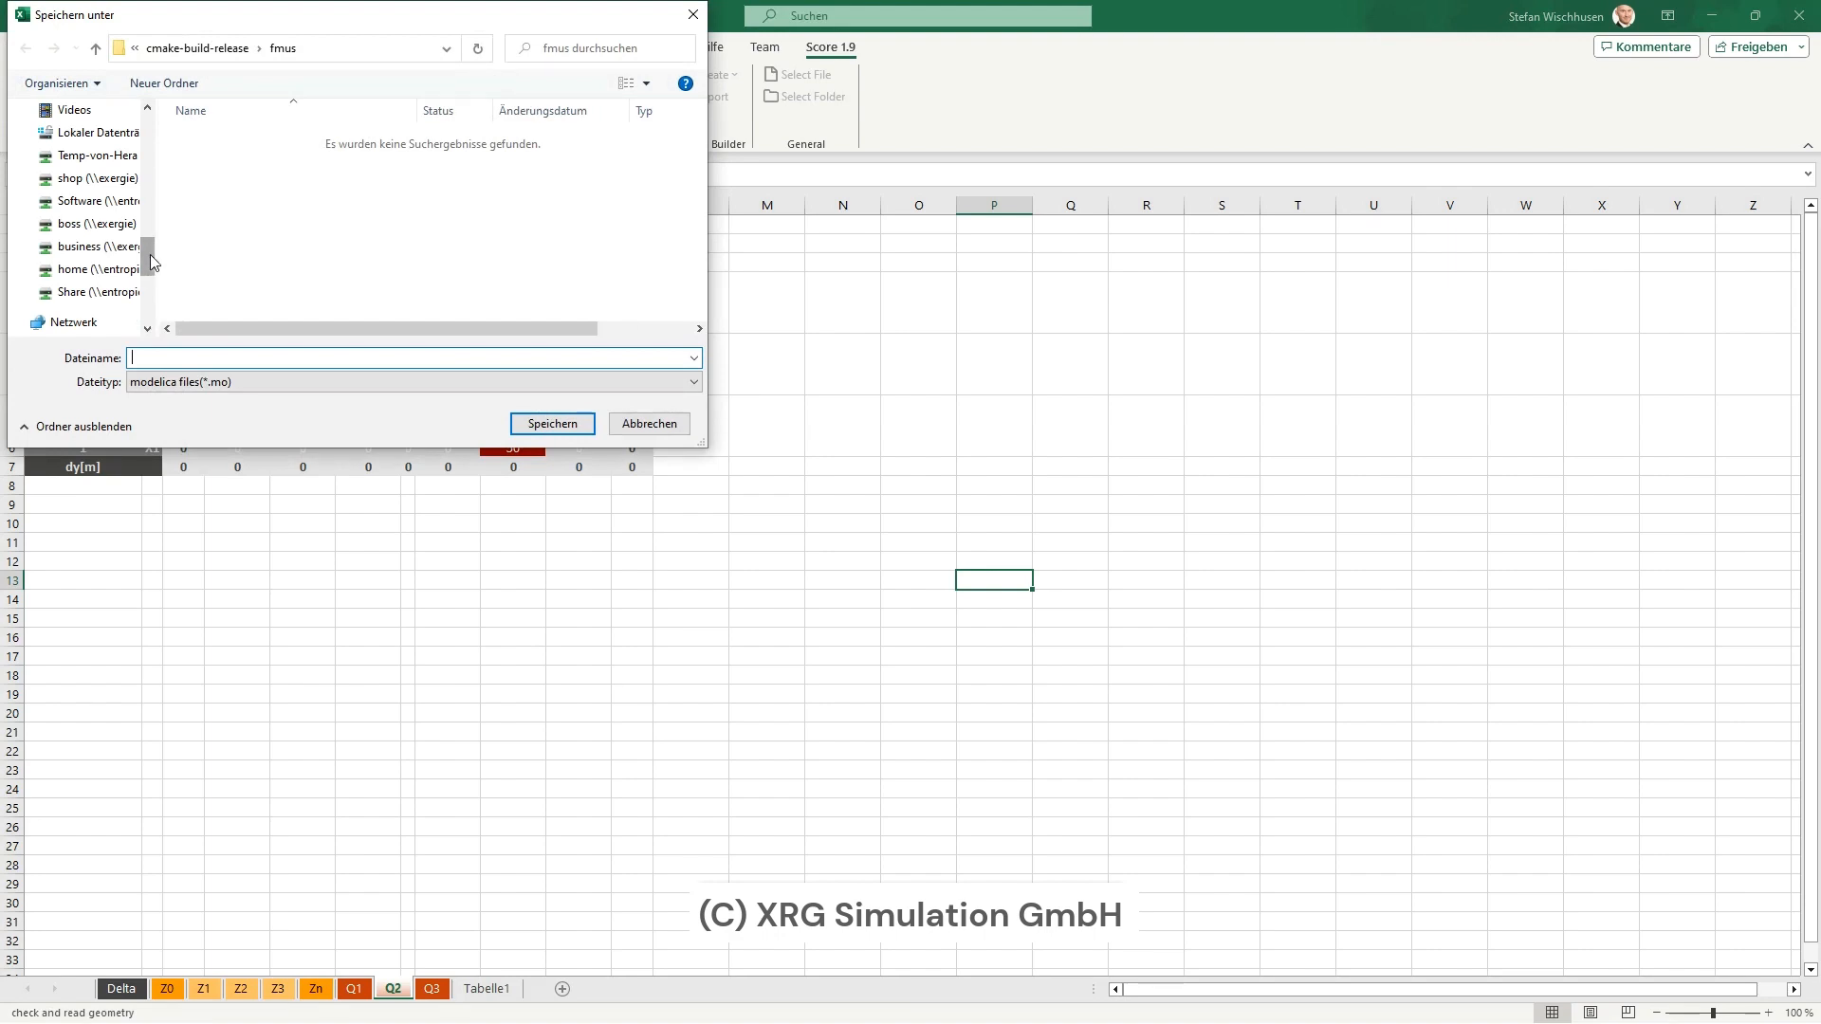
pyautogui.moveTo(150, 256); pyautogui.dragTo(149, 133)
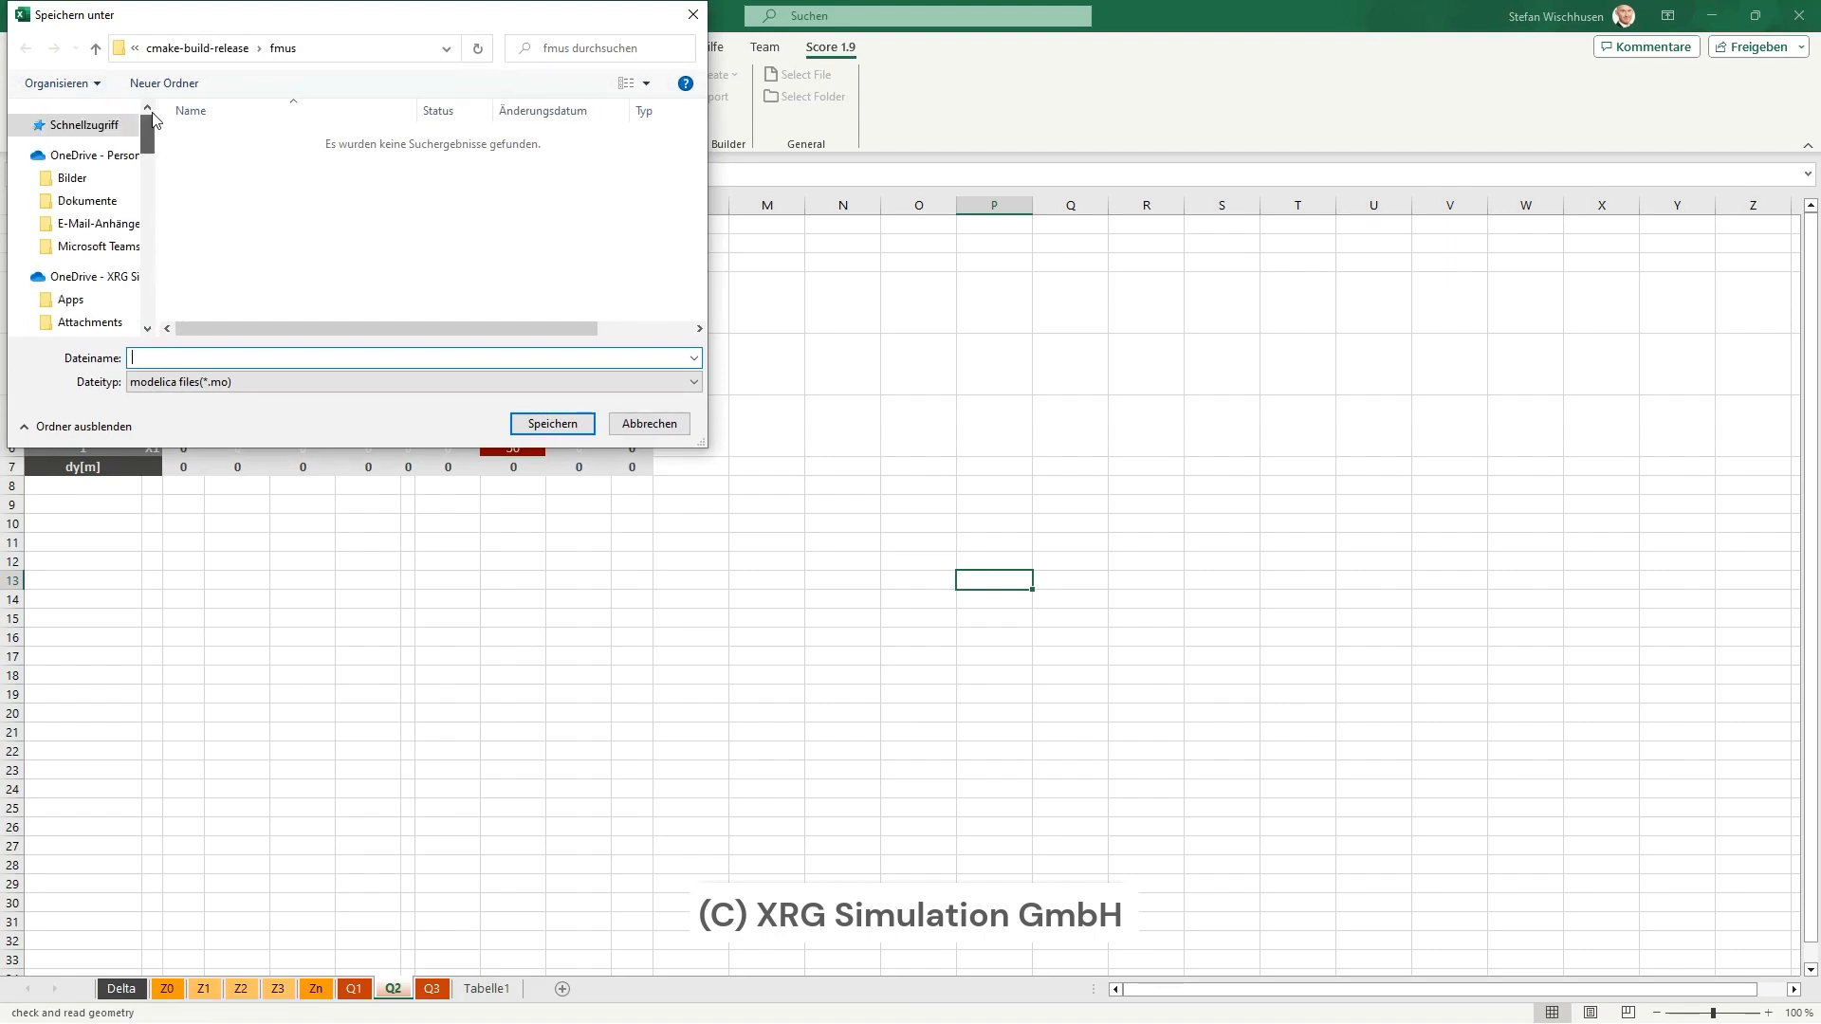
pyautogui.click(650, 424)
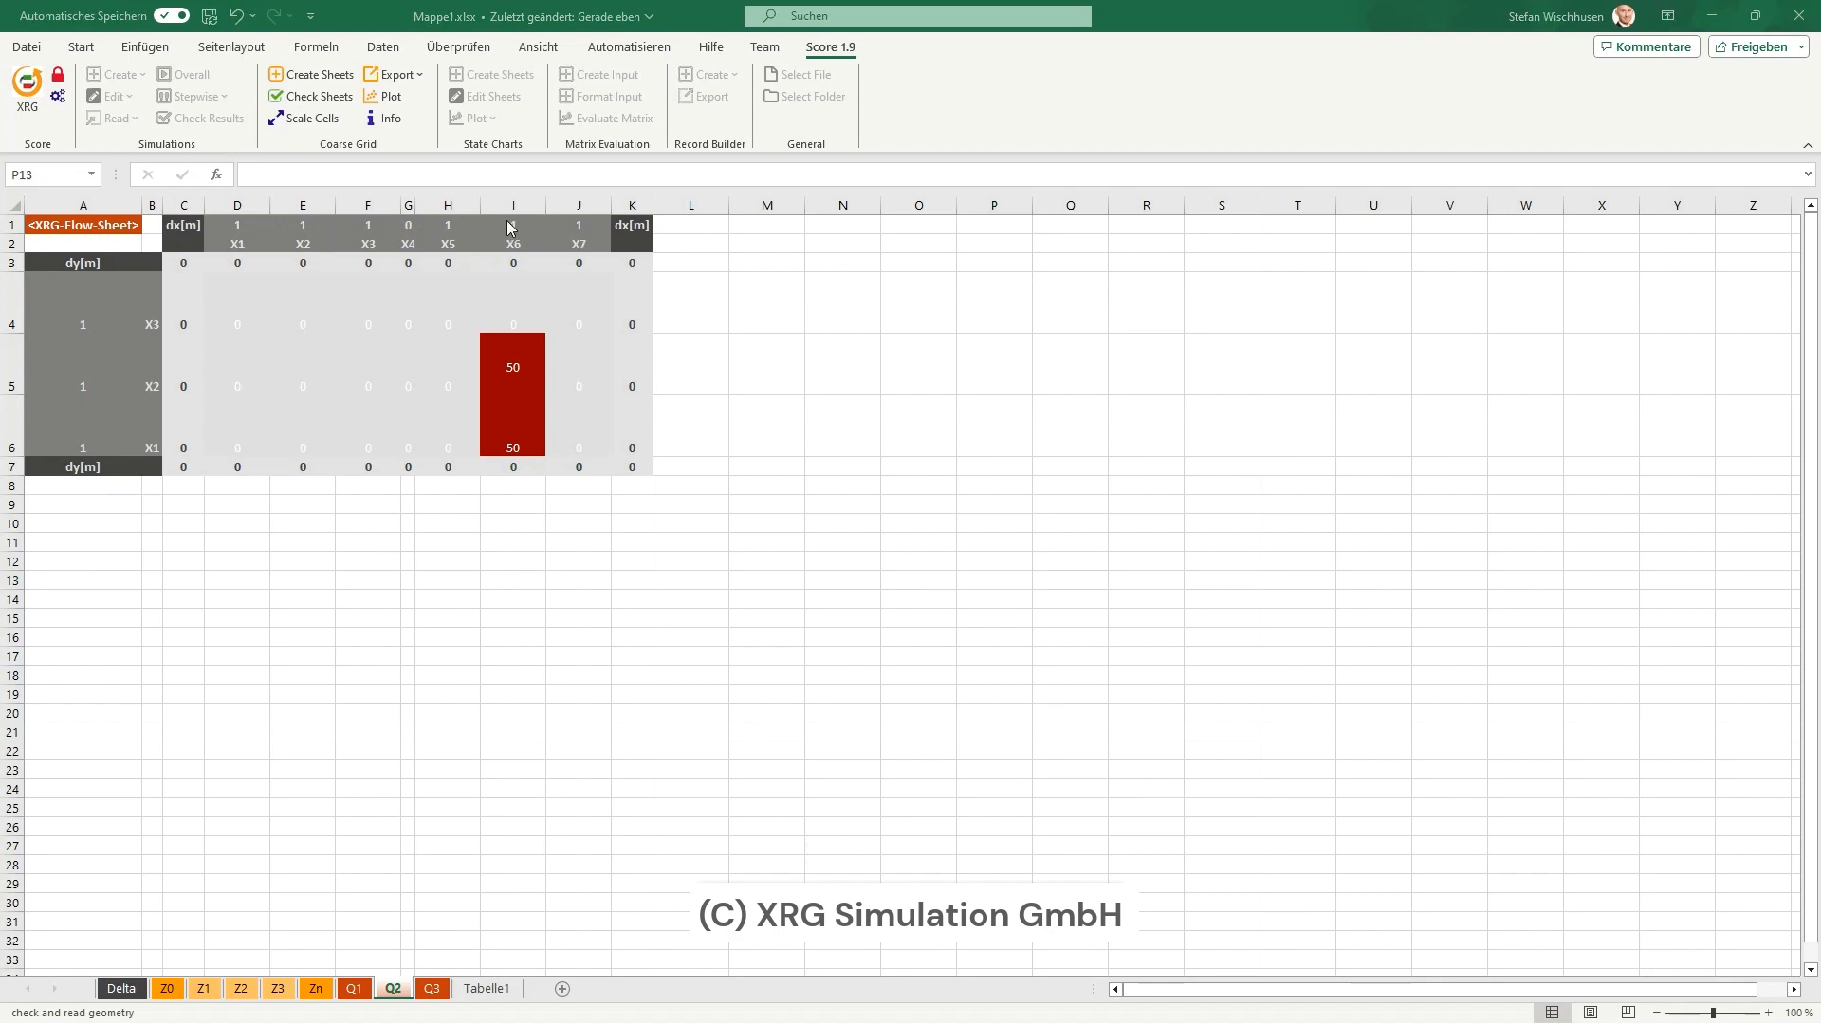
# - Export the coarse grid geometry as a Modelica file named TwoRoomBuilding and dismiss the export report
pyautogui.click(413, 74)
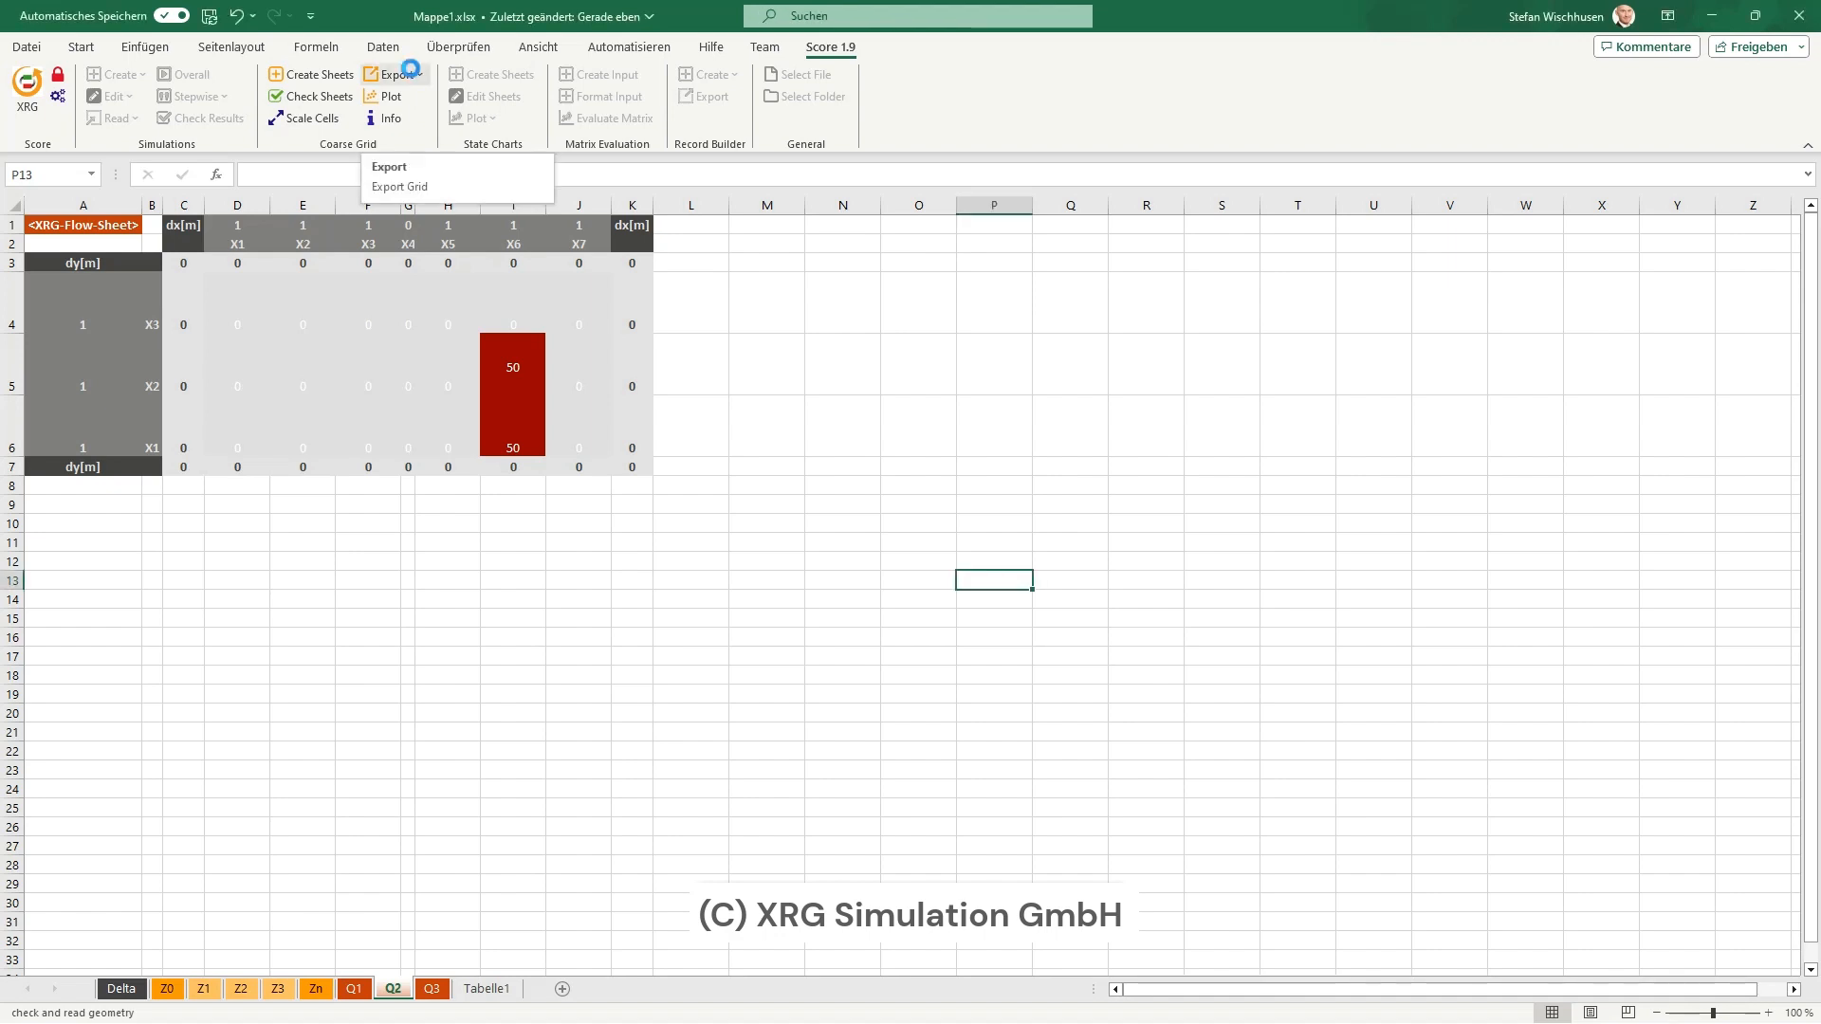
pyautogui.click(411, 72)
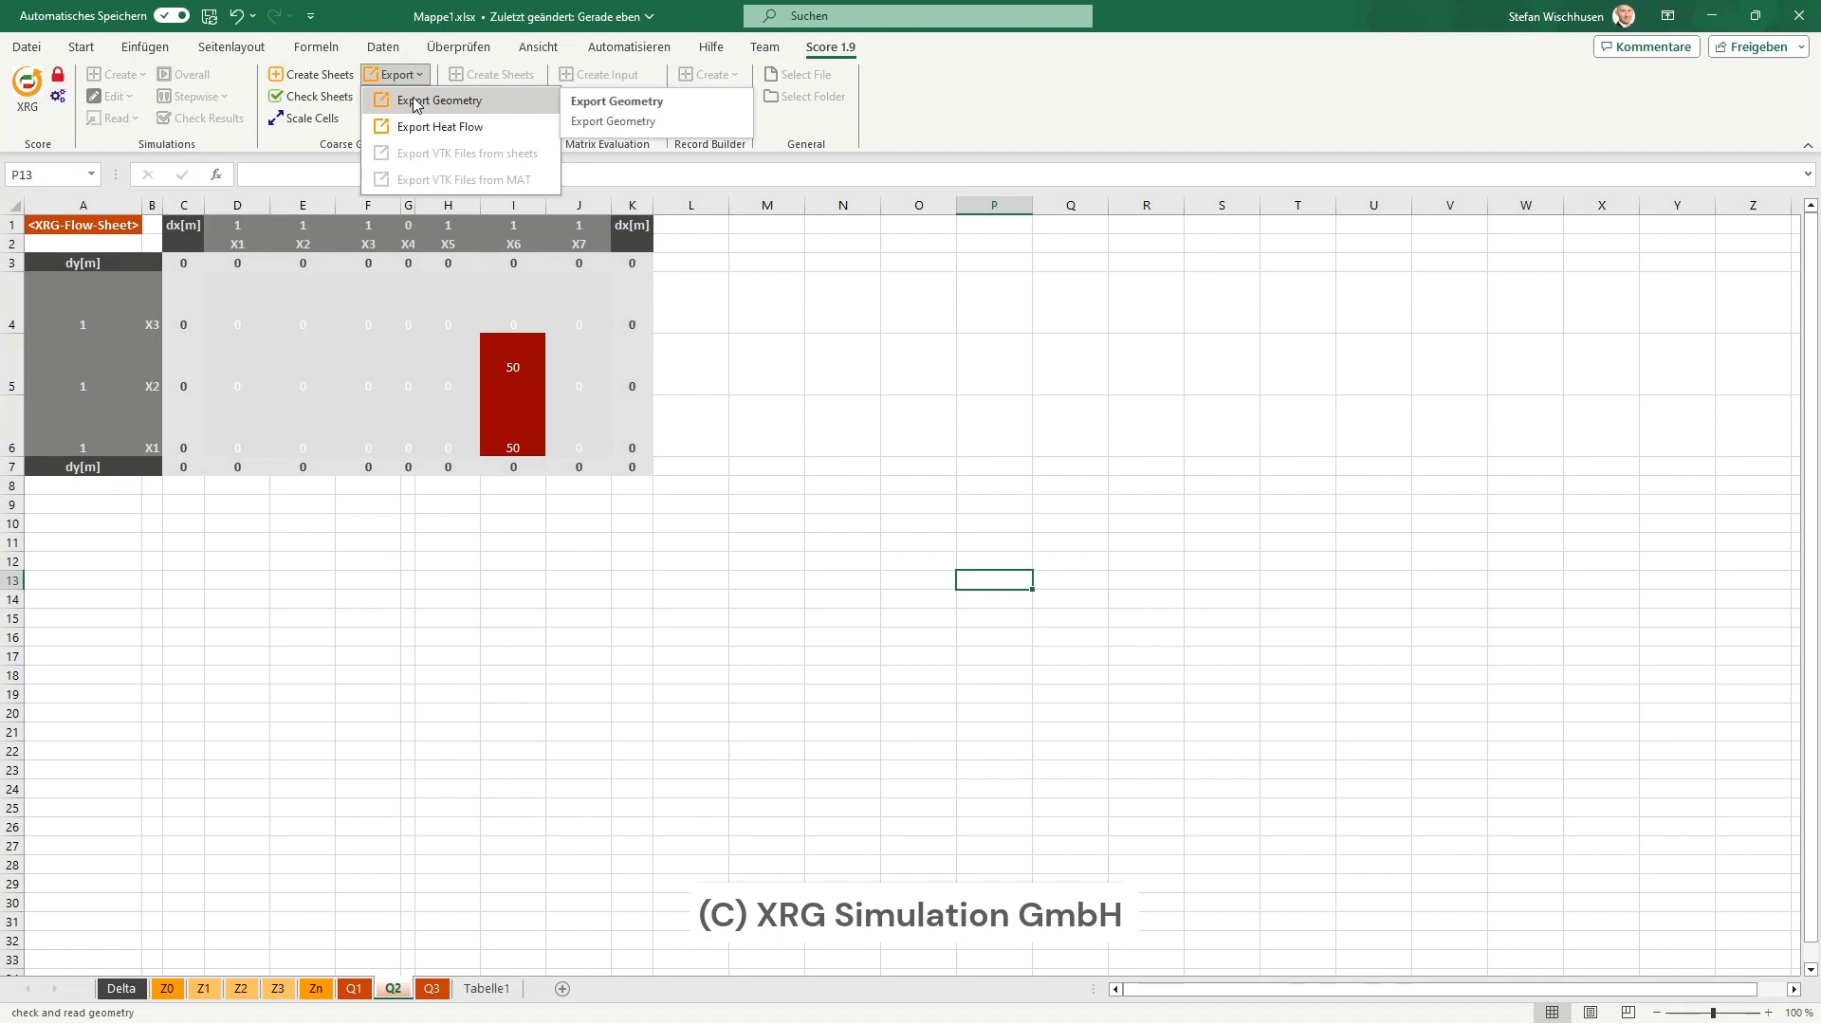
pyautogui.click(412, 98)
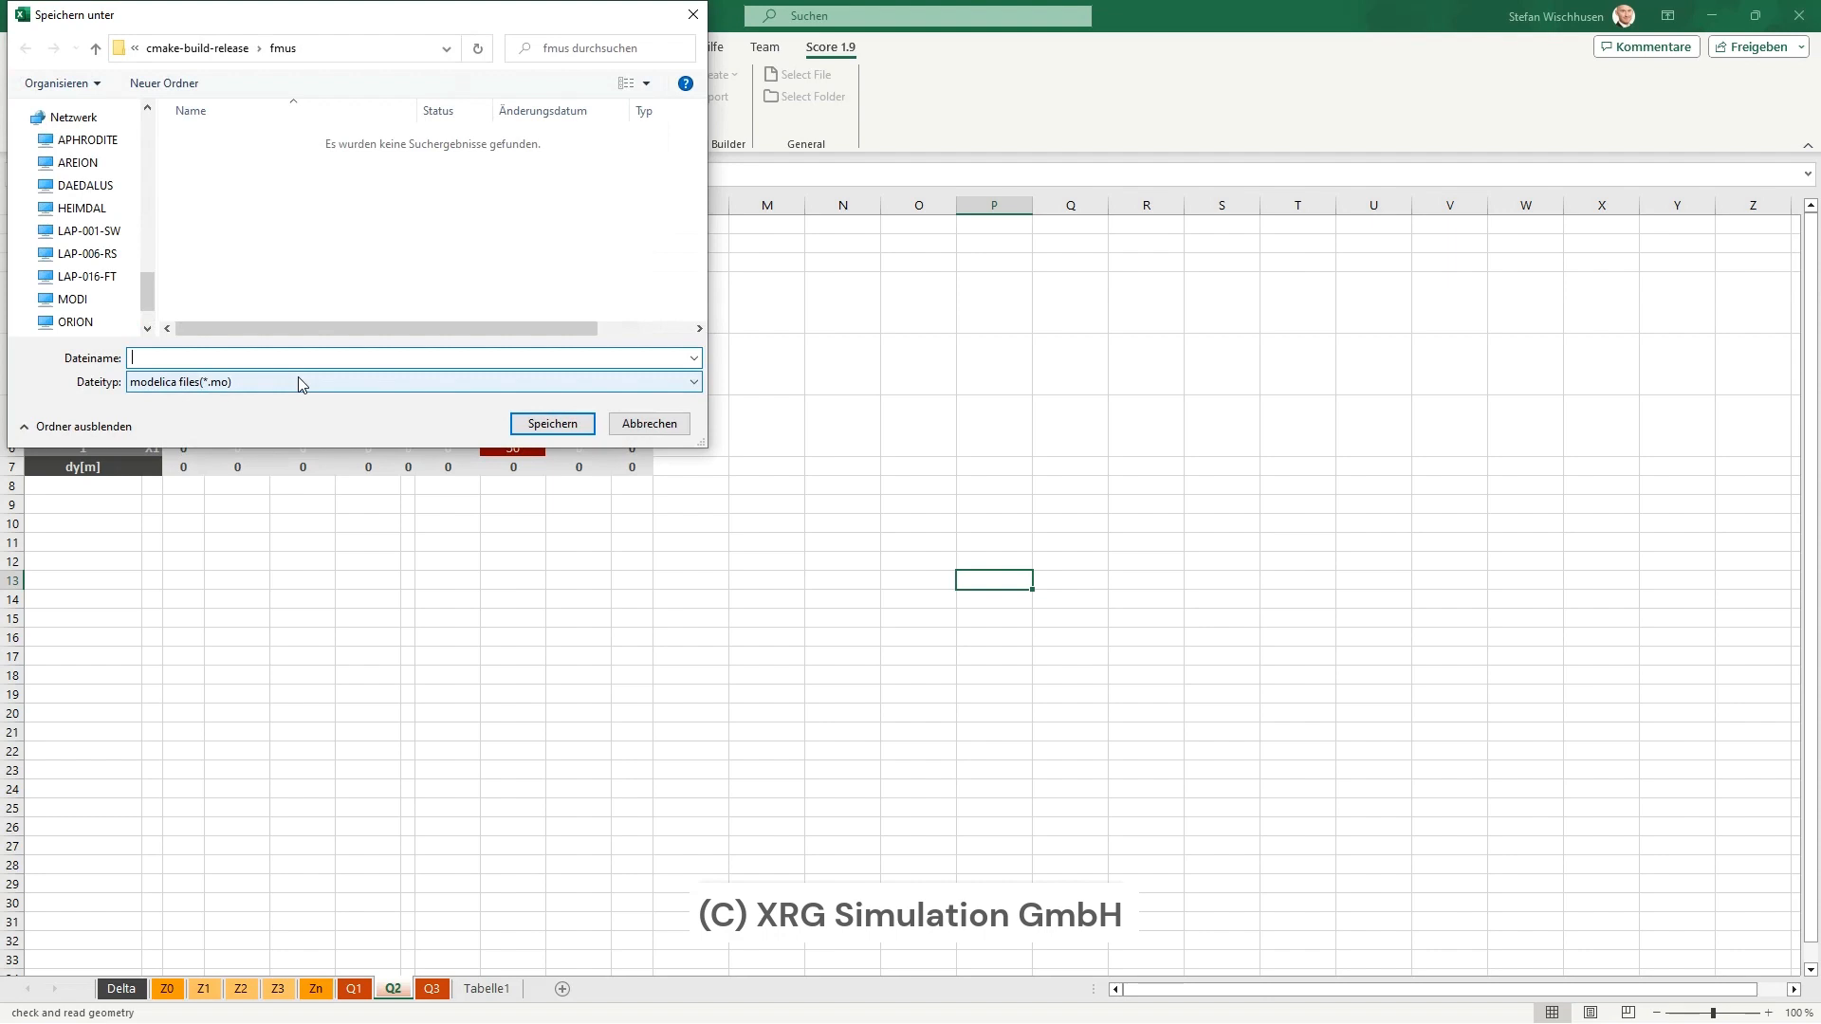
pyautogui.write('TwoRoomBuilding')
pyautogui.press('Return')
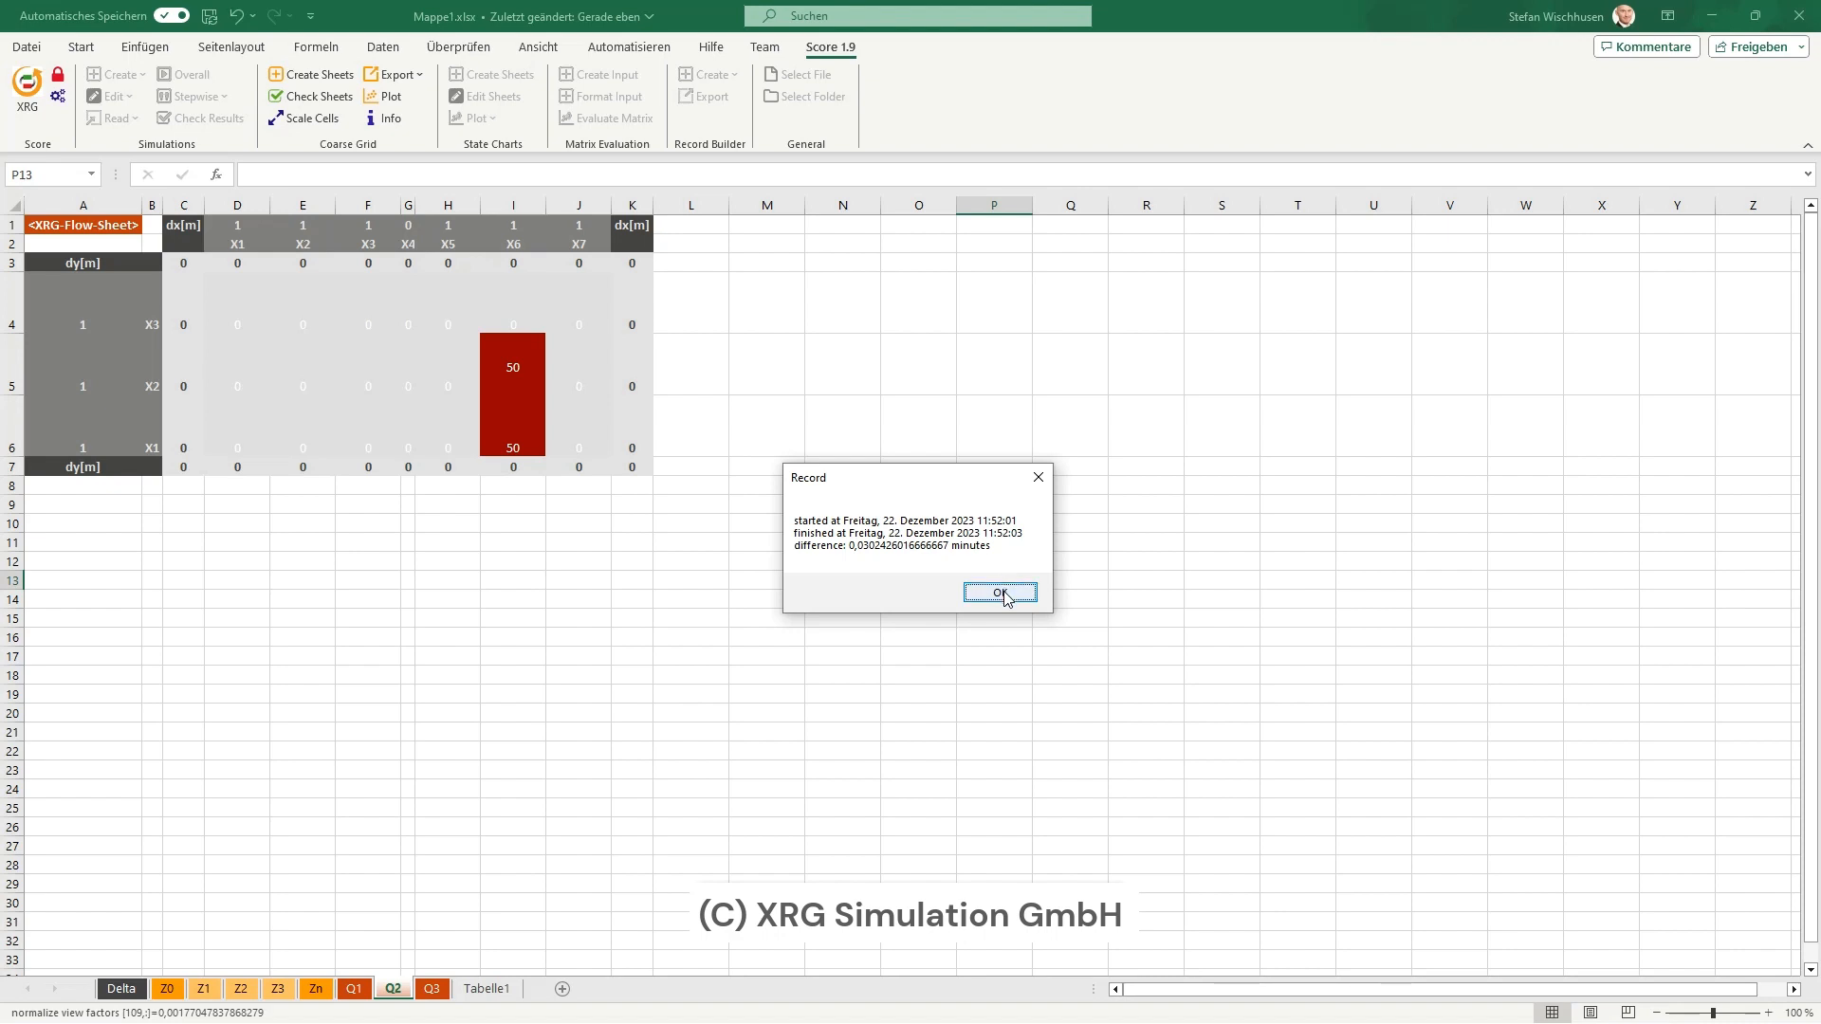
pyautogui.click(1004, 590)
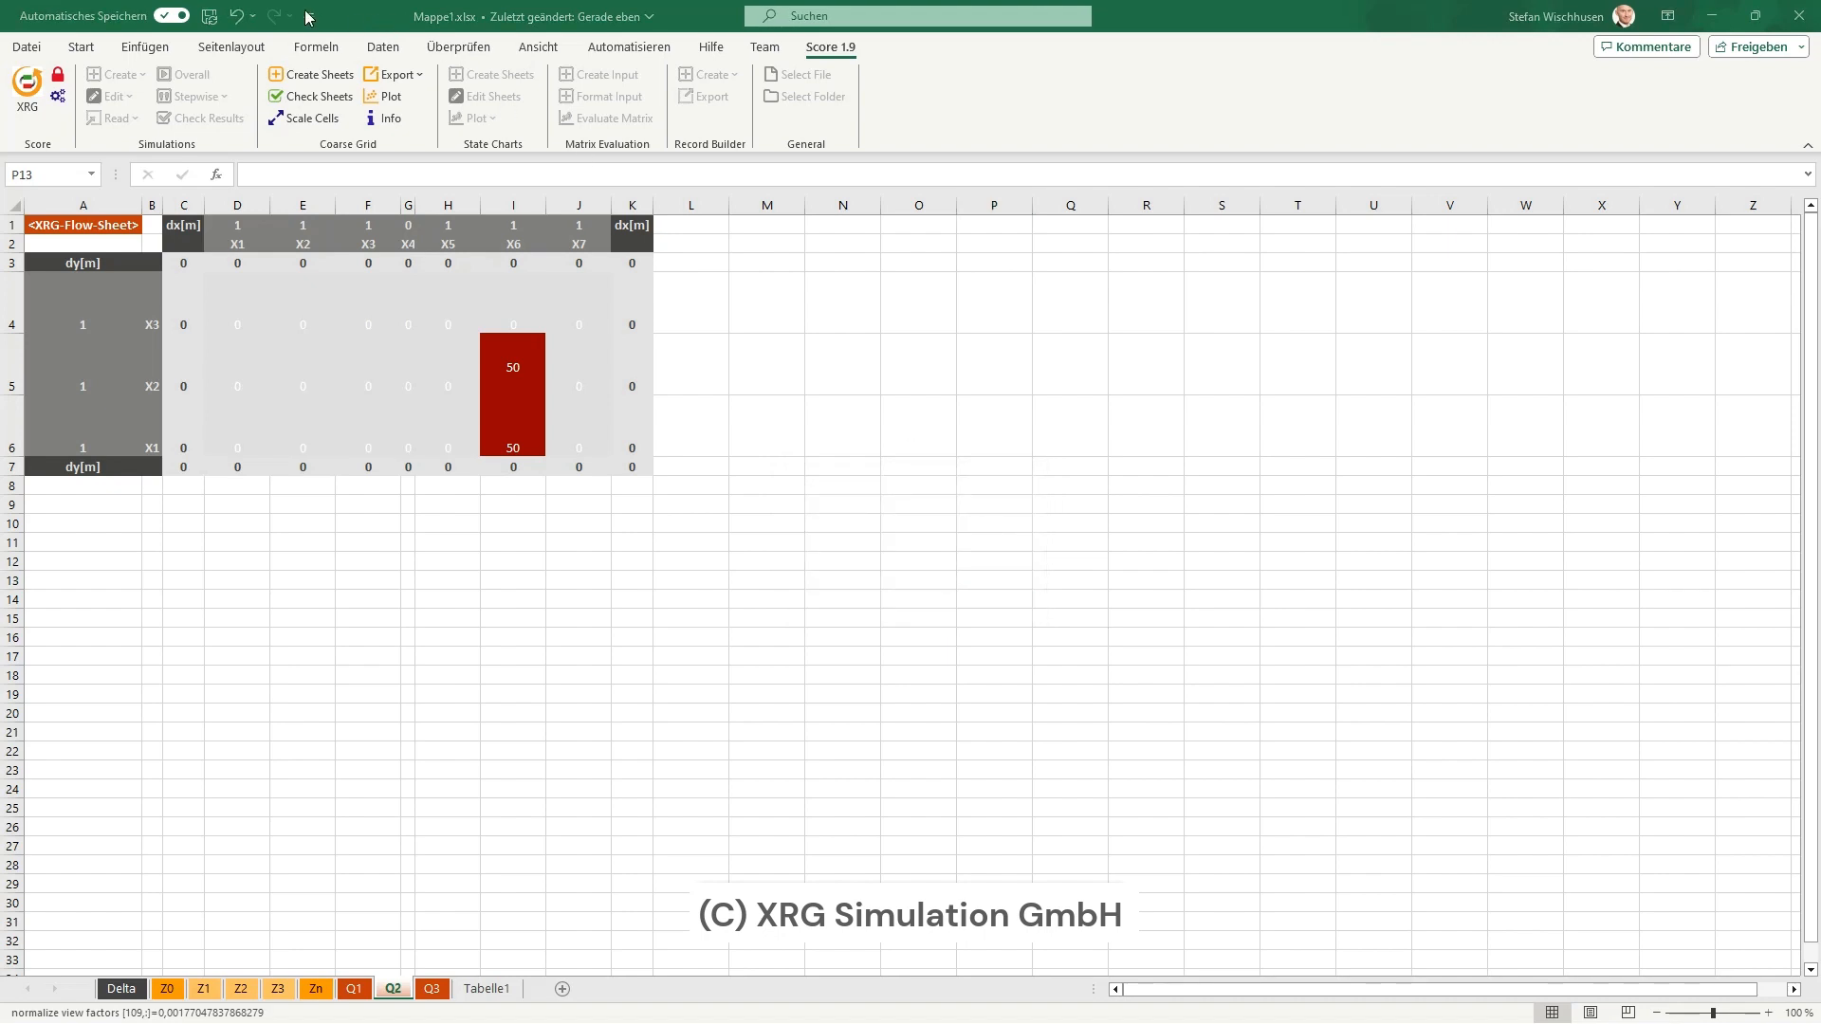
# - Export the coarse grid heat flow as a text file named TwoBuildingsHeatSource and dismiss the export report
pyautogui.click(396, 78)
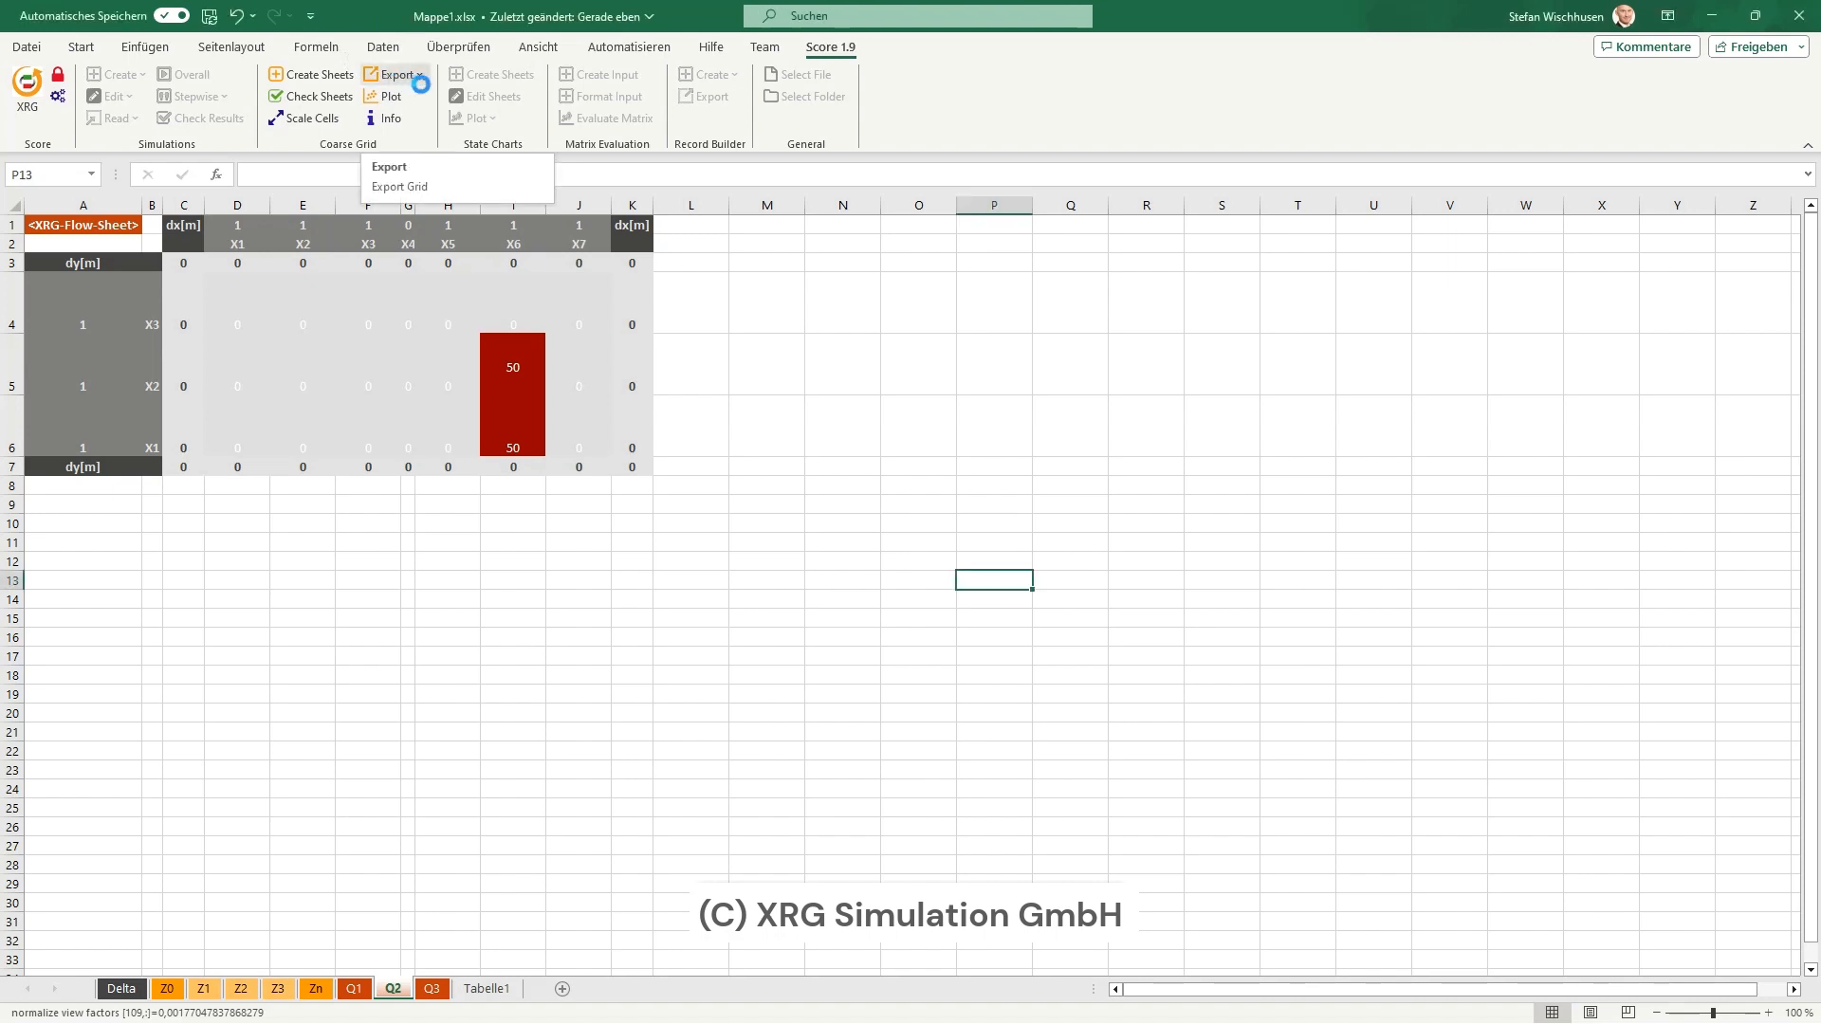
pyautogui.click(415, 82)
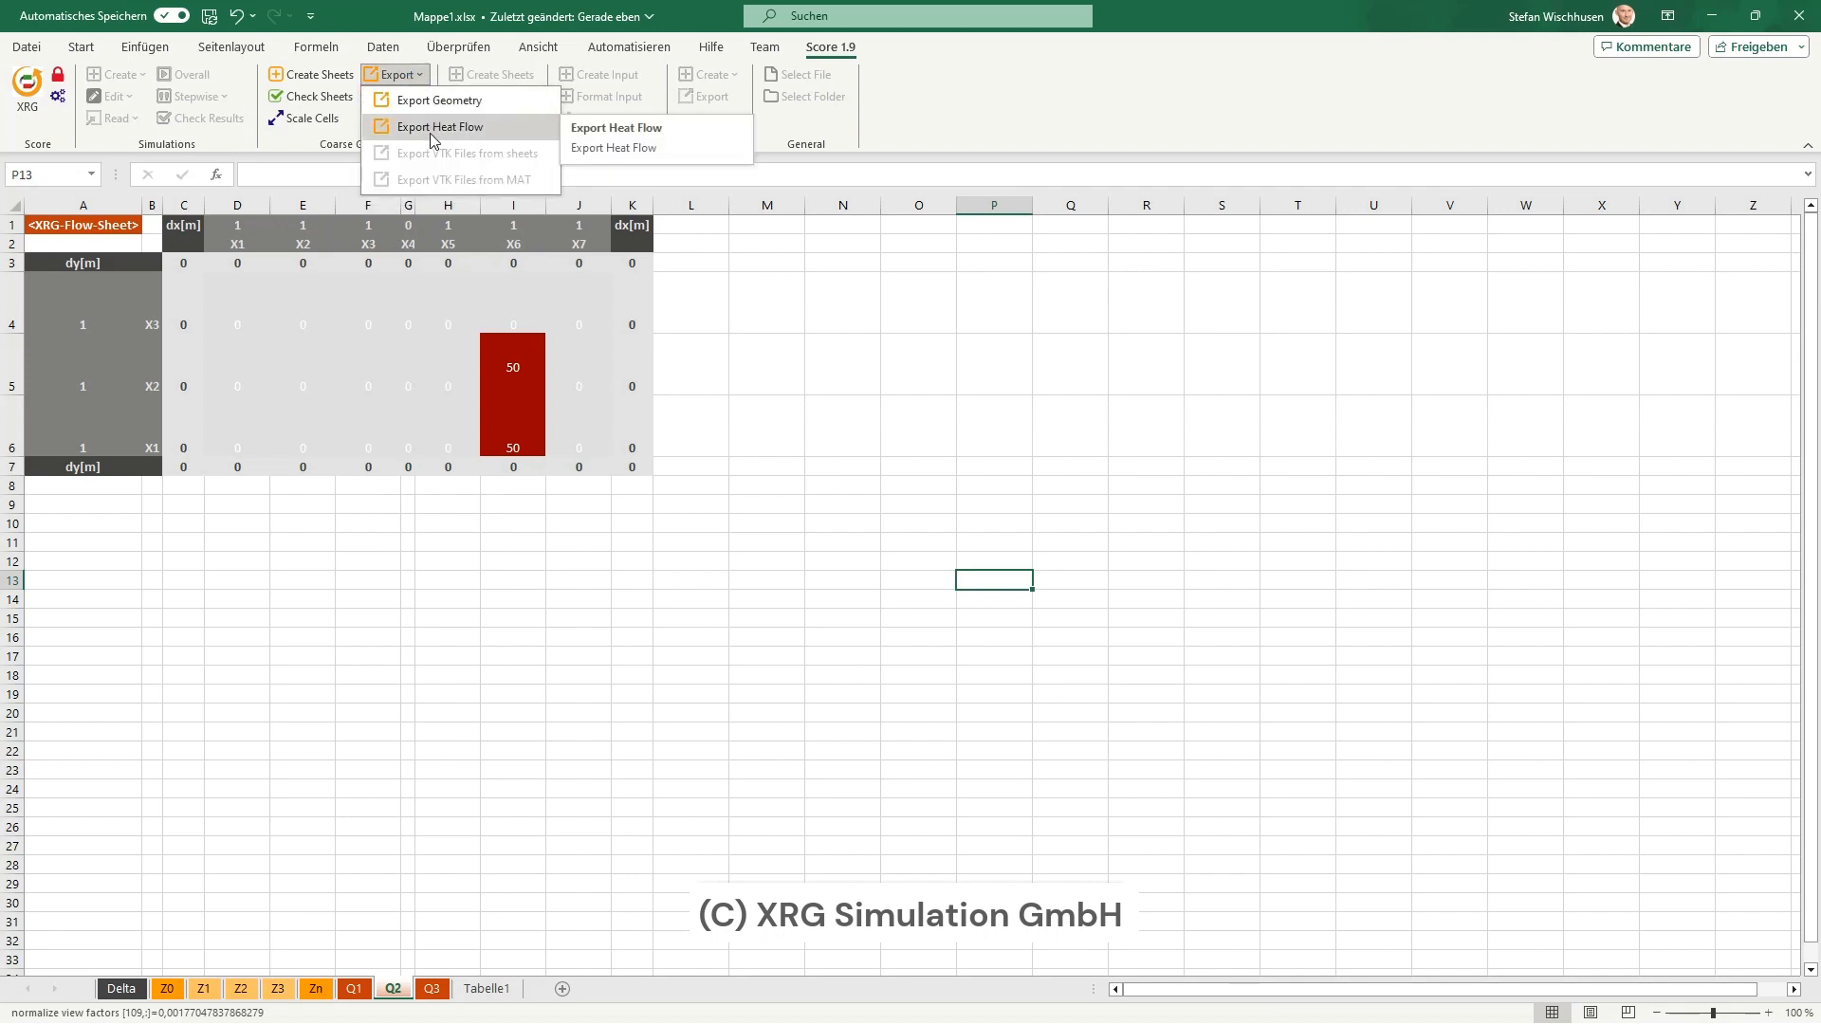
pyautogui.click(431, 128)
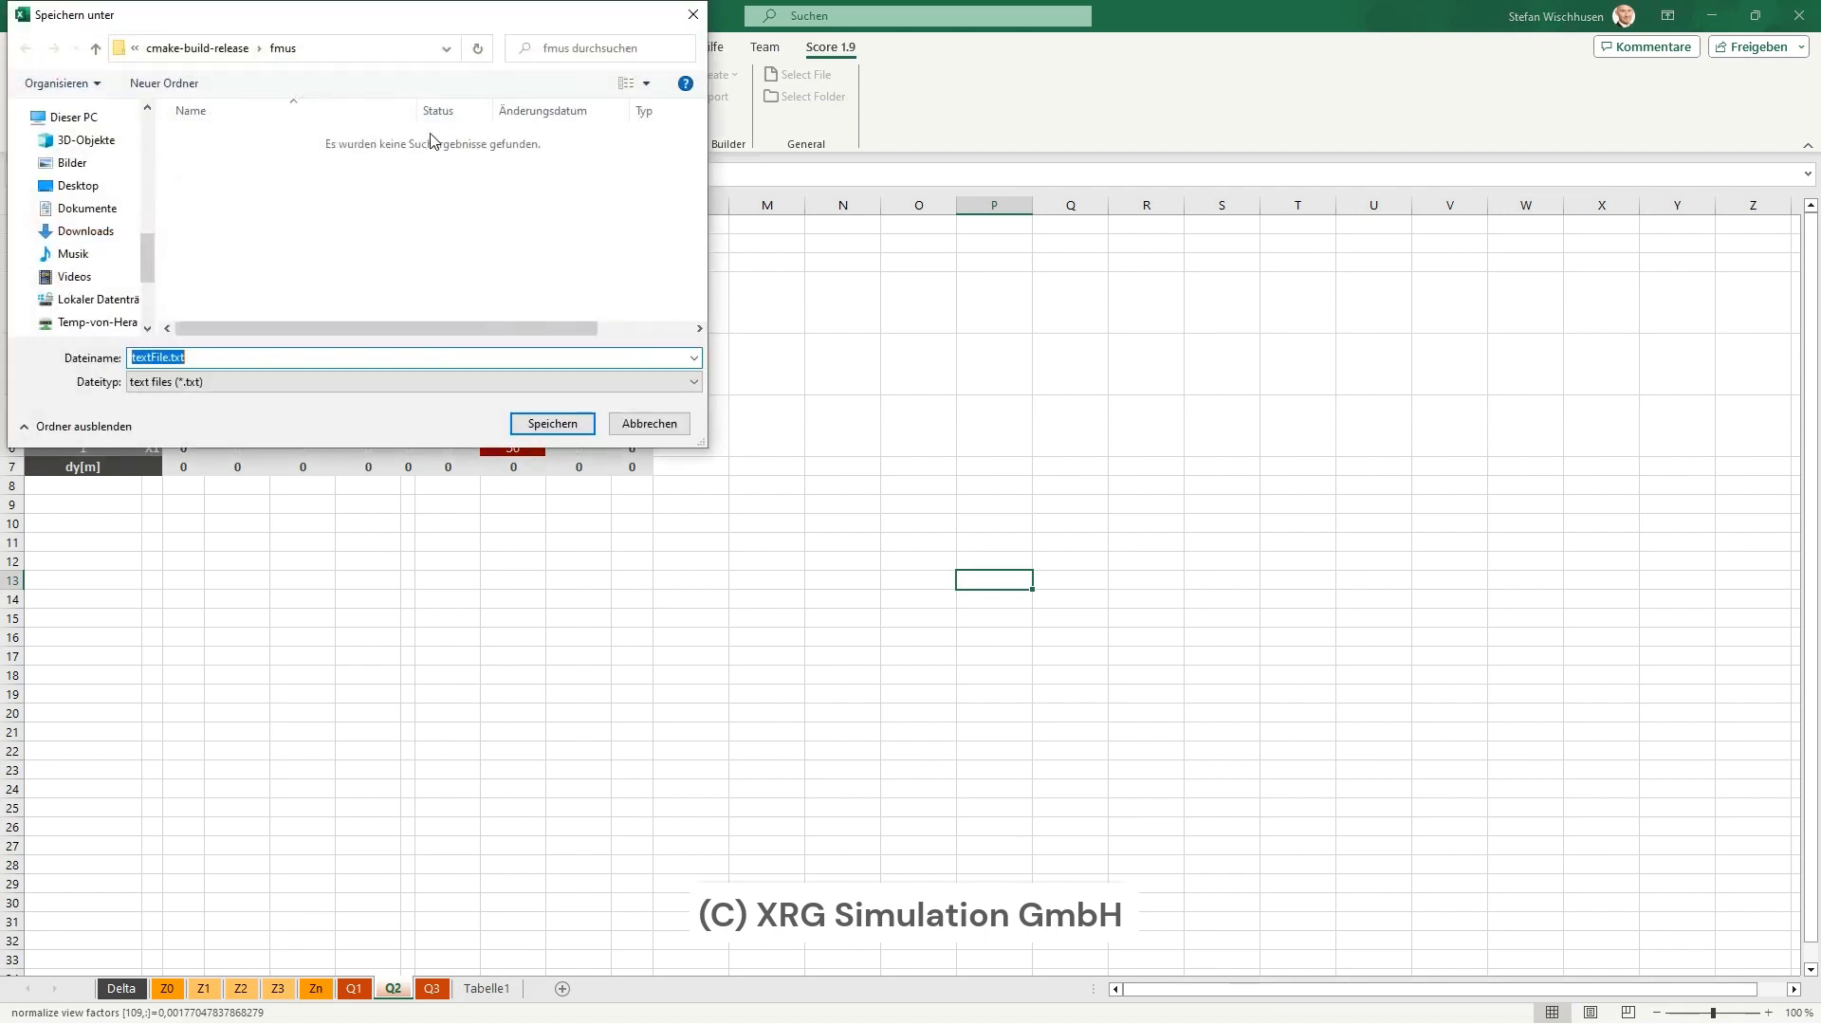
pyautogui.click(171, 357)
pyautogui.press('BackSpace')
pyautogui.press('BackSpace')
pyautogui.press('BackSpace')
pyautogui.press('BackSpace')
pyautogui.press('BackSpace')
pyautogui.press('BackSpace')
pyautogui.press('BackSpace')
pyautogui.press('BackSpace')
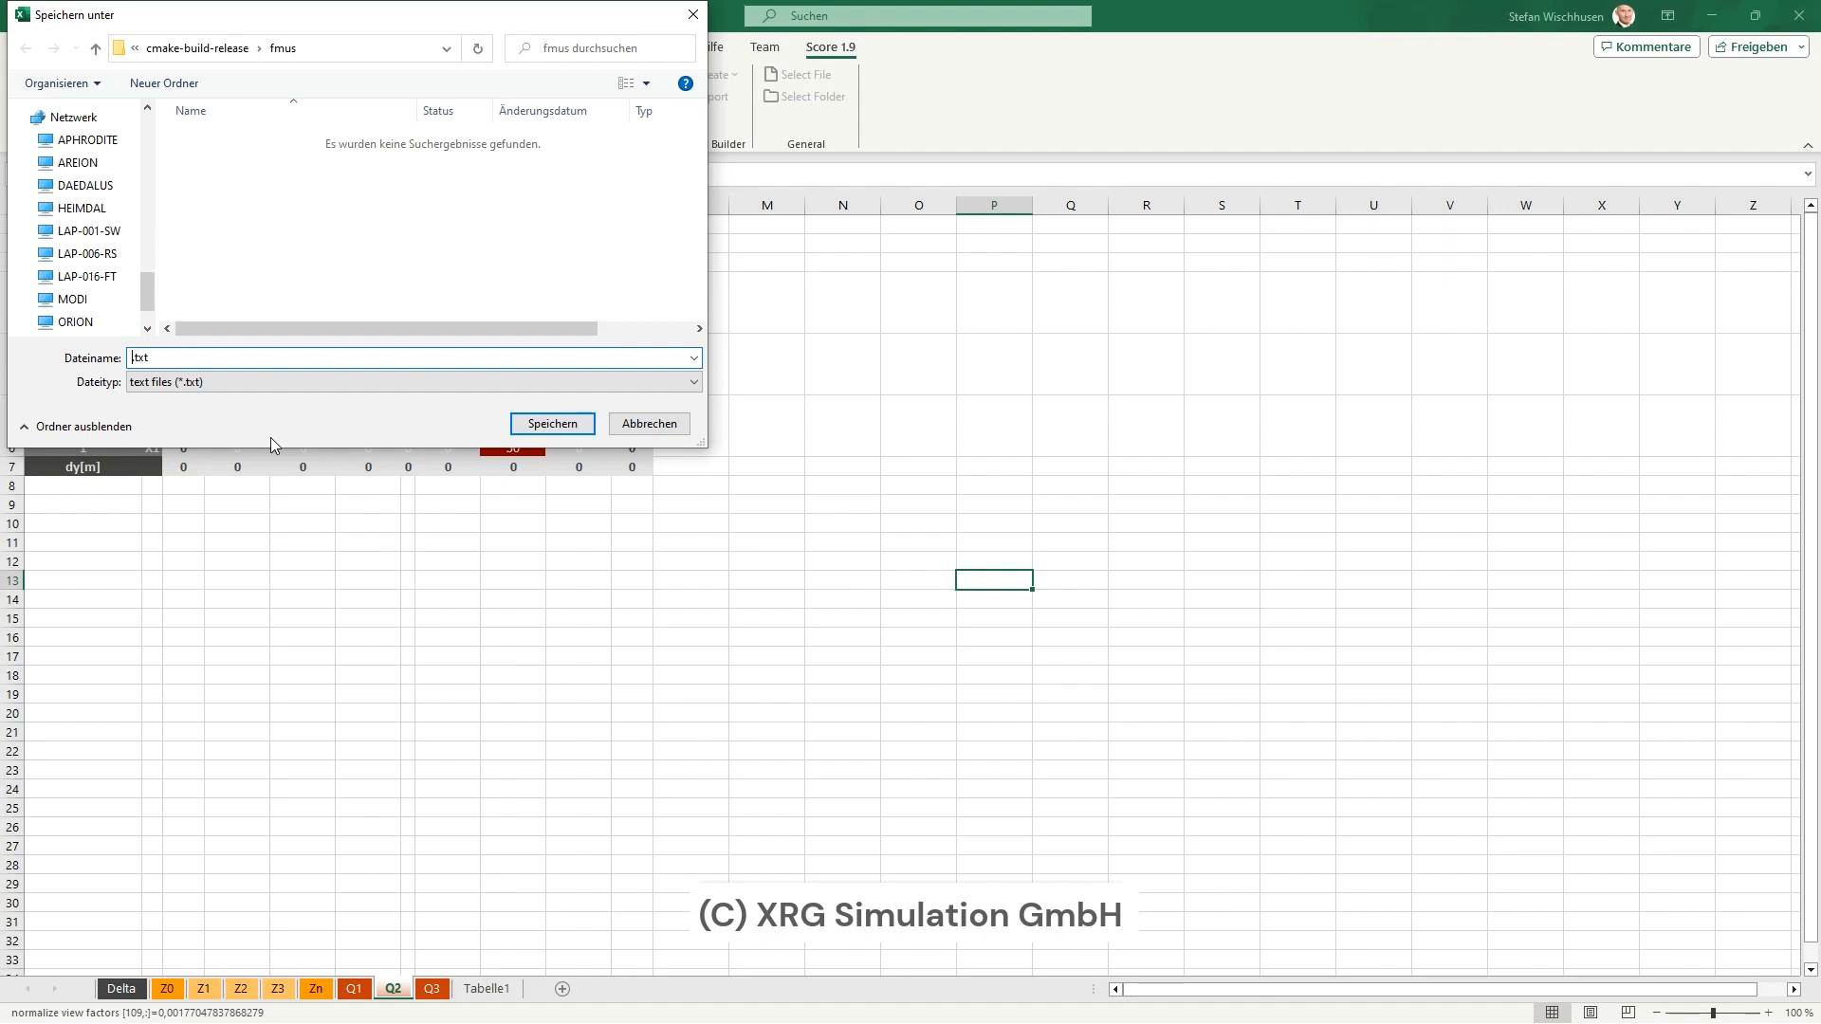
pyautogui.write('TwoBuildingsHeatS')
pyautogui.write('urce')
pyautogui.press('Return')
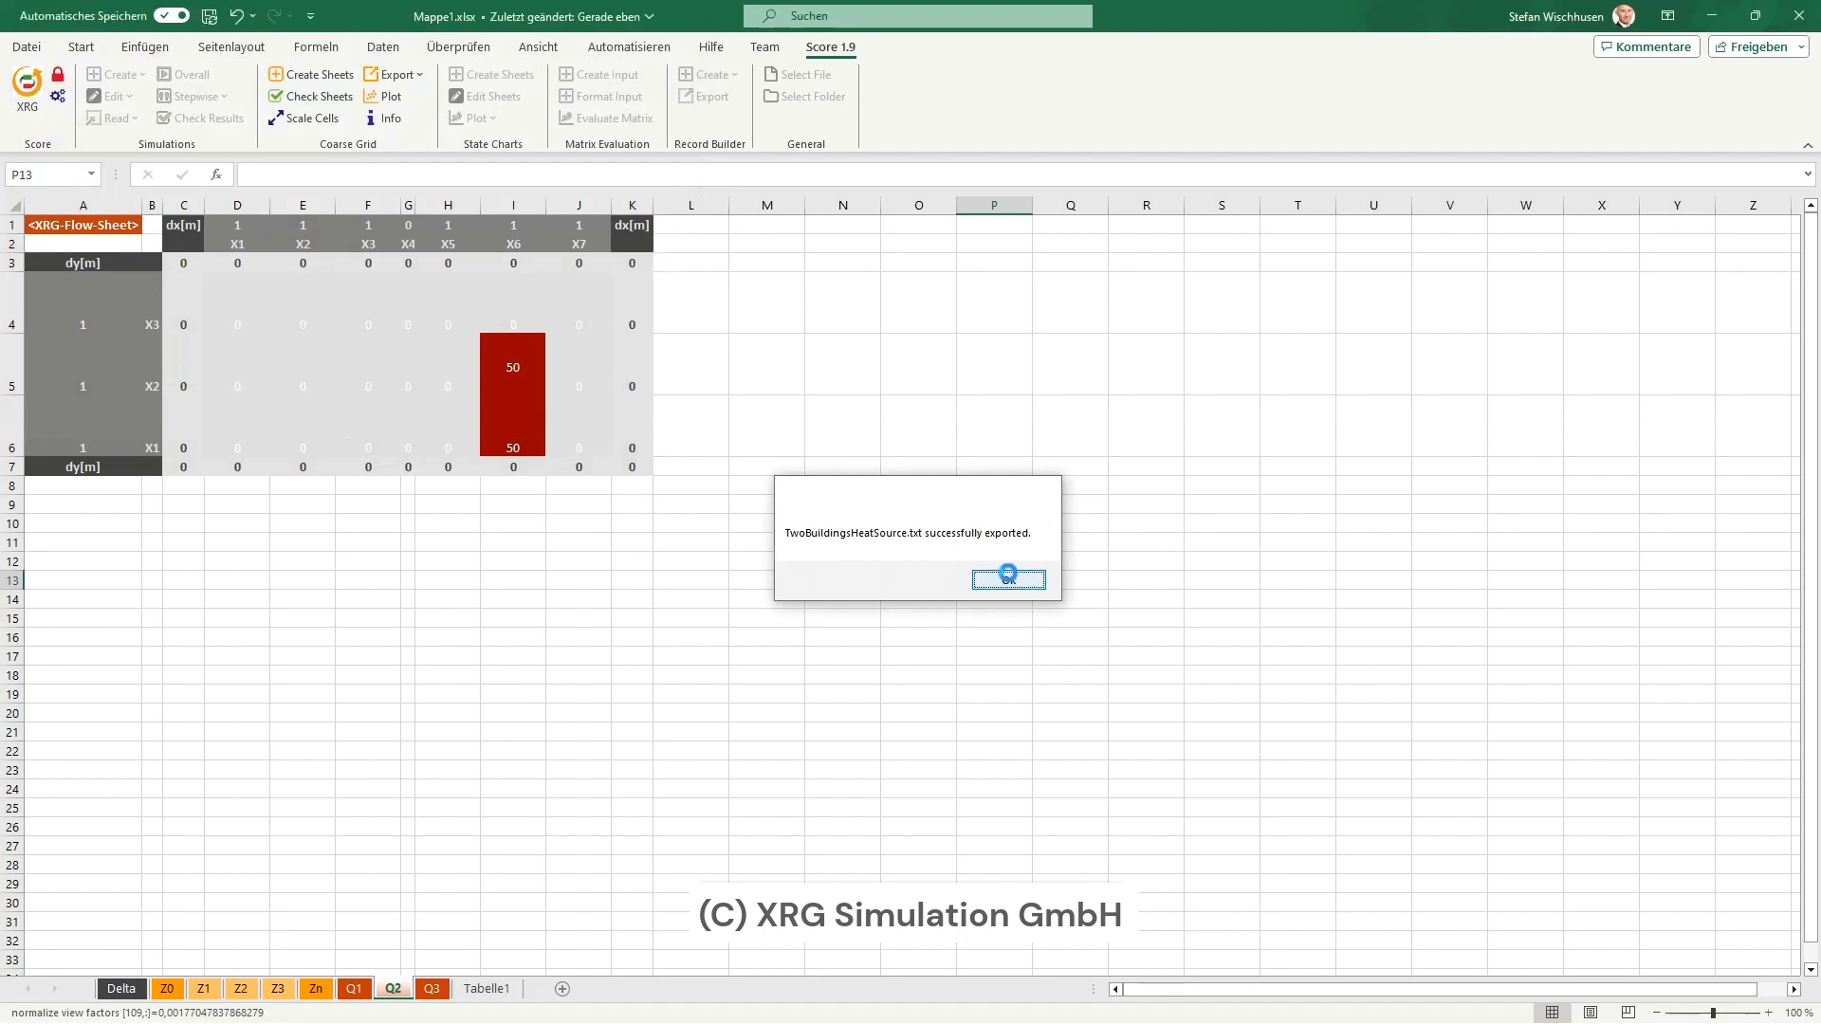
pyautogui.click(1010, 579)
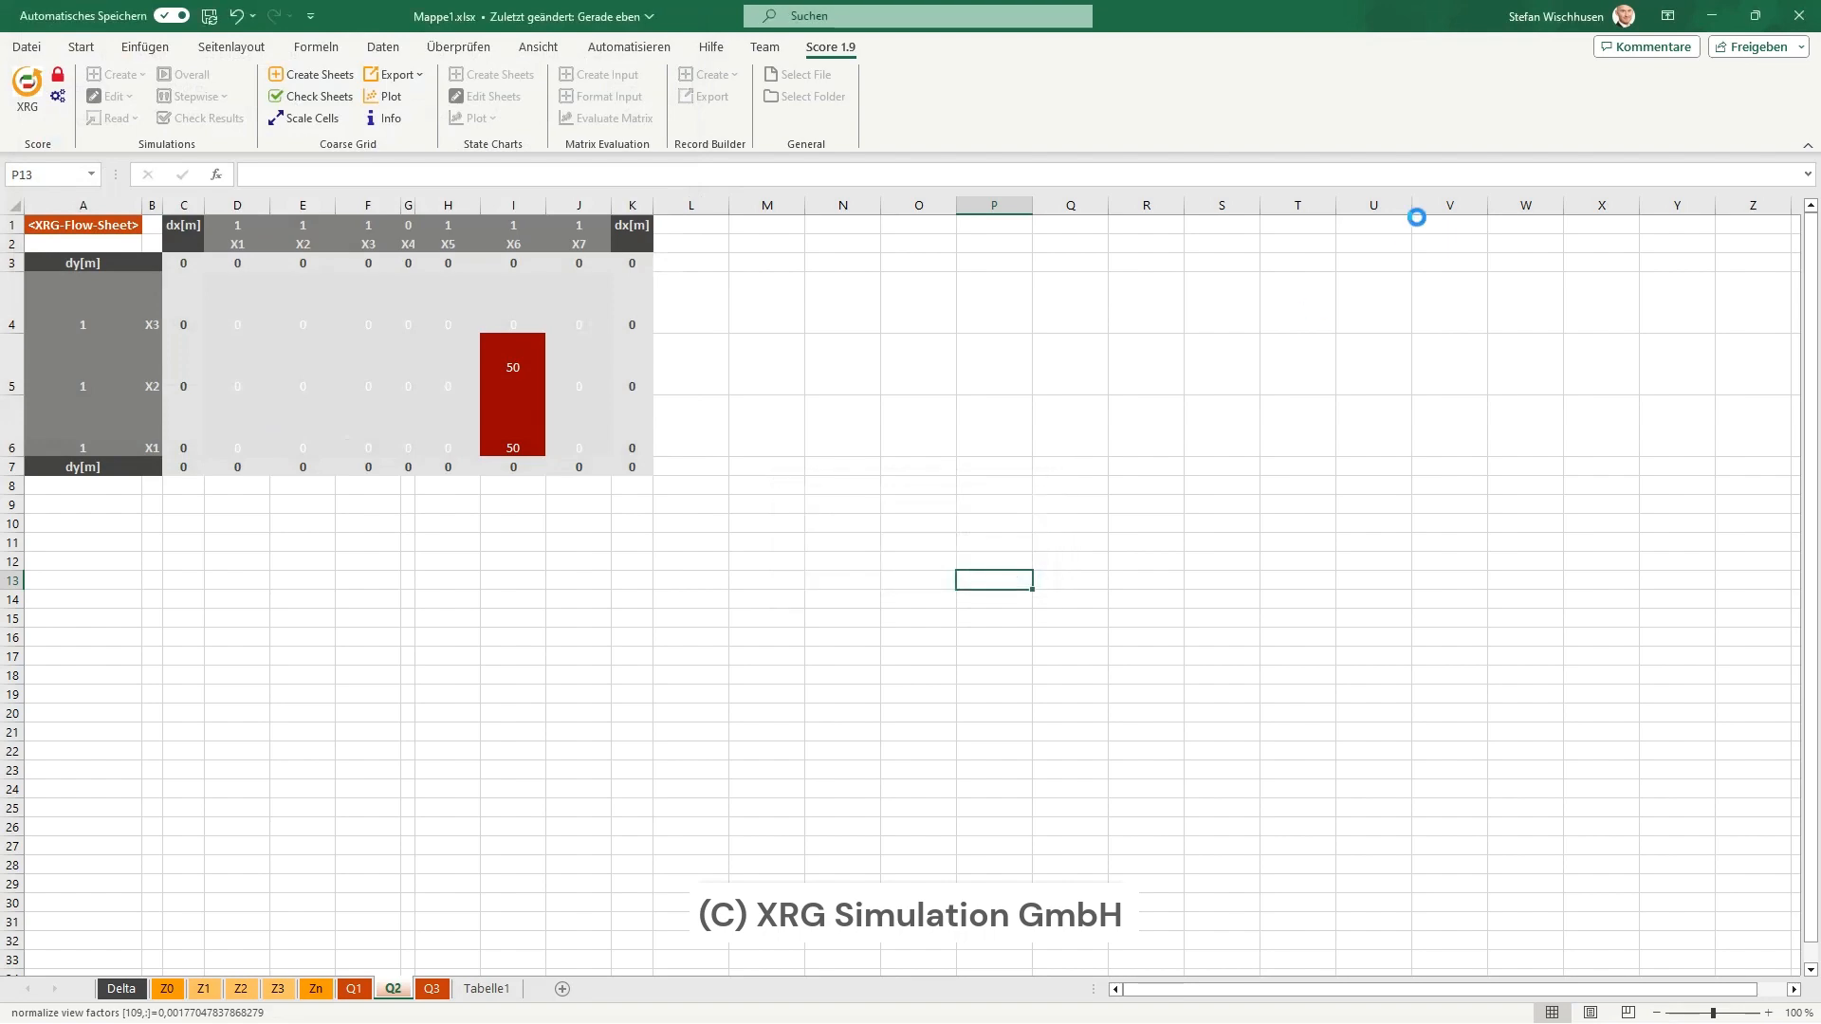
# - Switch to Dymola and load the geometry file TwoRoomBuilding.mo from the Temp folder
pyautogui.click(1707, 17)
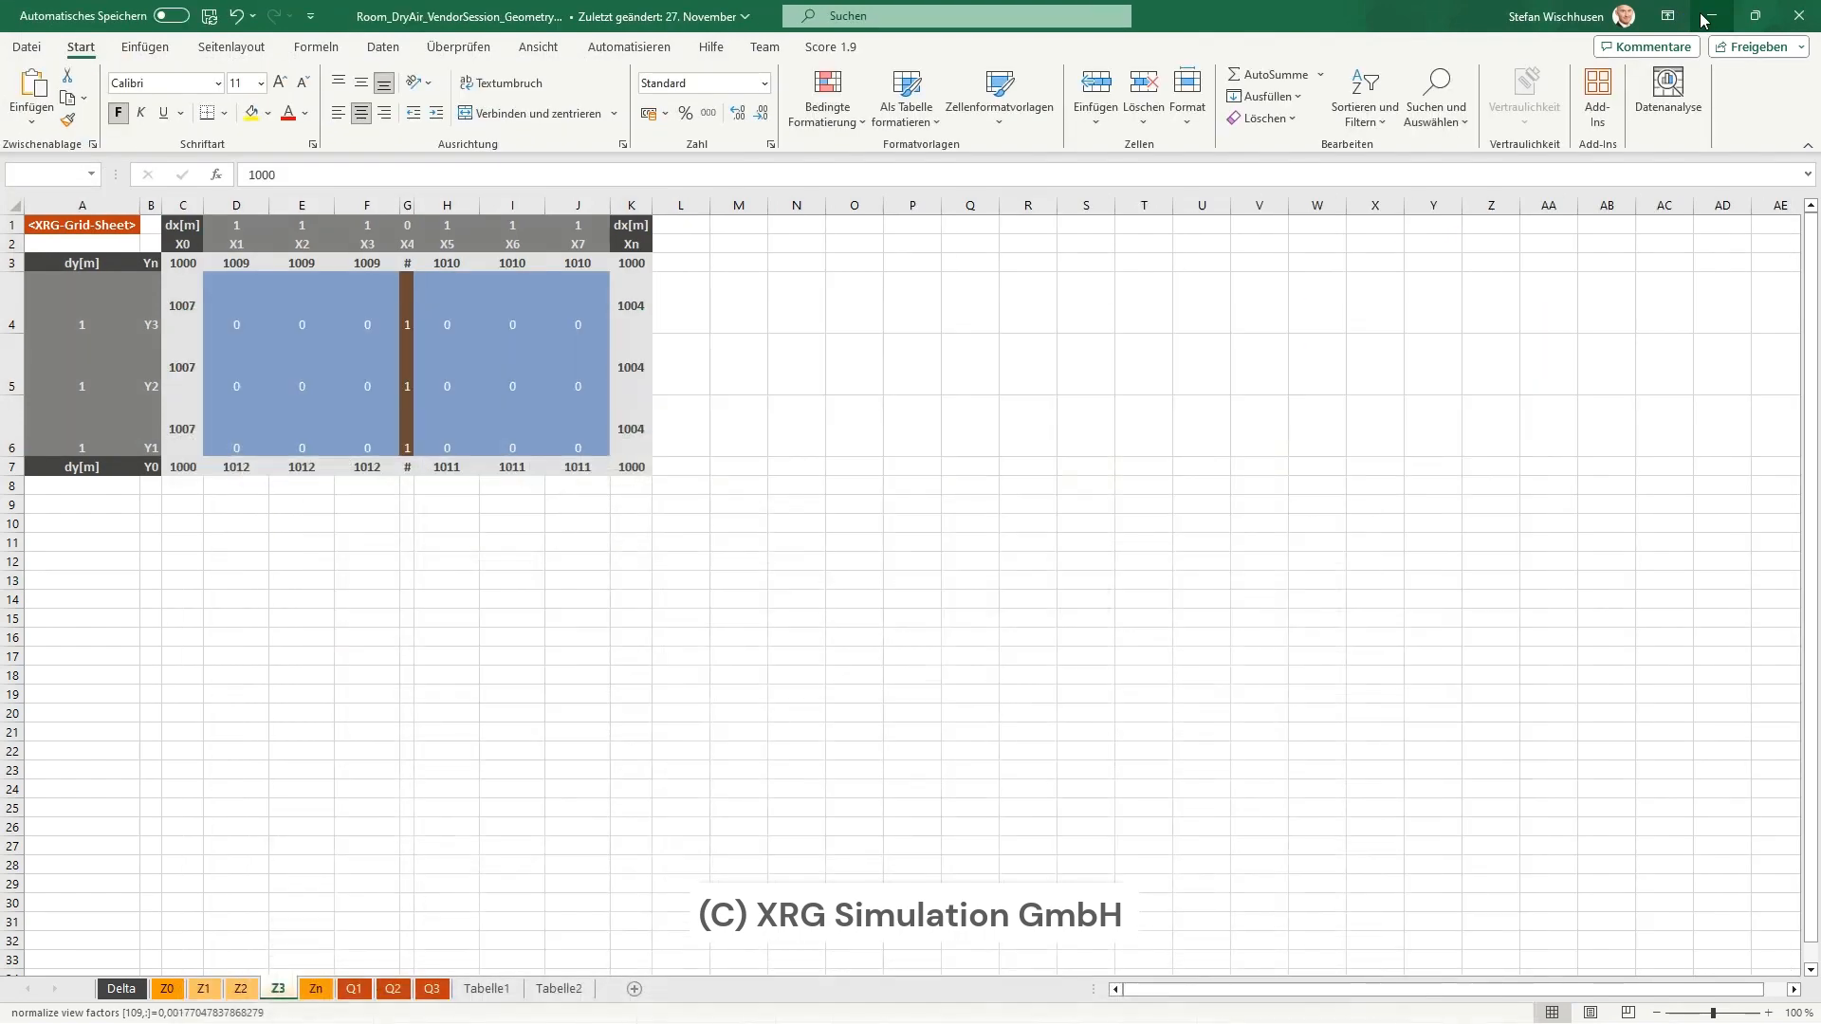
pyautogui.click(1708, 17)
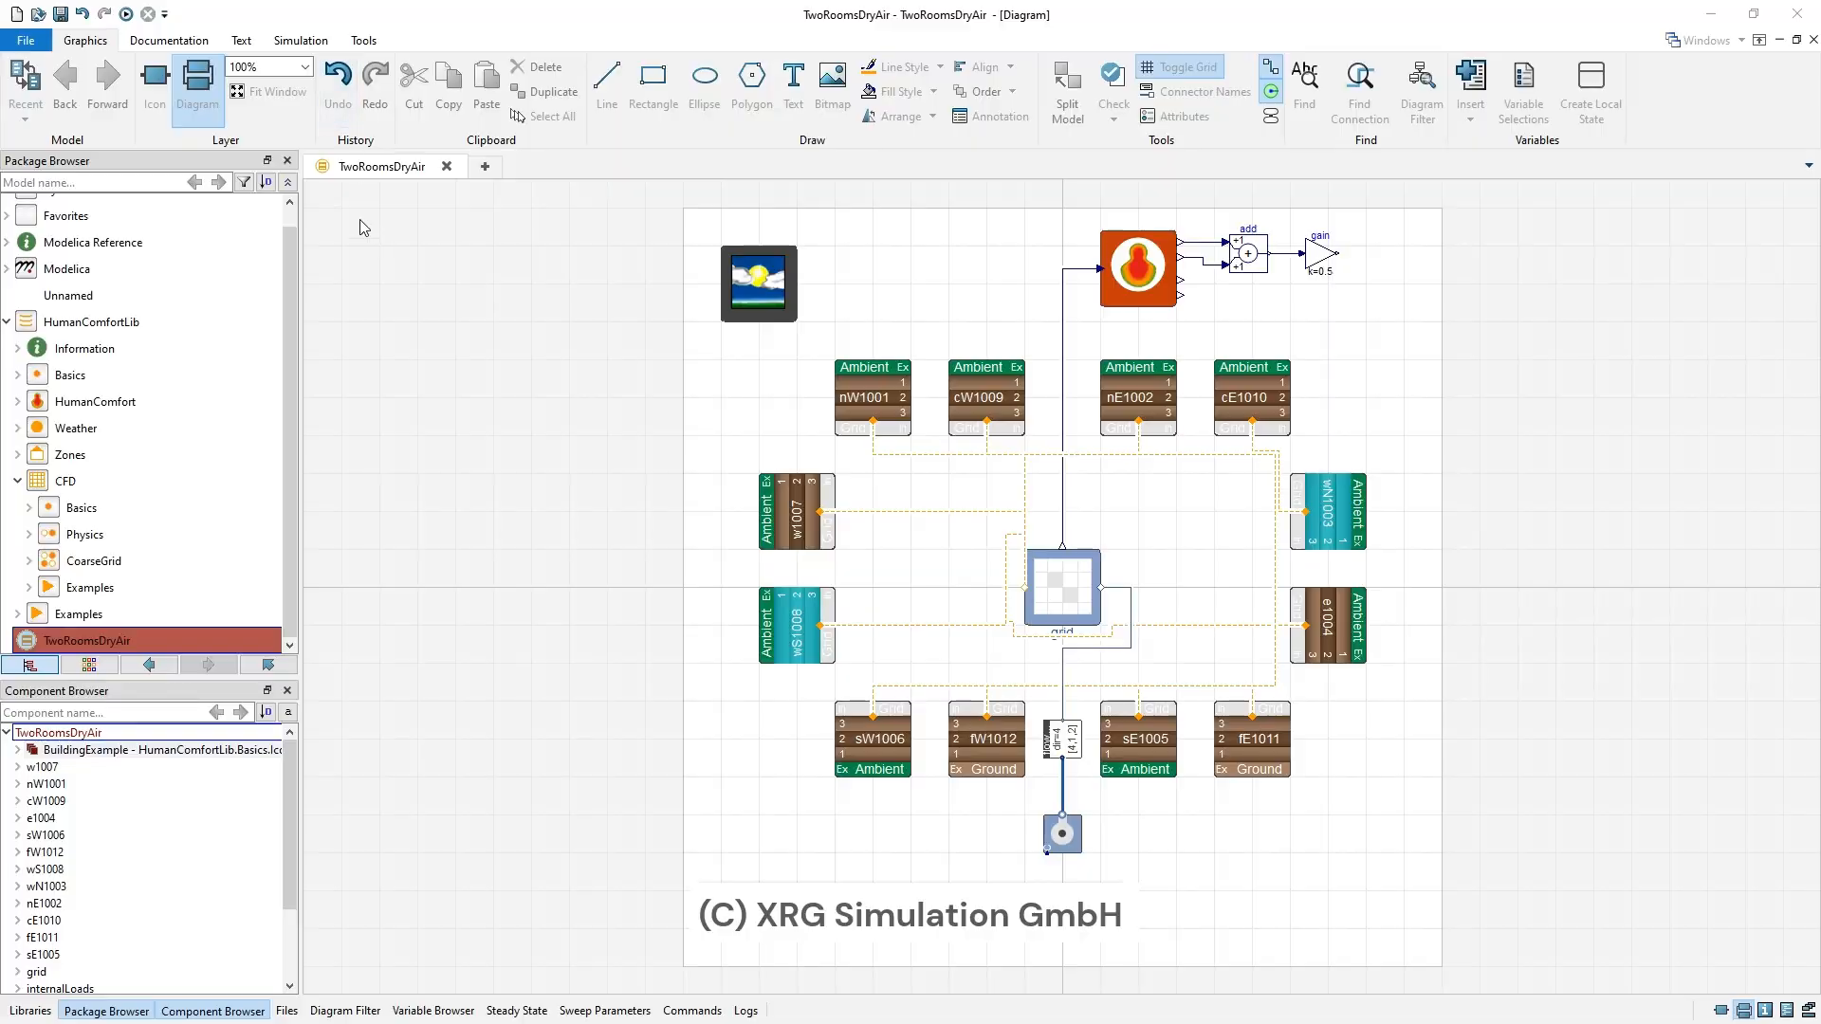
pyautogui.click(47, 49)
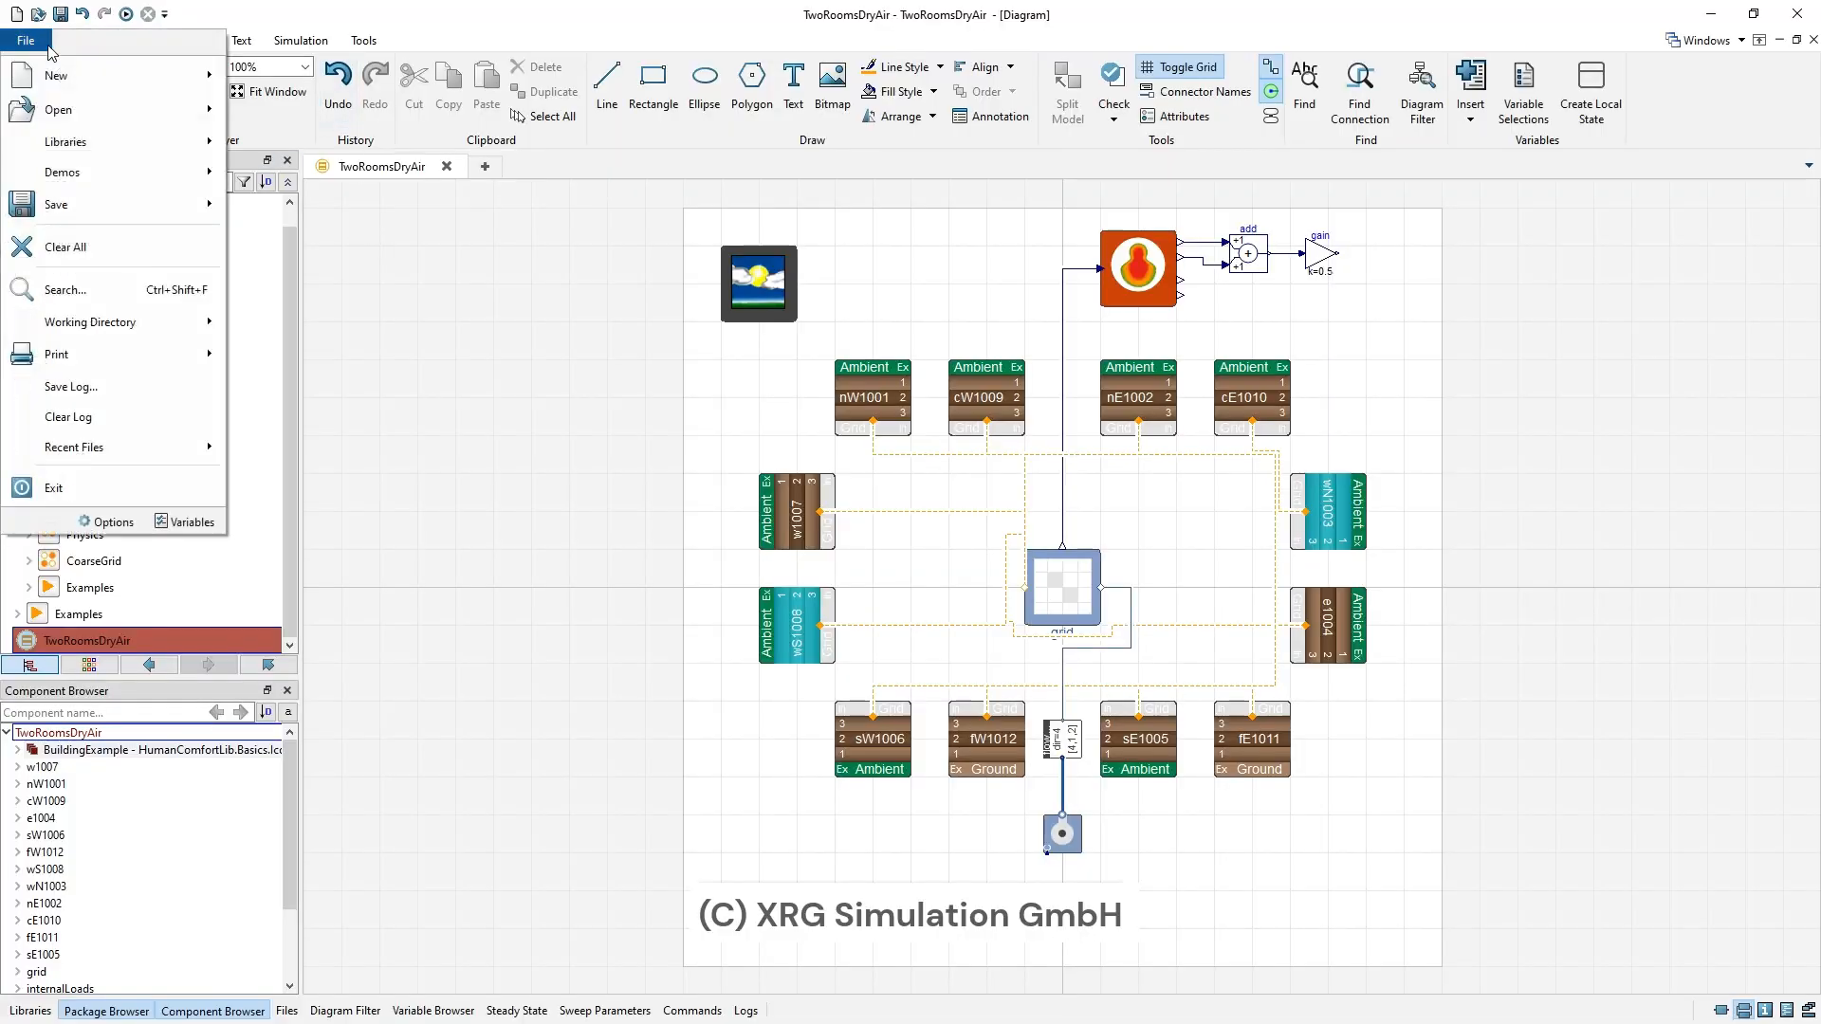
pyautogui.moveTo(114, 110)
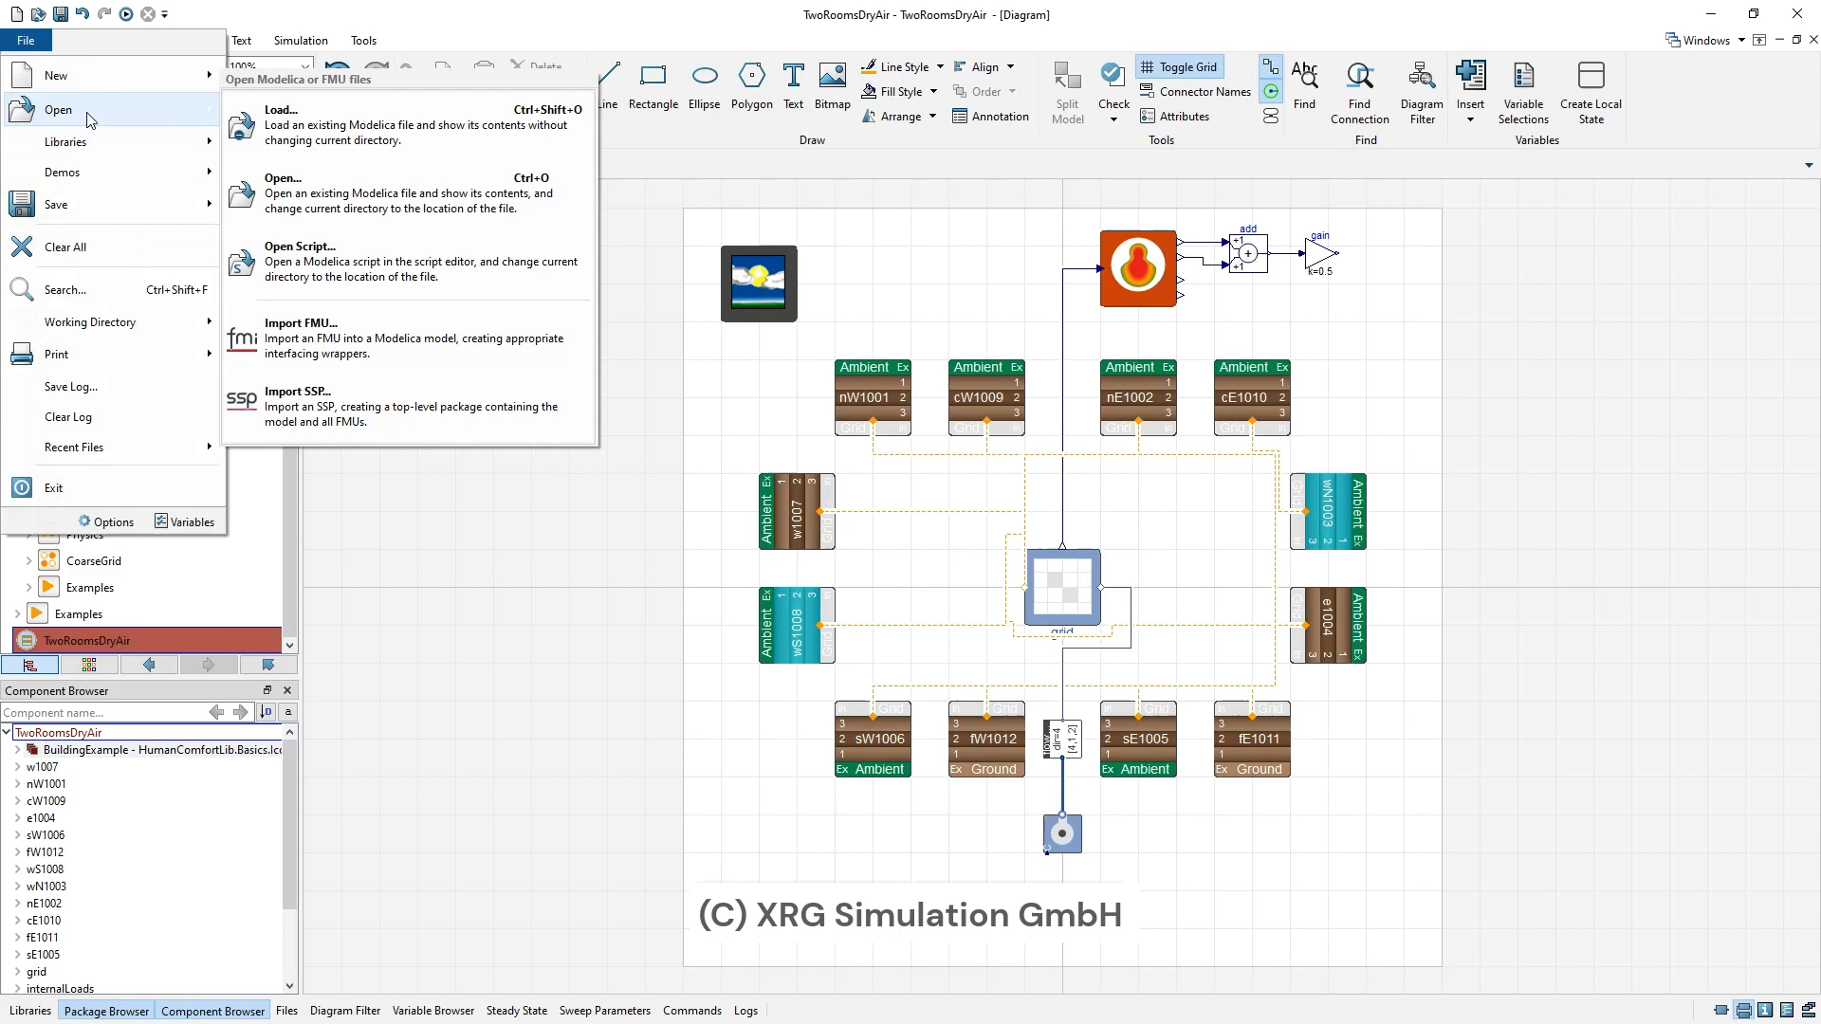
pyautogui.click(287, 142)
pyautogui.click(380, 167)
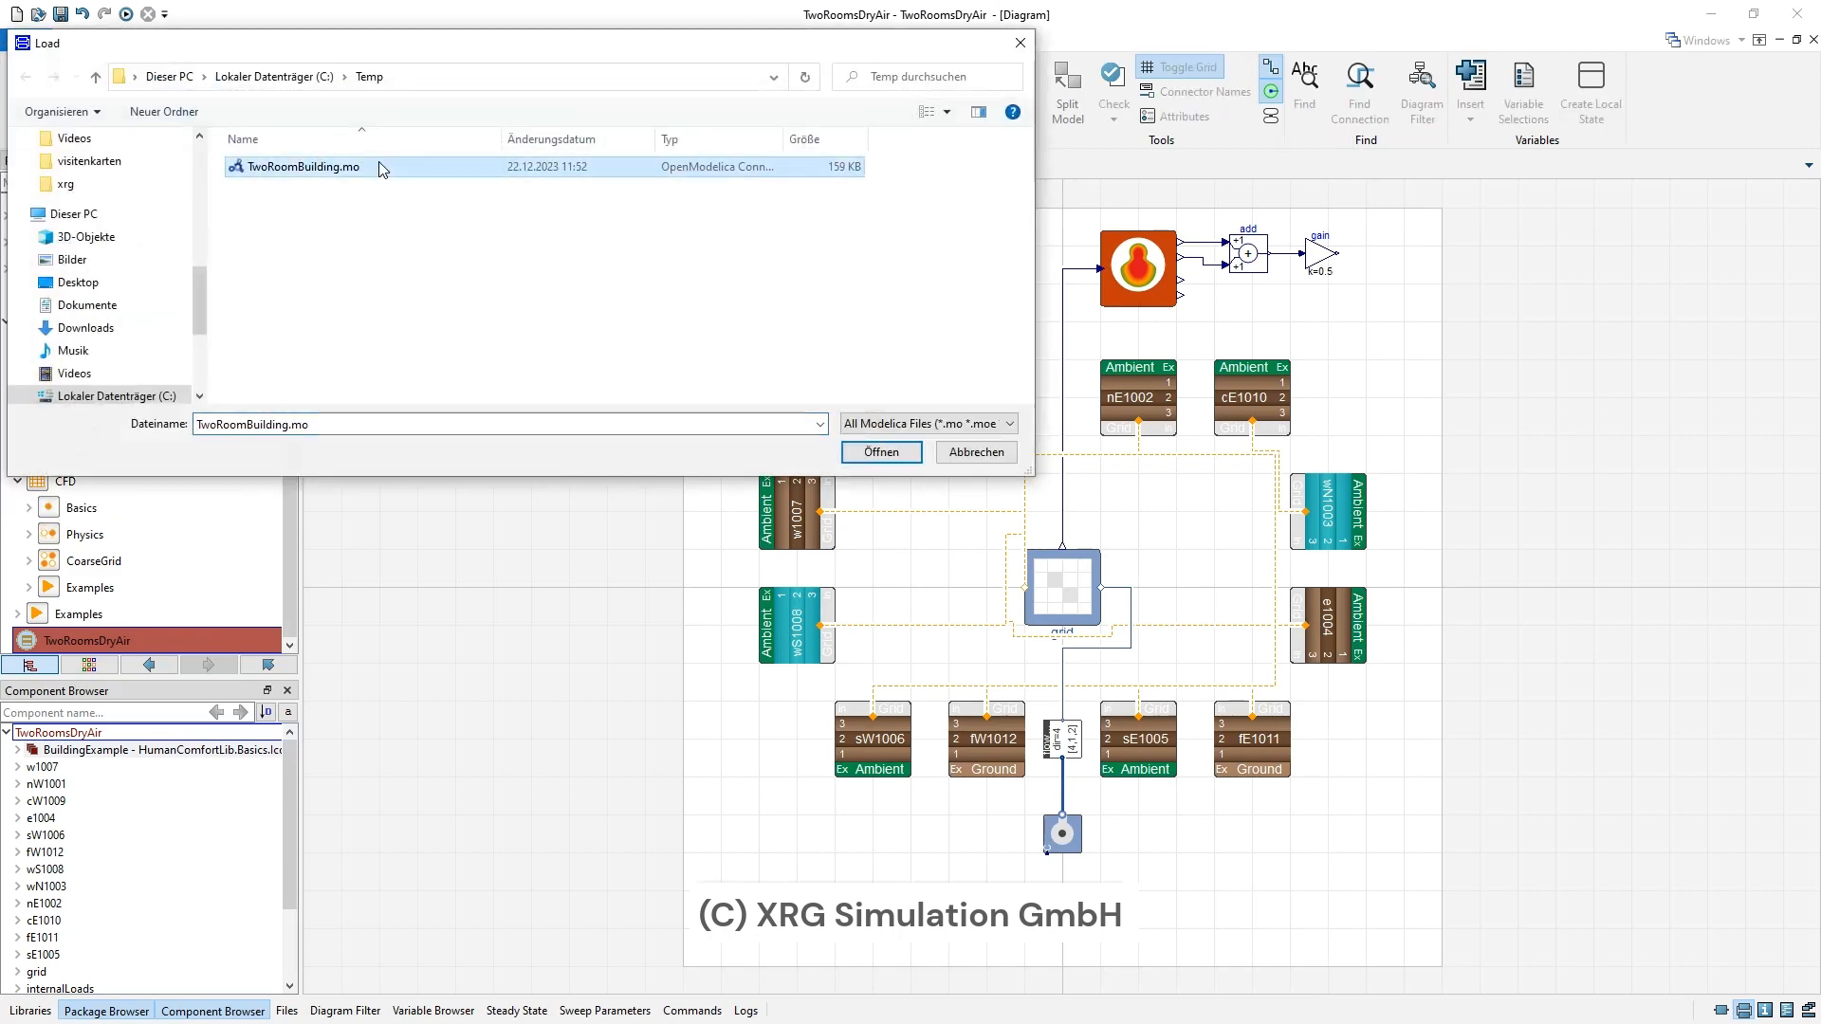
pyautogui.click(882, 455)
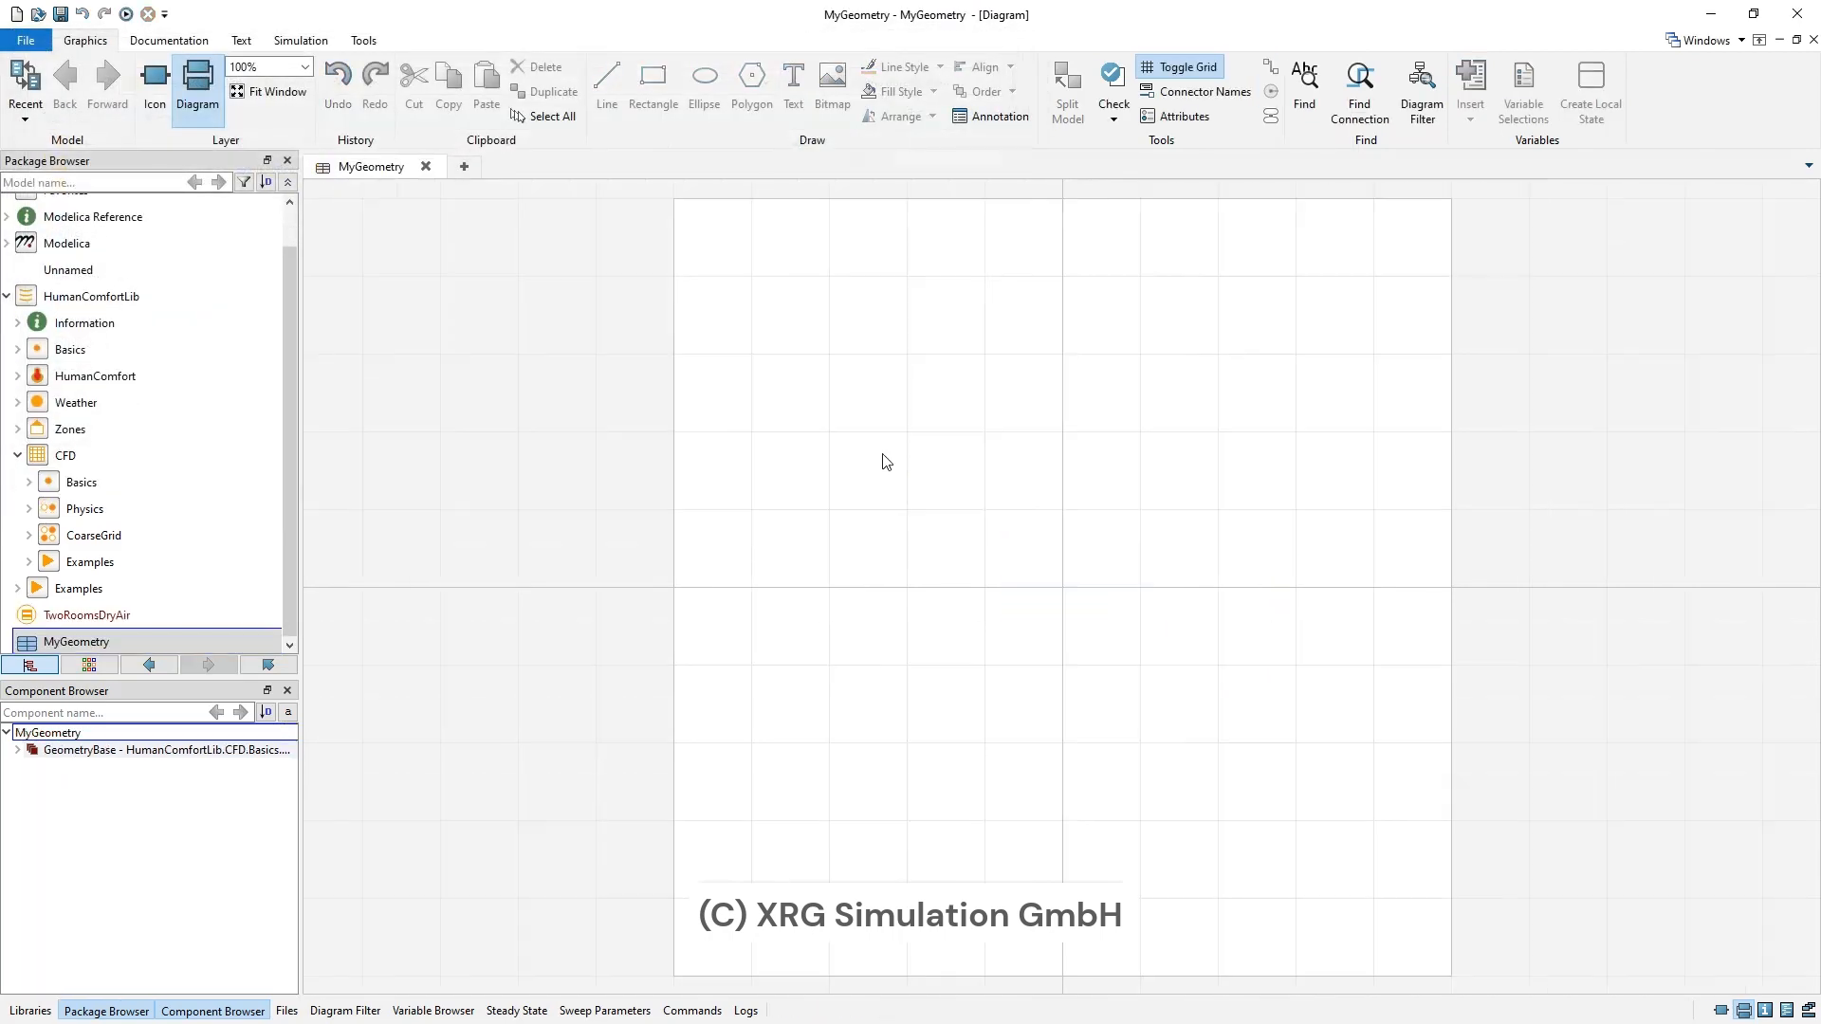
# - Rename the loaded MyGeometry record to TwoRoomBuilding
pyautogui.rightClick(137, 641)
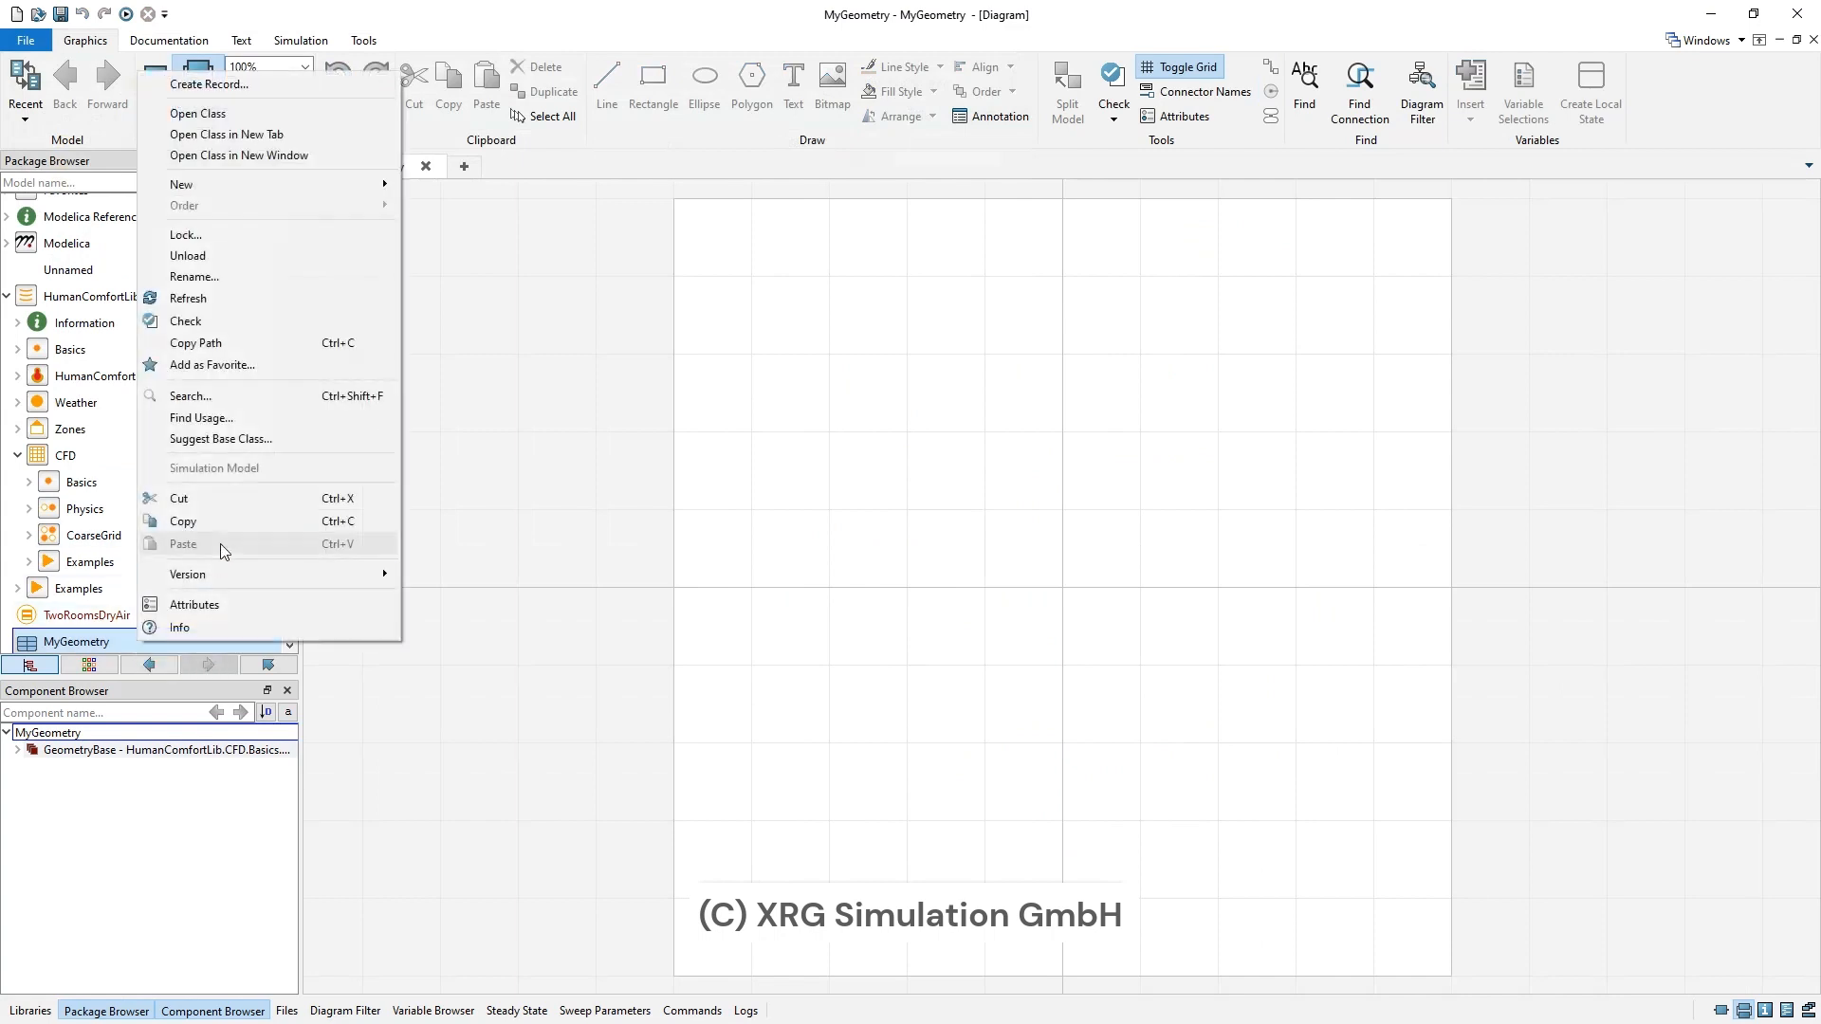
pyautogui.click(230, 276)
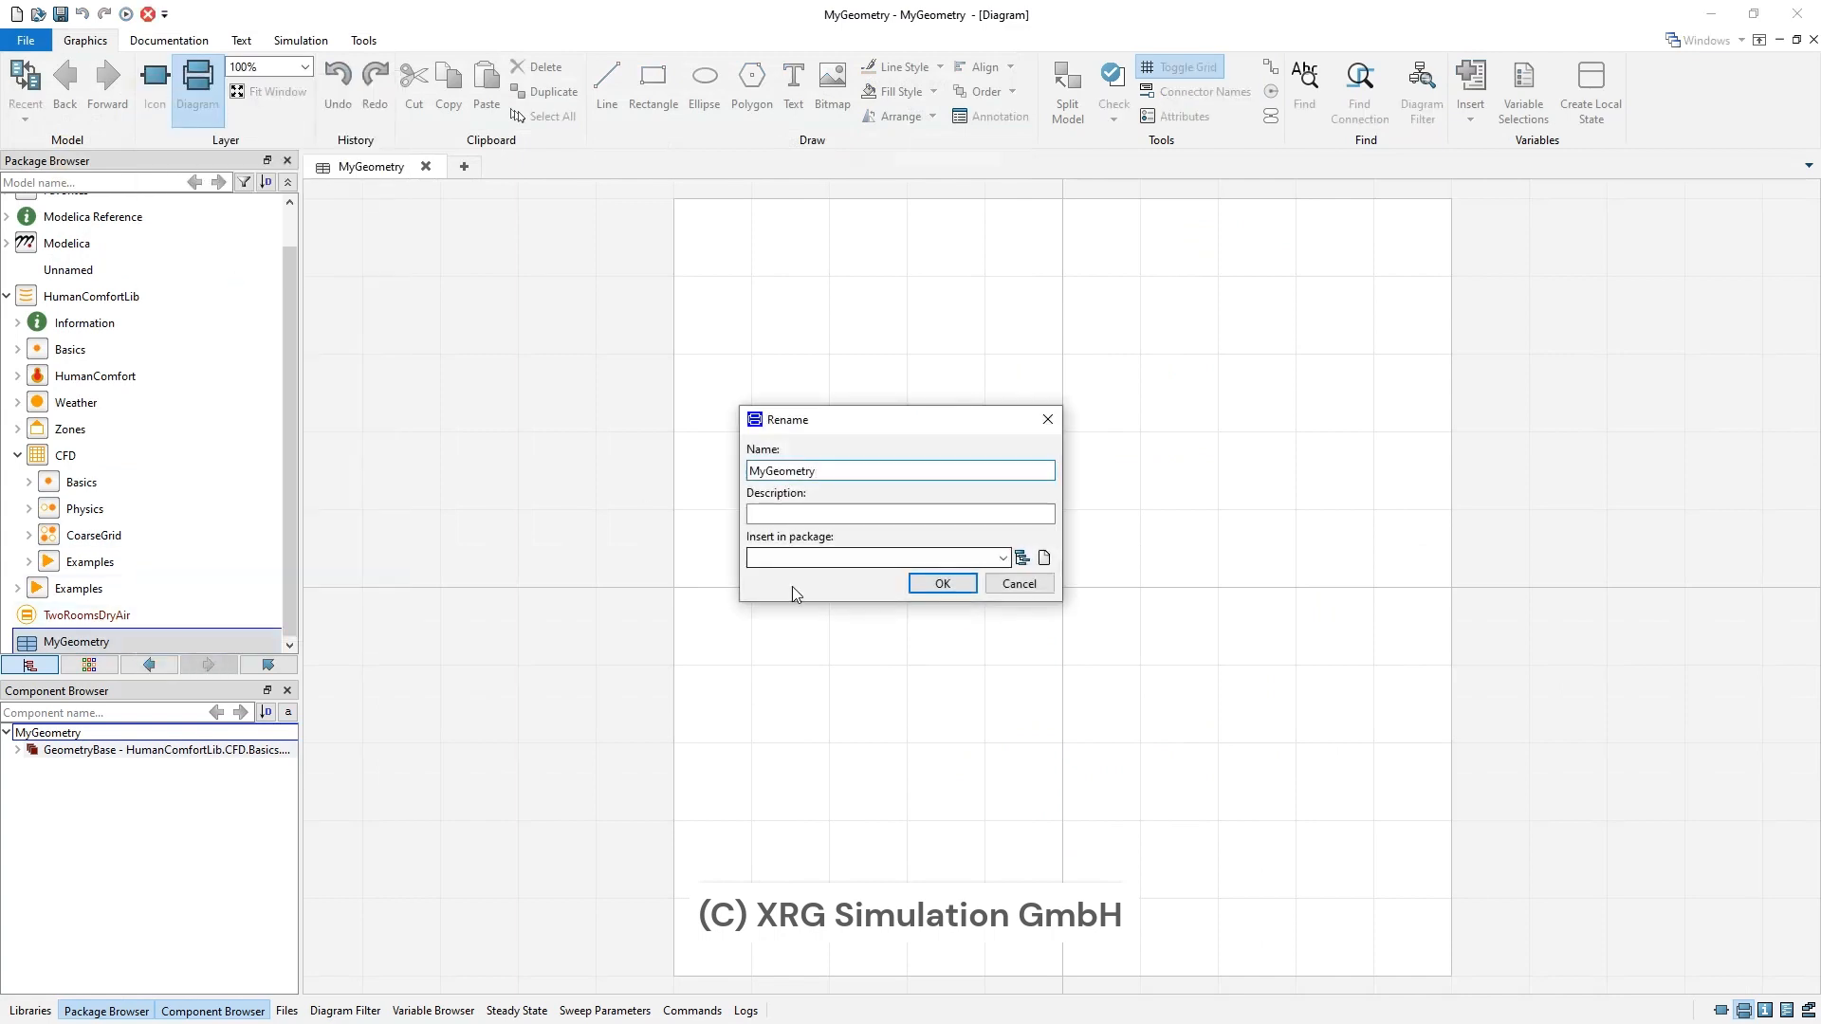
pyautogui.press('BackSpace')
pyautogui.press('BackSpace')
pyautogui.press('BackSpace')
pyautogui.press('BackSpace')
pyautogui.press('BackSpace')
pyautogui.press('BackSpace')
pyautogui.press('BackSpace')
pyautogui.press('BackSpace')
pyautogui.press('BackSpace')
pyautogui.press('BackSpace')
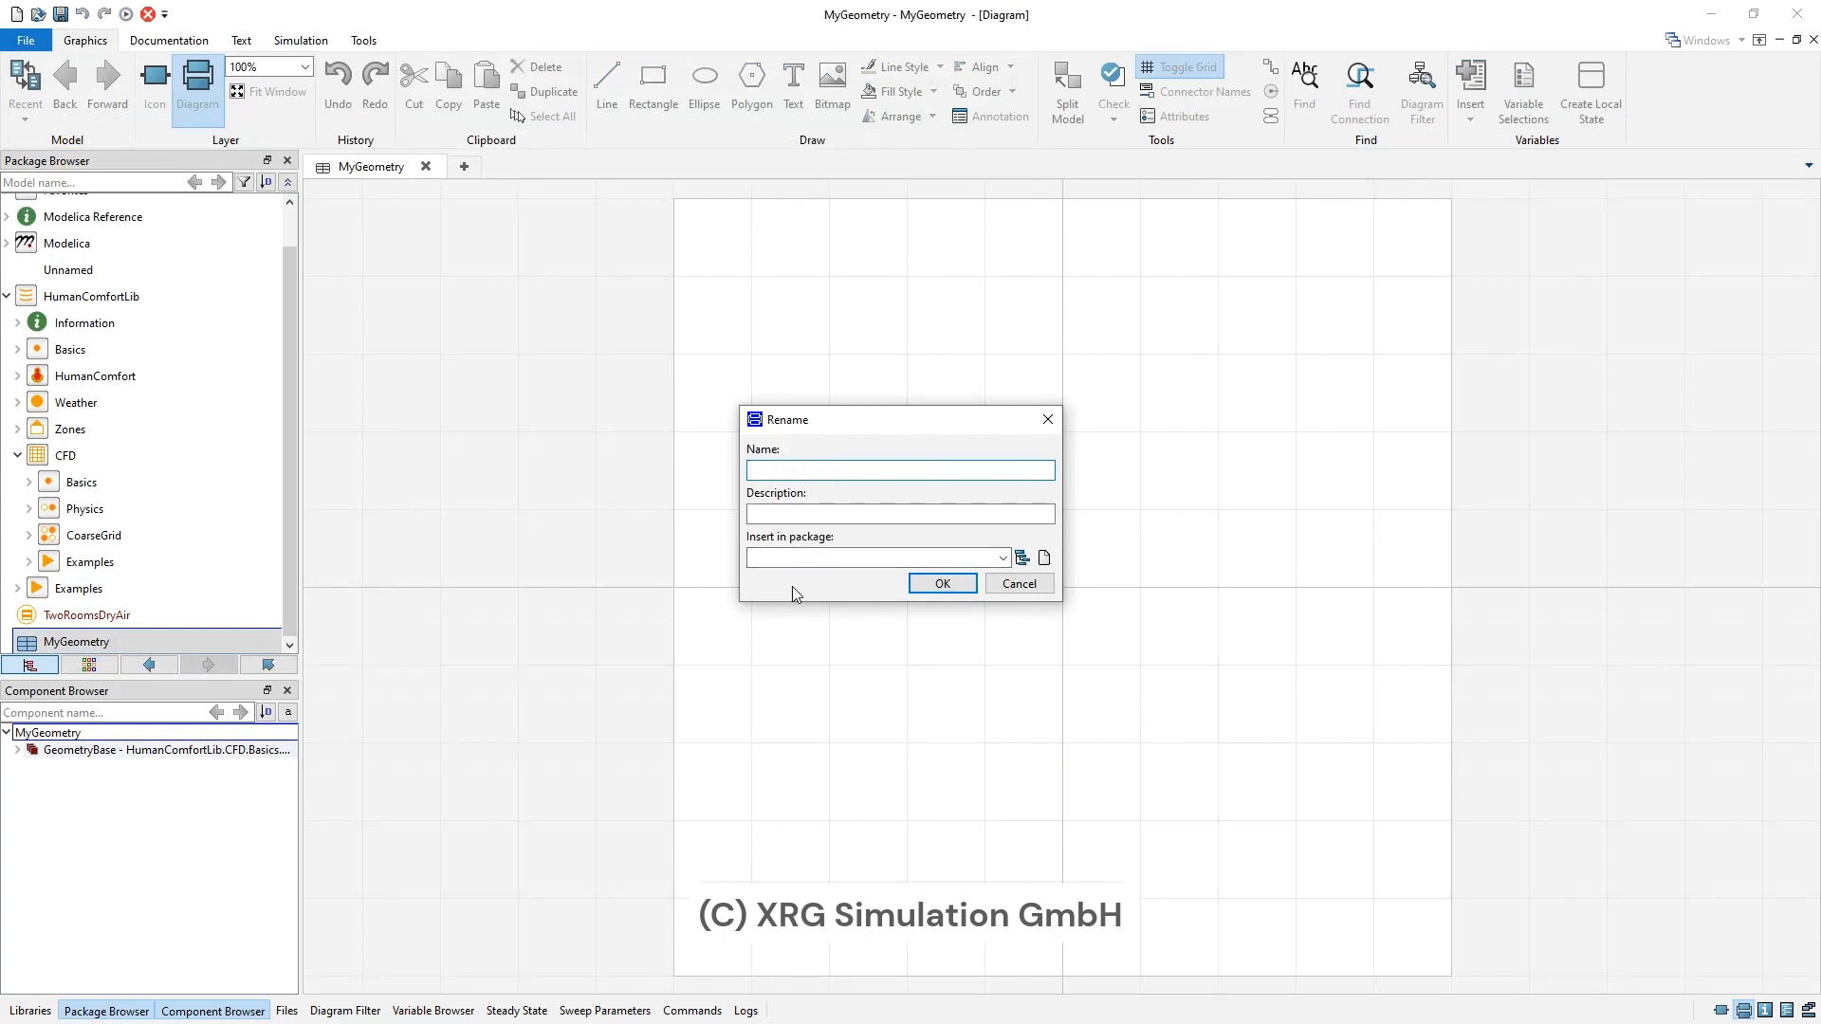
pyautogui.write('TwoBuild')
pyautogui.press('BackSpace')
pyautogui.press('BackSpace')
pyautogui.press('BackSpace')
pyautogui.press('BackSpace')
pyautogui.press('BackSpace')
pyautogui.write('RoomBuilding')
pyautogui.press('Return')
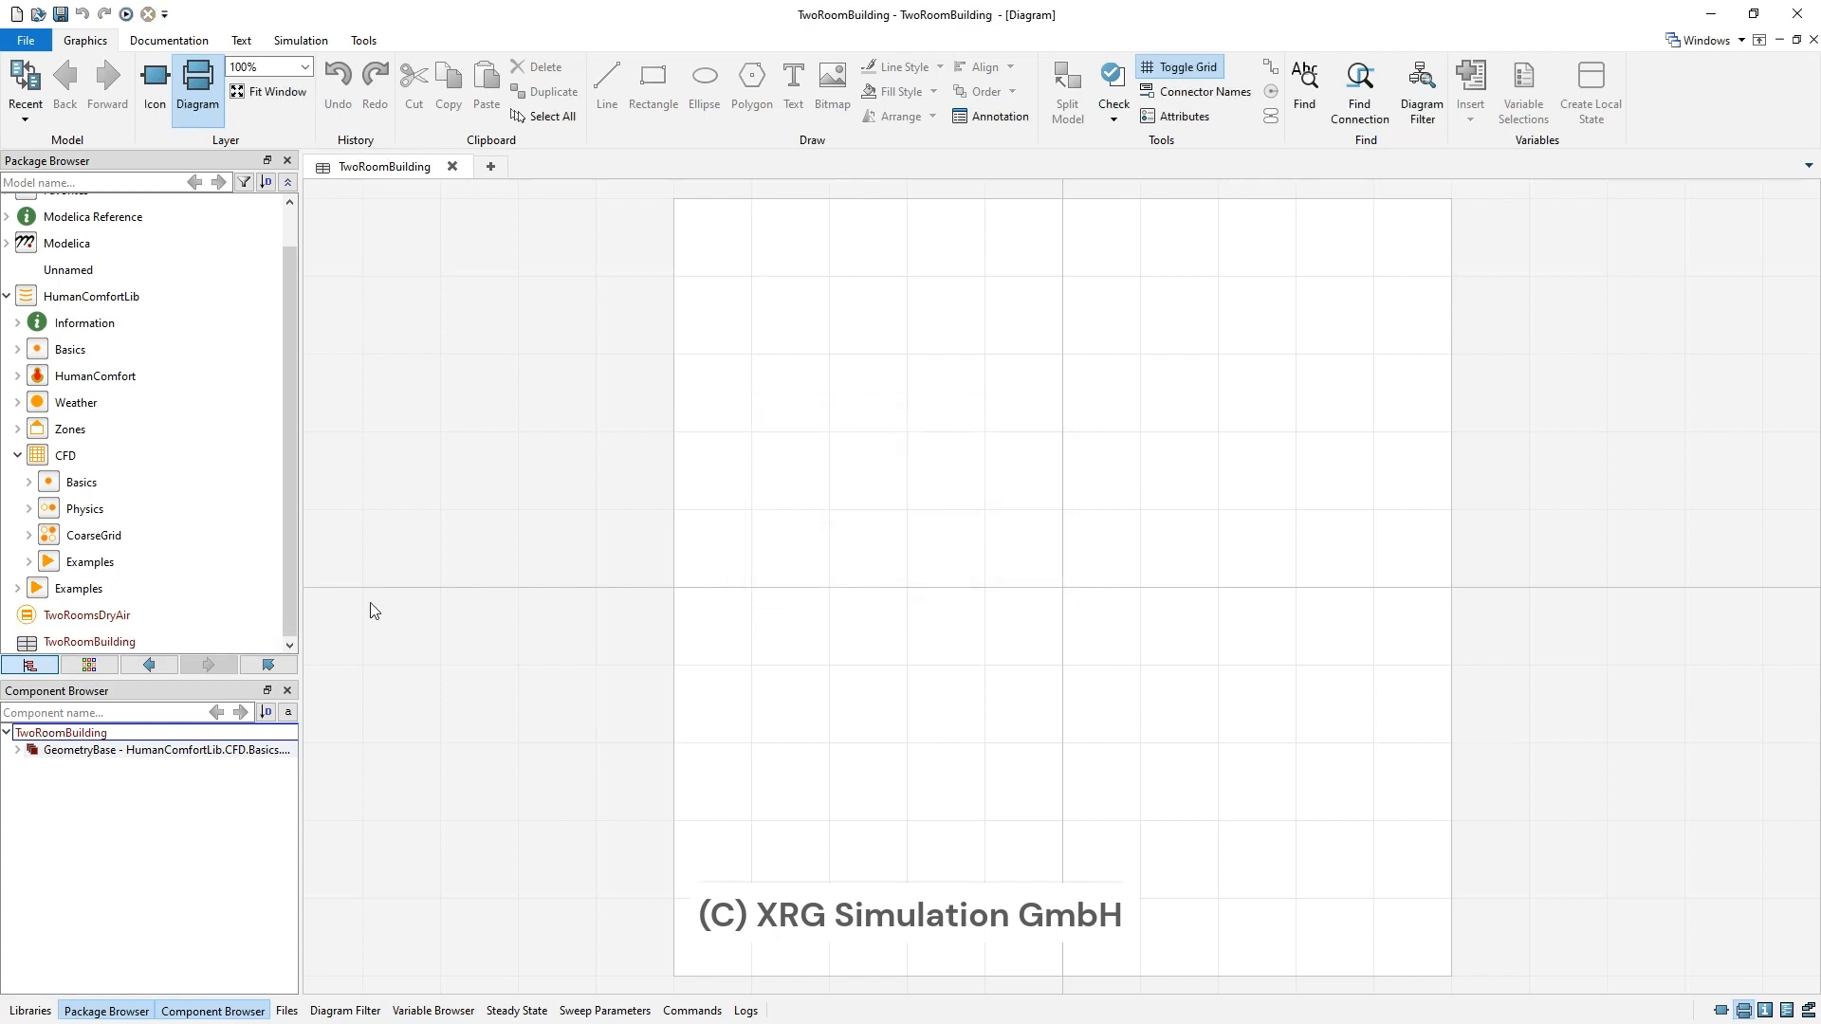
# - In the TwoRoomsDryAir model, set the grid component's GeometryRecord to TwoRoomBuilding and enable computeRadiation
pyautogui.doubleClick(175, 614)
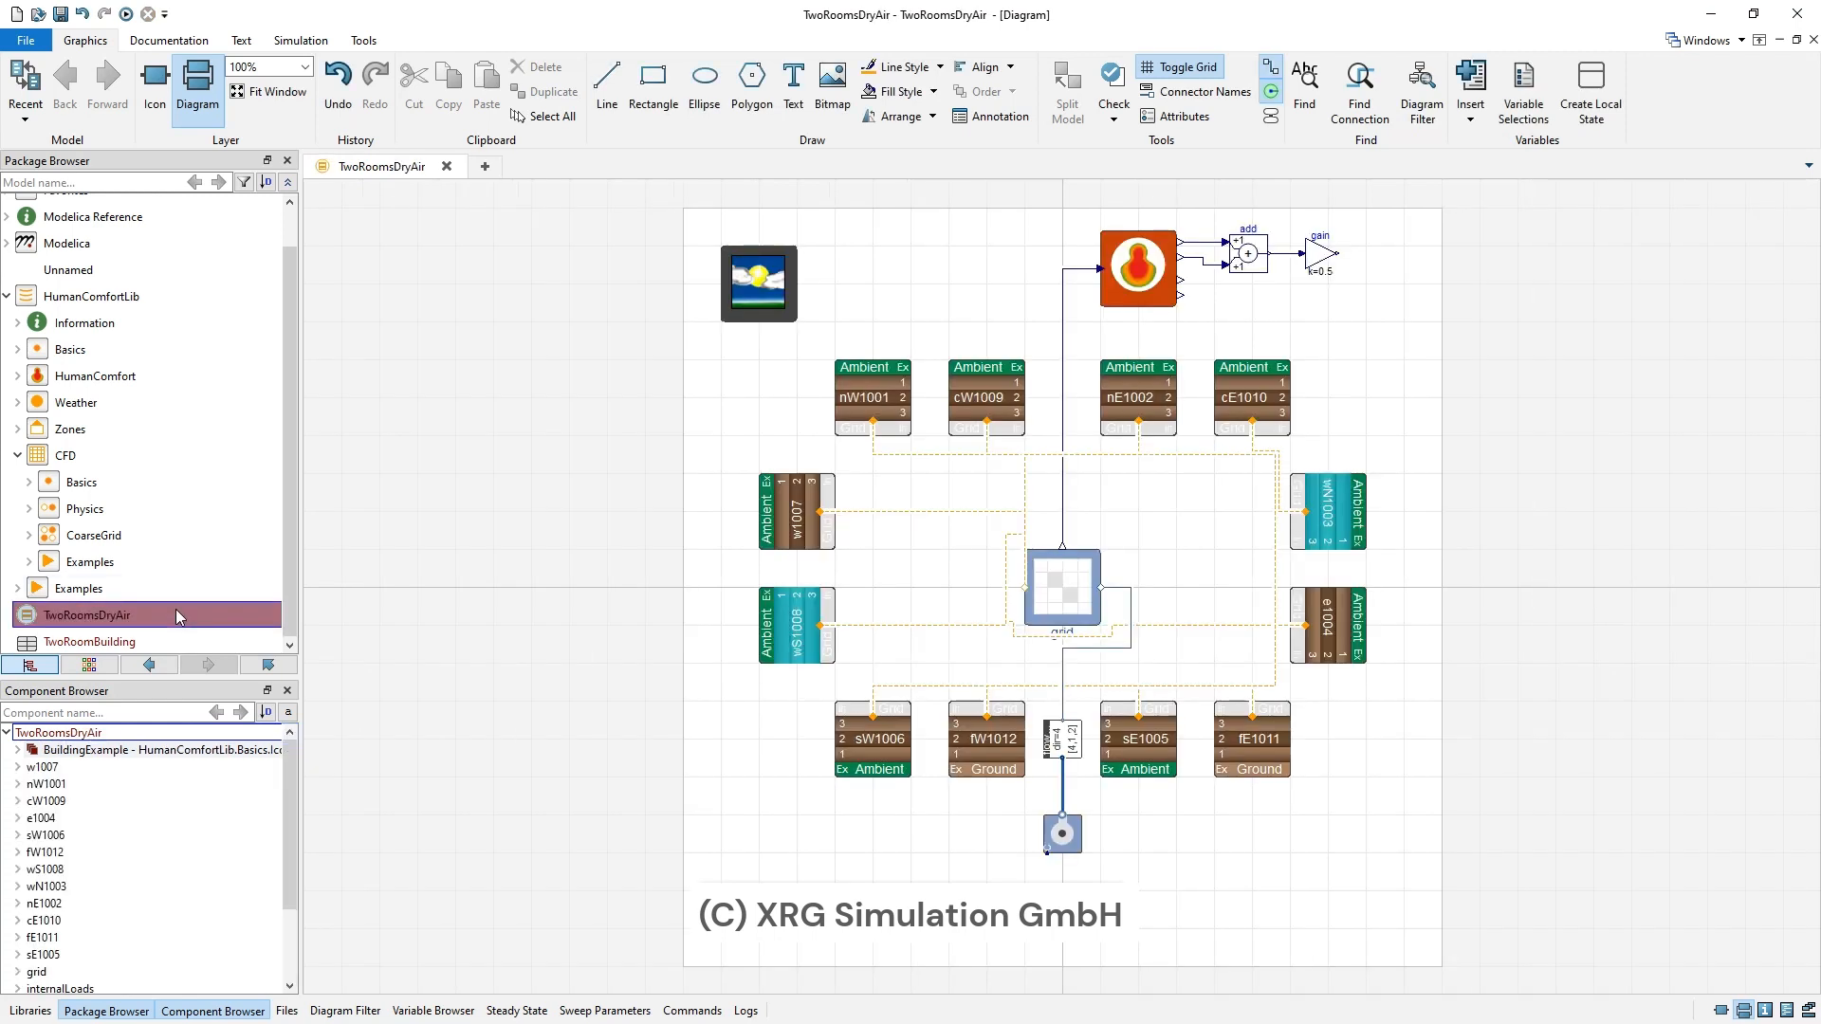
pyautogui.doubleClick(1068, 596)
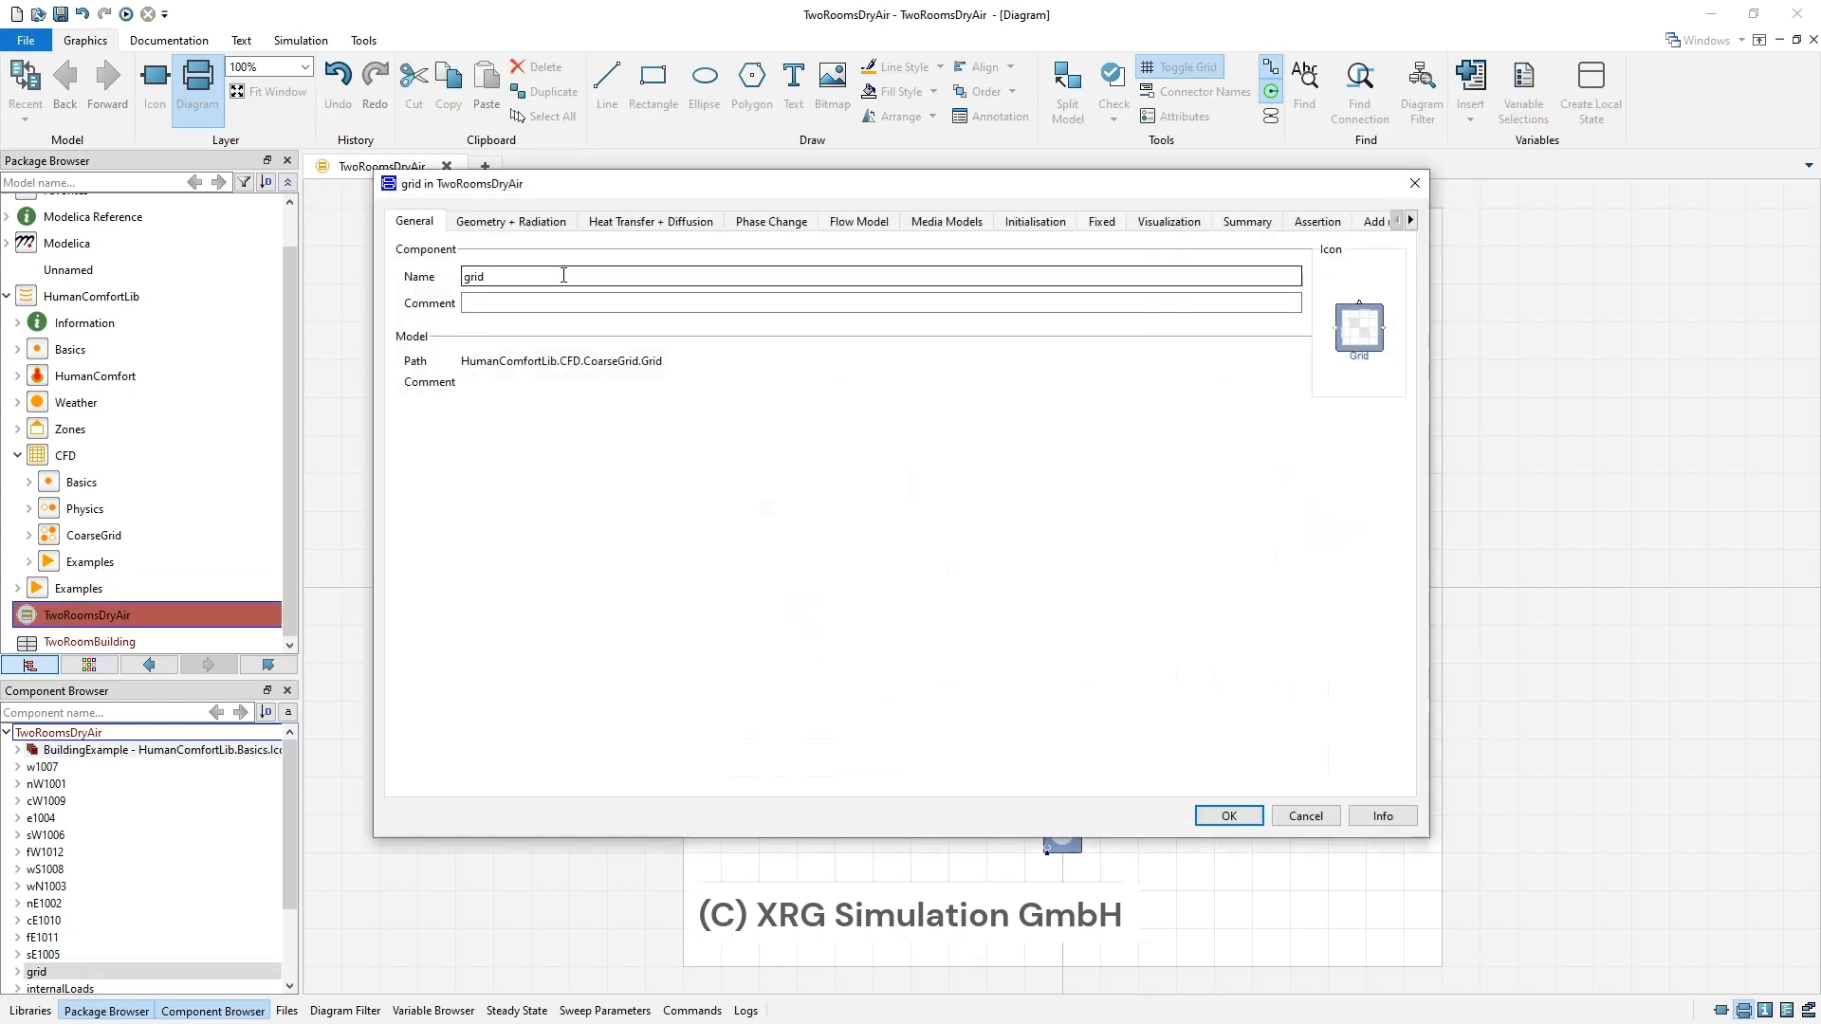
pyautogui.click(518, 224)
pyautogui.click(697, 282)
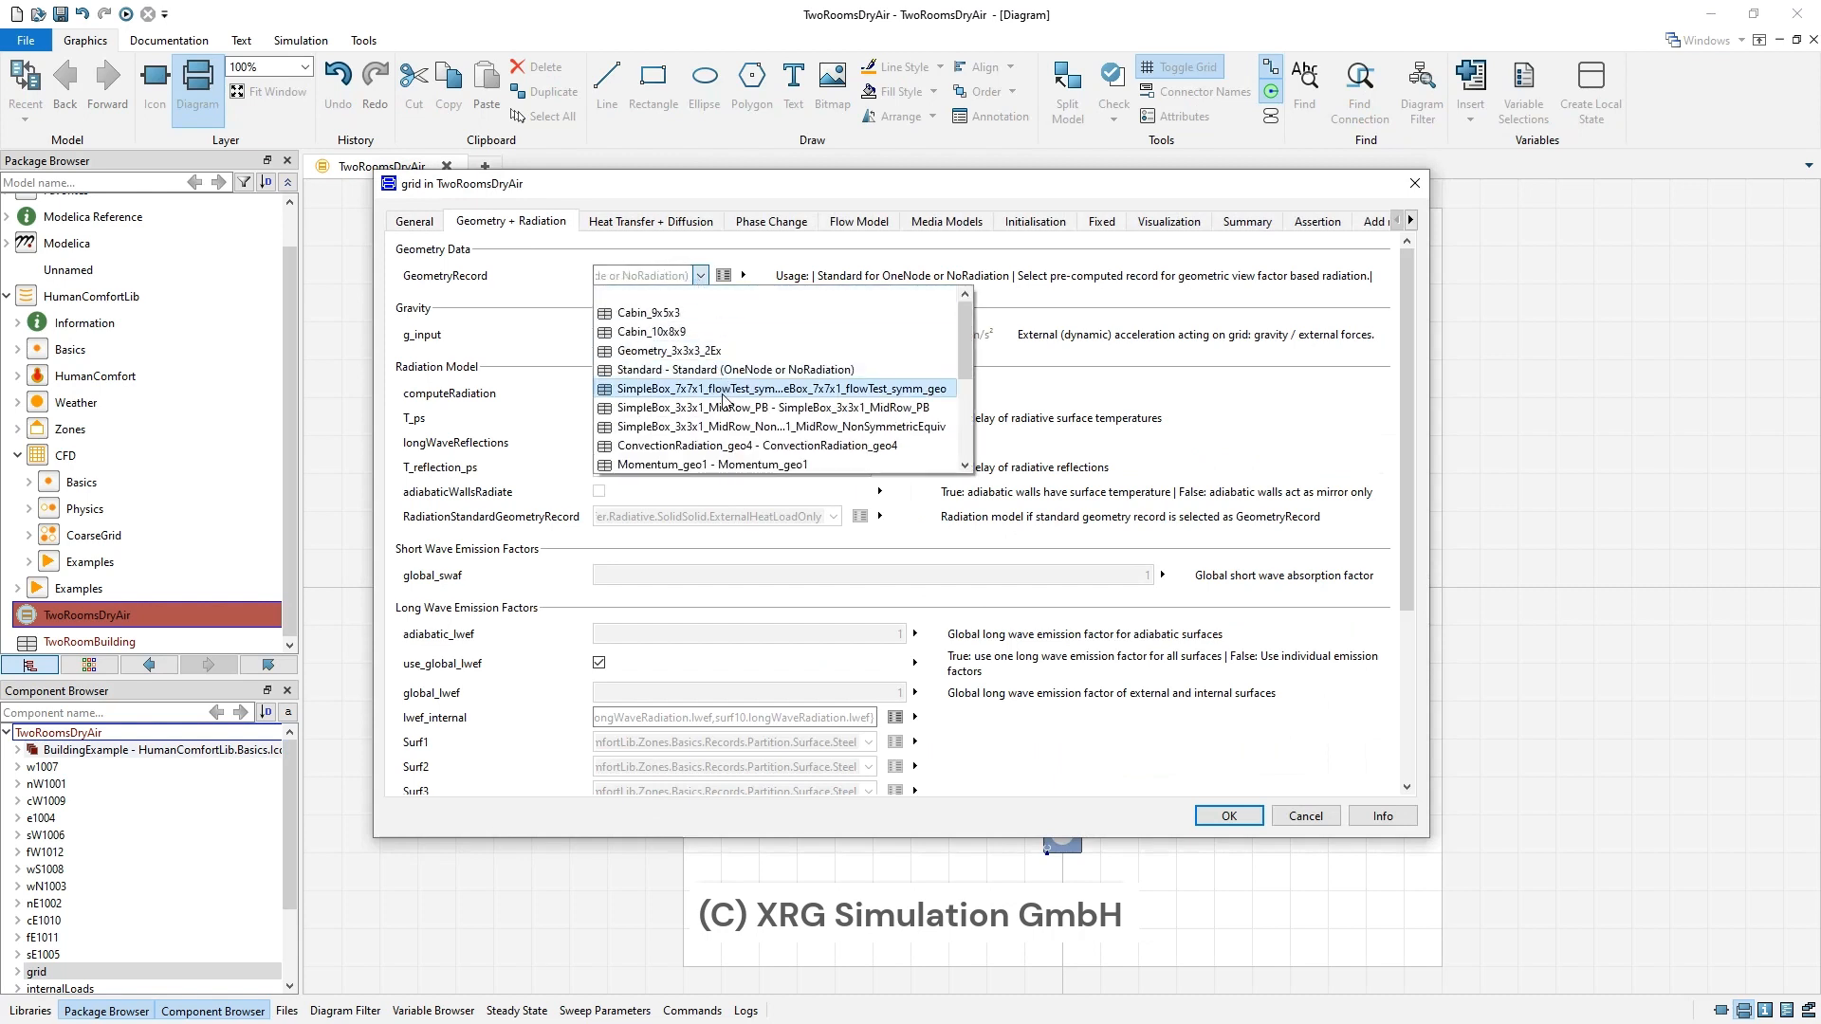
pyautogui.scroll(-5, 725, 398)
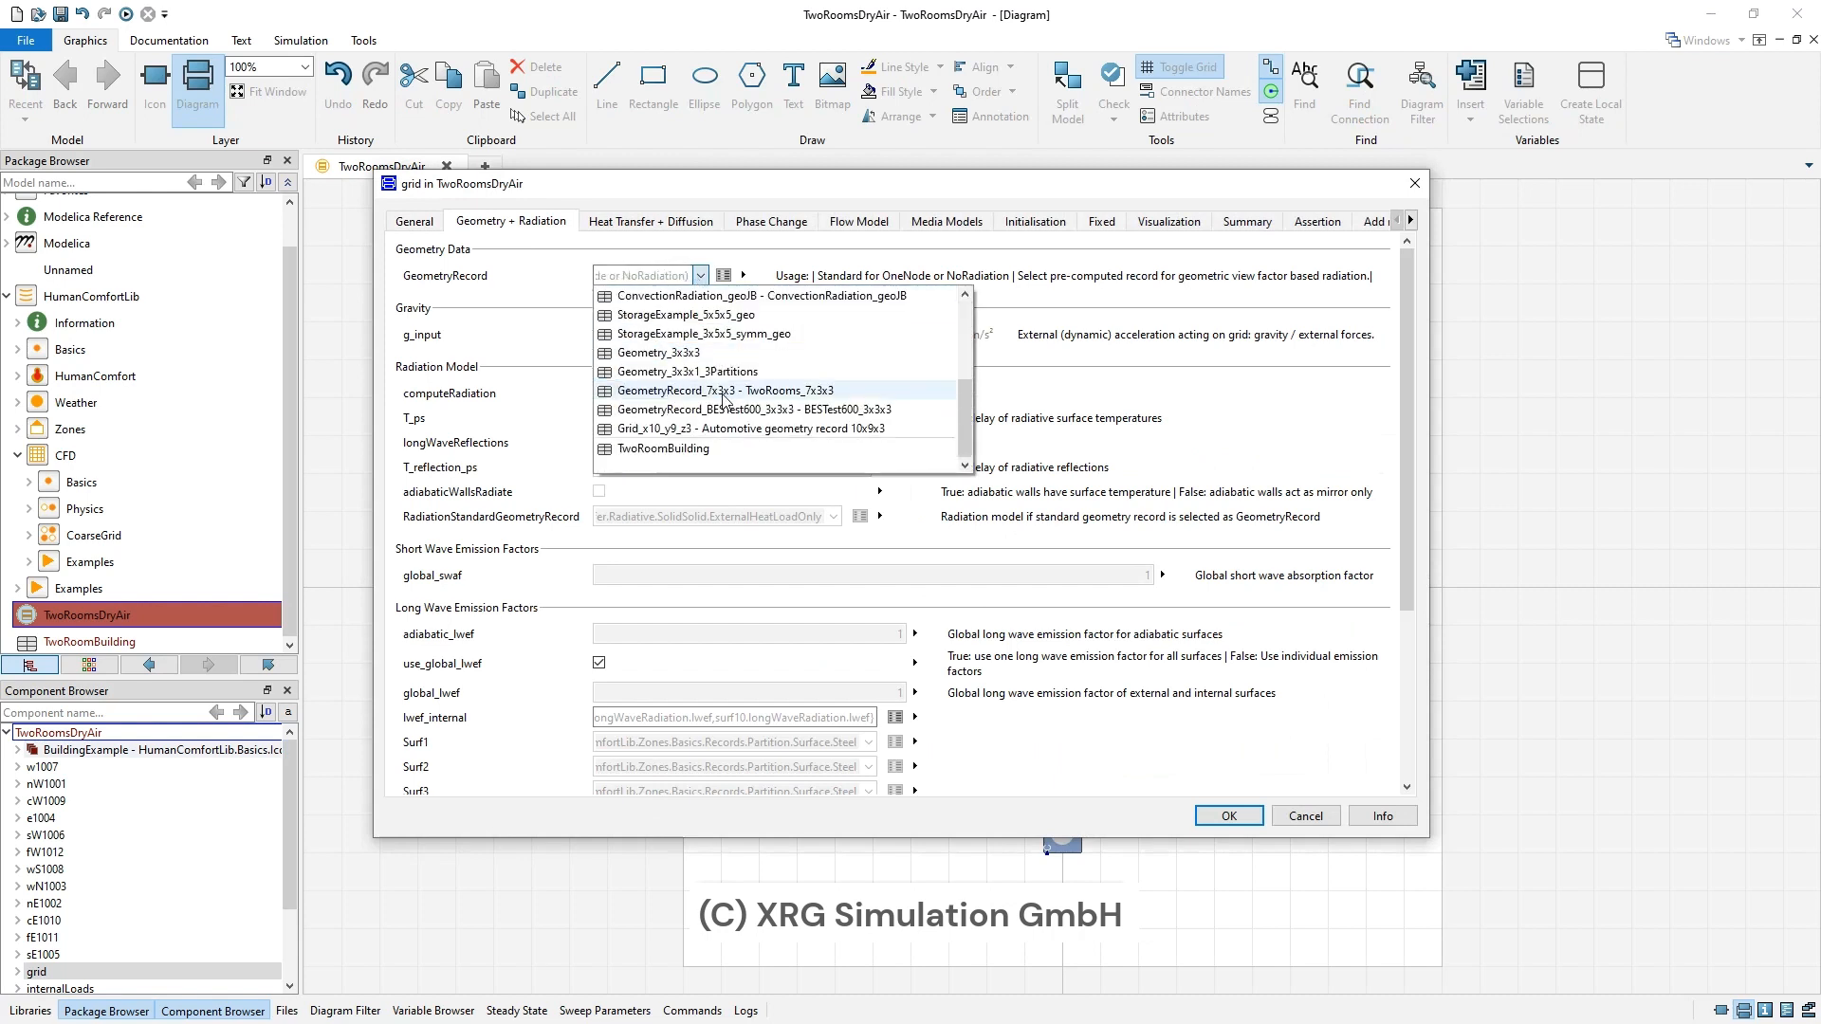
pyautogui.click(710, 450)
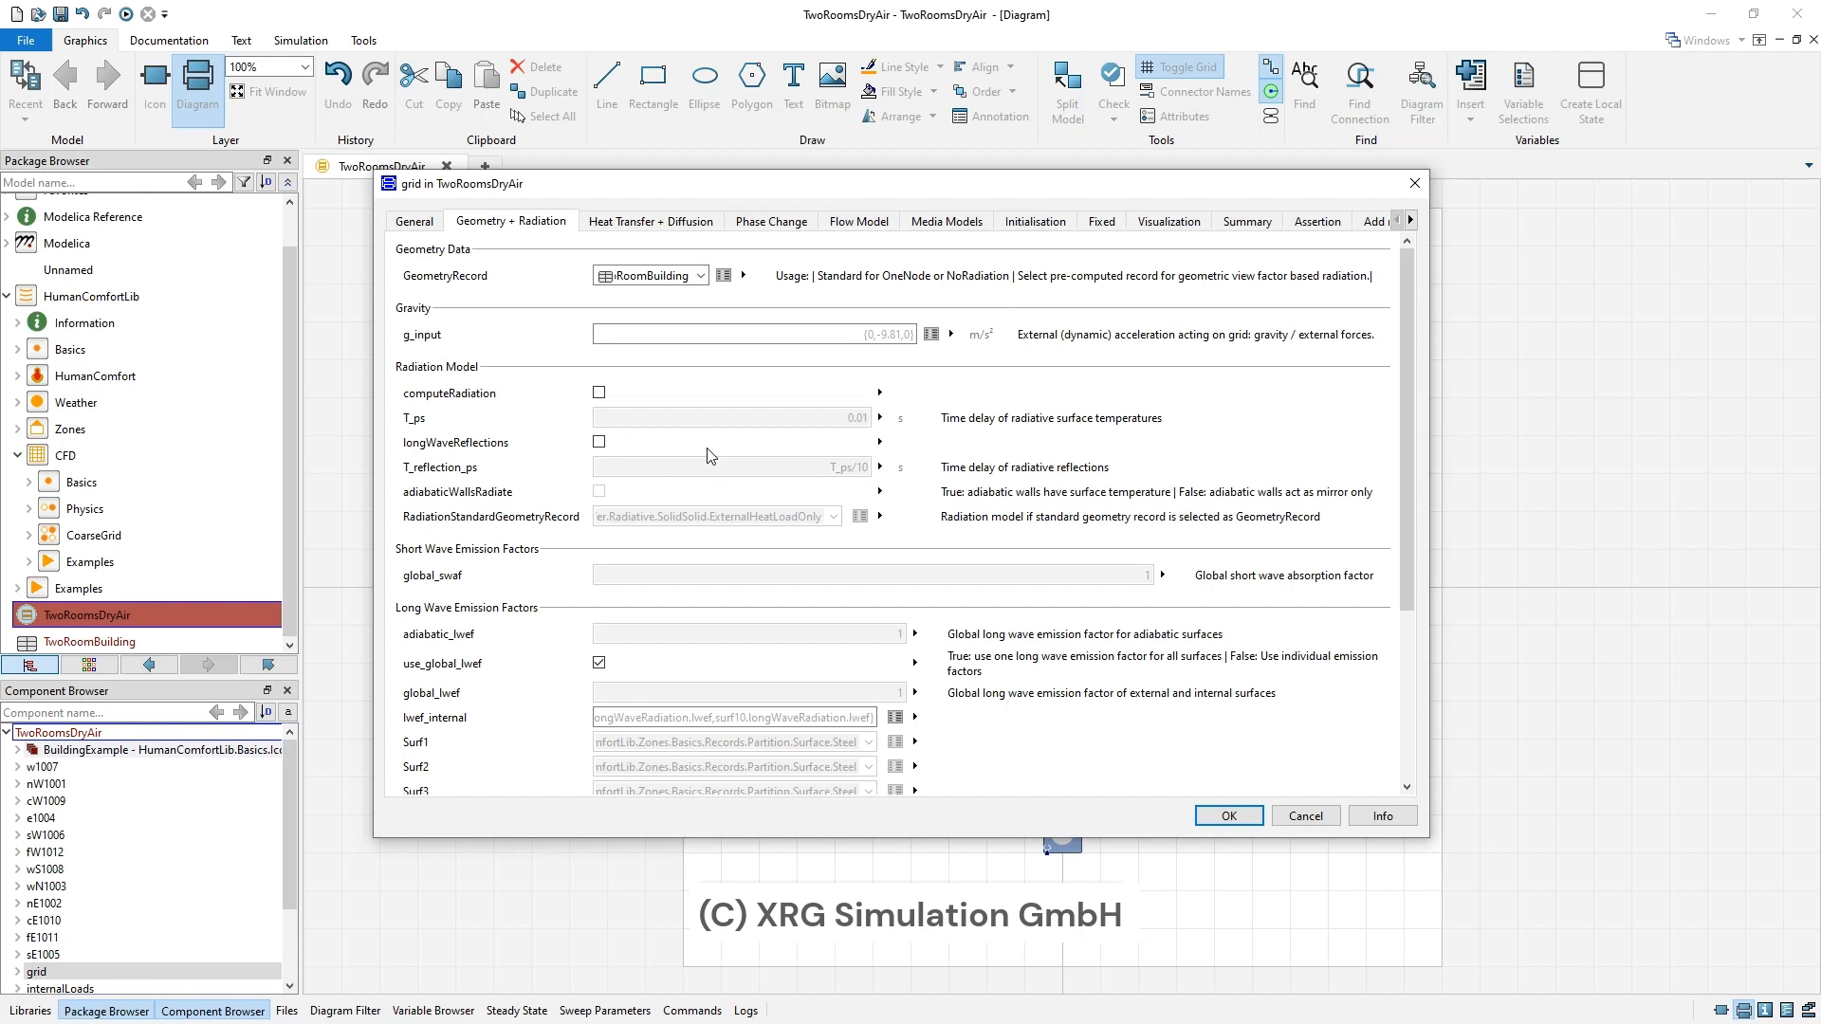
pyautogui.click(599, 393)
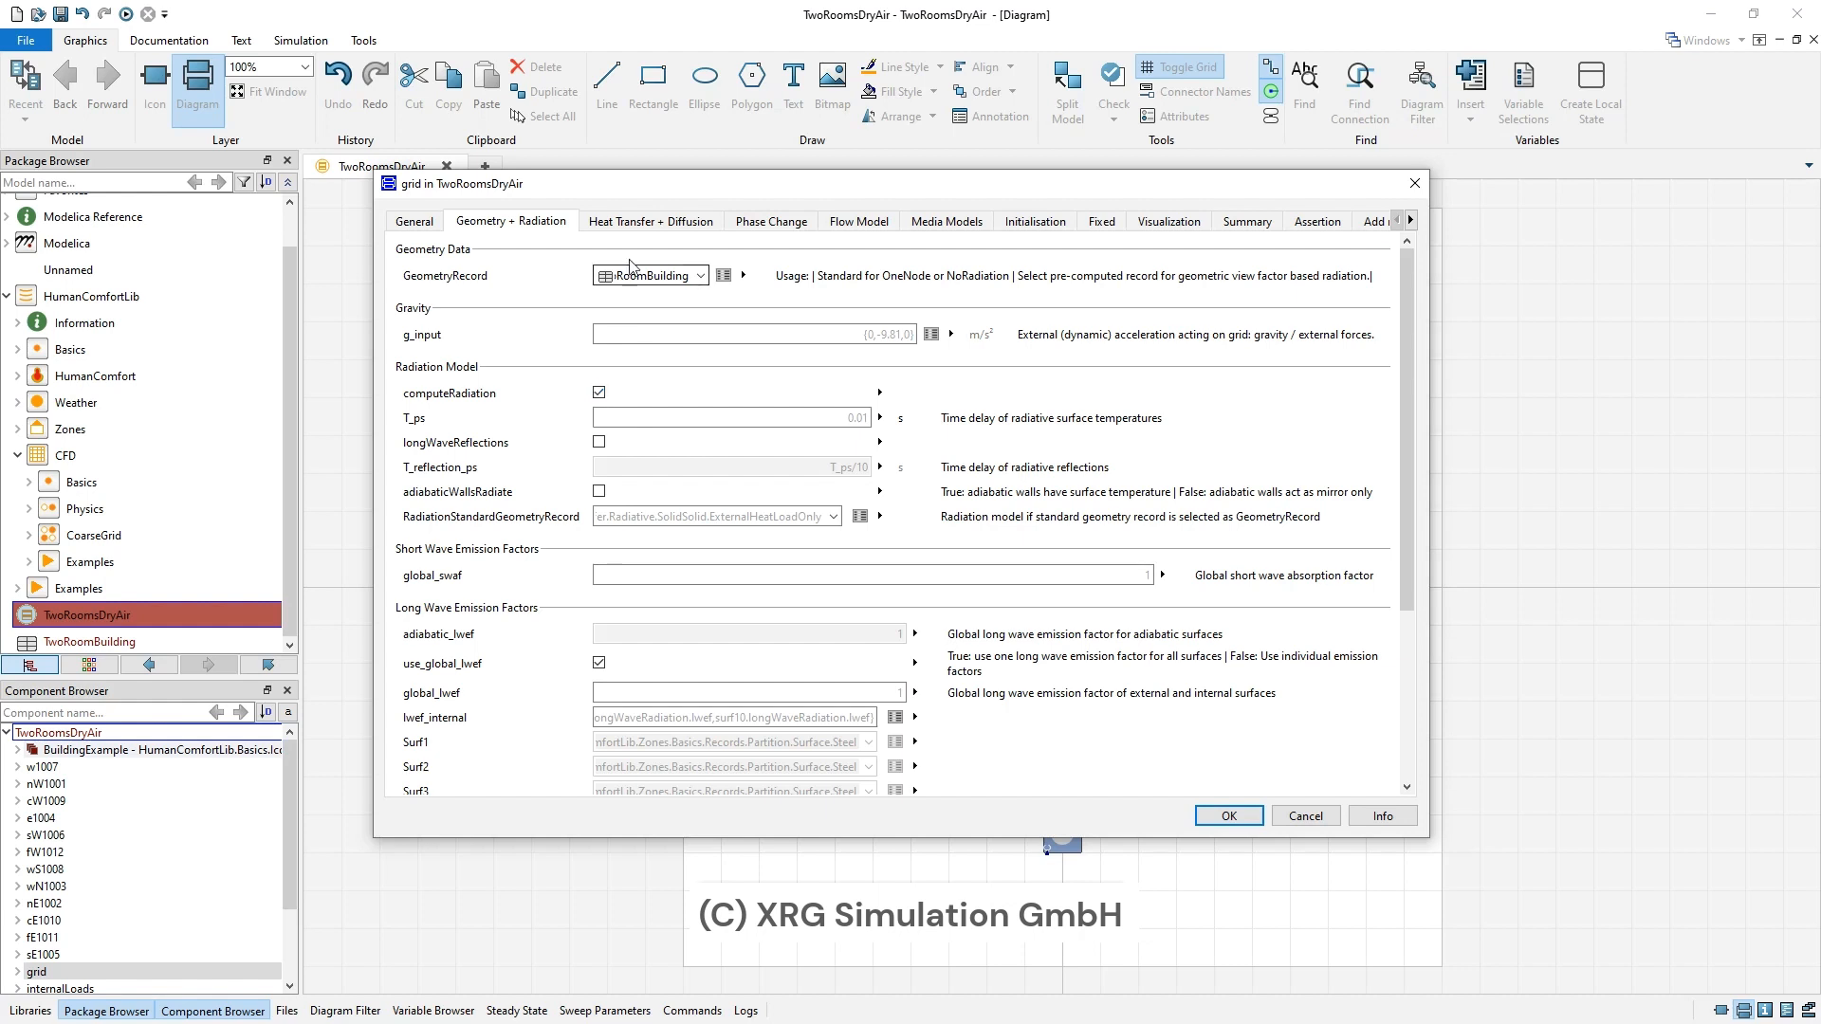
# - Review the grid's heat transfer, phase change and flow model settings, and set its gas medium to GridMixtureGasMoistAir
pyautogui.click(645, 227)
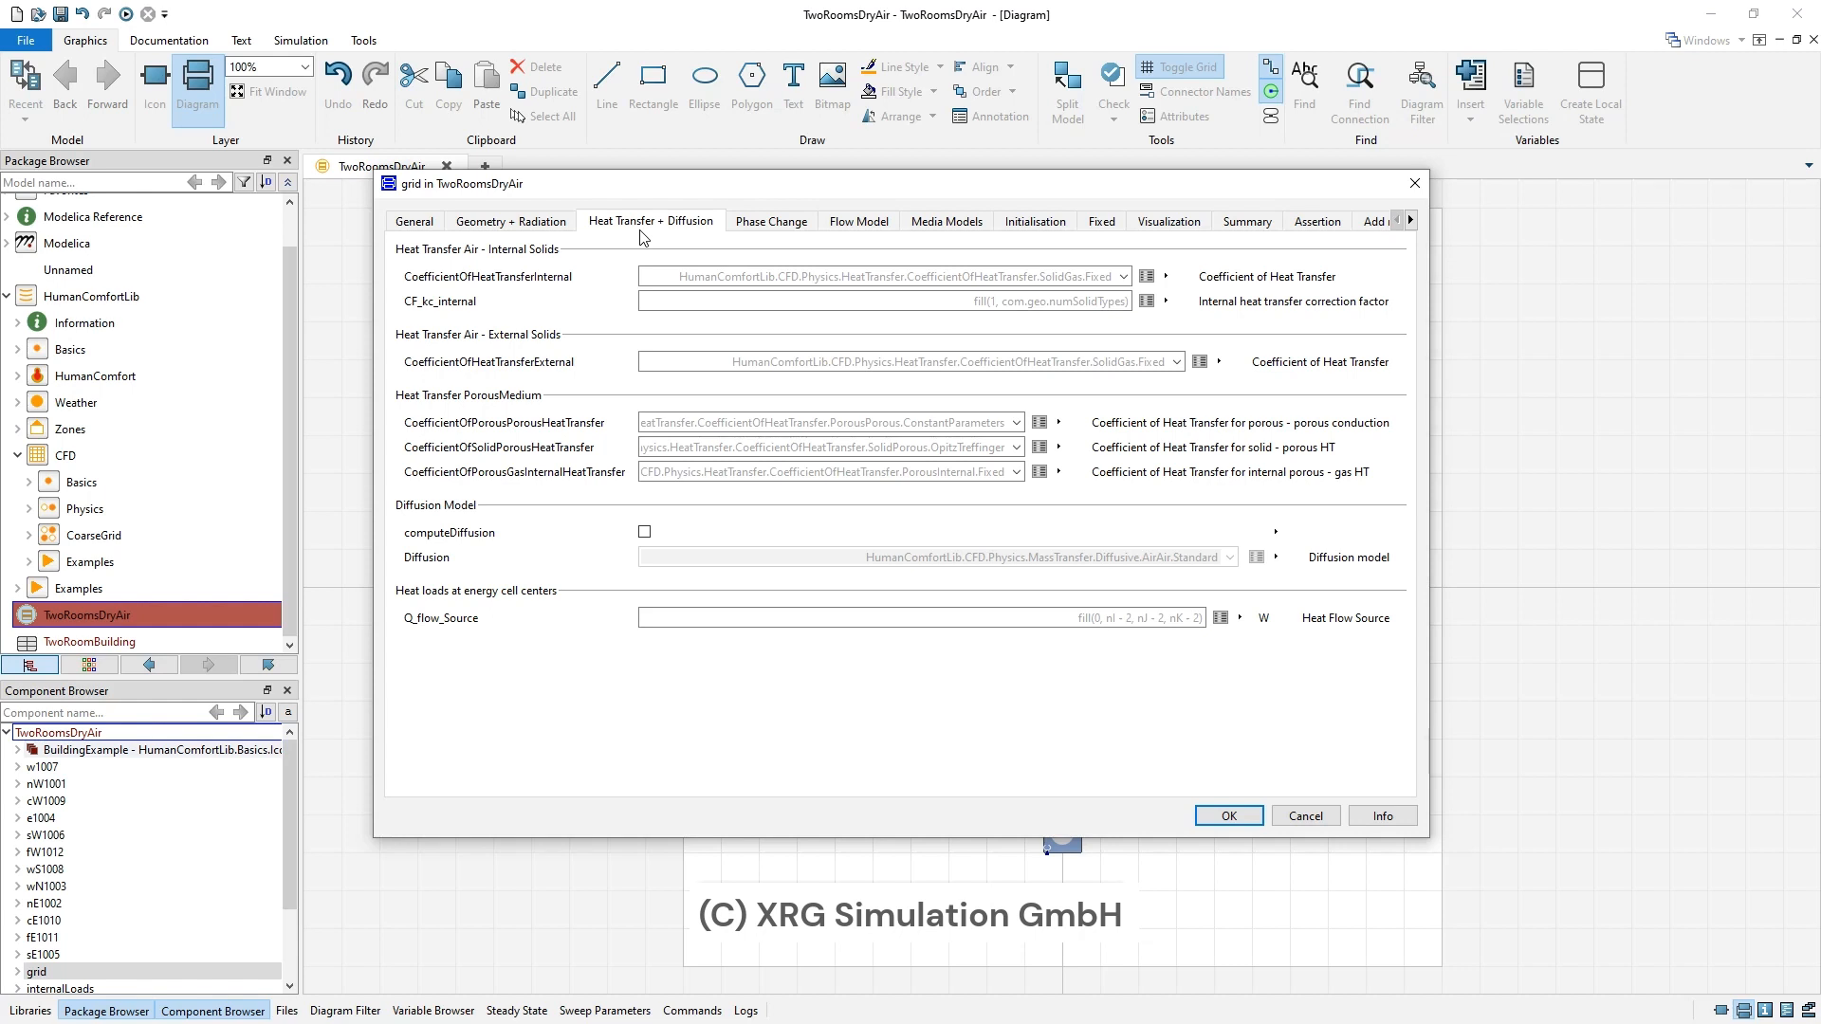
pyautogui.click(763, 232)
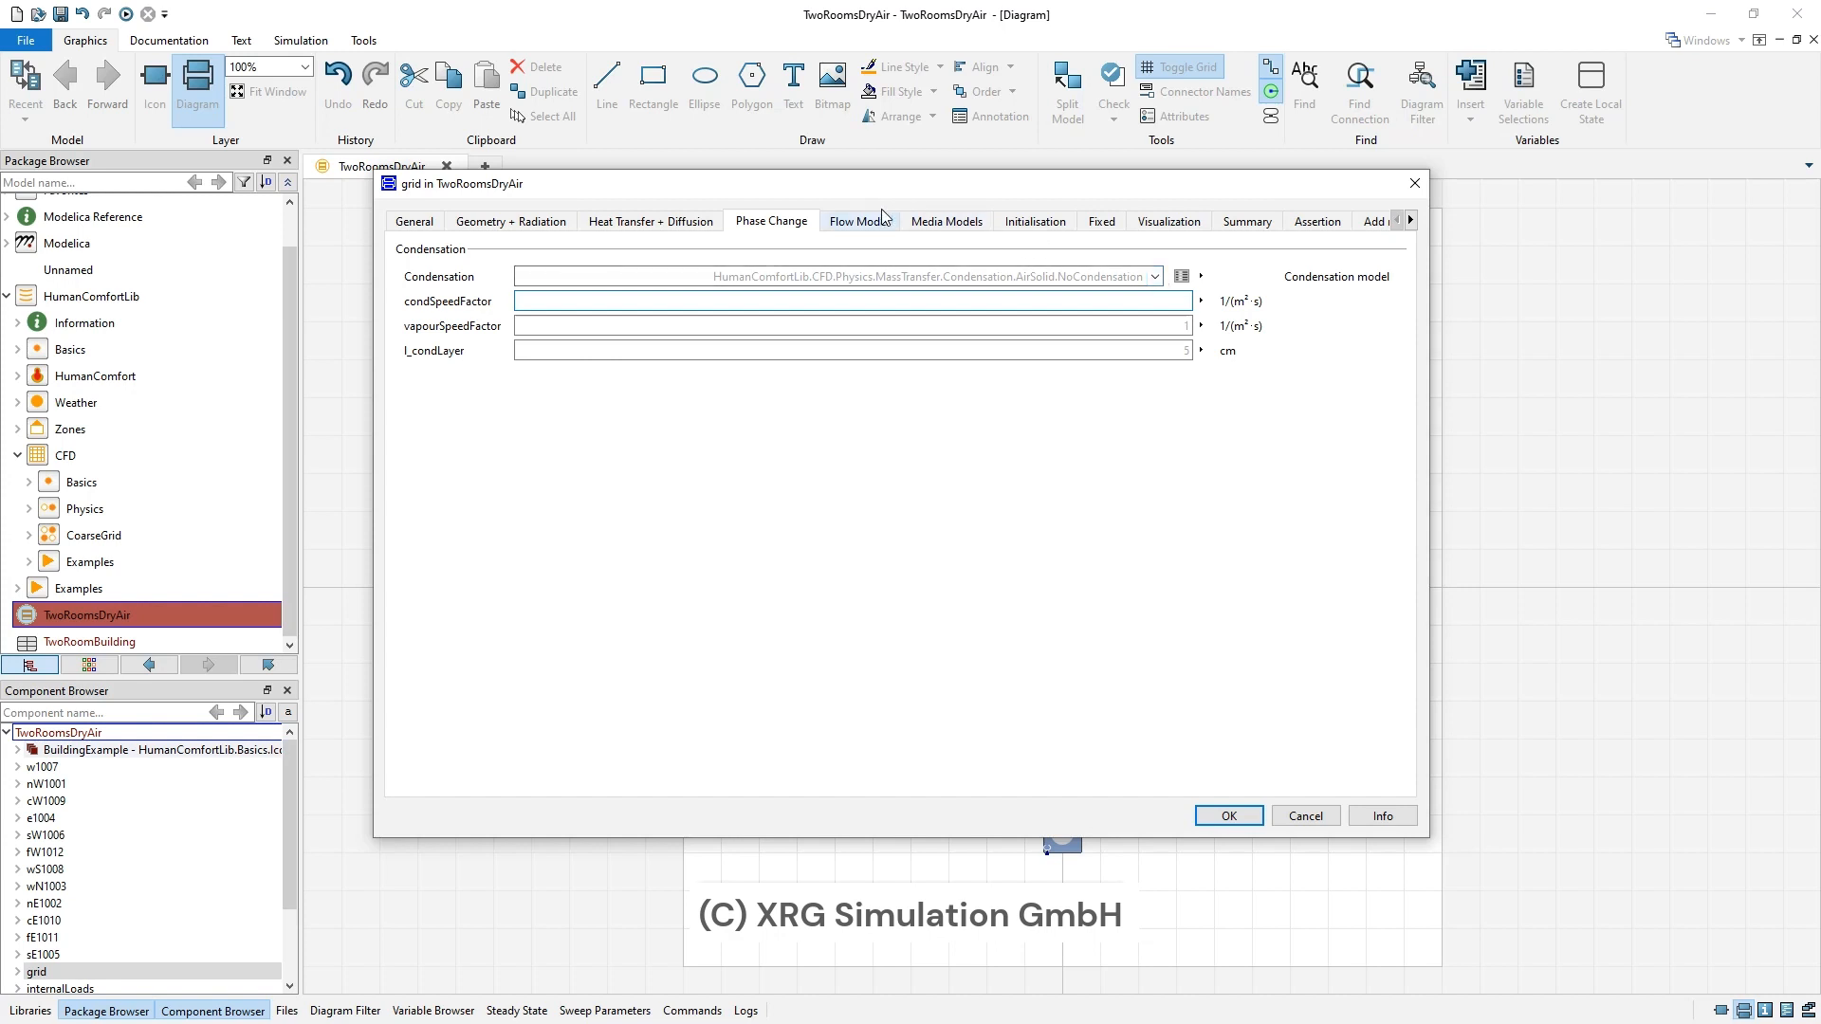
pyautogui.click(855, 226)
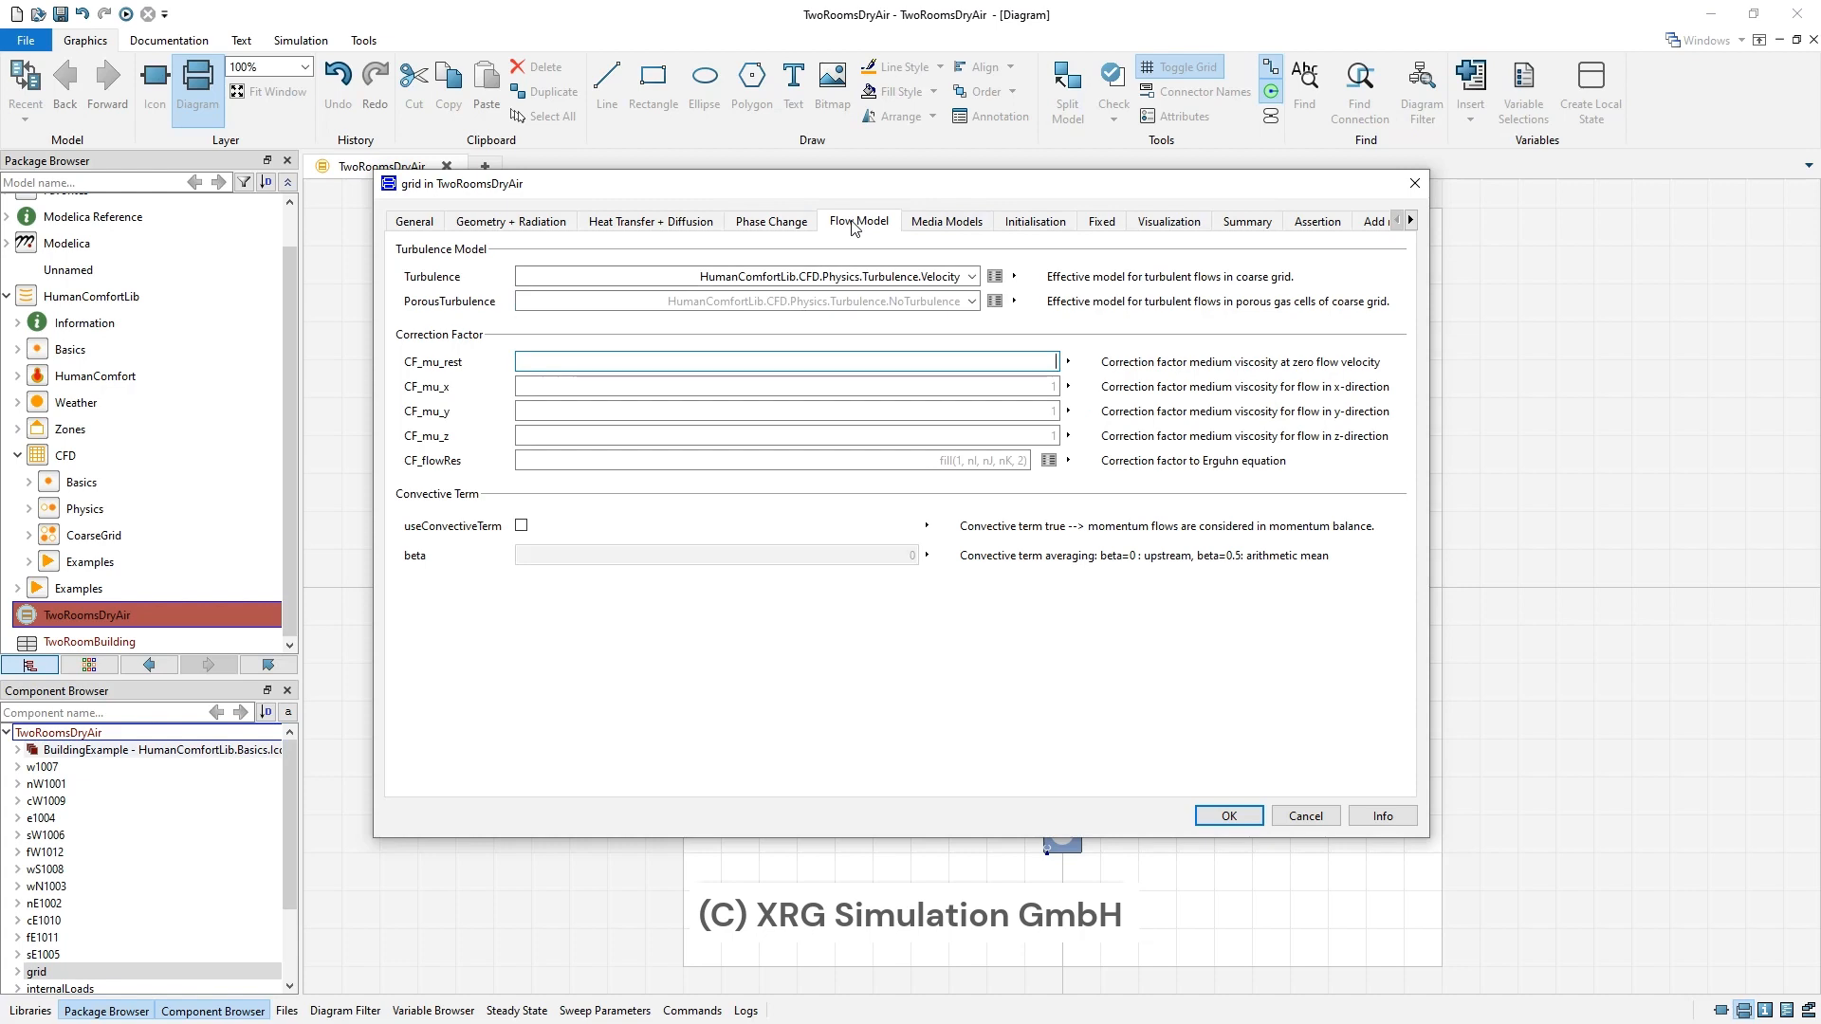
pyautogui.click(937, 226)
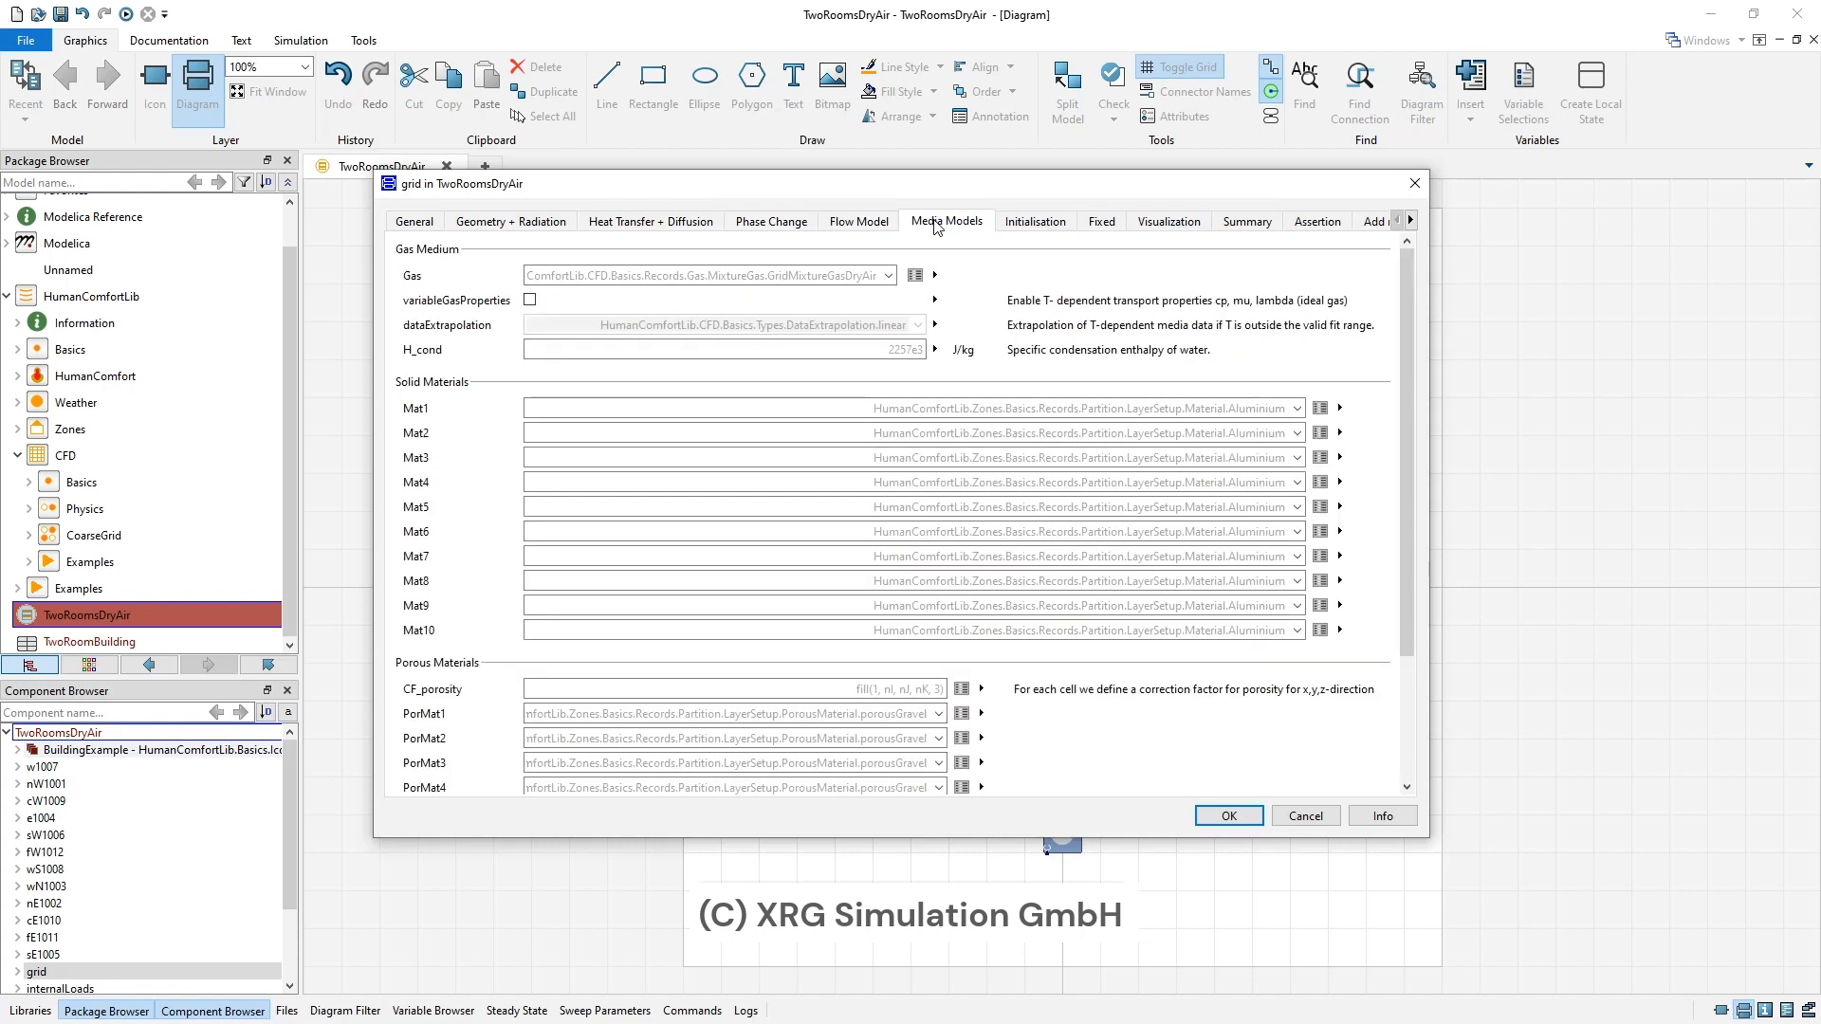
pyautogui.click(889, 275)
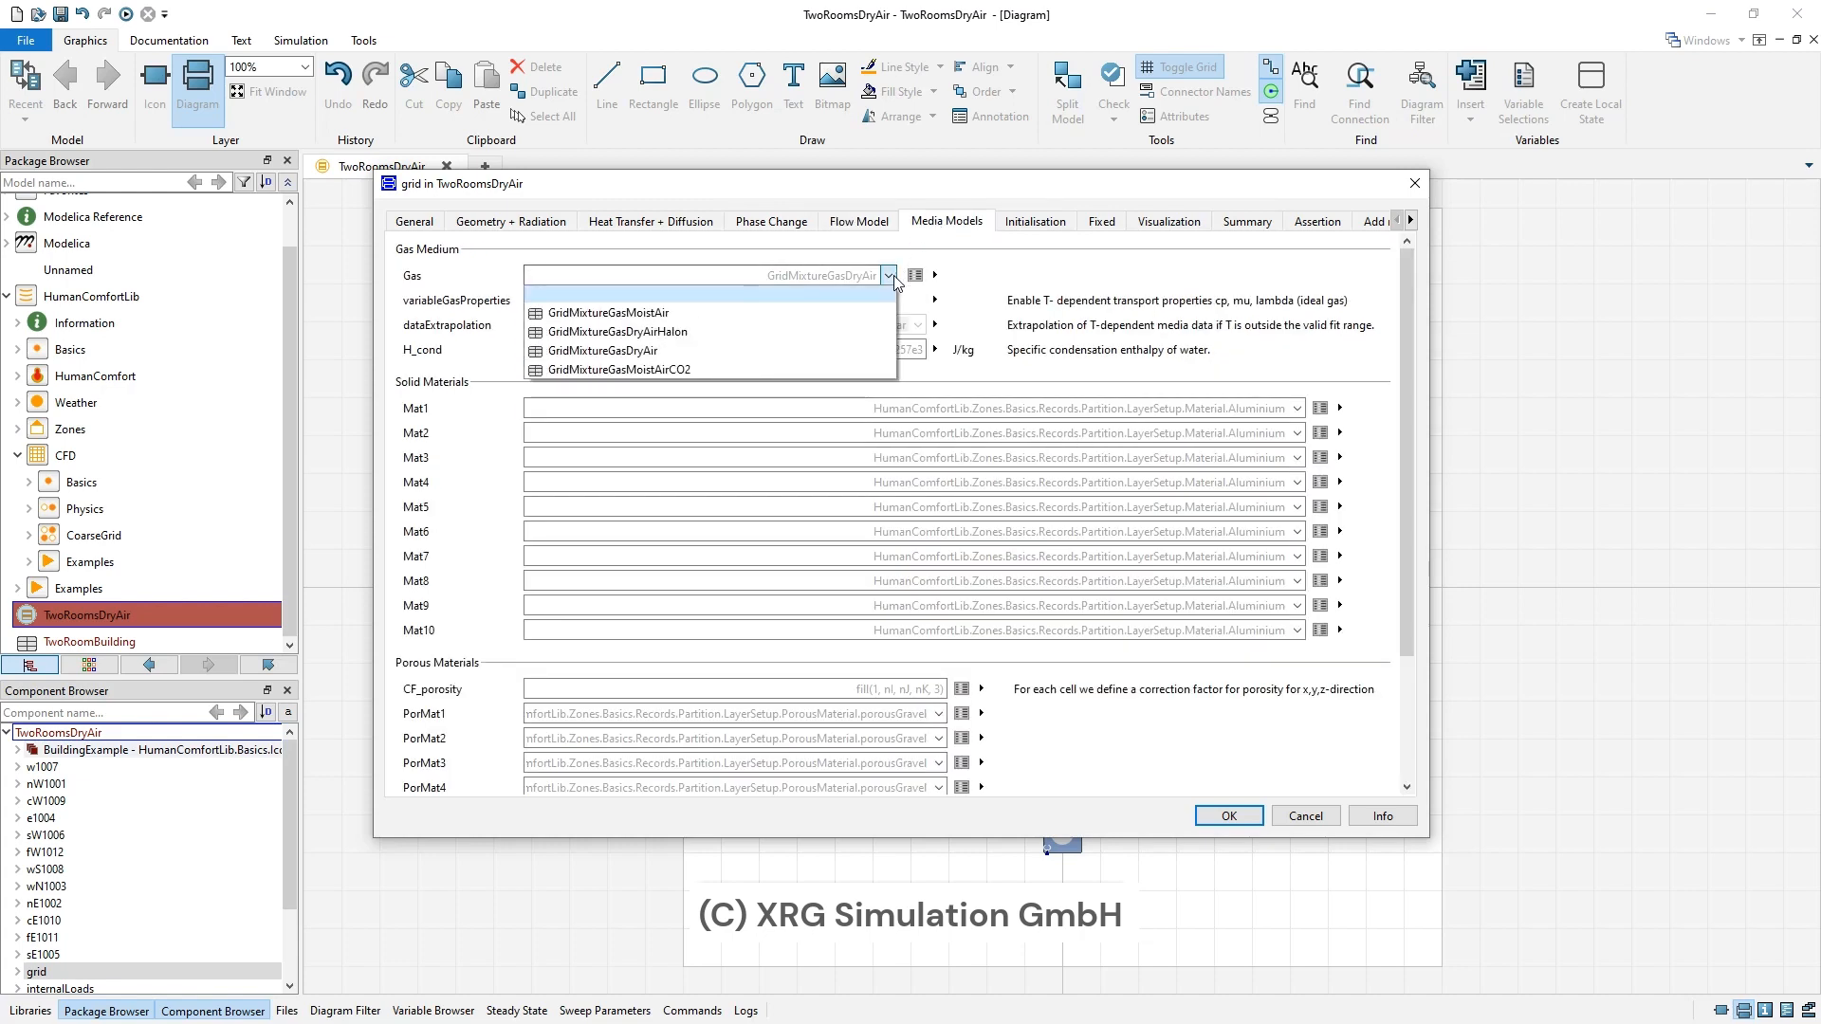
pyautogui.click(849, 315)
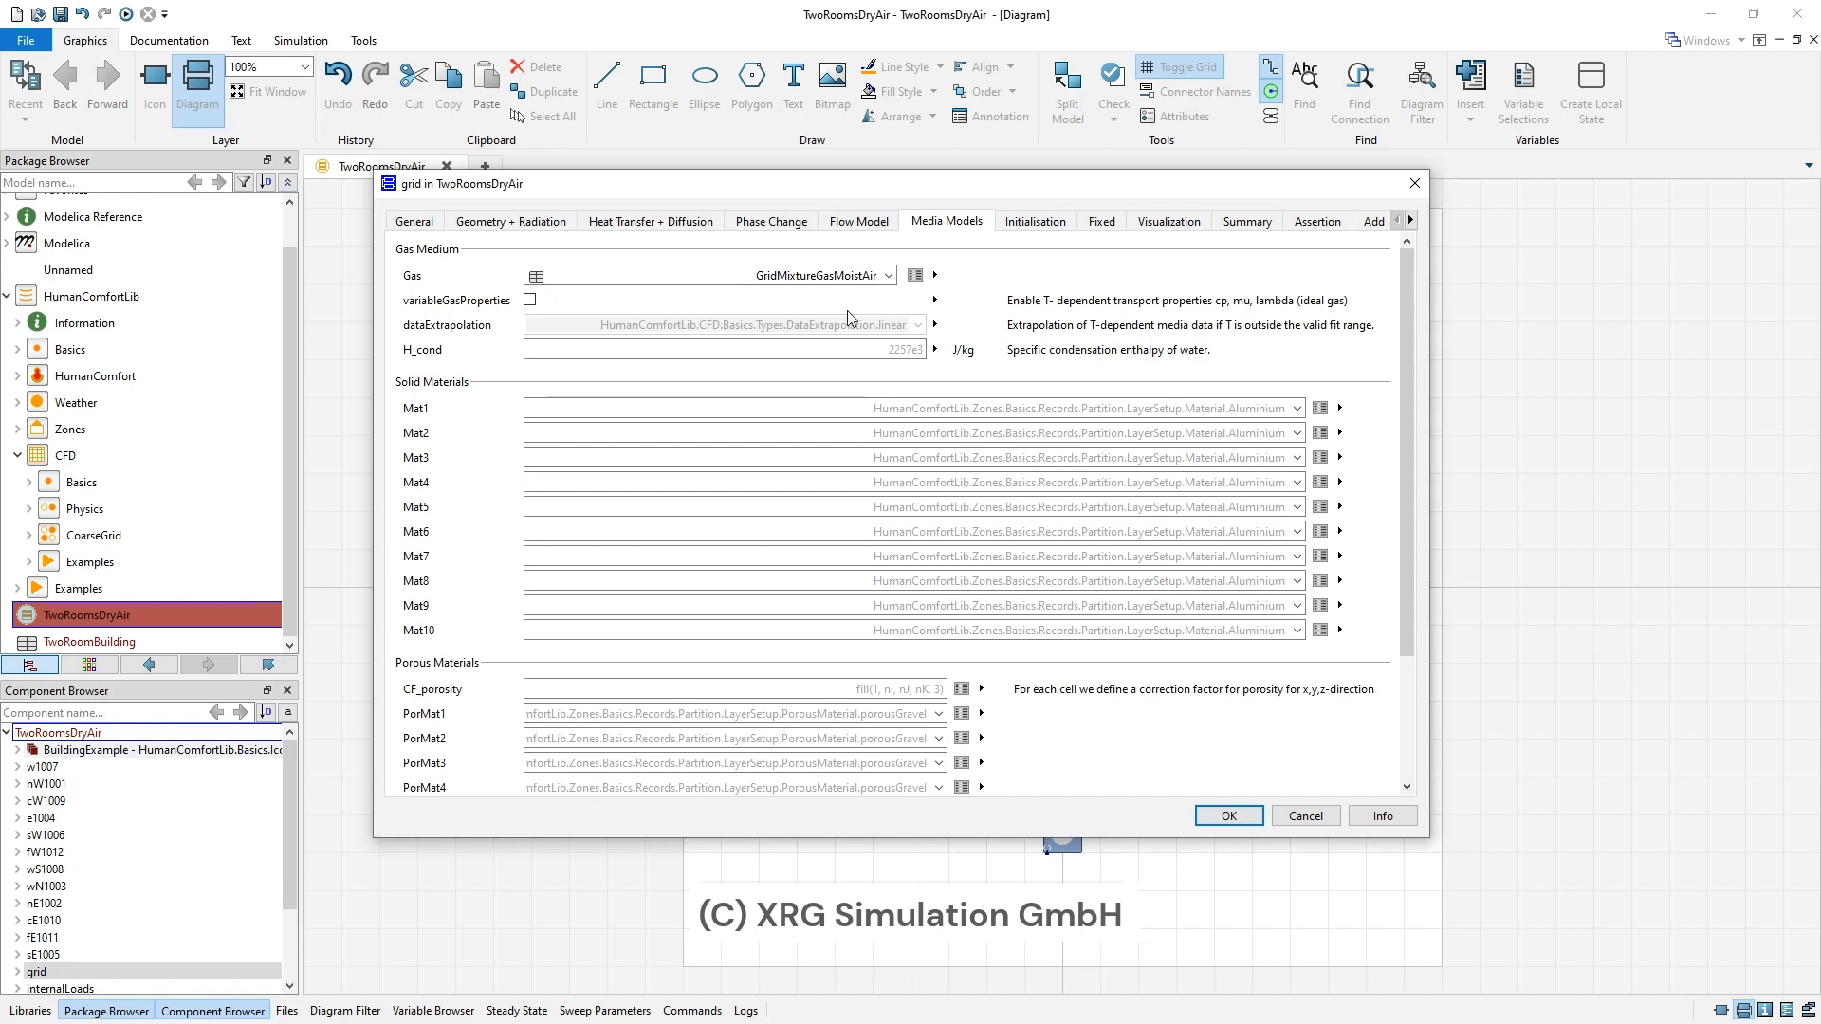
# - Set the moist air's reference mass fractions Xi_ref to {0.005, 0.995} and apply the grid's parameter changes
pyautogui.click(914, 275)
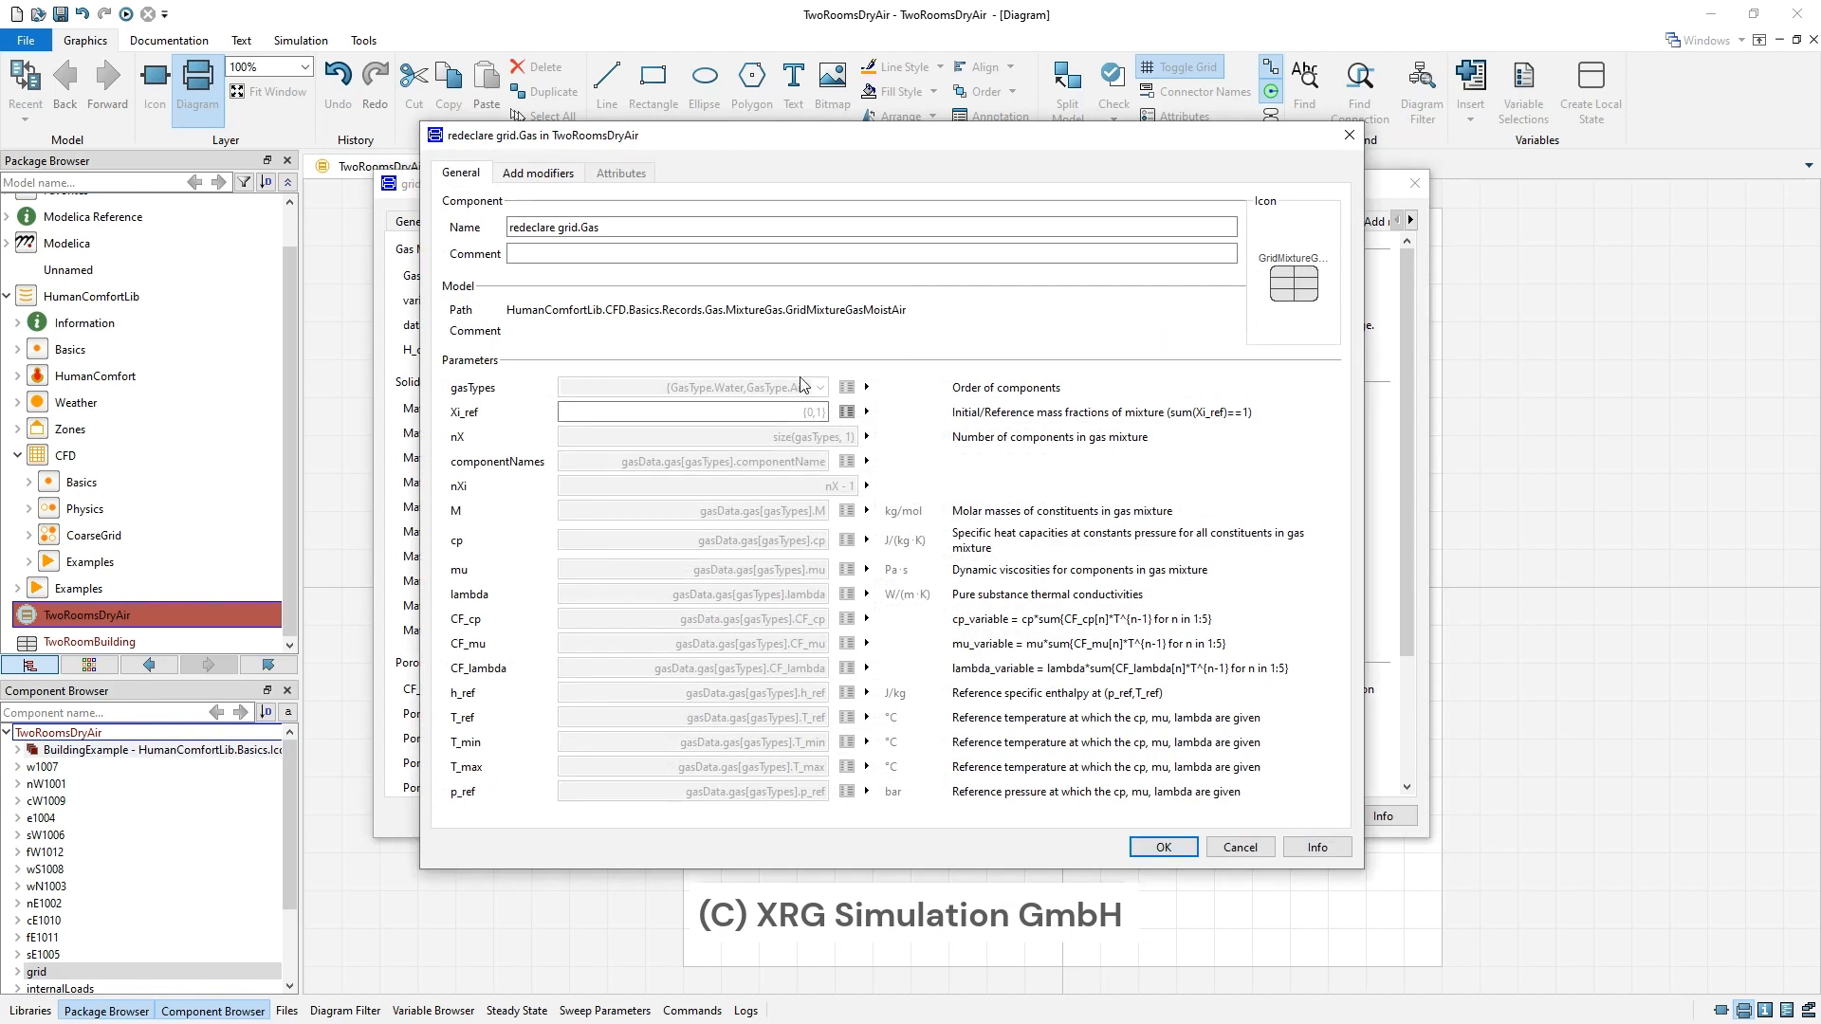
pyautogui.click(818, 415)
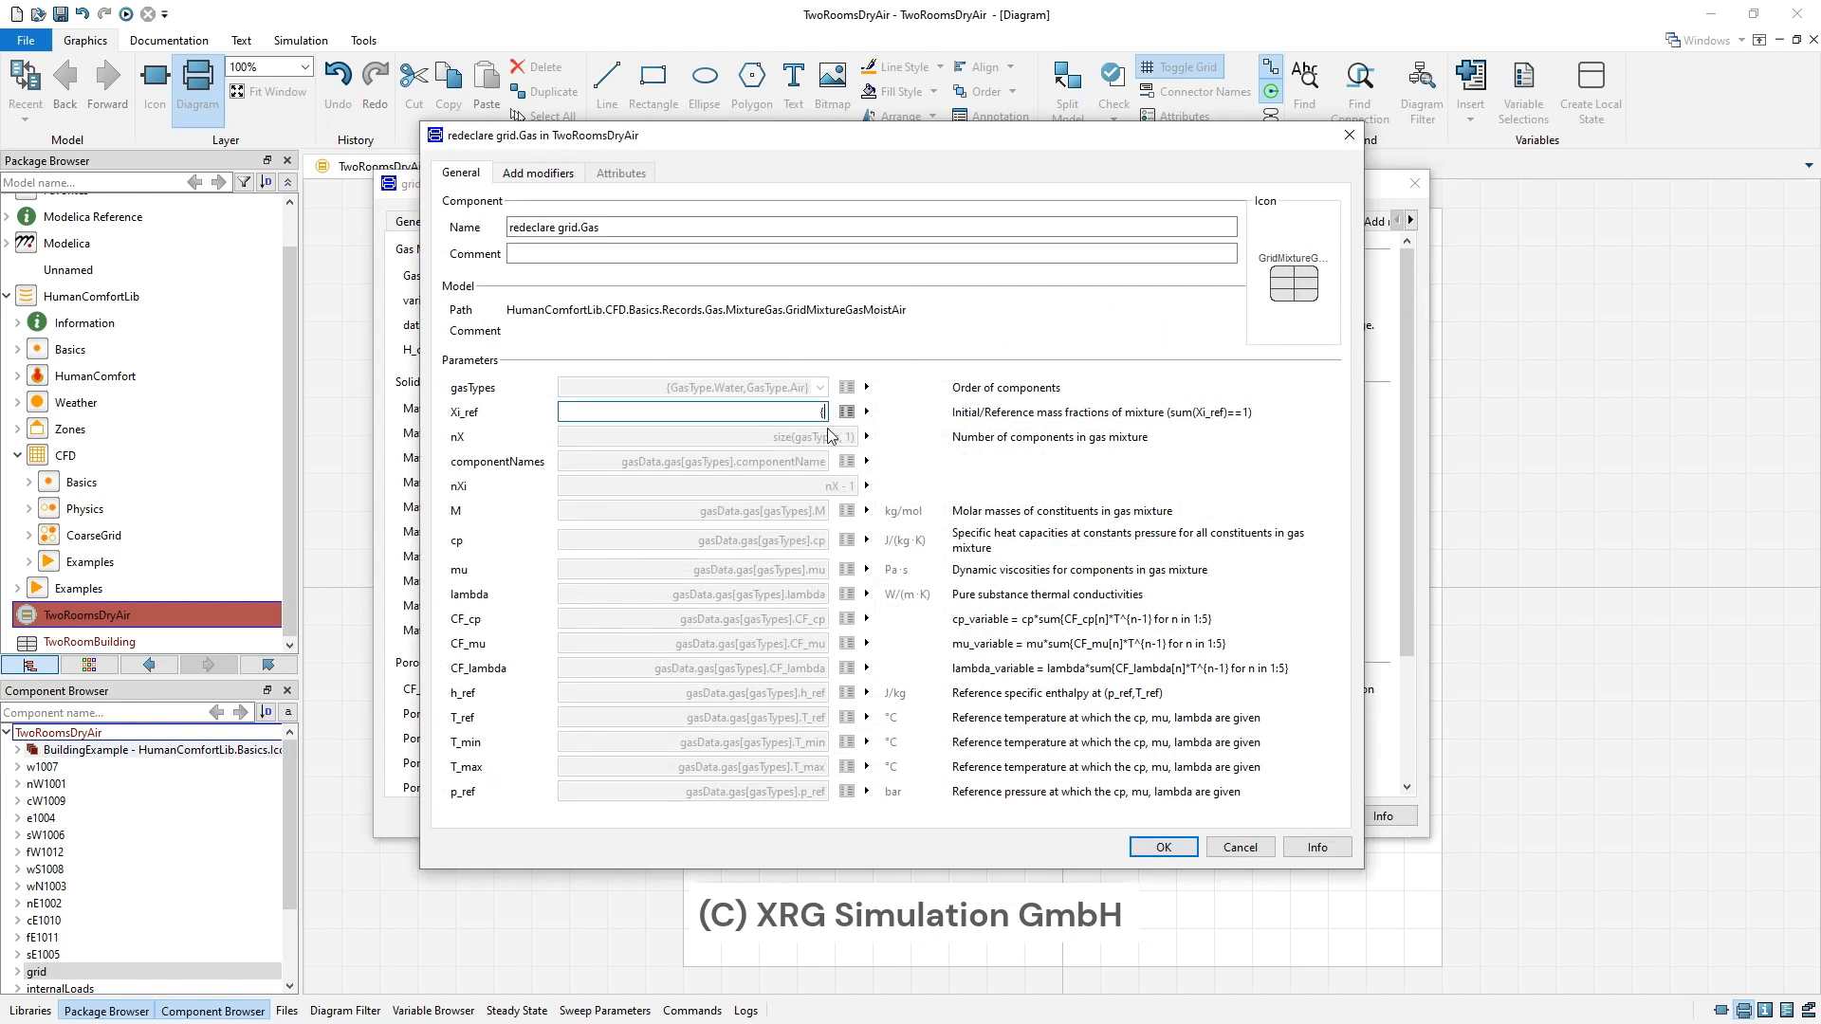
pyautogui.write('{0.005,')
pyautogui.write('0.995}')
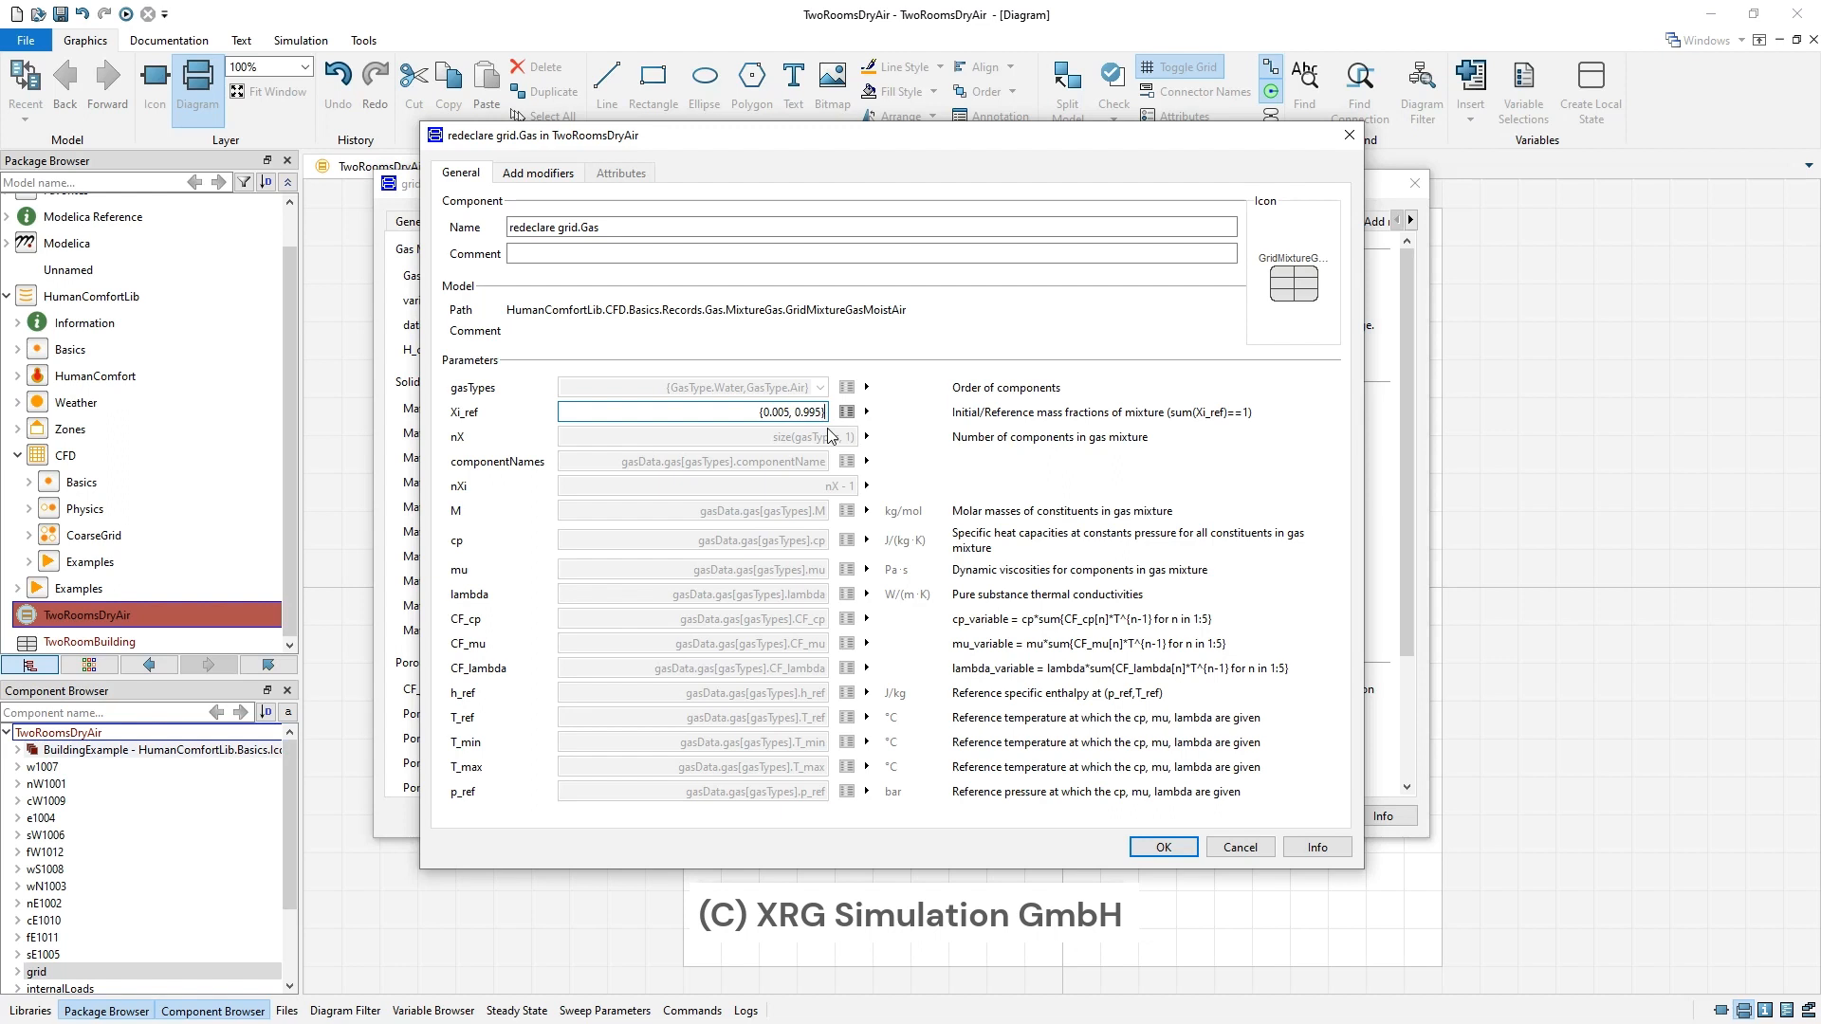
pyautogui.click(1161, 849)
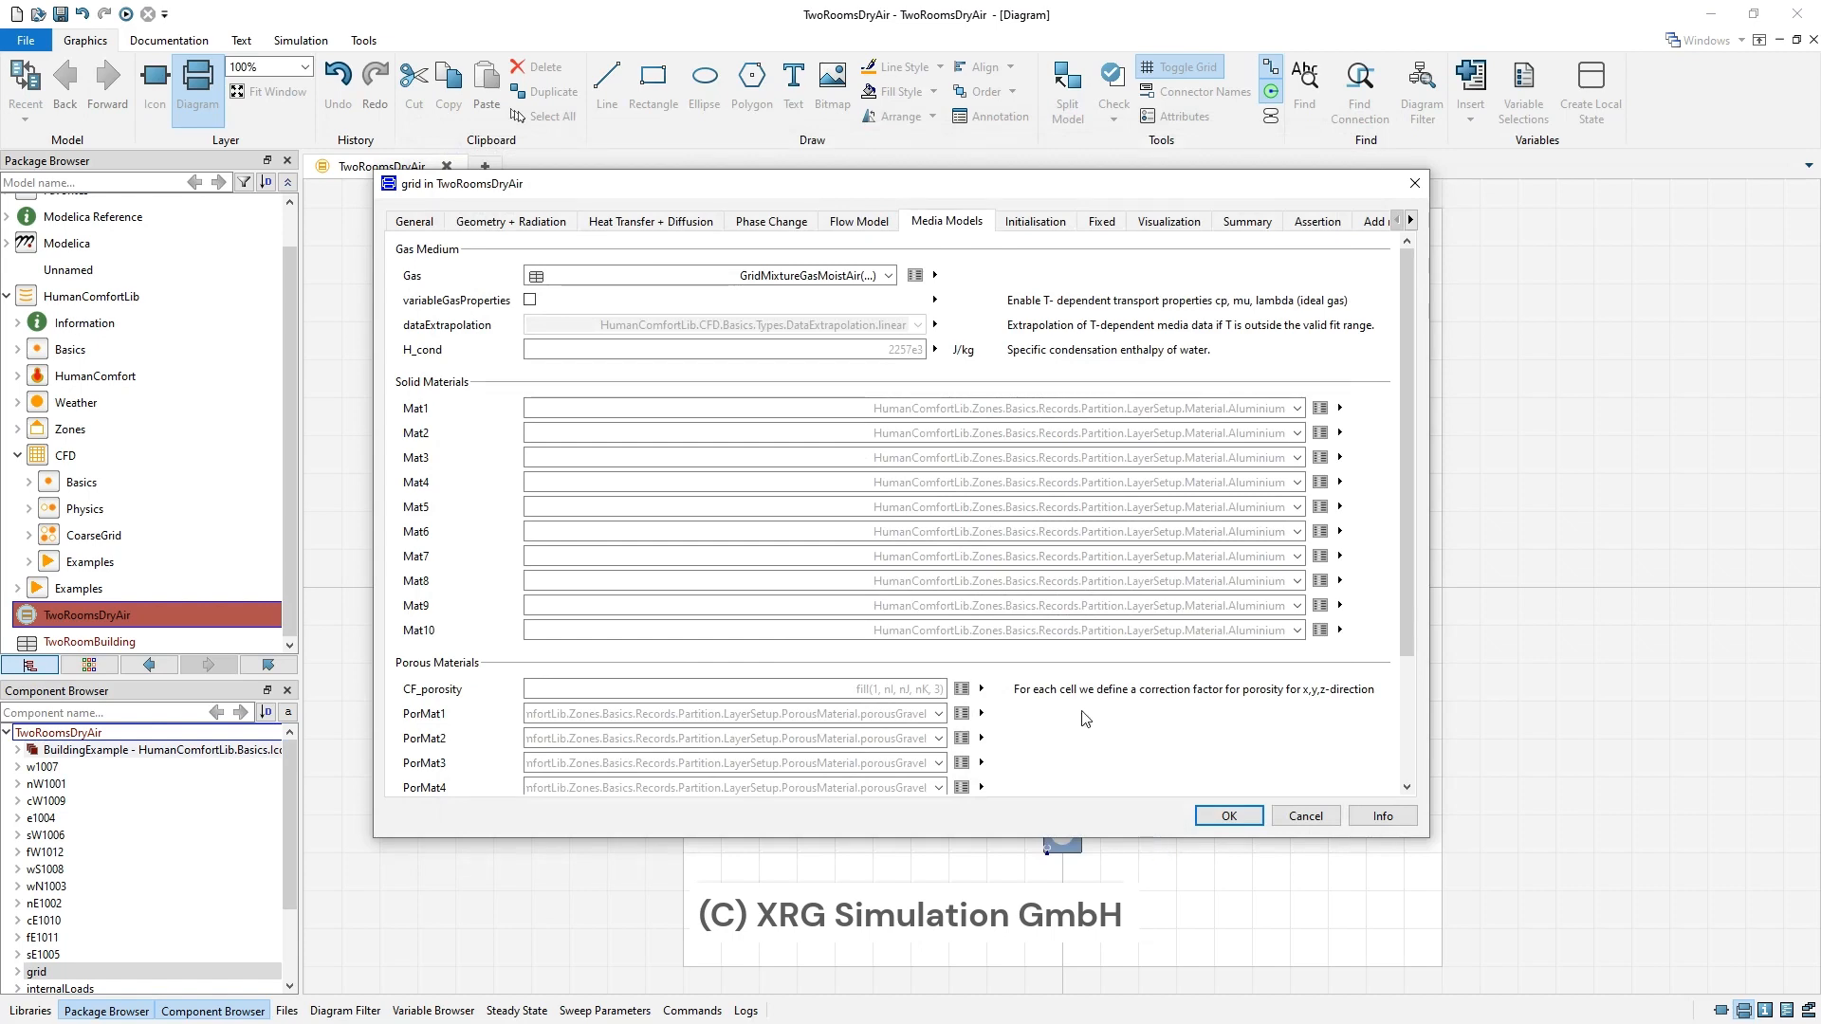
pyautogui.click(1040, 225)
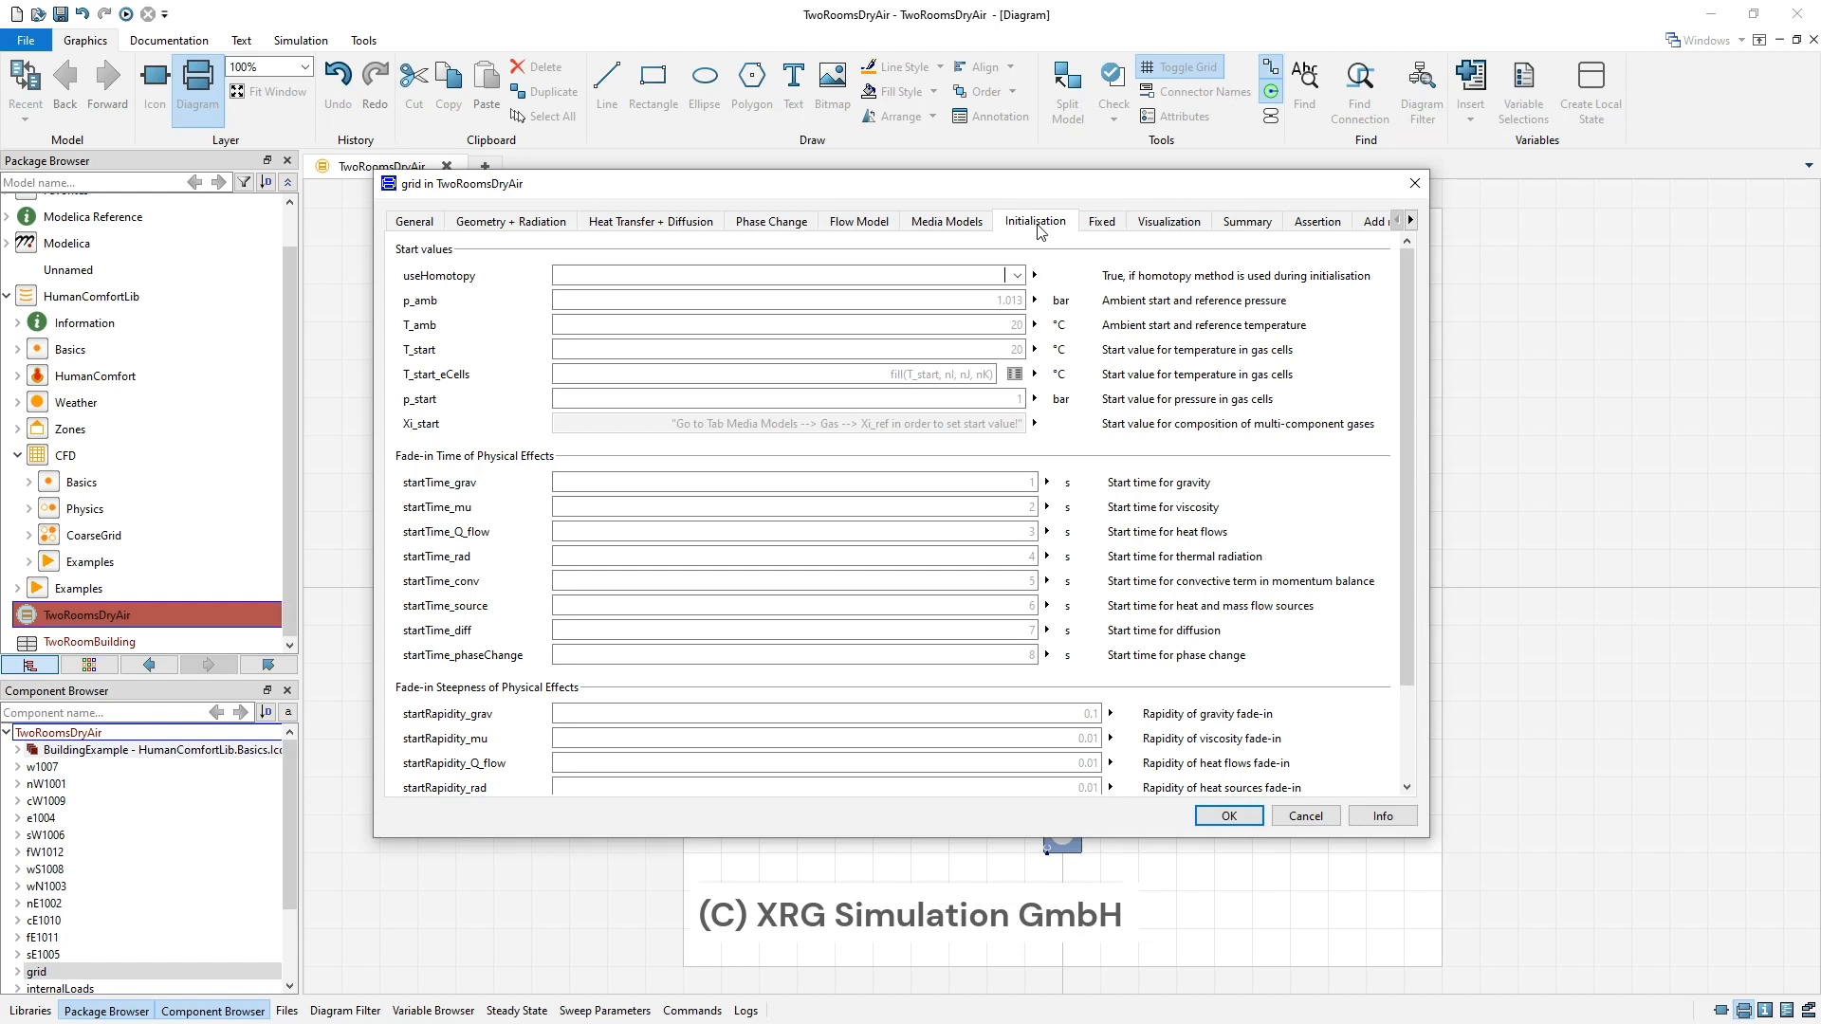
pyautogui.click(1100, 224)
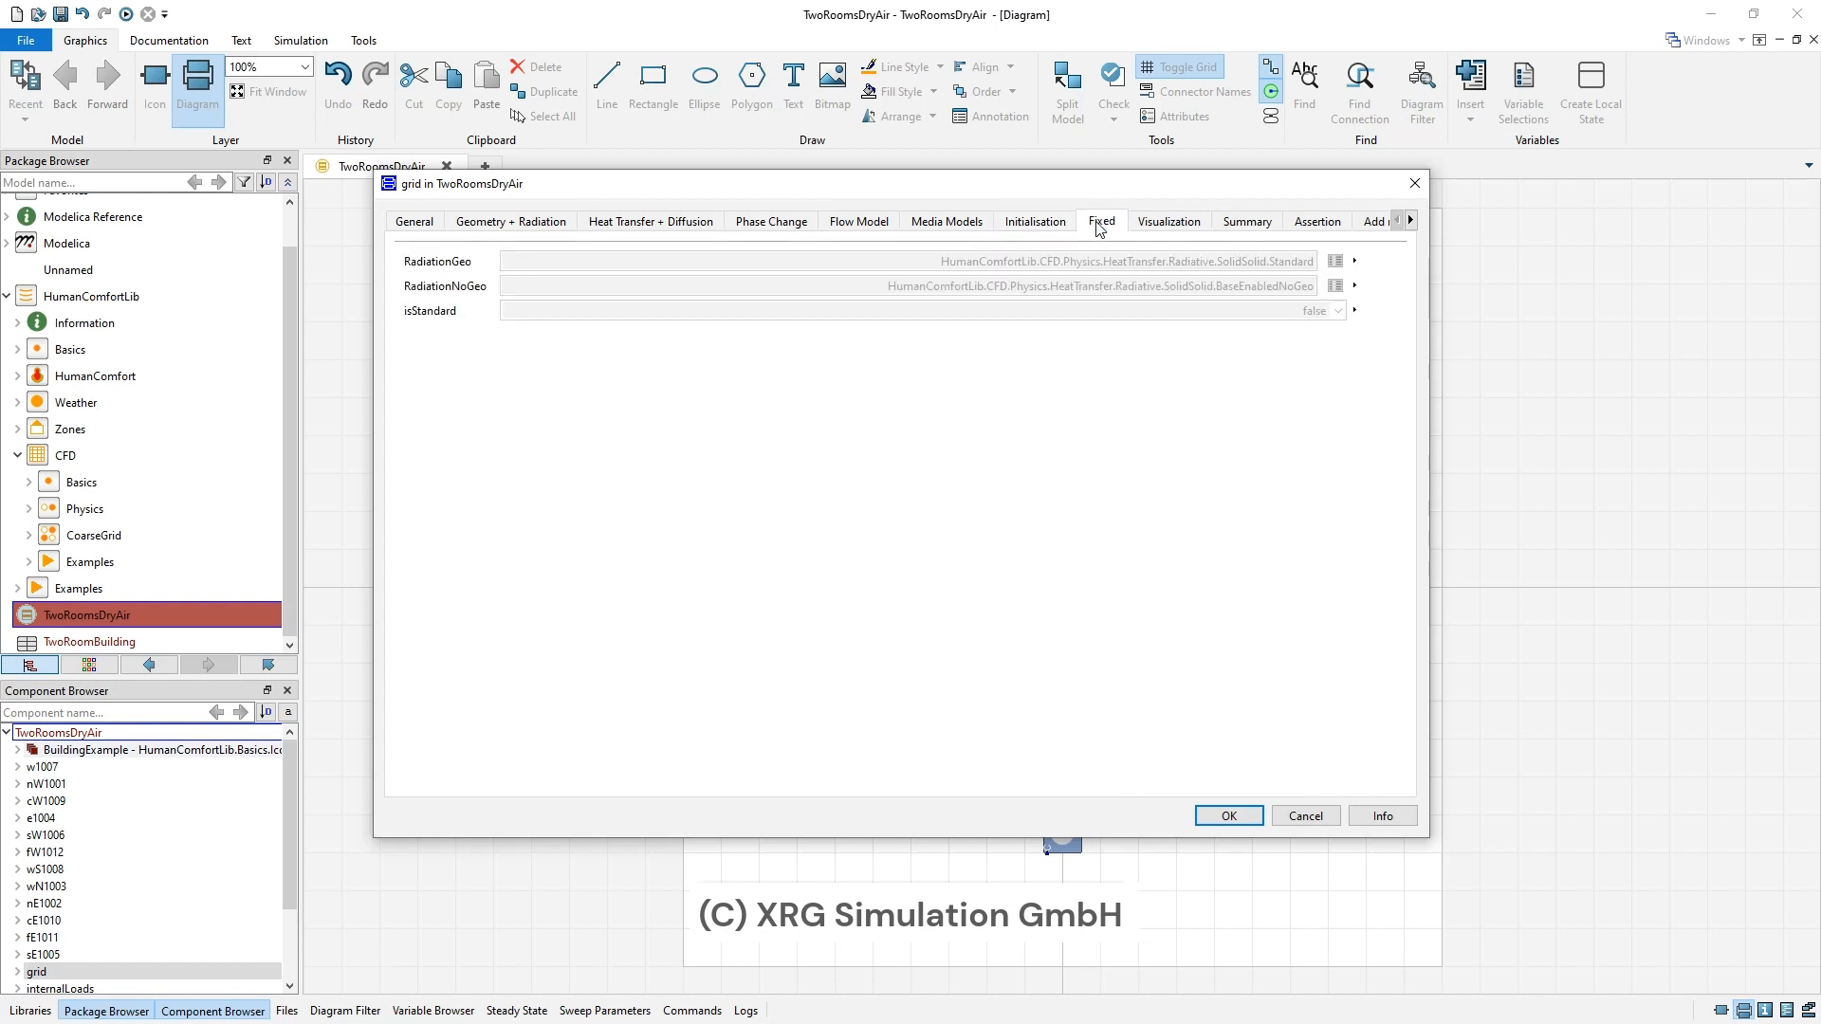
pyautogui.click(1229, 820)
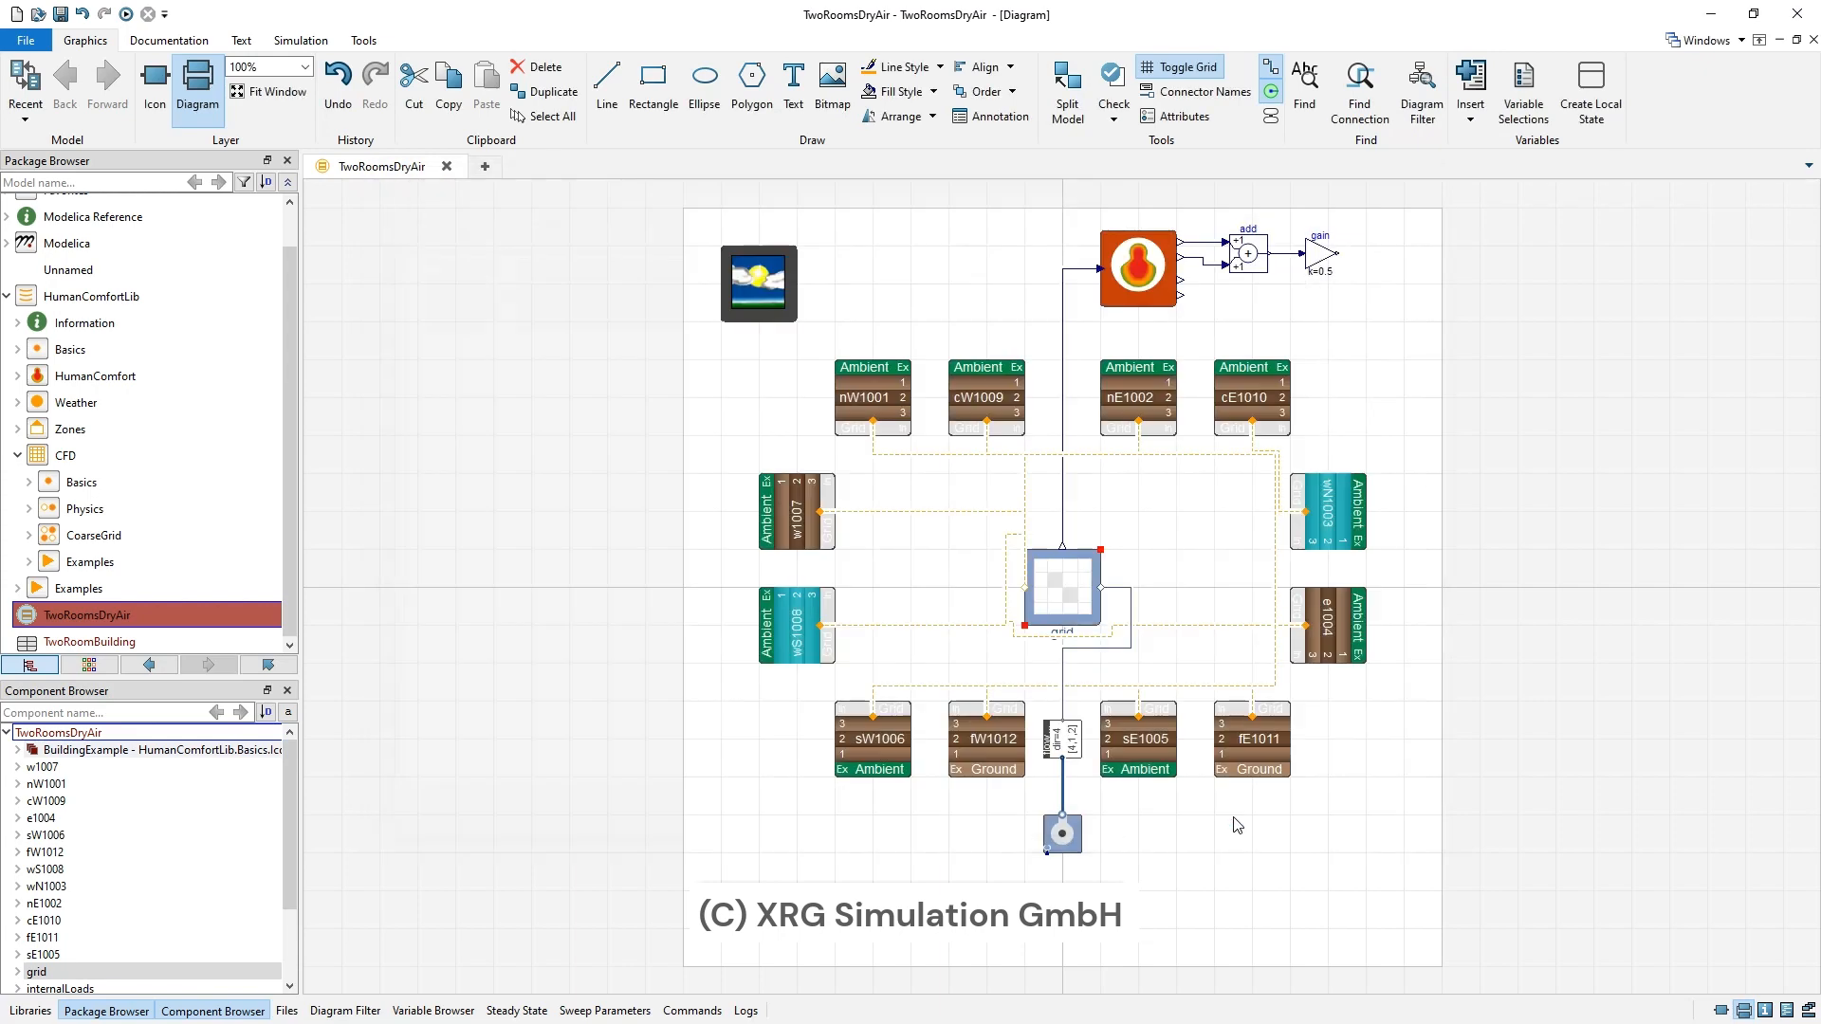
# - Review the grid component's heat transfer and diffusion settings
pyautogui.click(1257, 864)
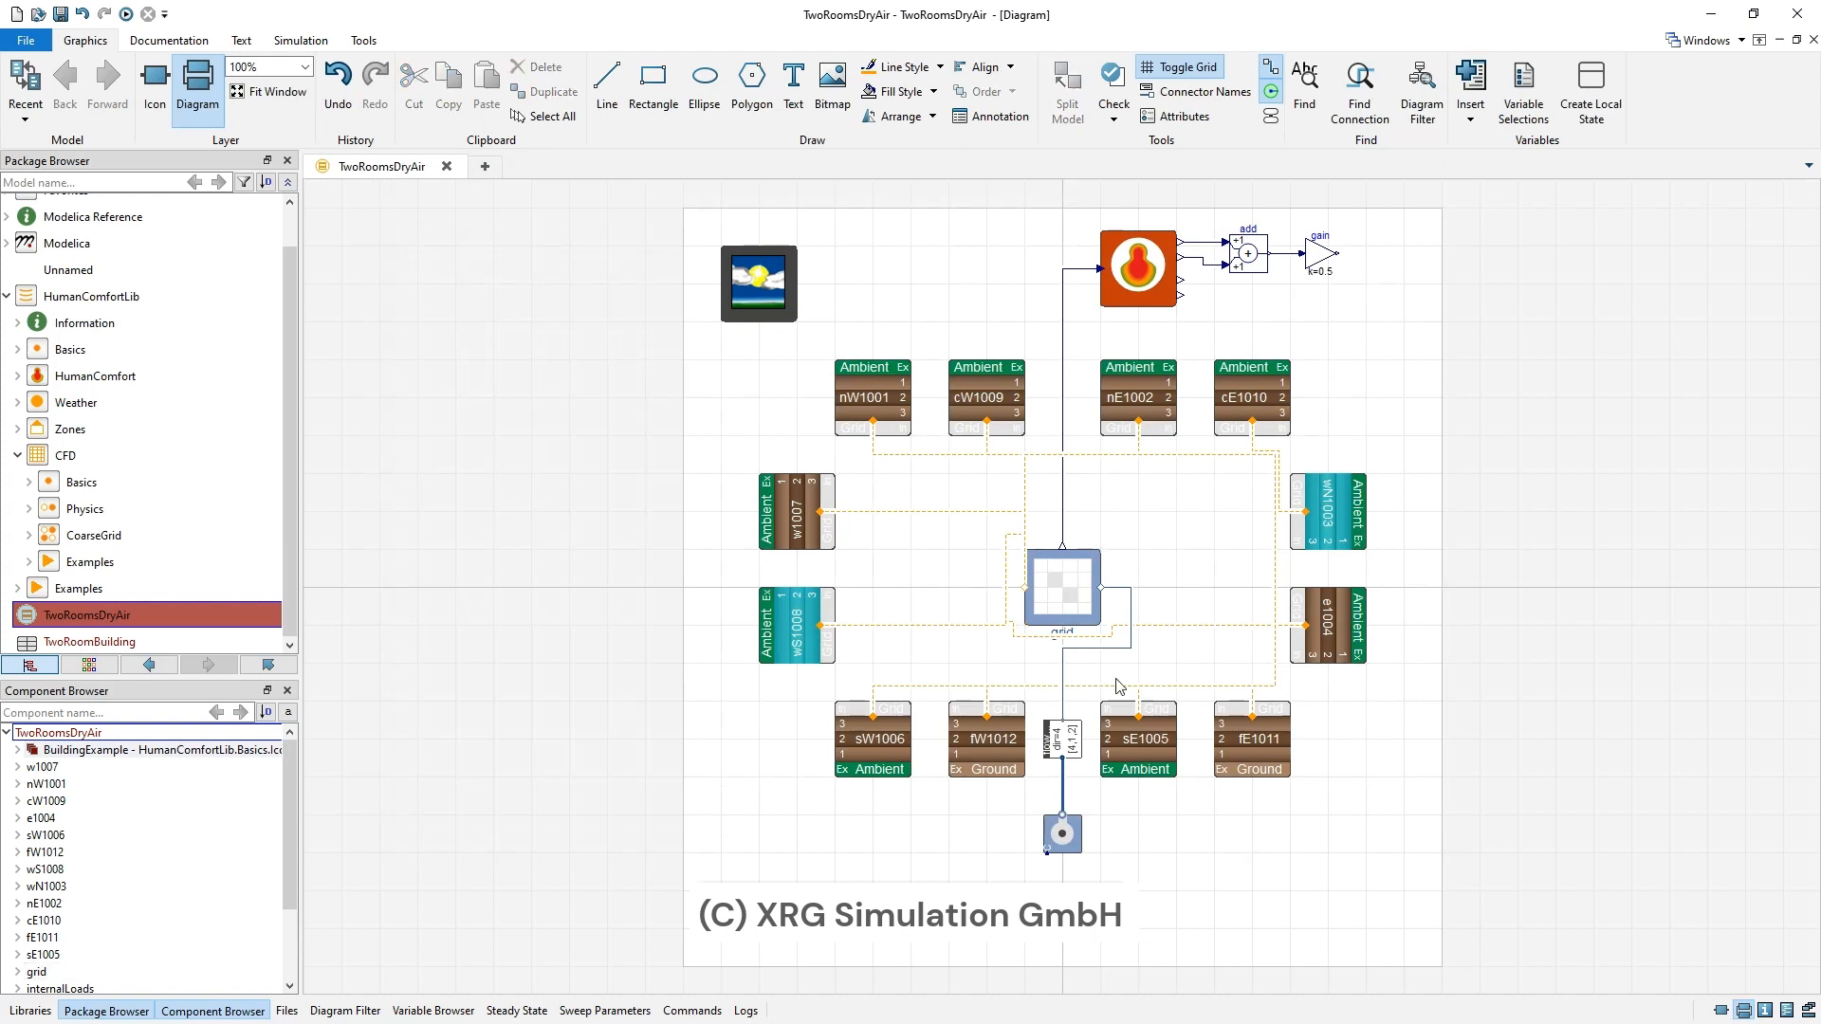
pyautogui.doubleClick(1057, 599)
pyautogui.doubleClick(1084, 612)
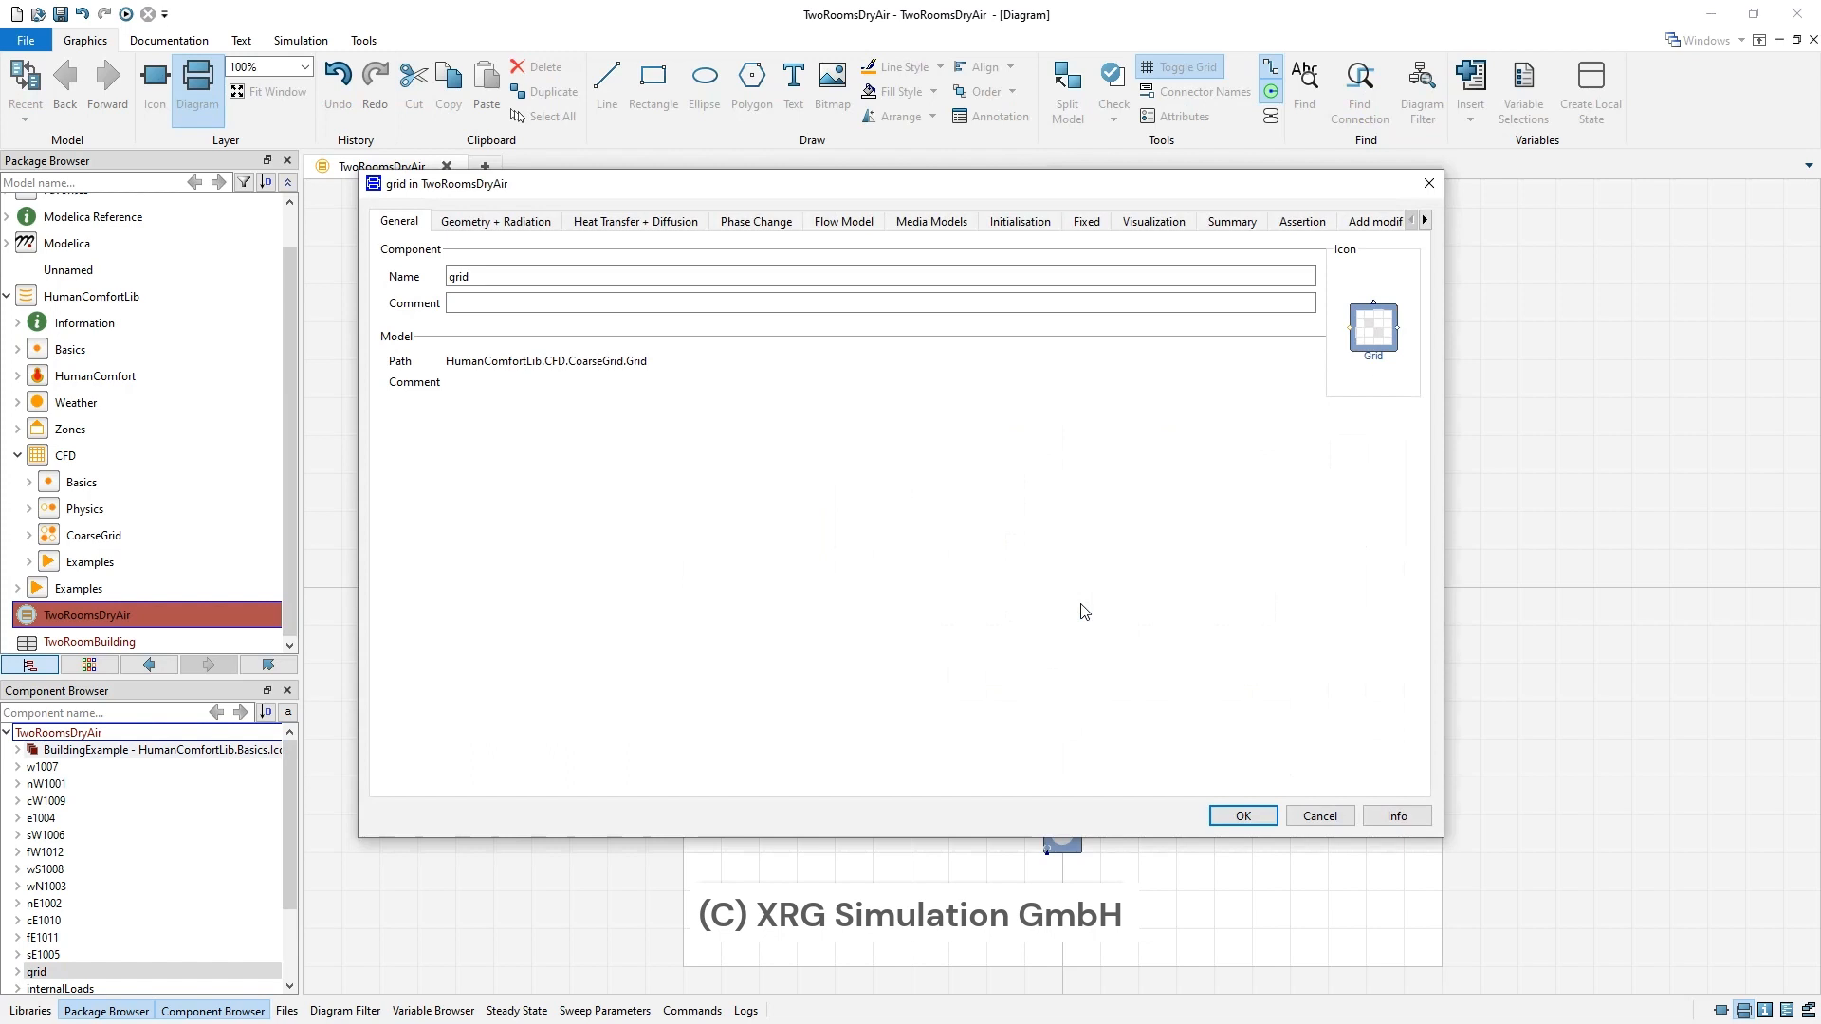
pyautogui.click(662, 227)
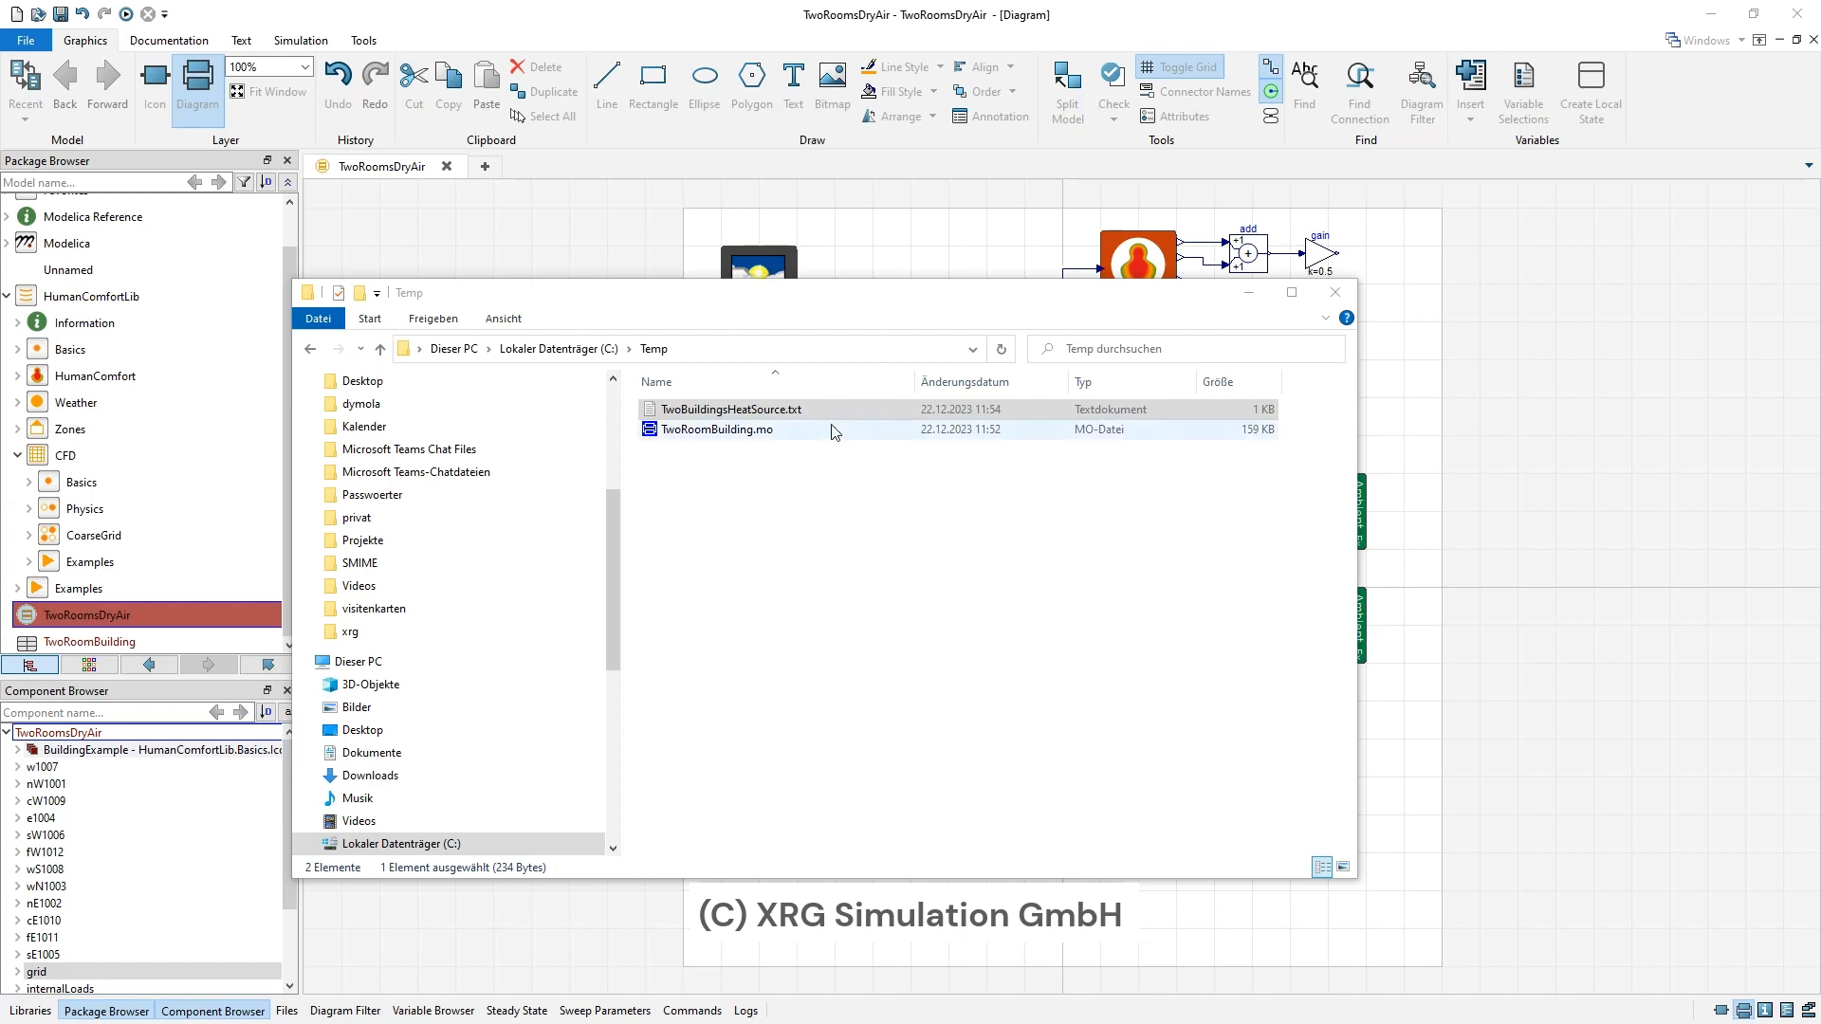
# - Copy the heatFlowRates array, without its name, from TwoBuildingsHeatSource.txt in the Temp folder and return to the TwoRoomsDryAir diagram
pyautogui.doubleClick(800, 415)
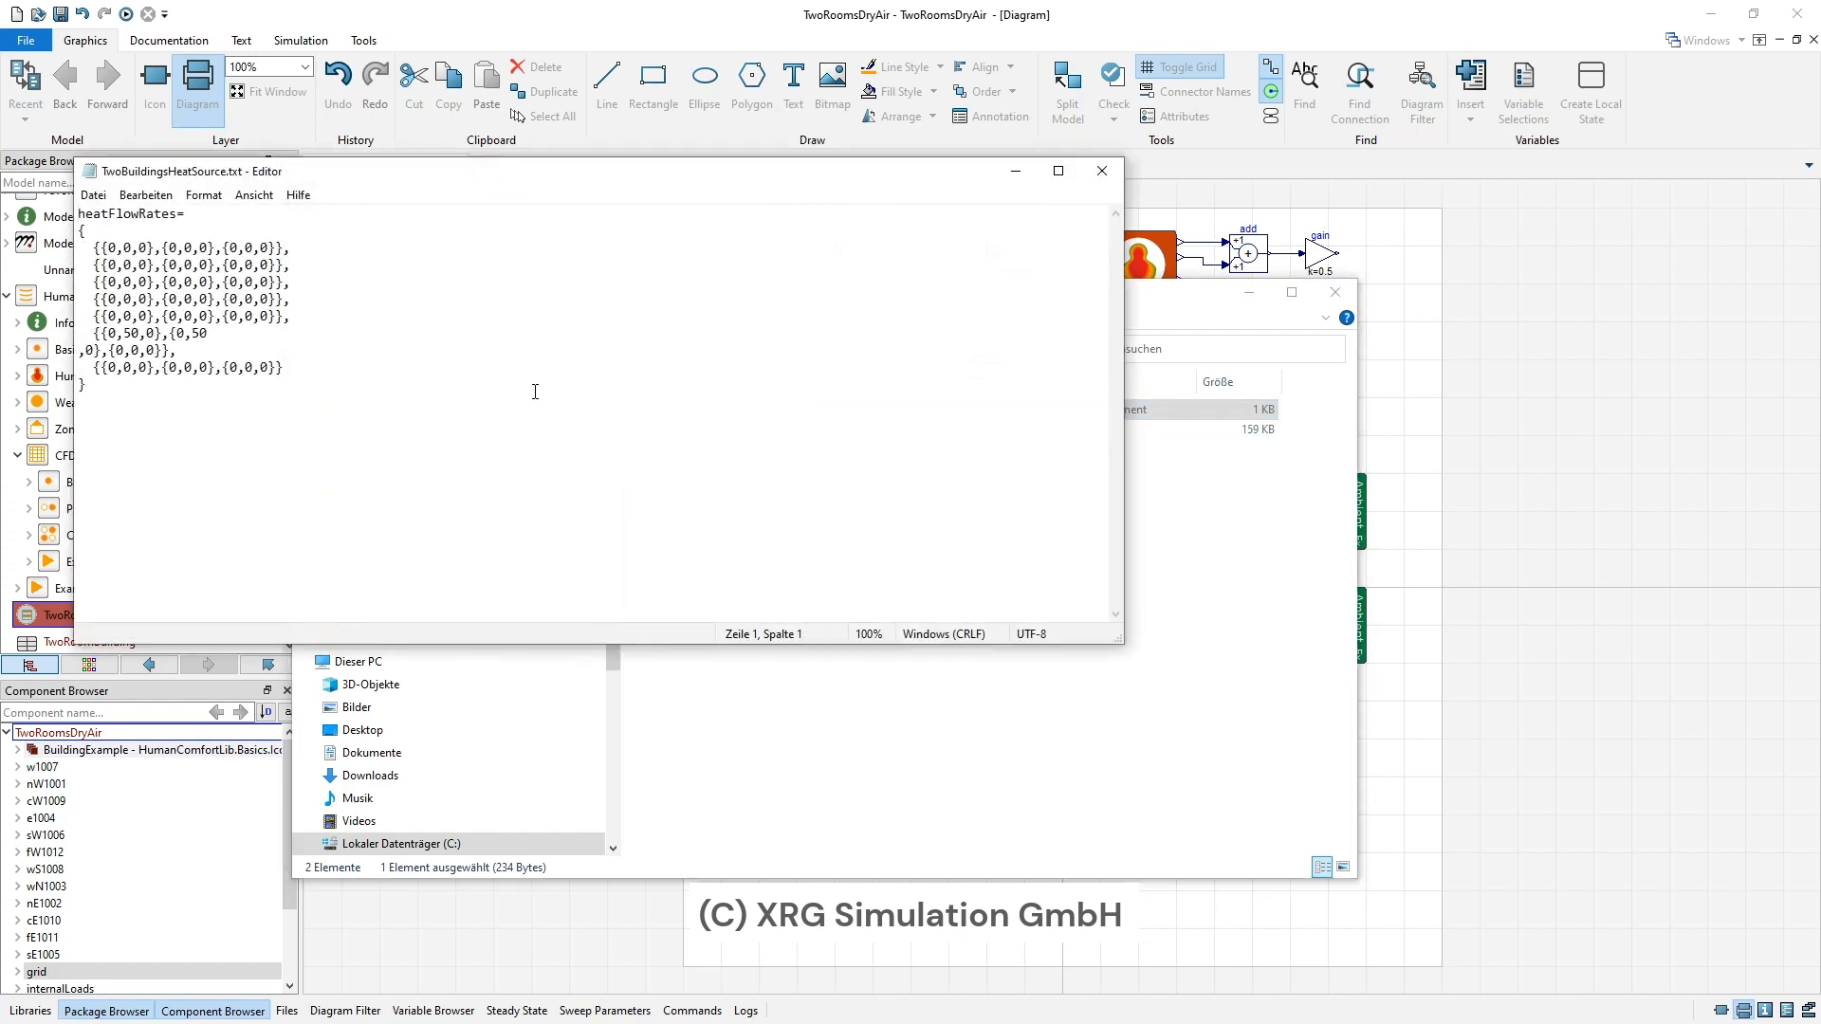
pyautogui.moveTo(92, 381); pyautogui.dragTo(27, 226)
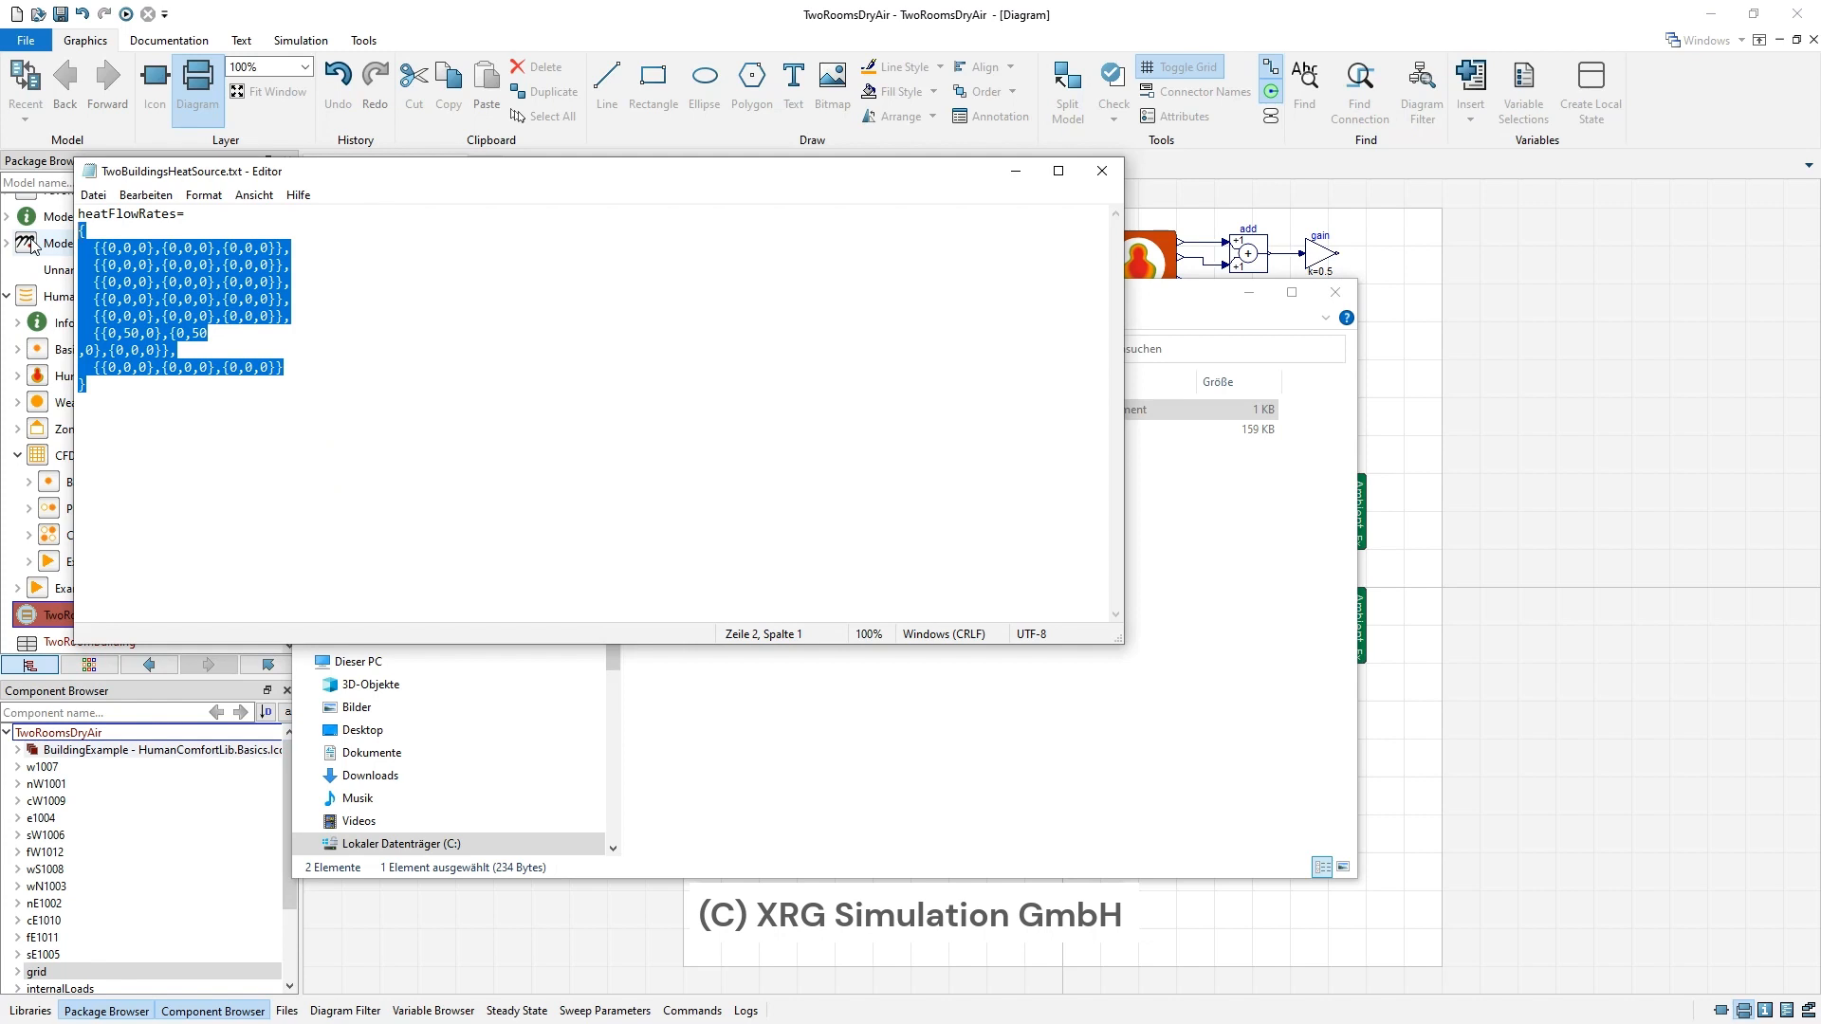
pyautogui.click(1013, 175)
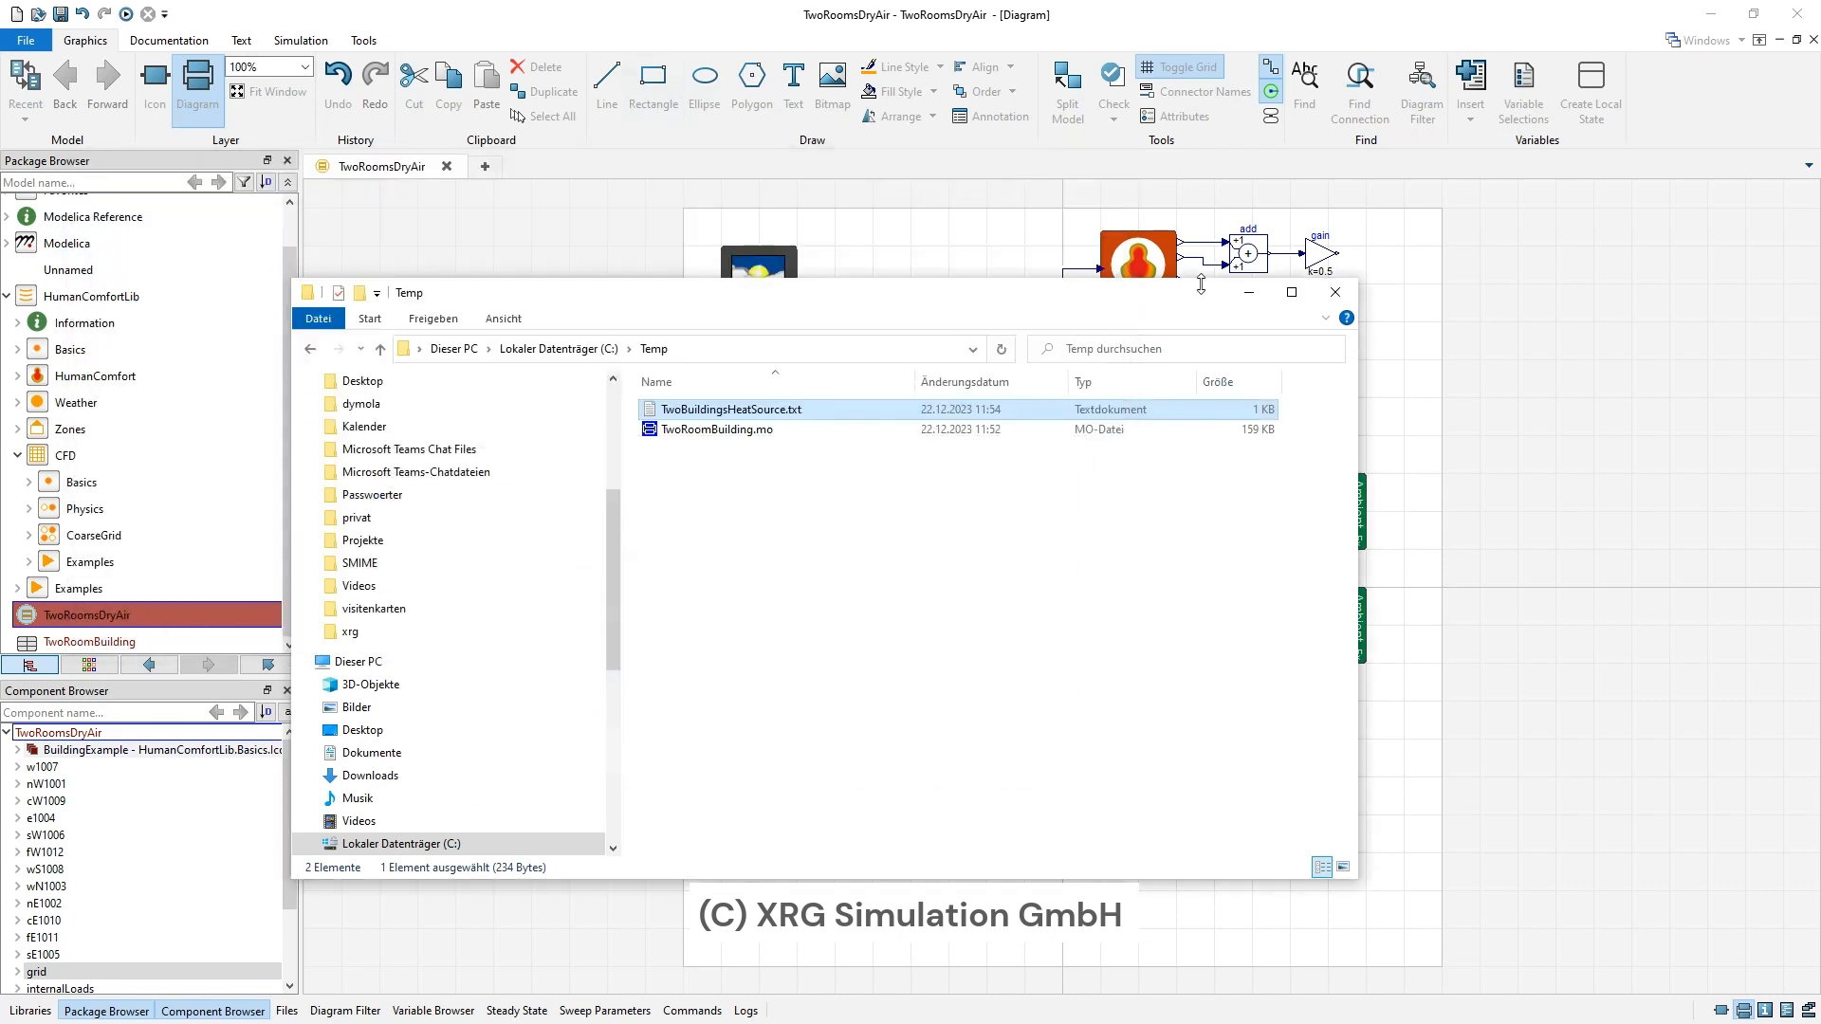
pyautogui.click(1249, 294)
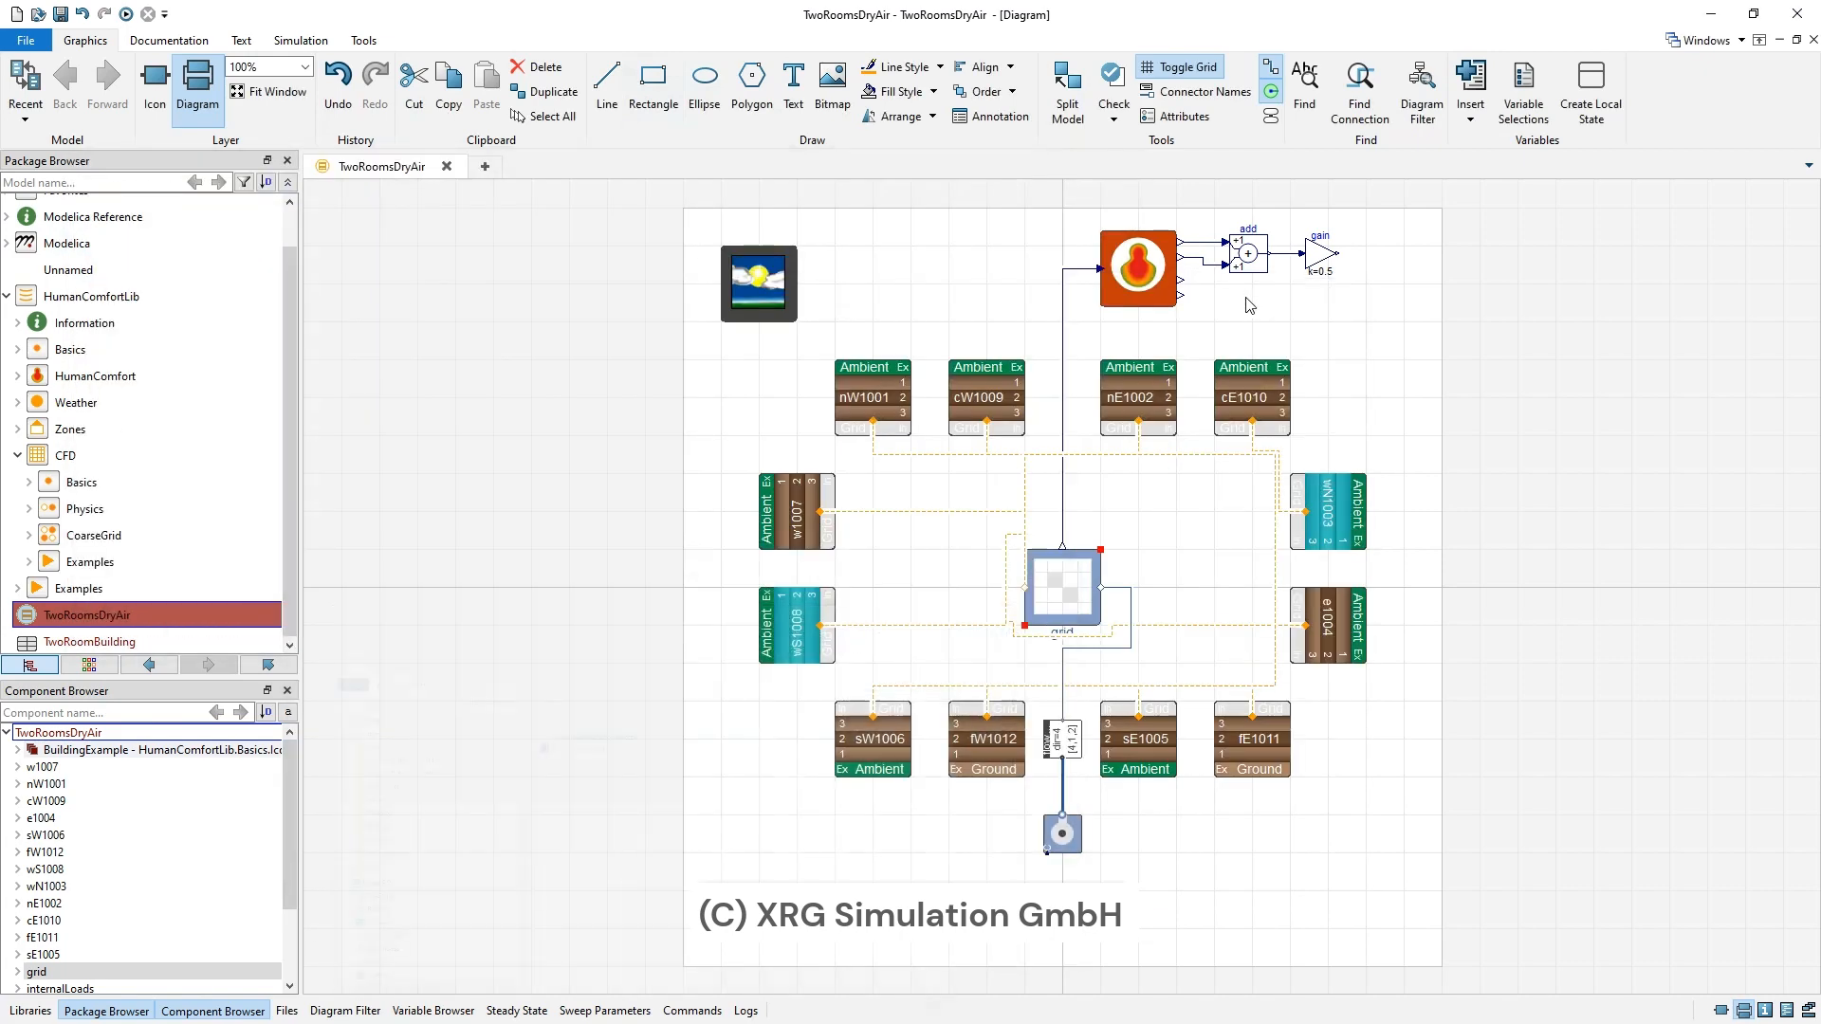
# - Paste the copied heat flow array into the grid component's Q_flow_Source parameter
pyautogui.doubleClick(1074, 615)
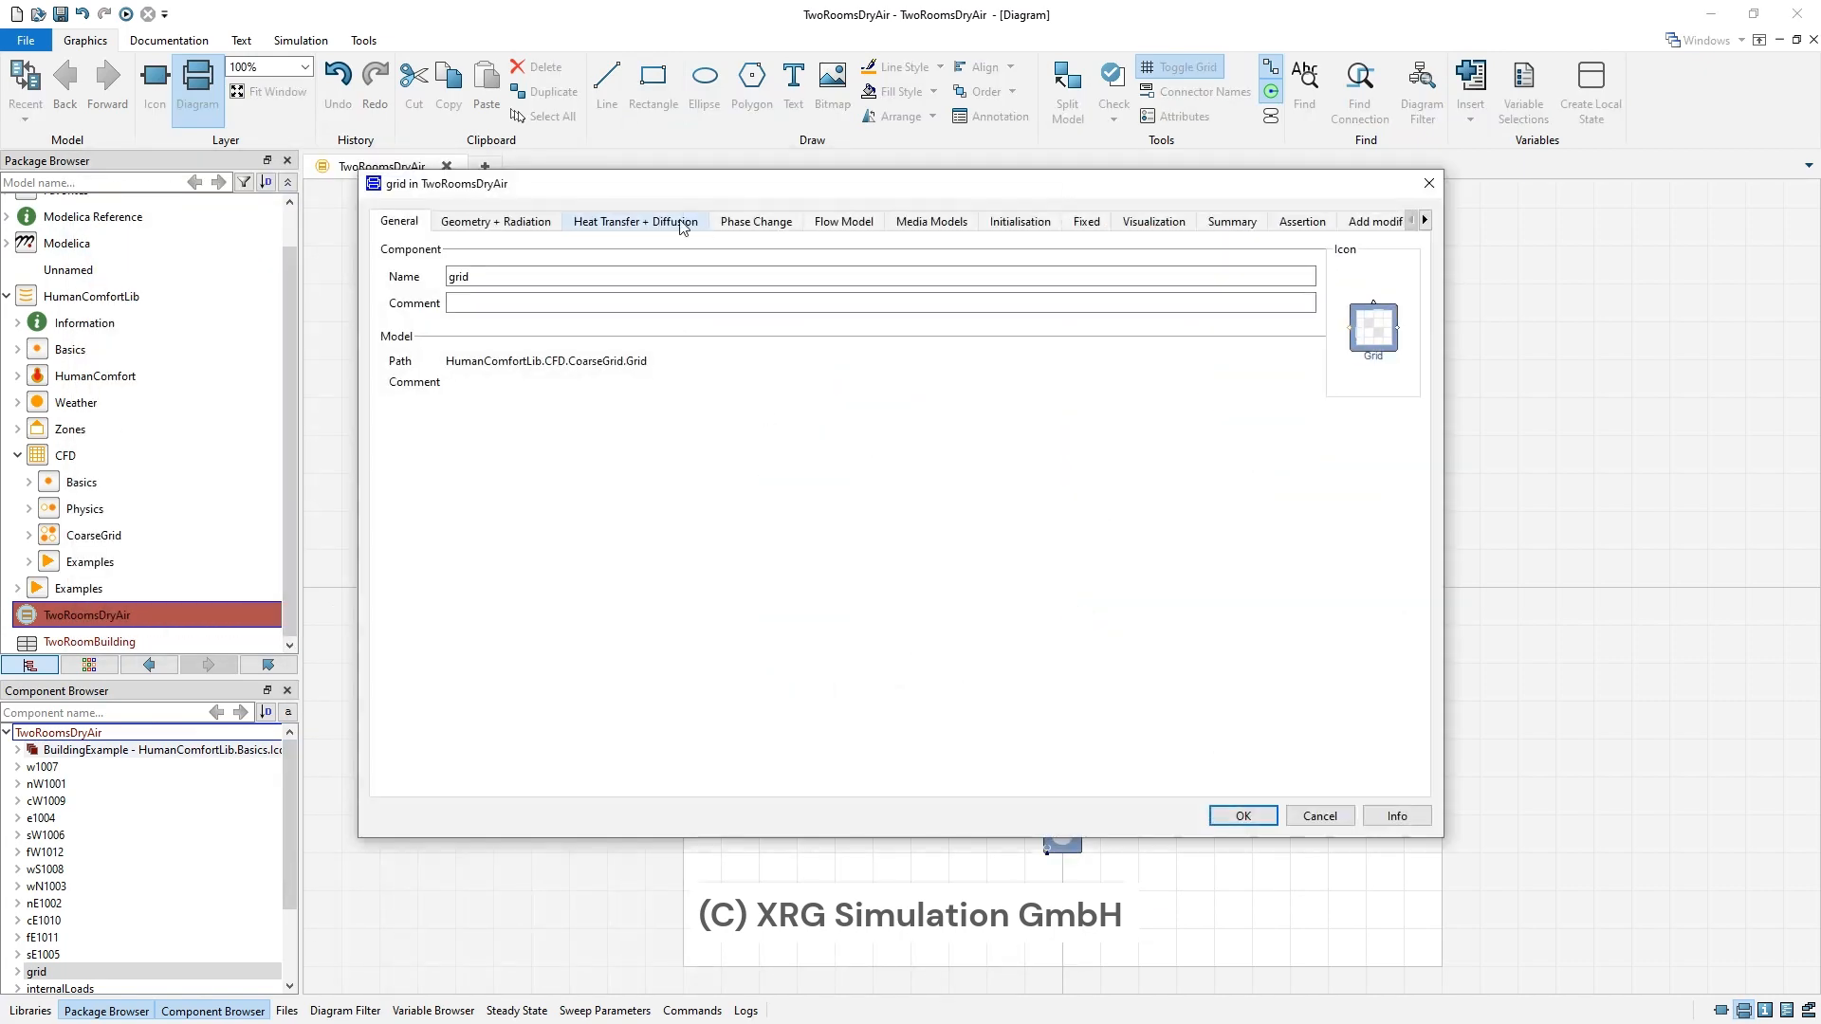
pyautogui.click(588, 227)
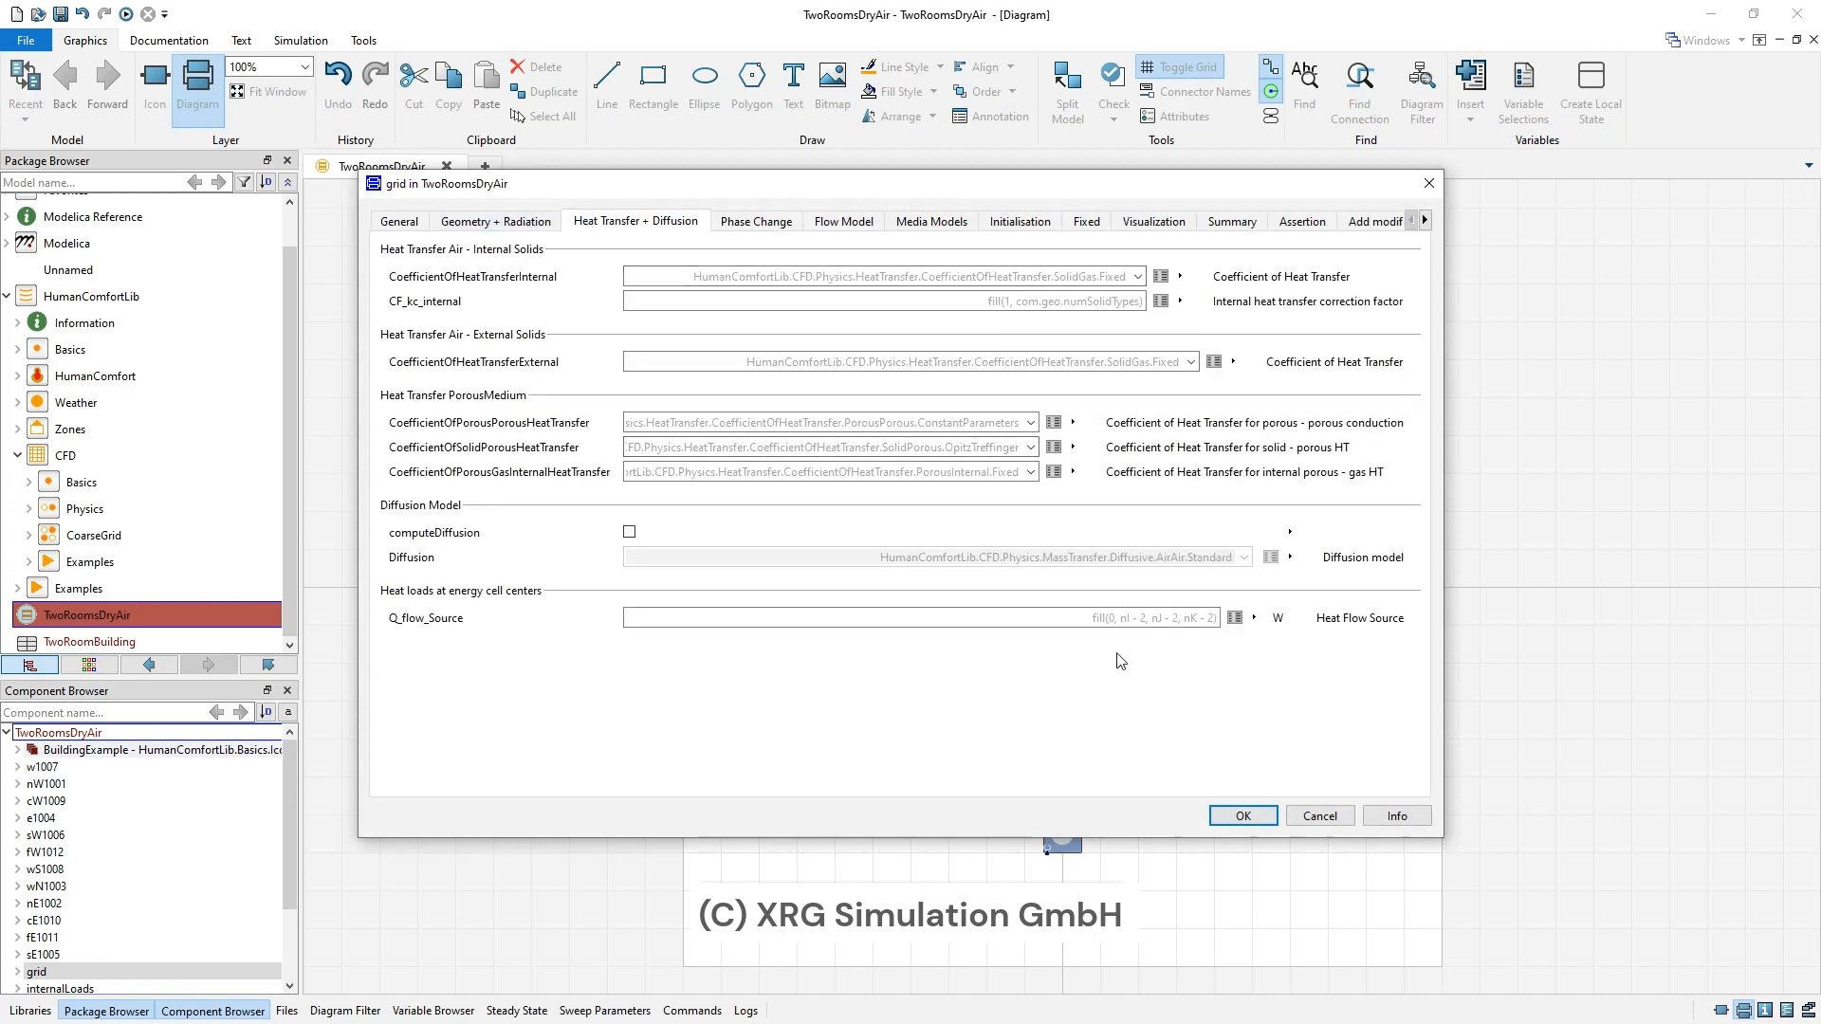
pyautogui.click(1180, 618)
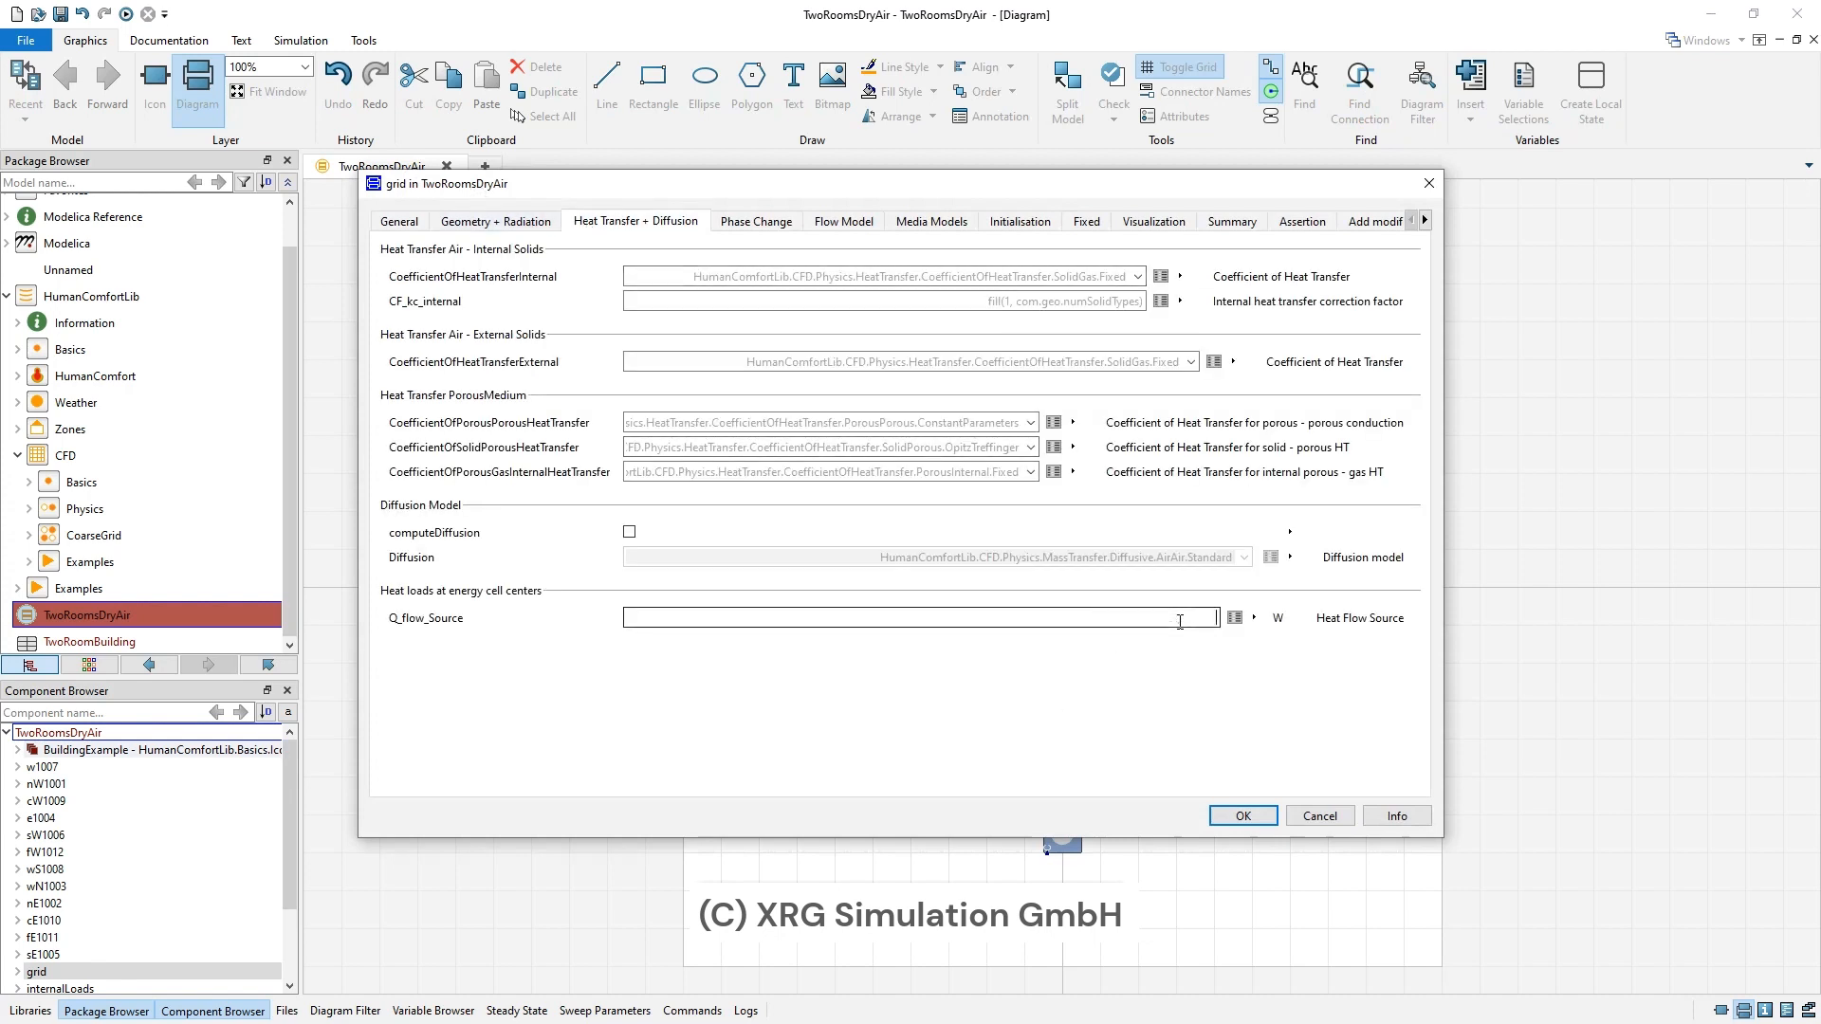
pyautogui.rightClick(1180, 621)
pyautogui.click(1152, 617)
pyautogui.hotkey('ctrl', 'v')
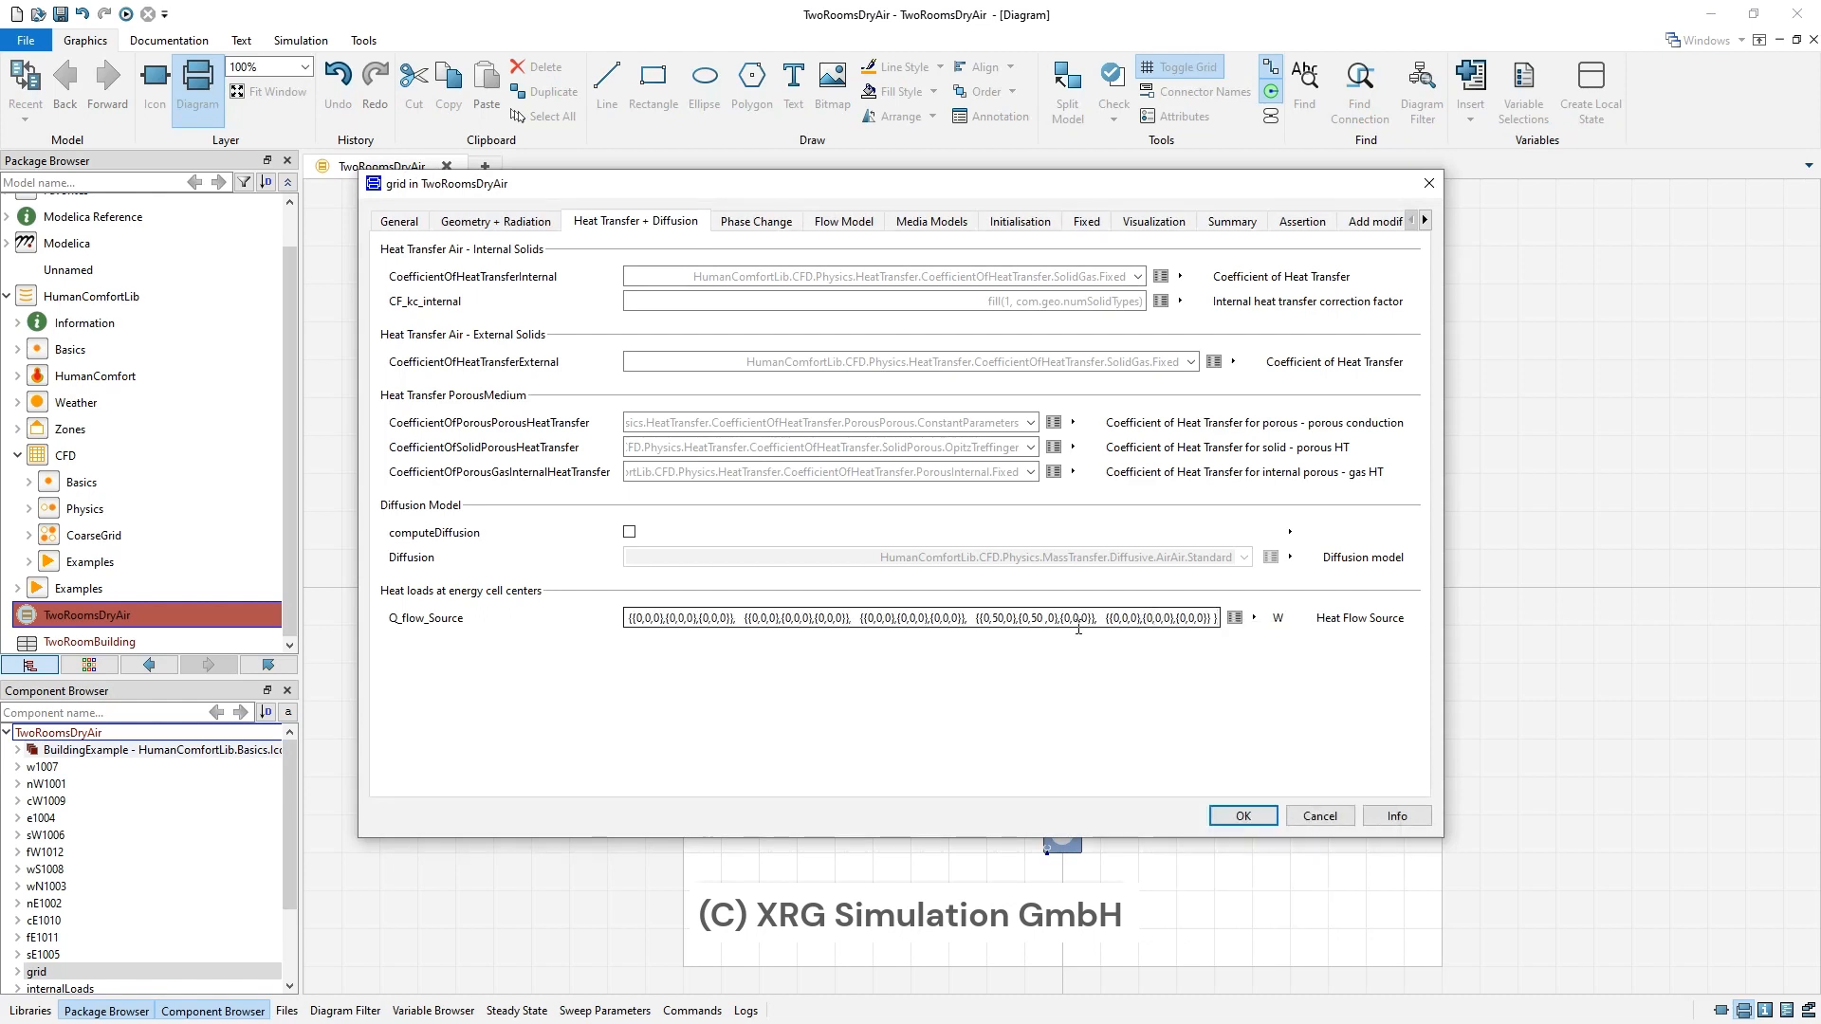
# - Replace both 50 W entries in the grid's Q_flow_Source array with gain.y/2 and apply the parameter changes
pyautogui.click(1004, 618)
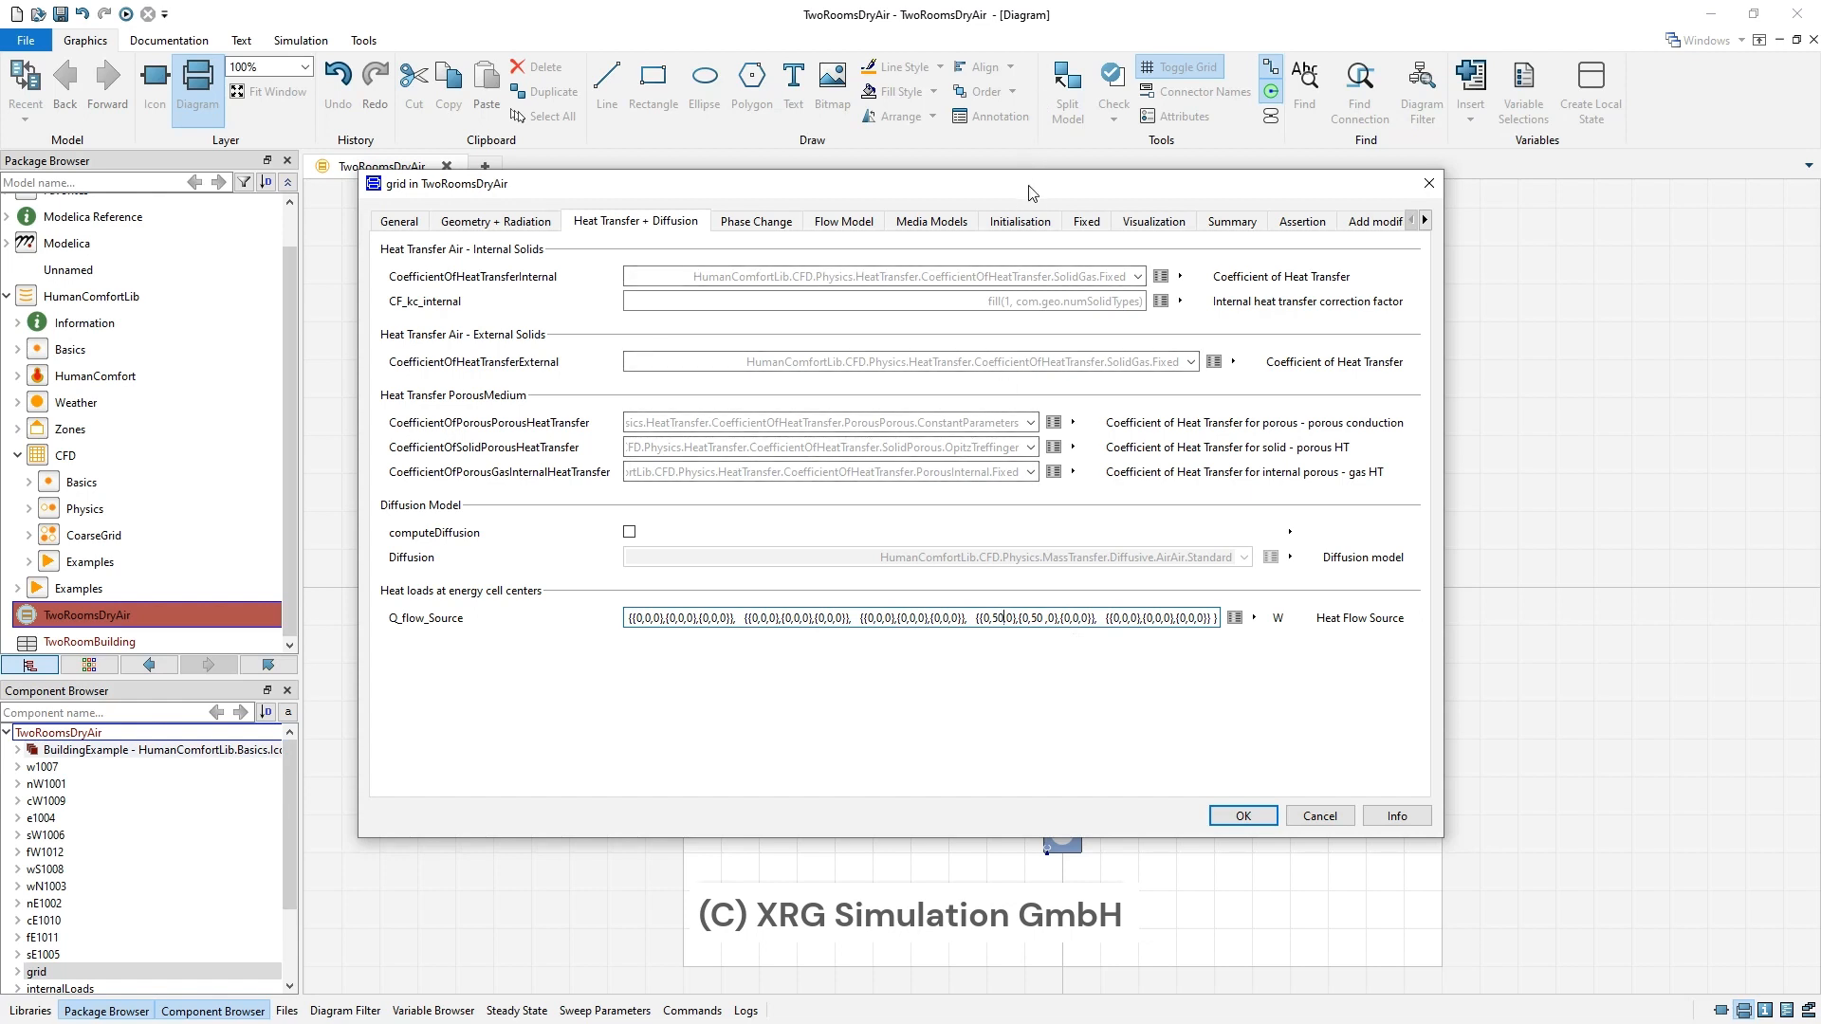
pyautogui.moveTo(1031, 189); pyautogui.dragTo(816, 237)
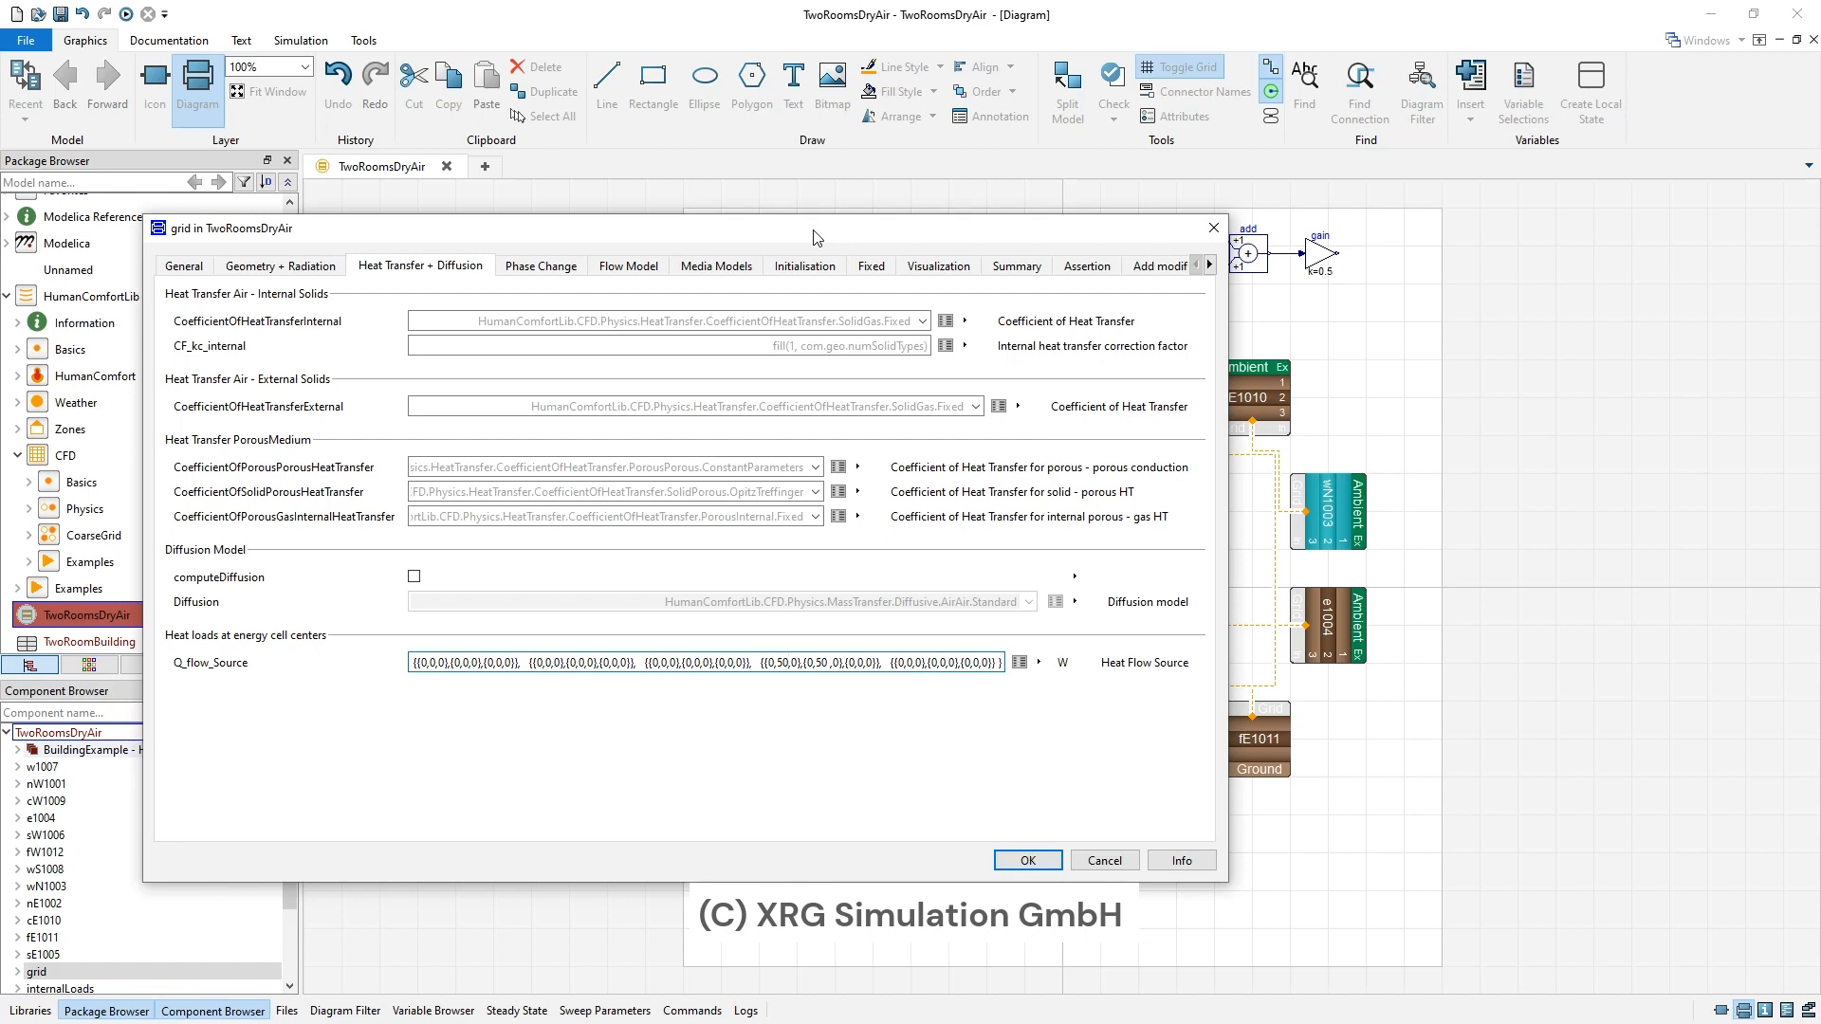
pyautogui.press('BackSpace')
pyautogui.press('BackSpace')
pyautogui.press('BackSpace')
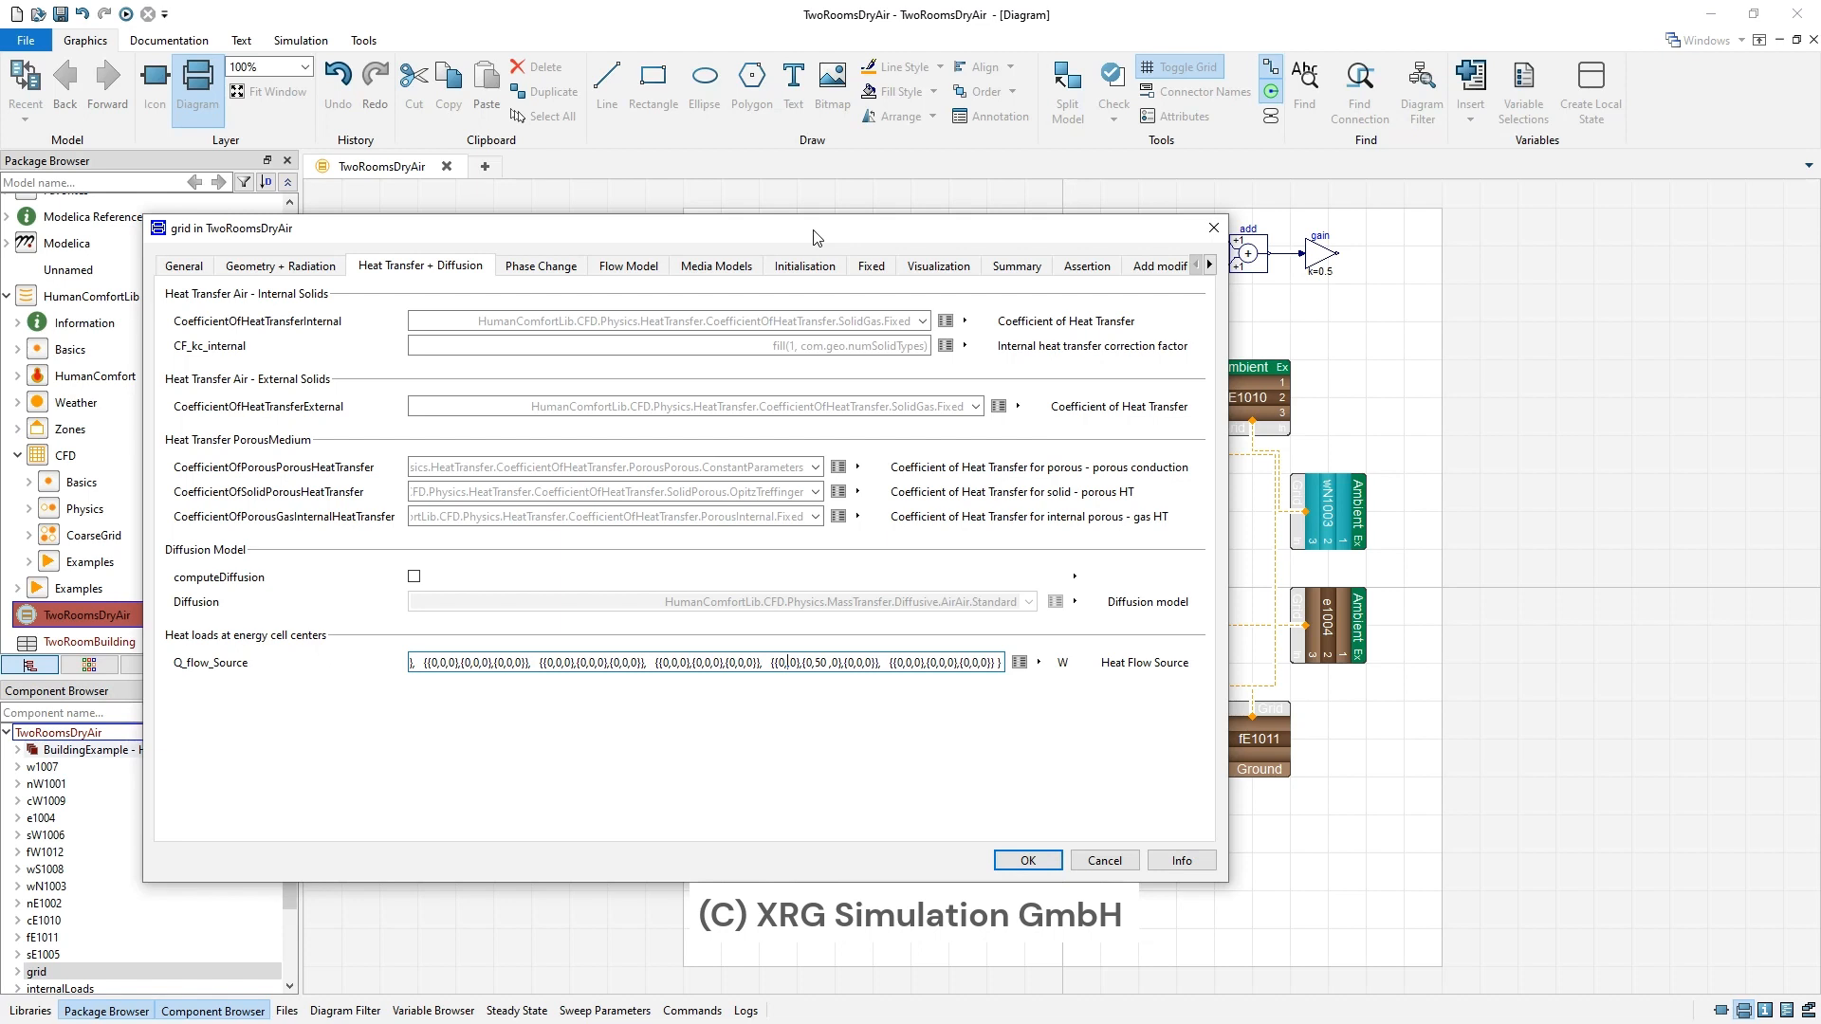
pyautogui.write('gain')
pyautogui.write('.y/2,')
pyautogui.click(869, 662)
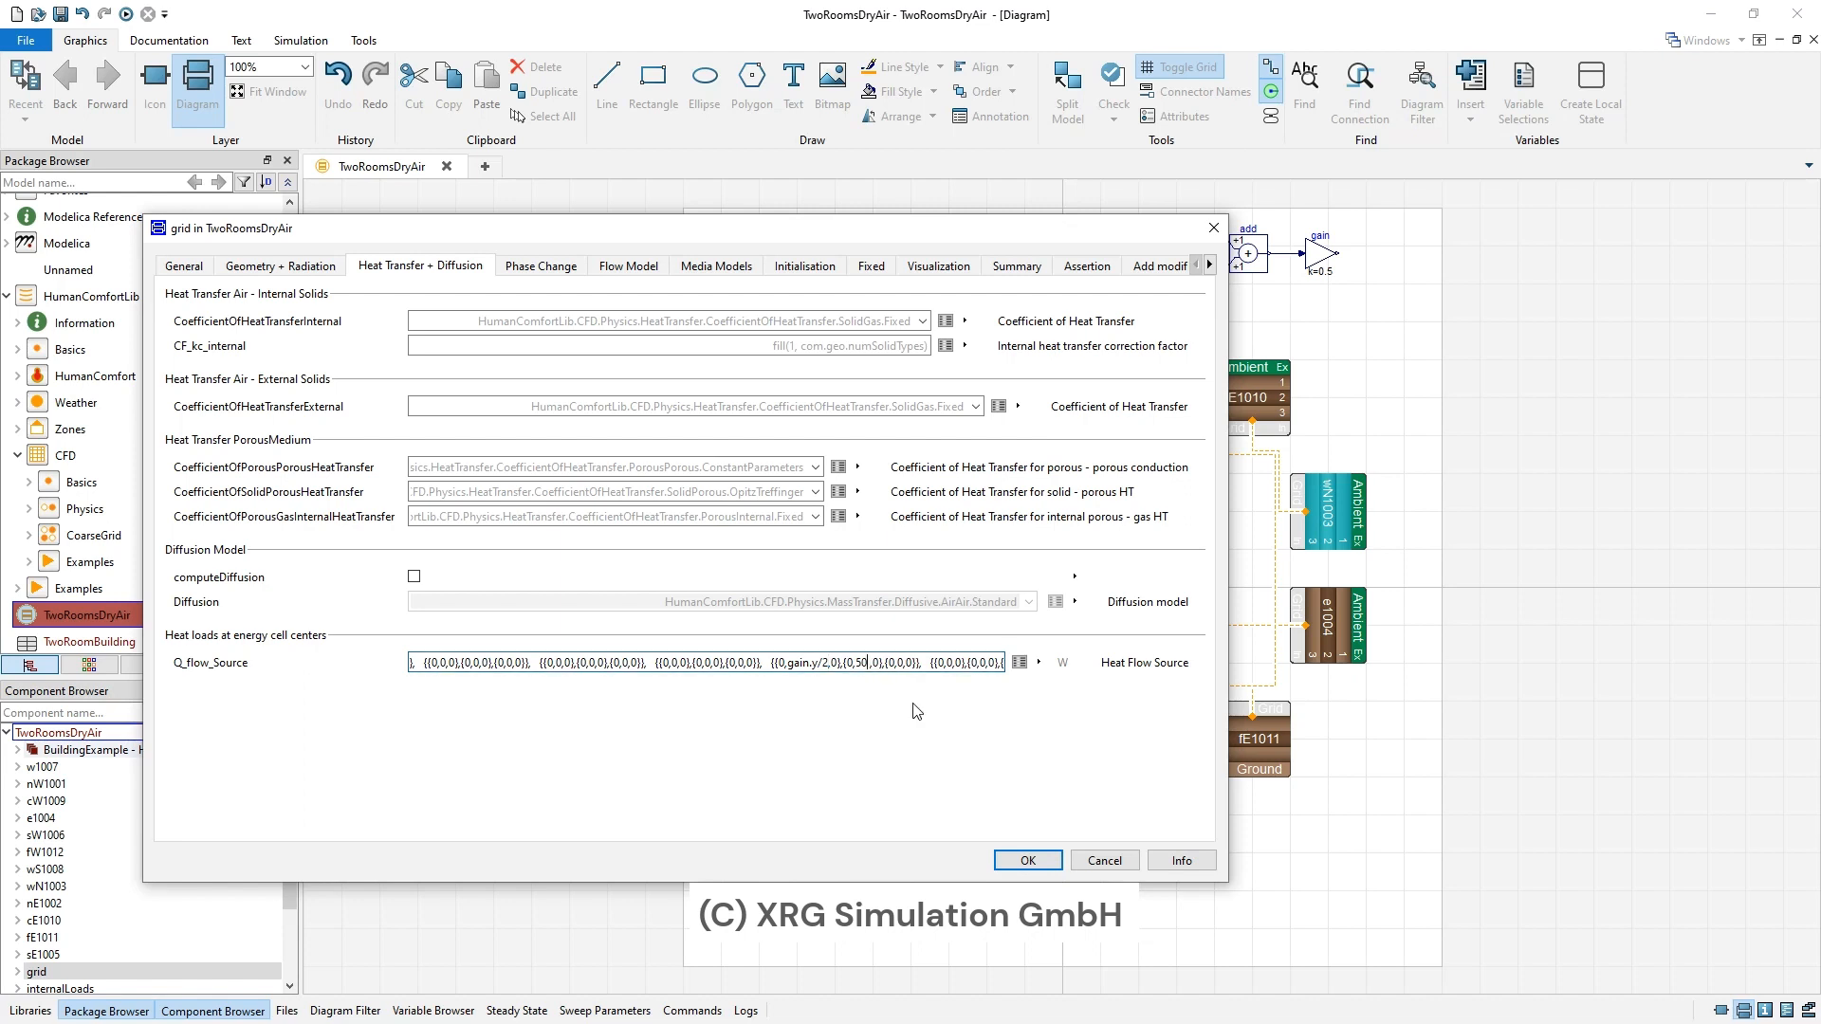
pyautogui.press('BackSpace')
pyautogui.press('BackSpace')
pyautogui.write('gain.y/2.0')
pyautogui.click(1028, 860)
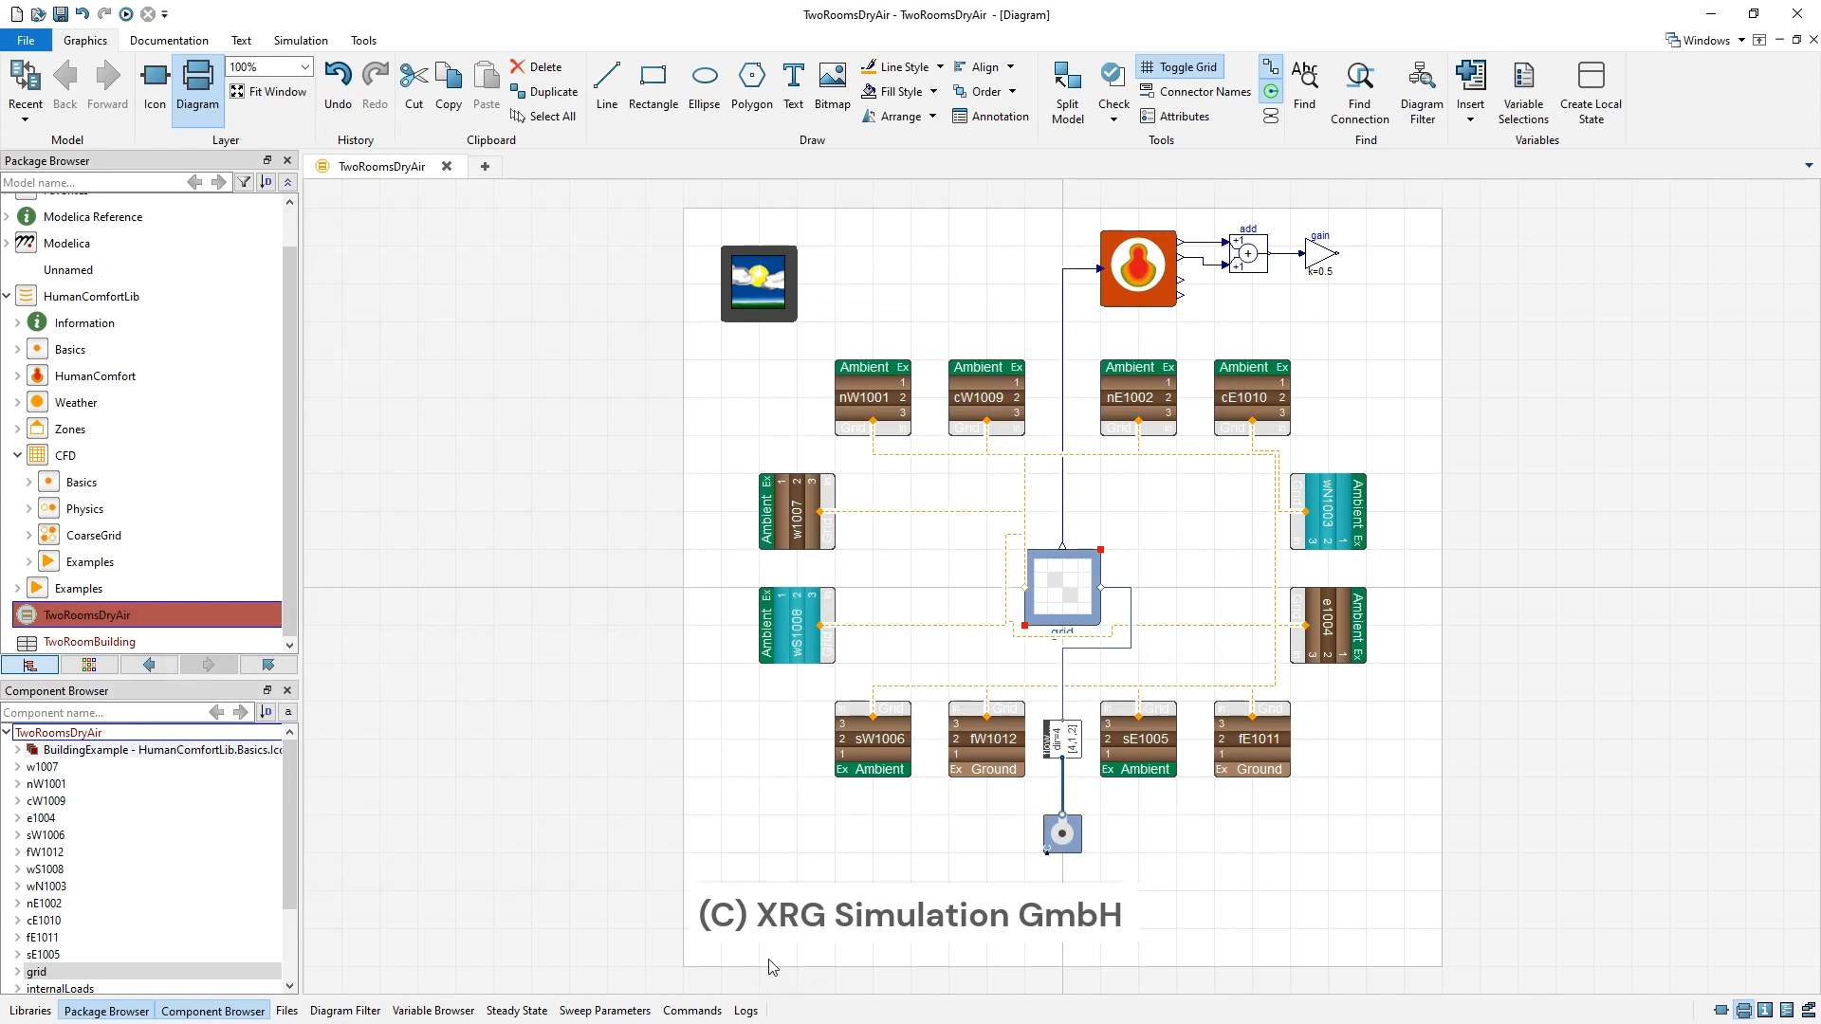
# - Show the message log and check the TwoRoomsDryAir model
pyautogui.click(746, 1011)
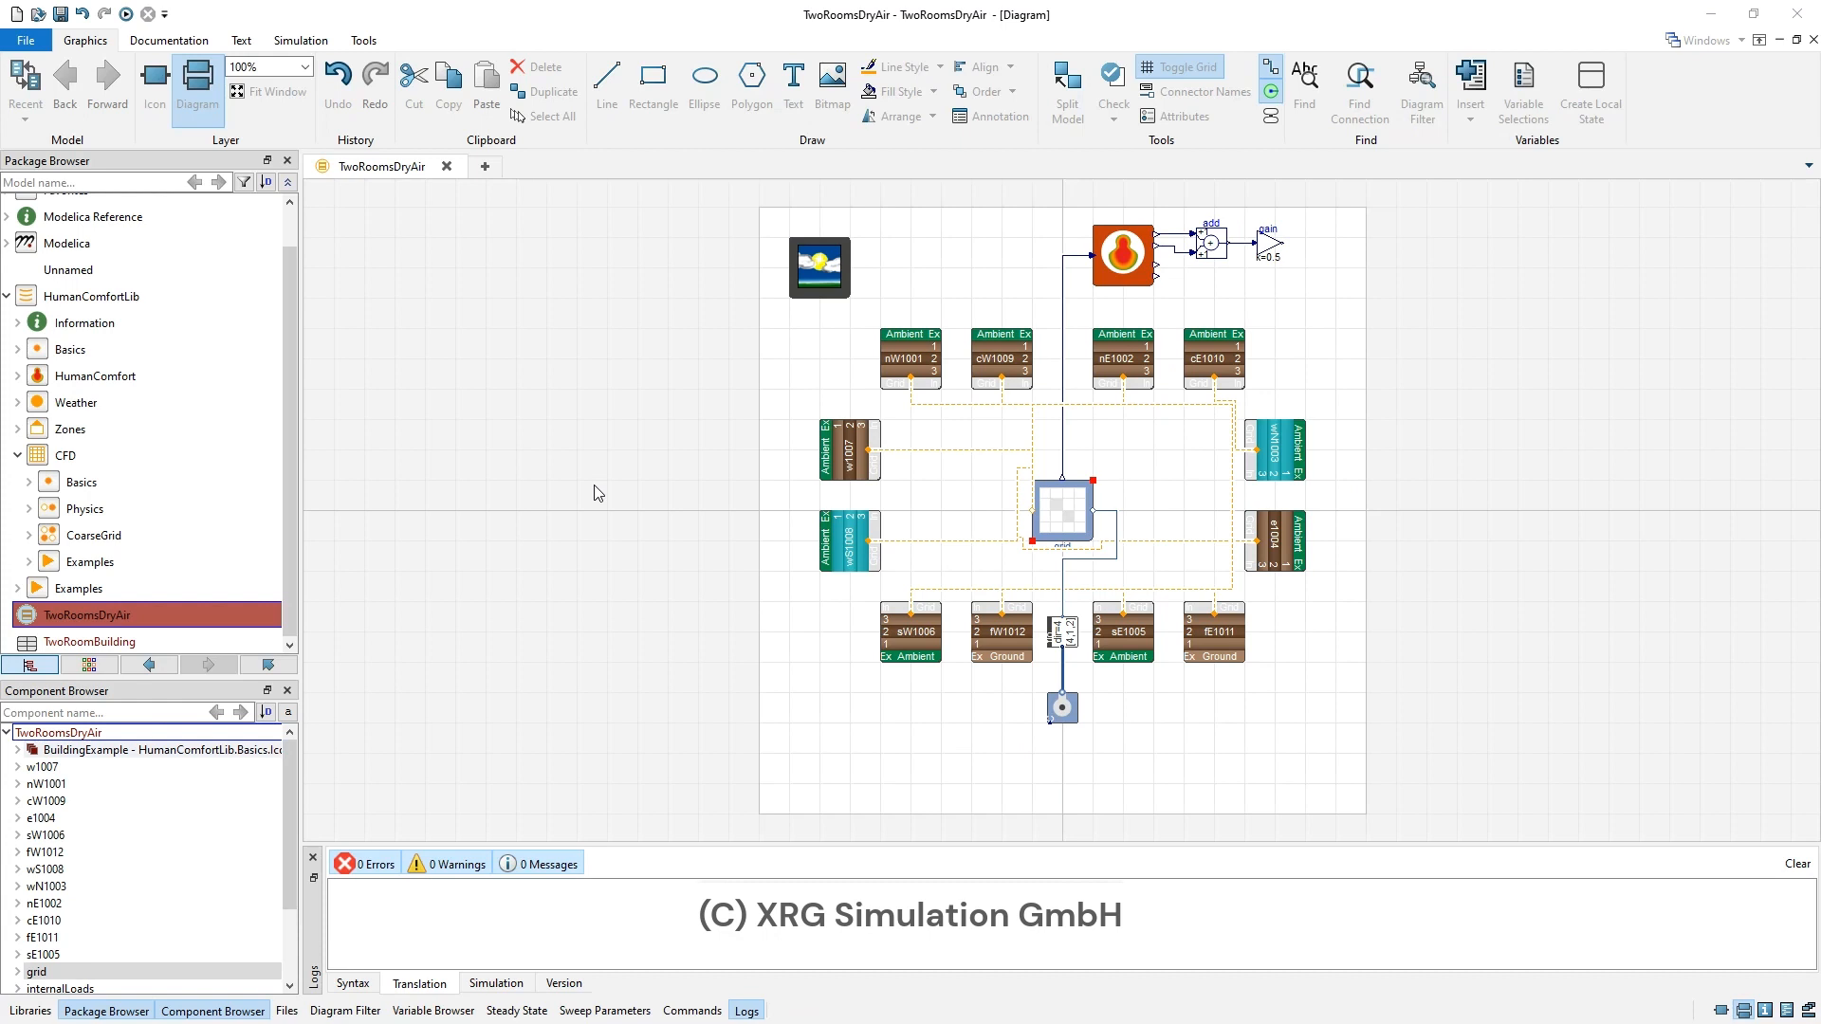
pyautogui.click(1115, 80)
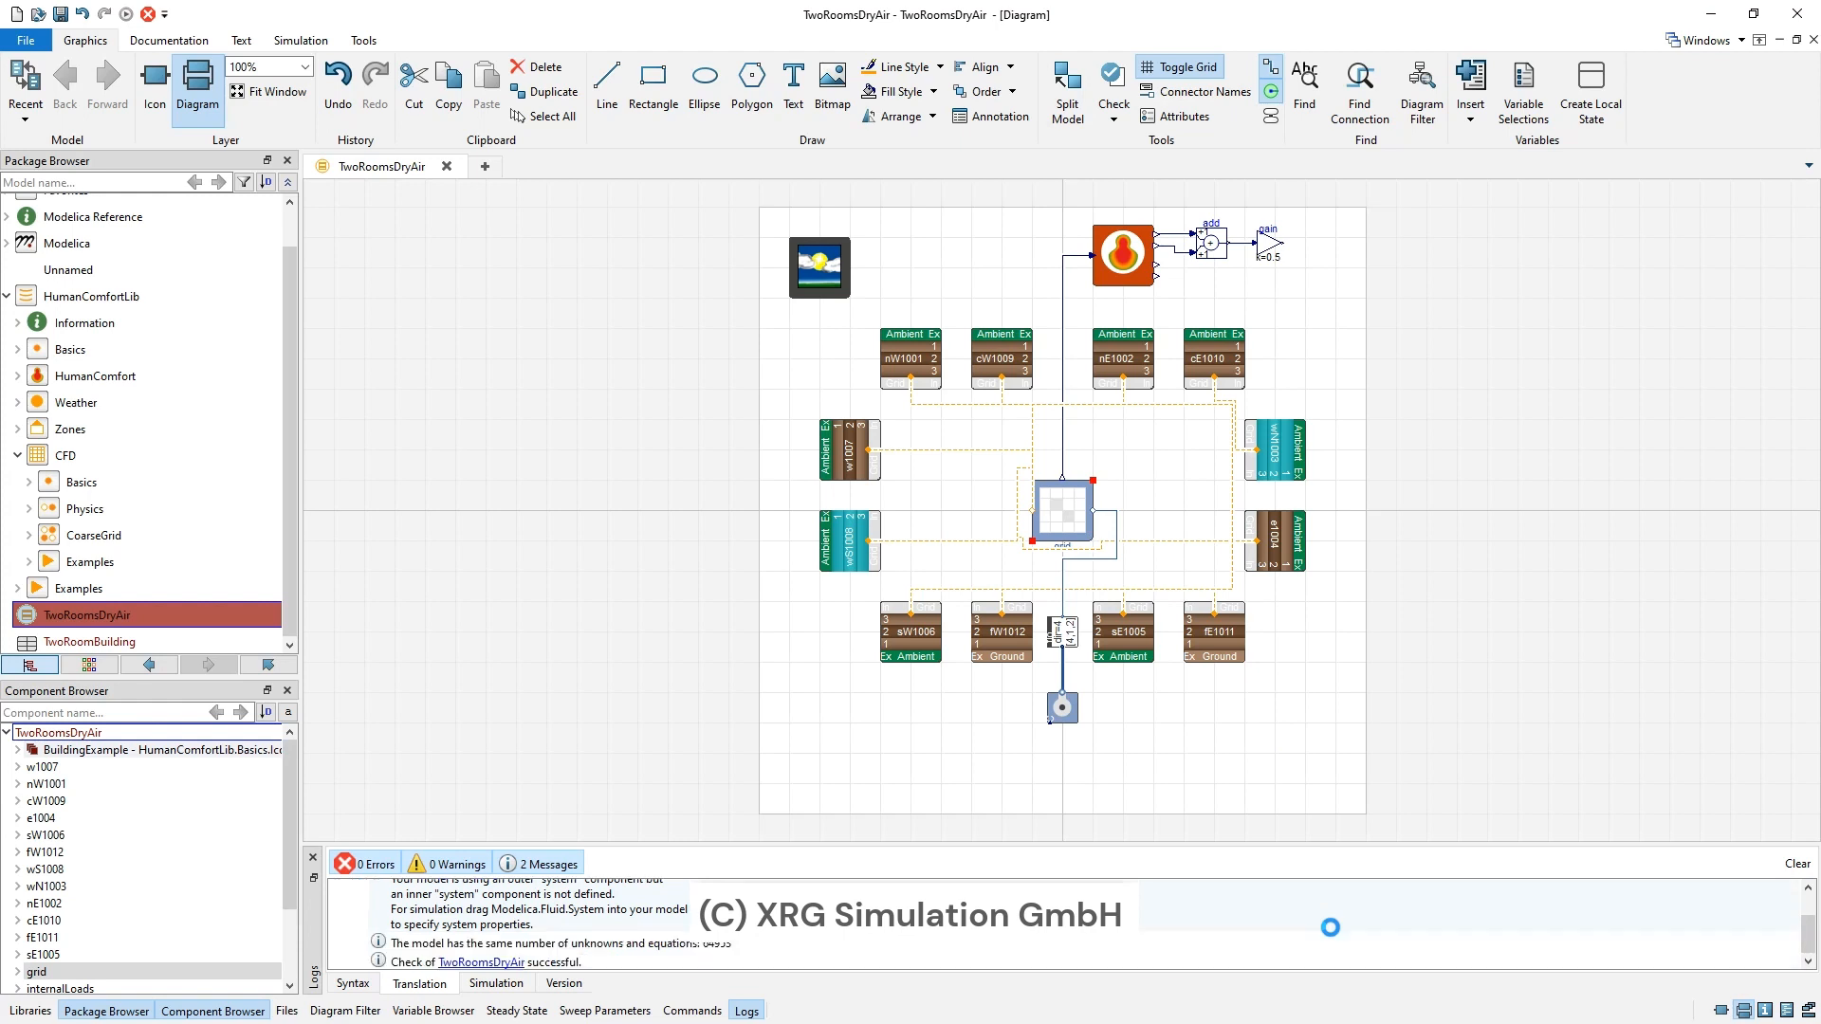
pyautogui.scroll(-1, 1335, 938)
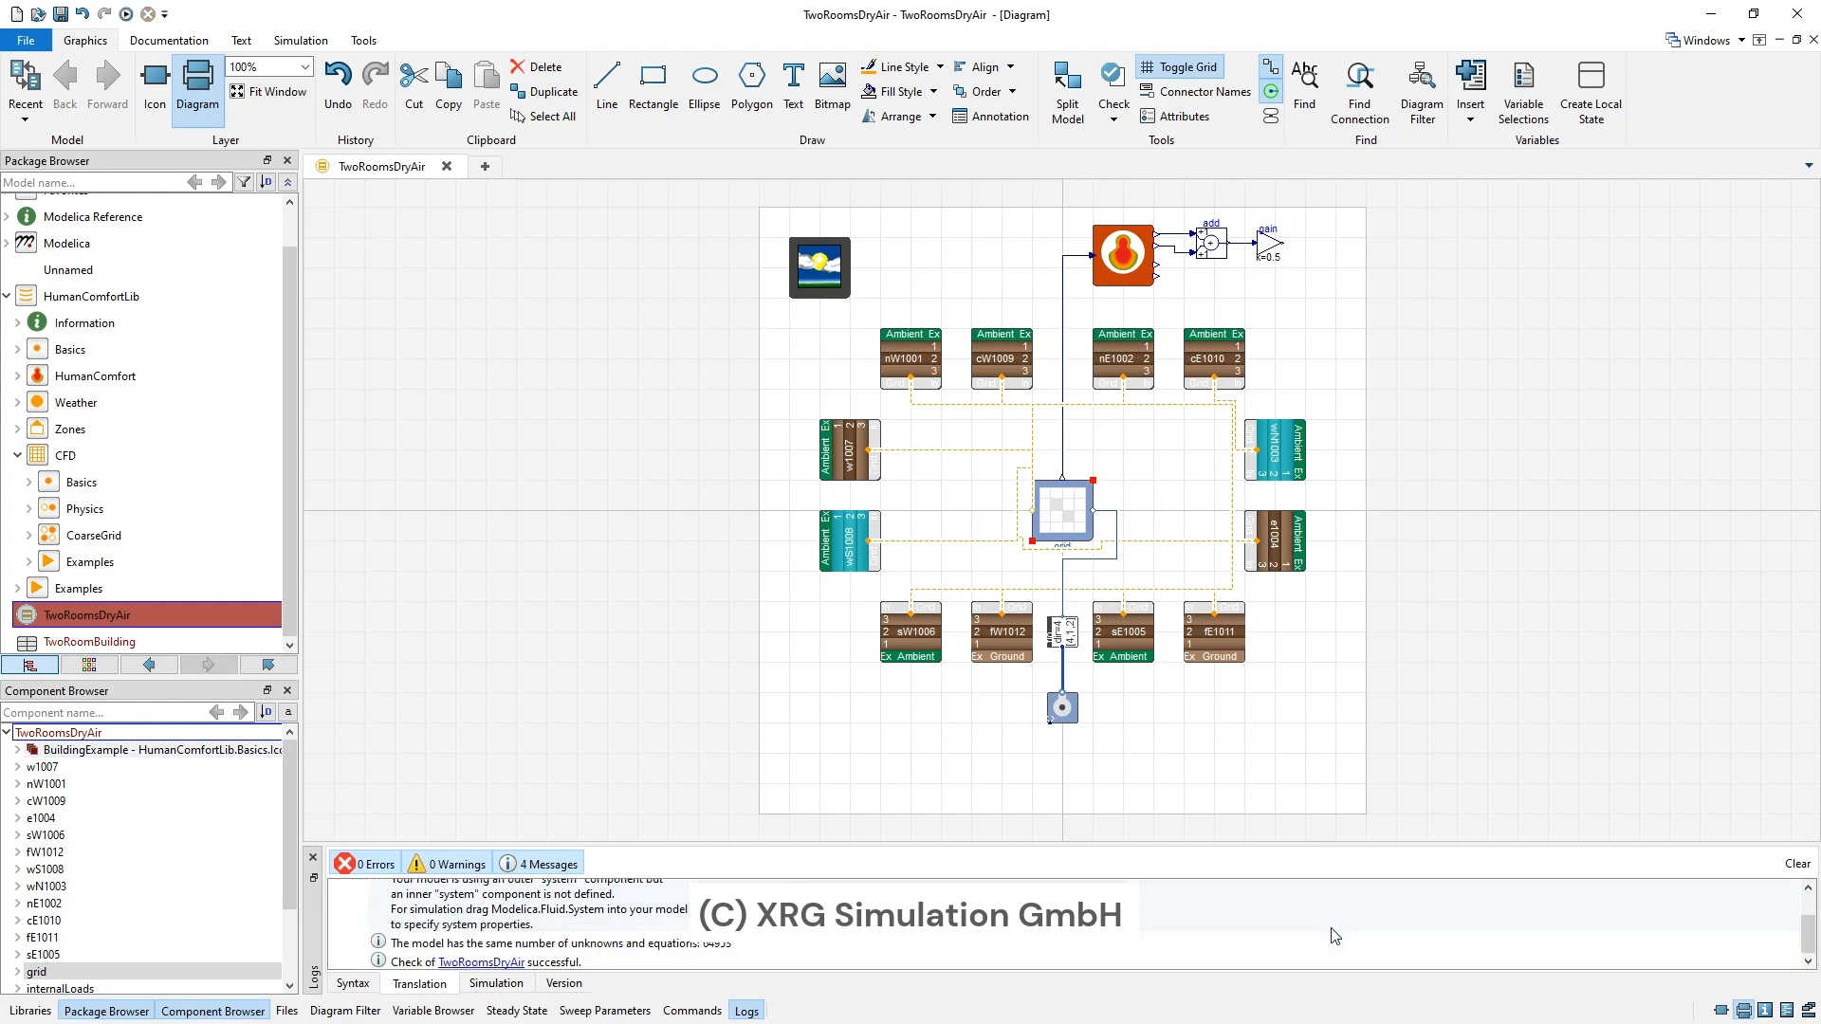
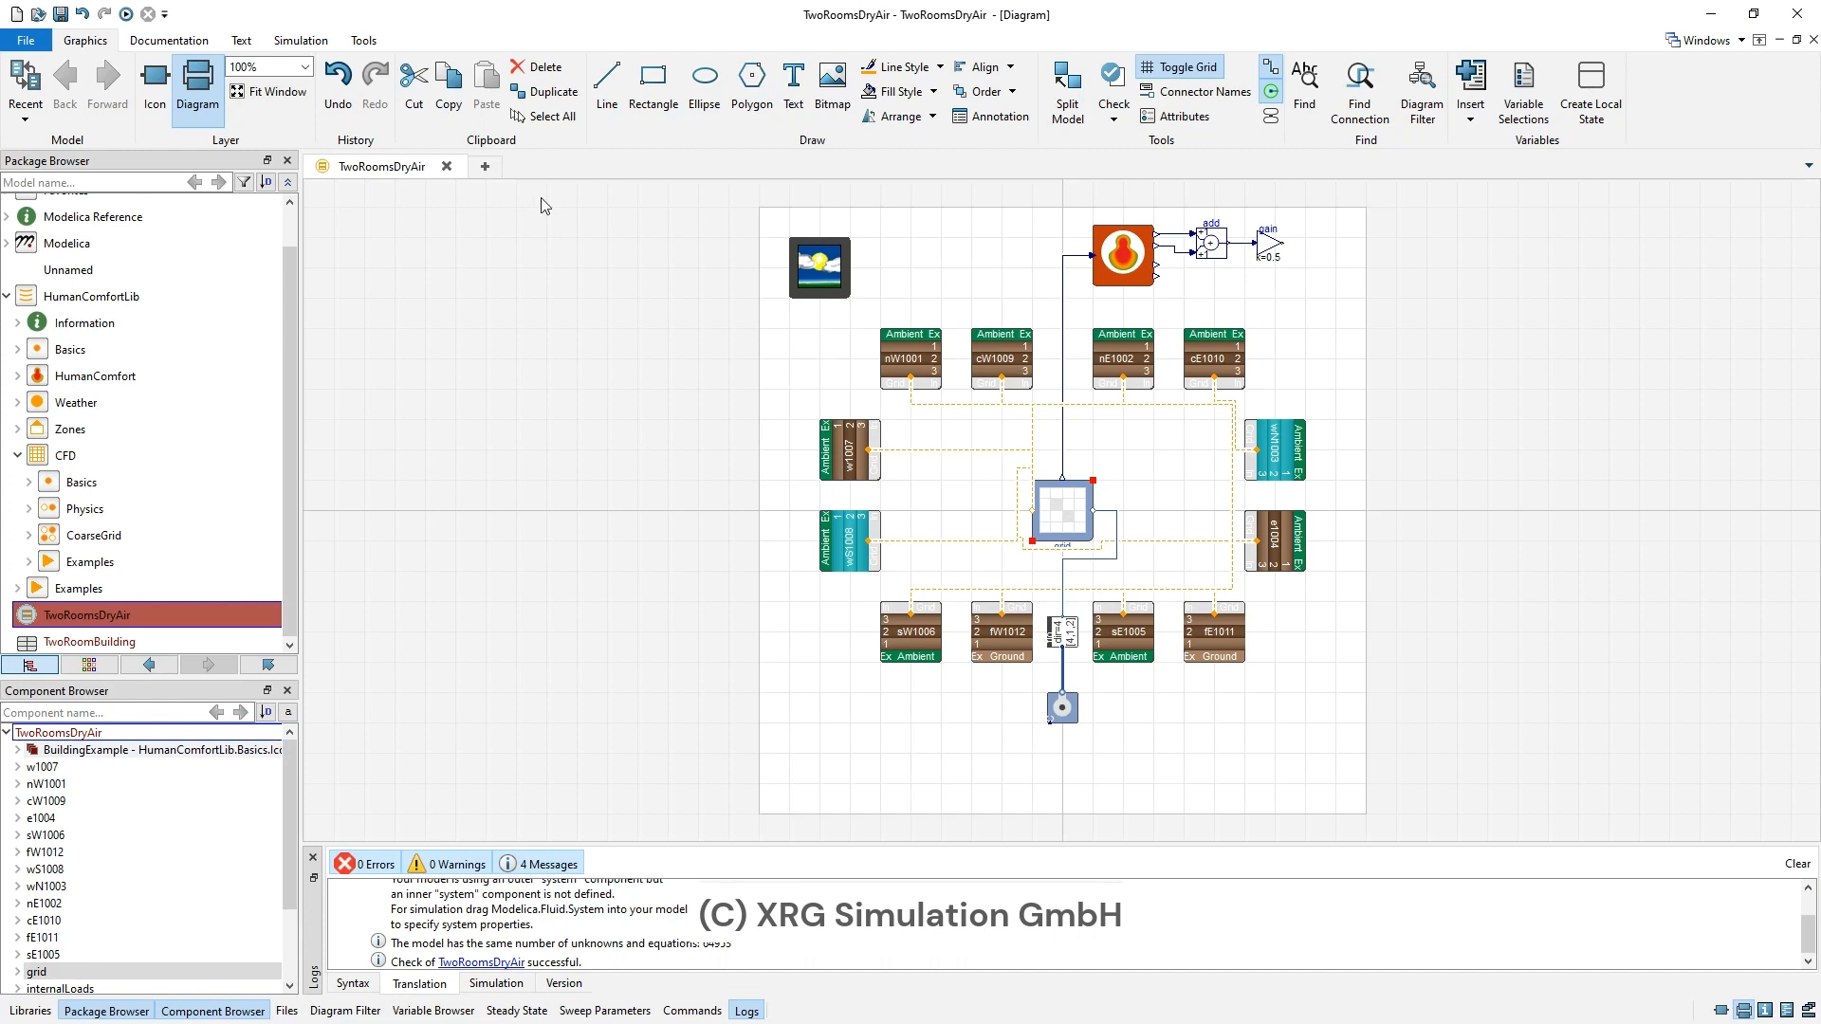
# - In the simulation setup, set the stop time to 86400 s and apply the settings
pyautogui.click(298, 48)
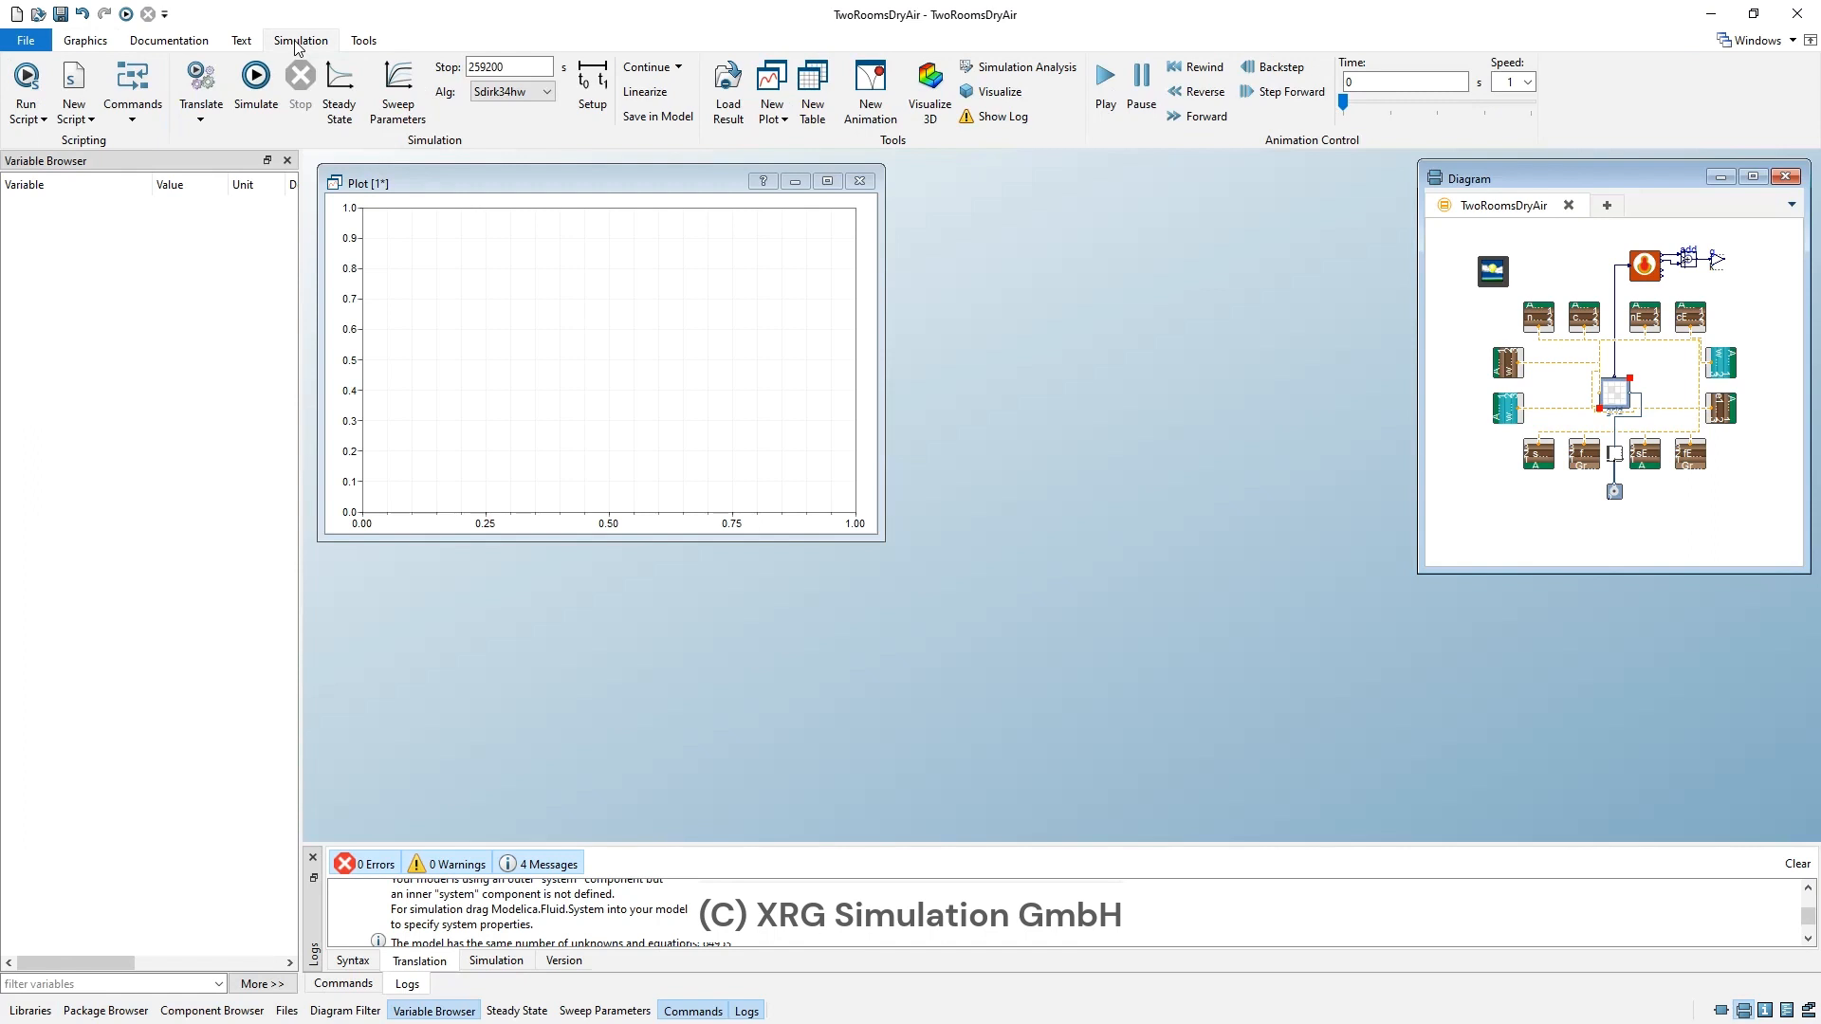
pyautogui.click(585, 81)
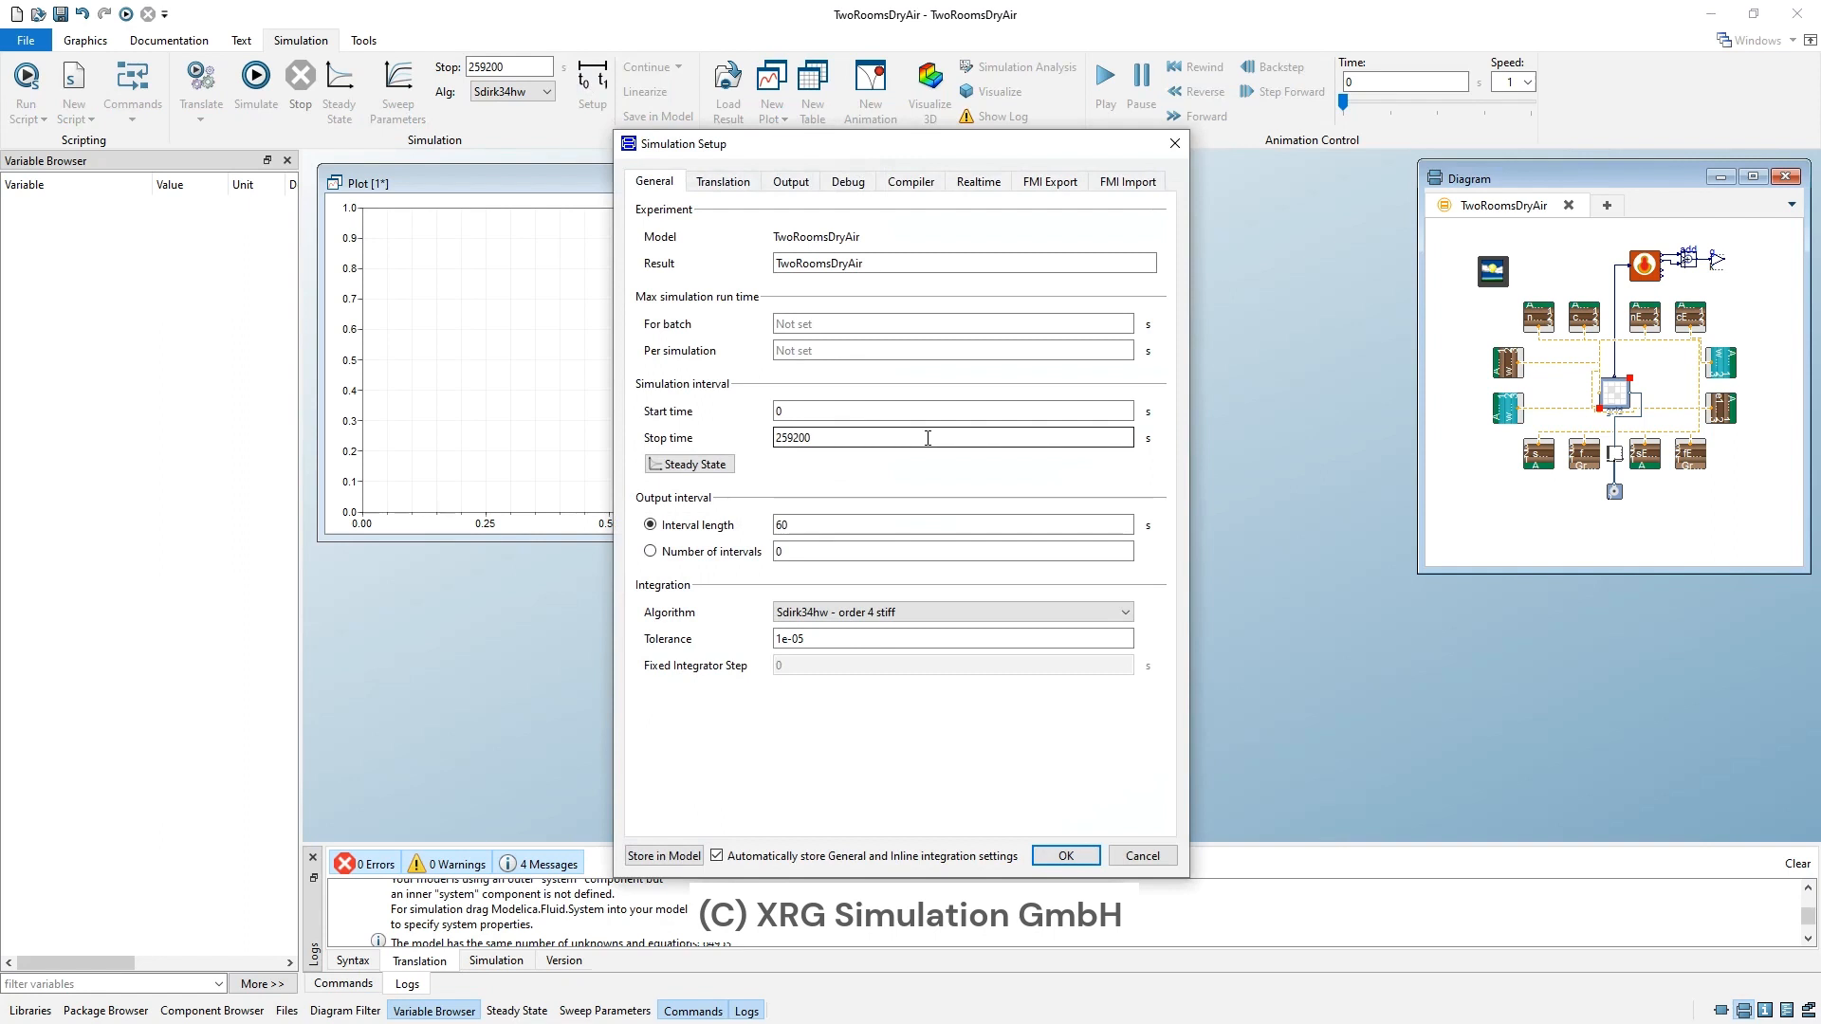
pyautogui.press('BackSpace')
pyautogui.press('BackSpace')
pyautogui.press('BackSpace')
pyautogui.press('BackSpace')
pyautogui.press('BackSpace')
pyautogui.press('BackSpace')
pyautogui.write('86400')
pyautogui.click(1147, 438)
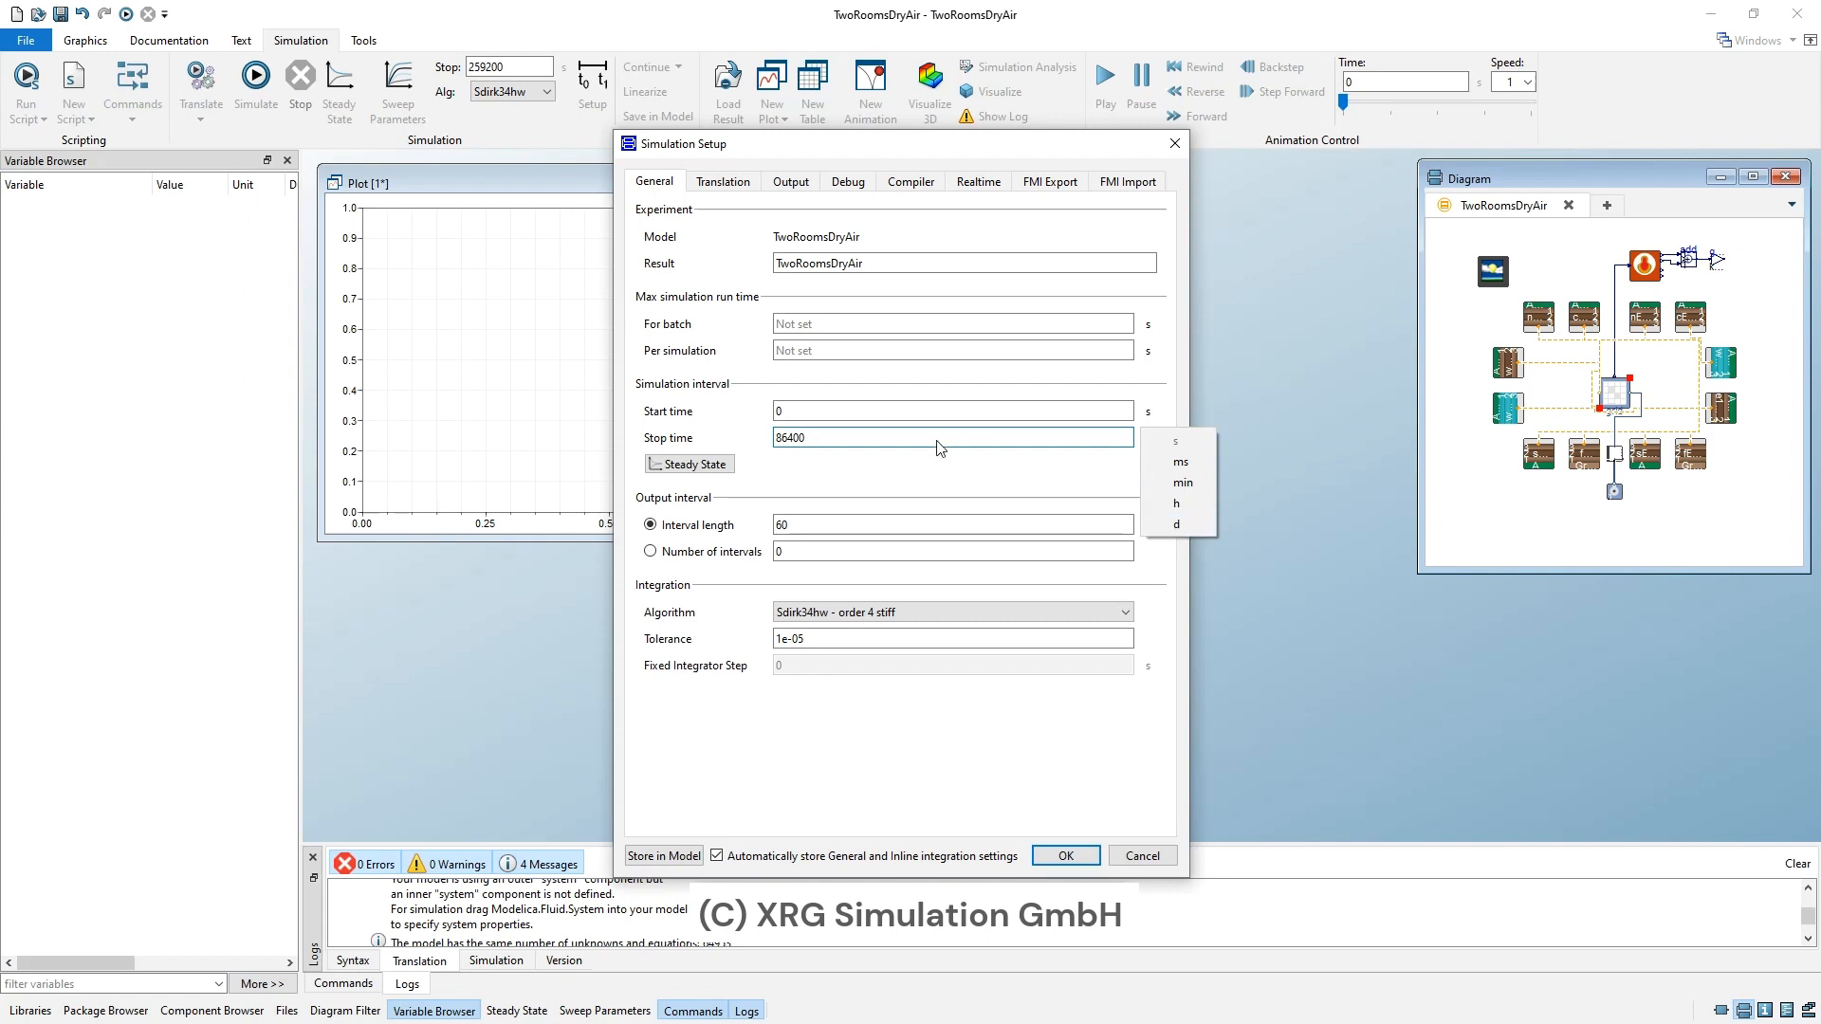
pyautogui.click(883, 416)
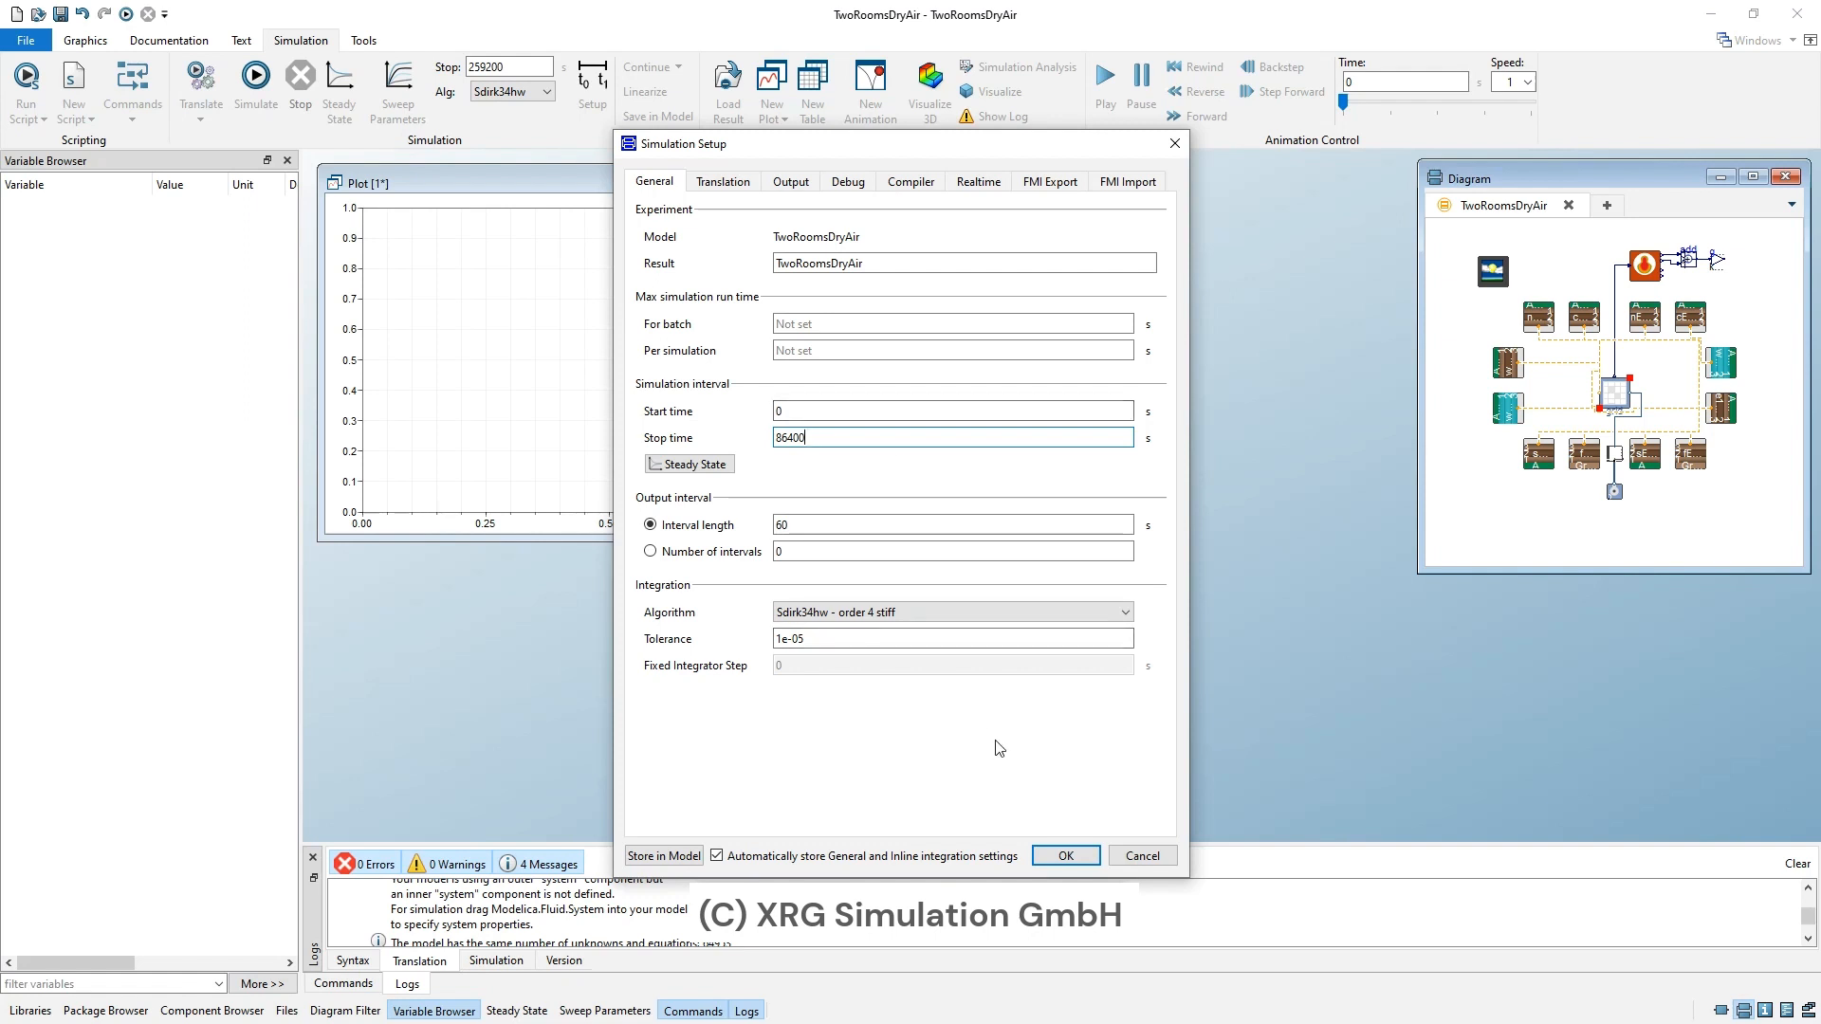
pyautogui.click(1060, 855)
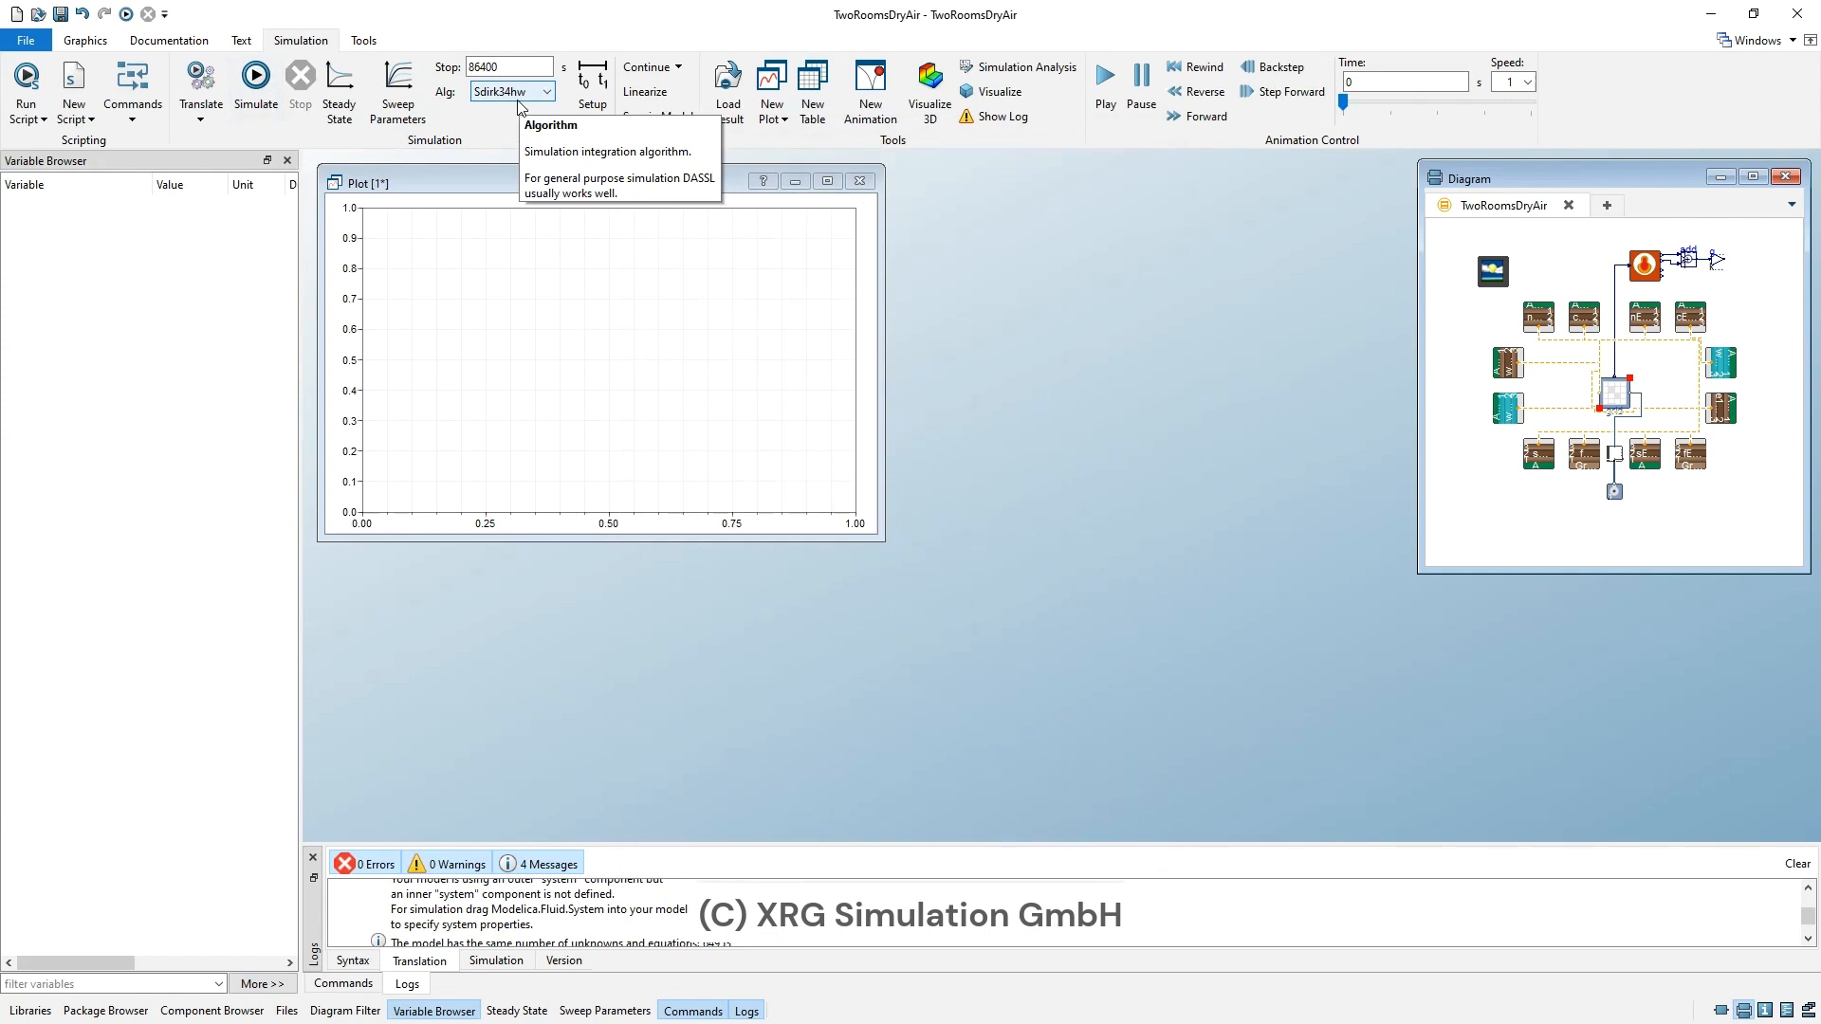
# - Simulate the TwoRoomsDryAir model and close the animation window
pyautogui.click(244, 84)
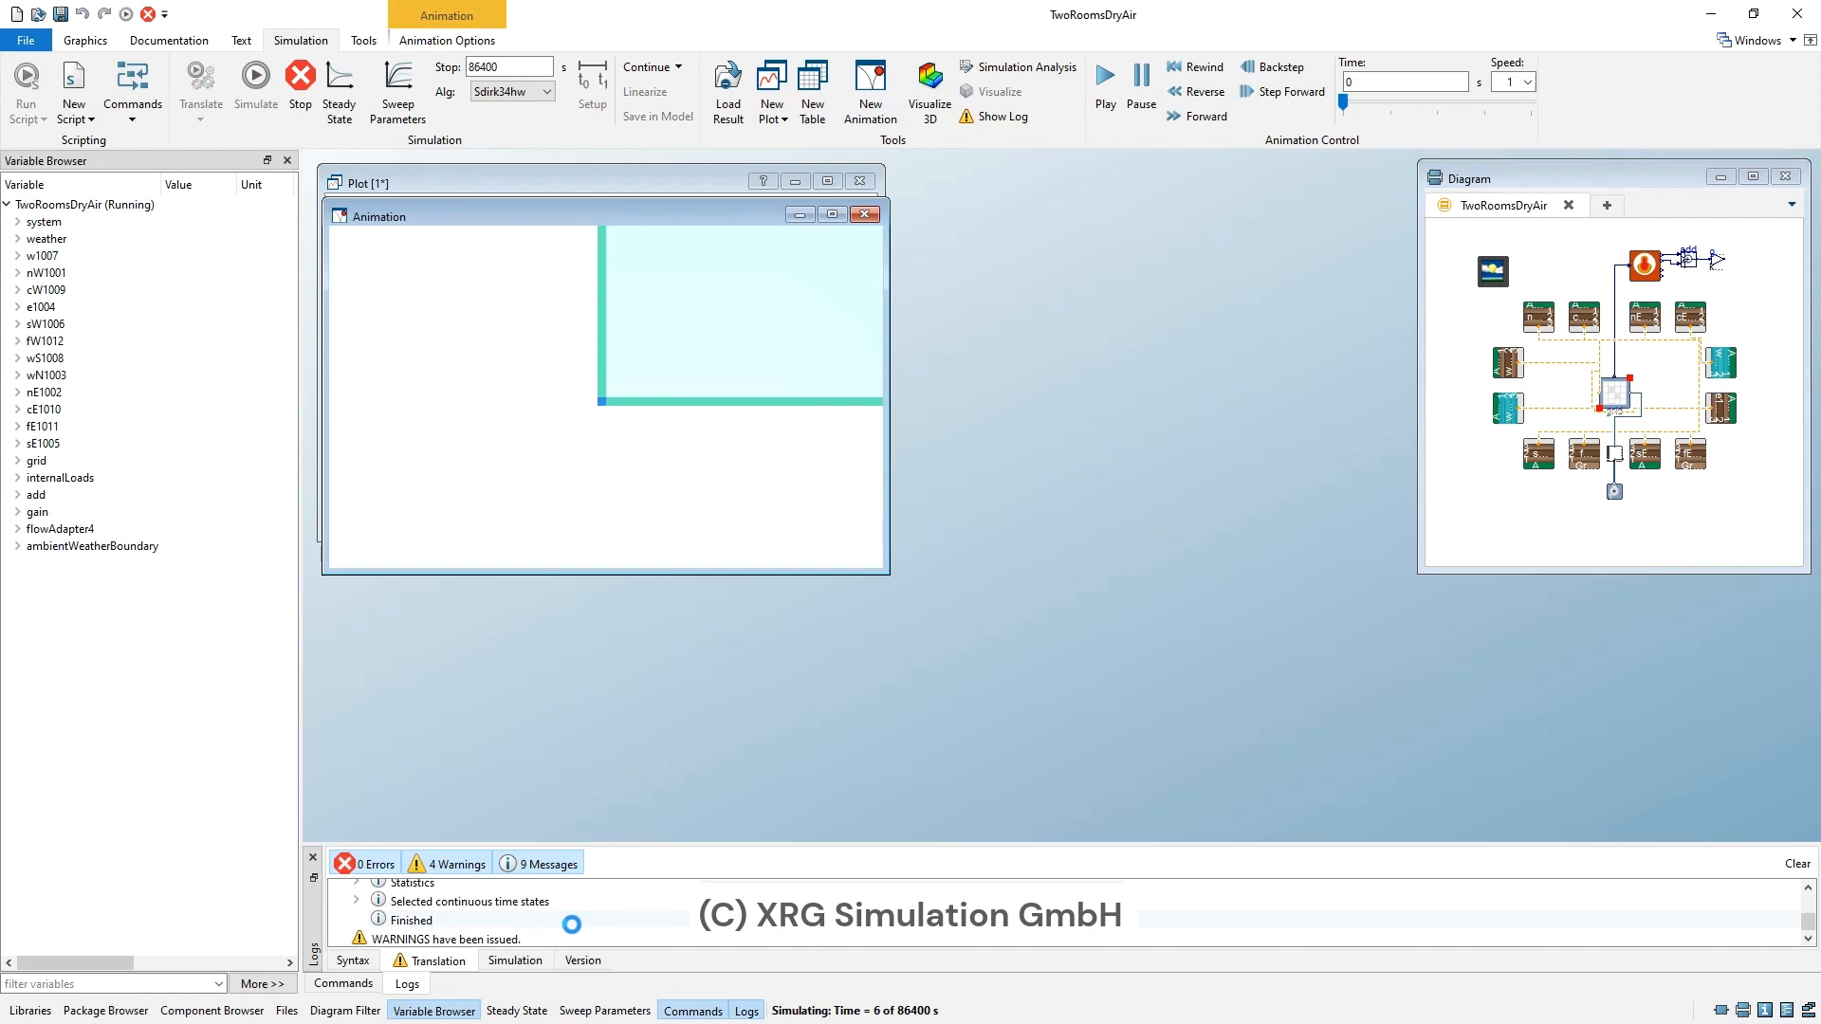
pyautogui.click(863, 216)
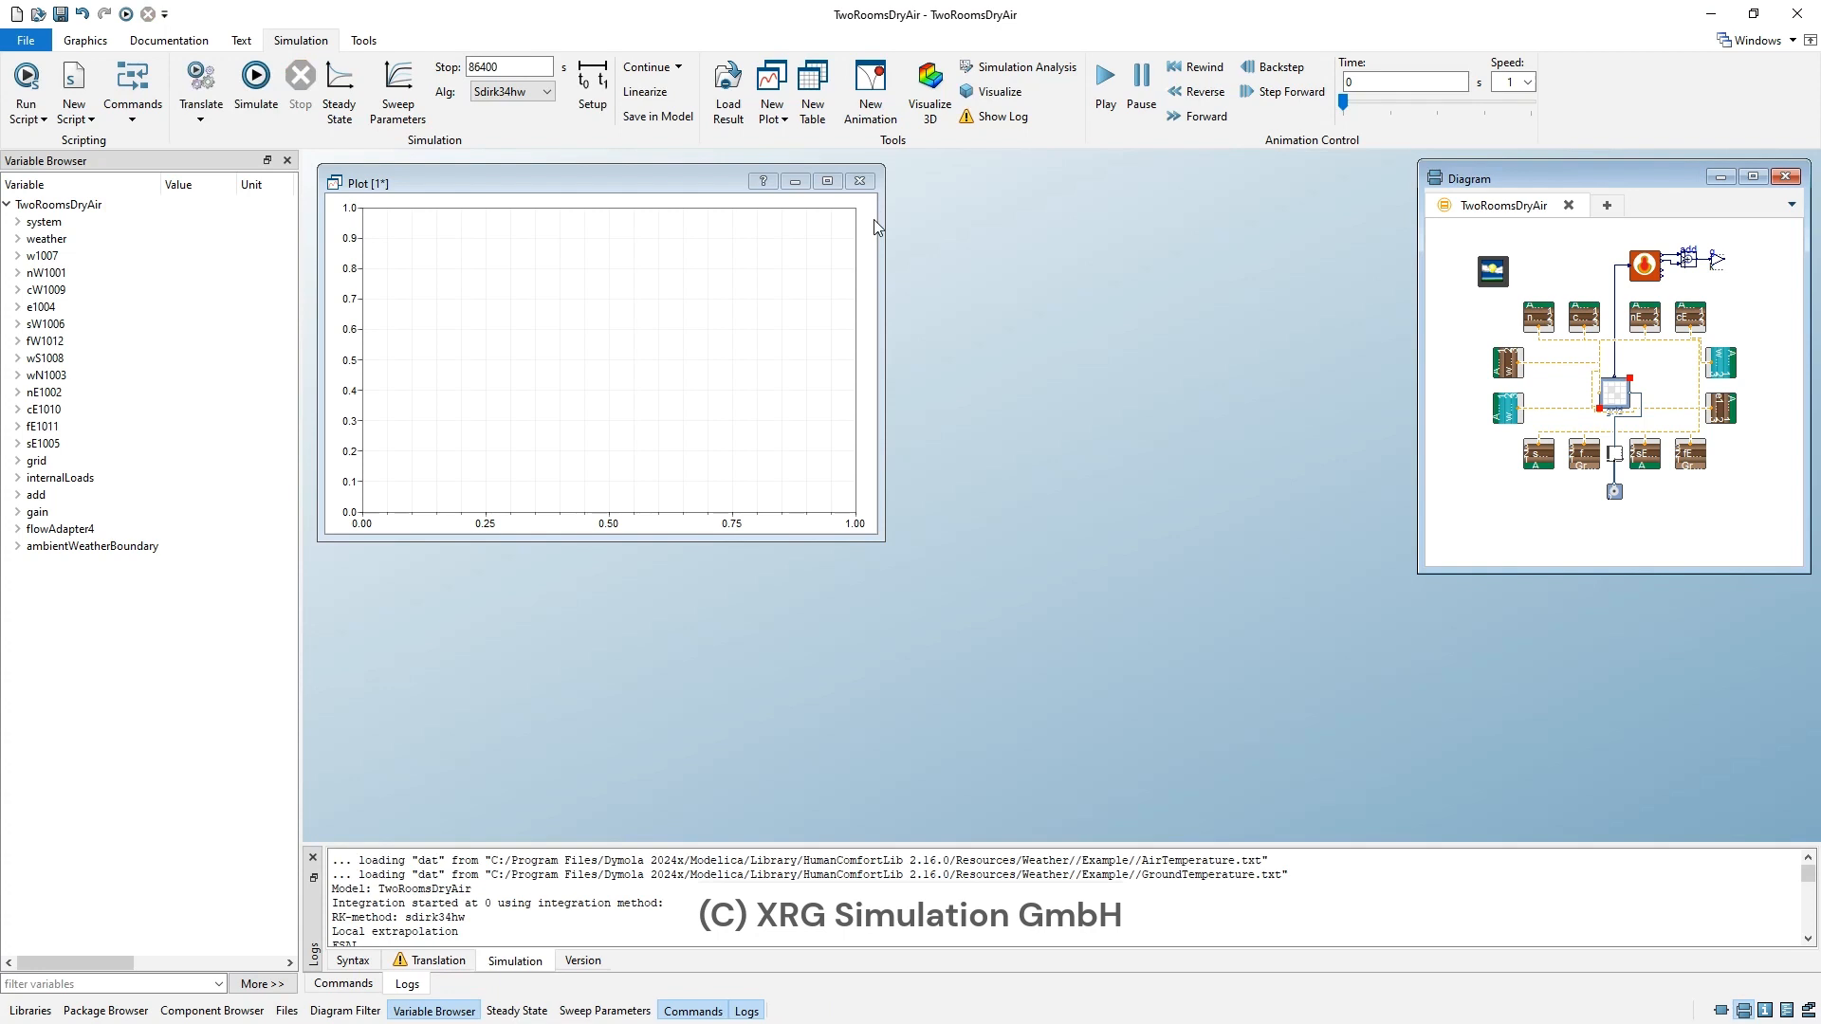
# - Plot the grid summary's T_meanAirTemp variable and enlarge the plot window to examine the curve
pyautogui.click(19, 461)
pyautogui.scroll(-6, 95, 676)
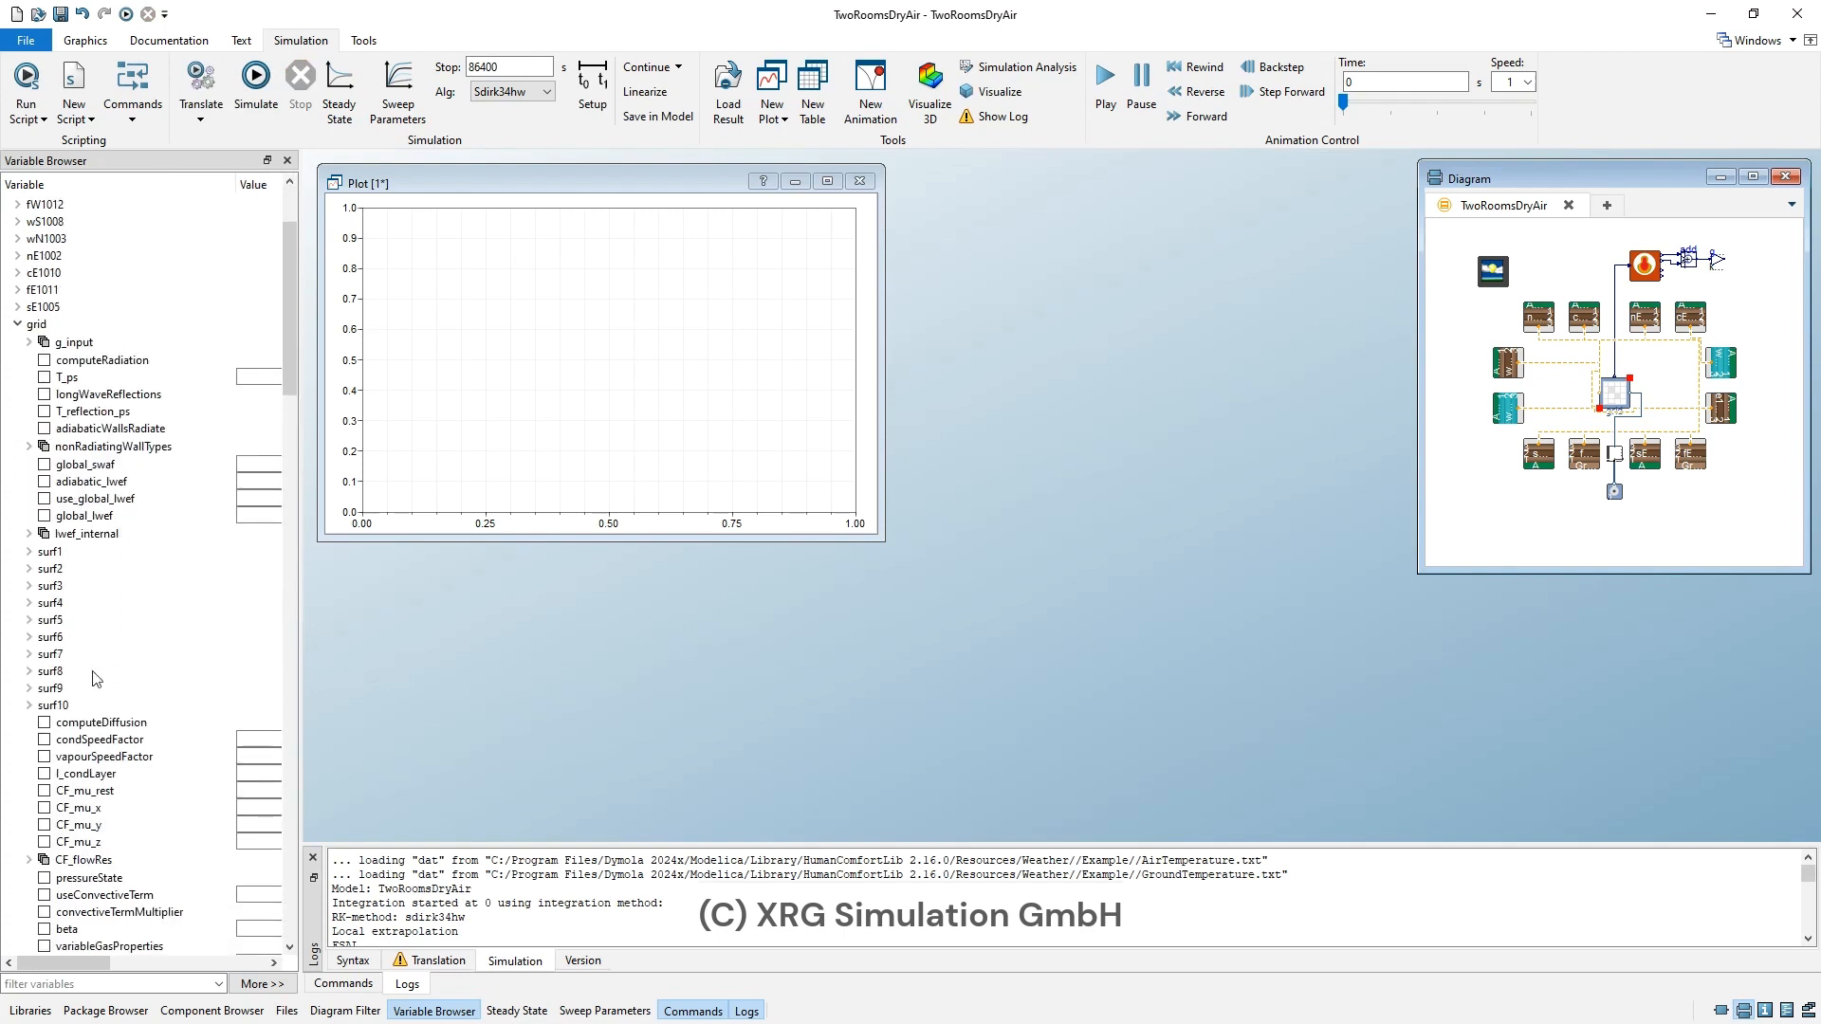
pyautogui.scroll(-4, 95, 676)
pyautogui.scroll(-15, 95, 676)
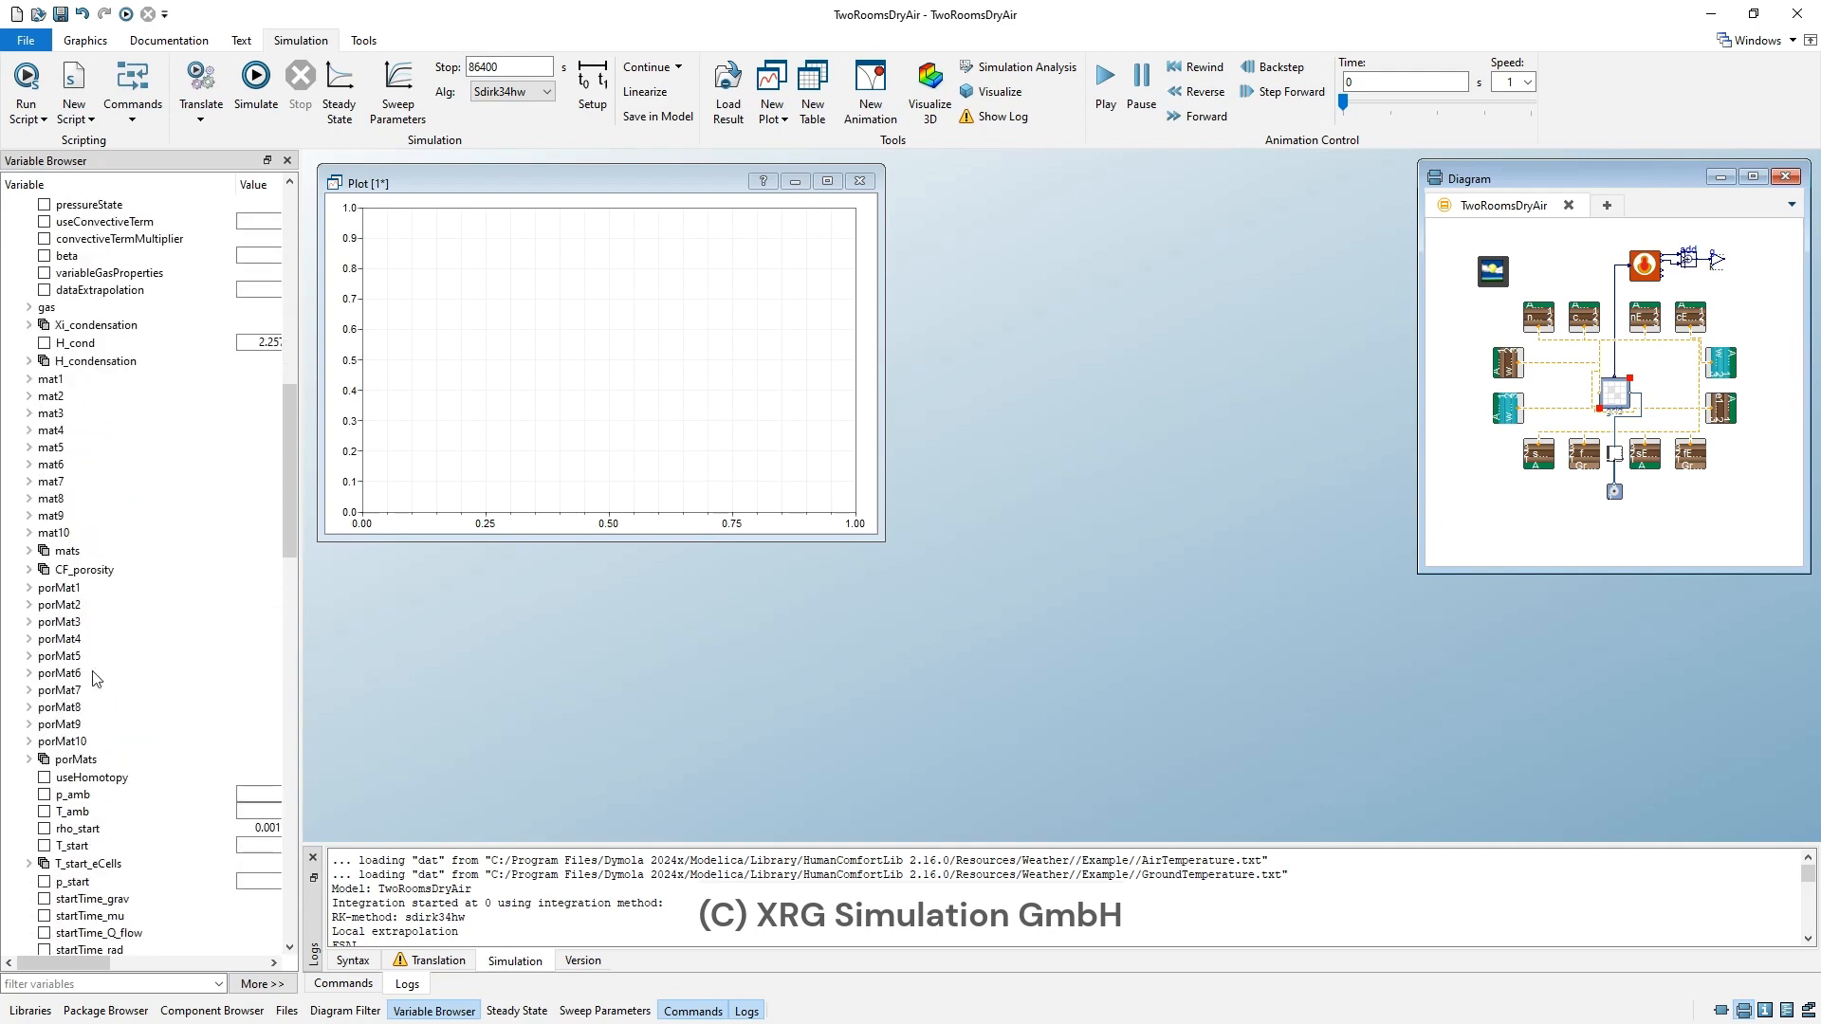
pyautogui.scroll(-2, 95, 676)
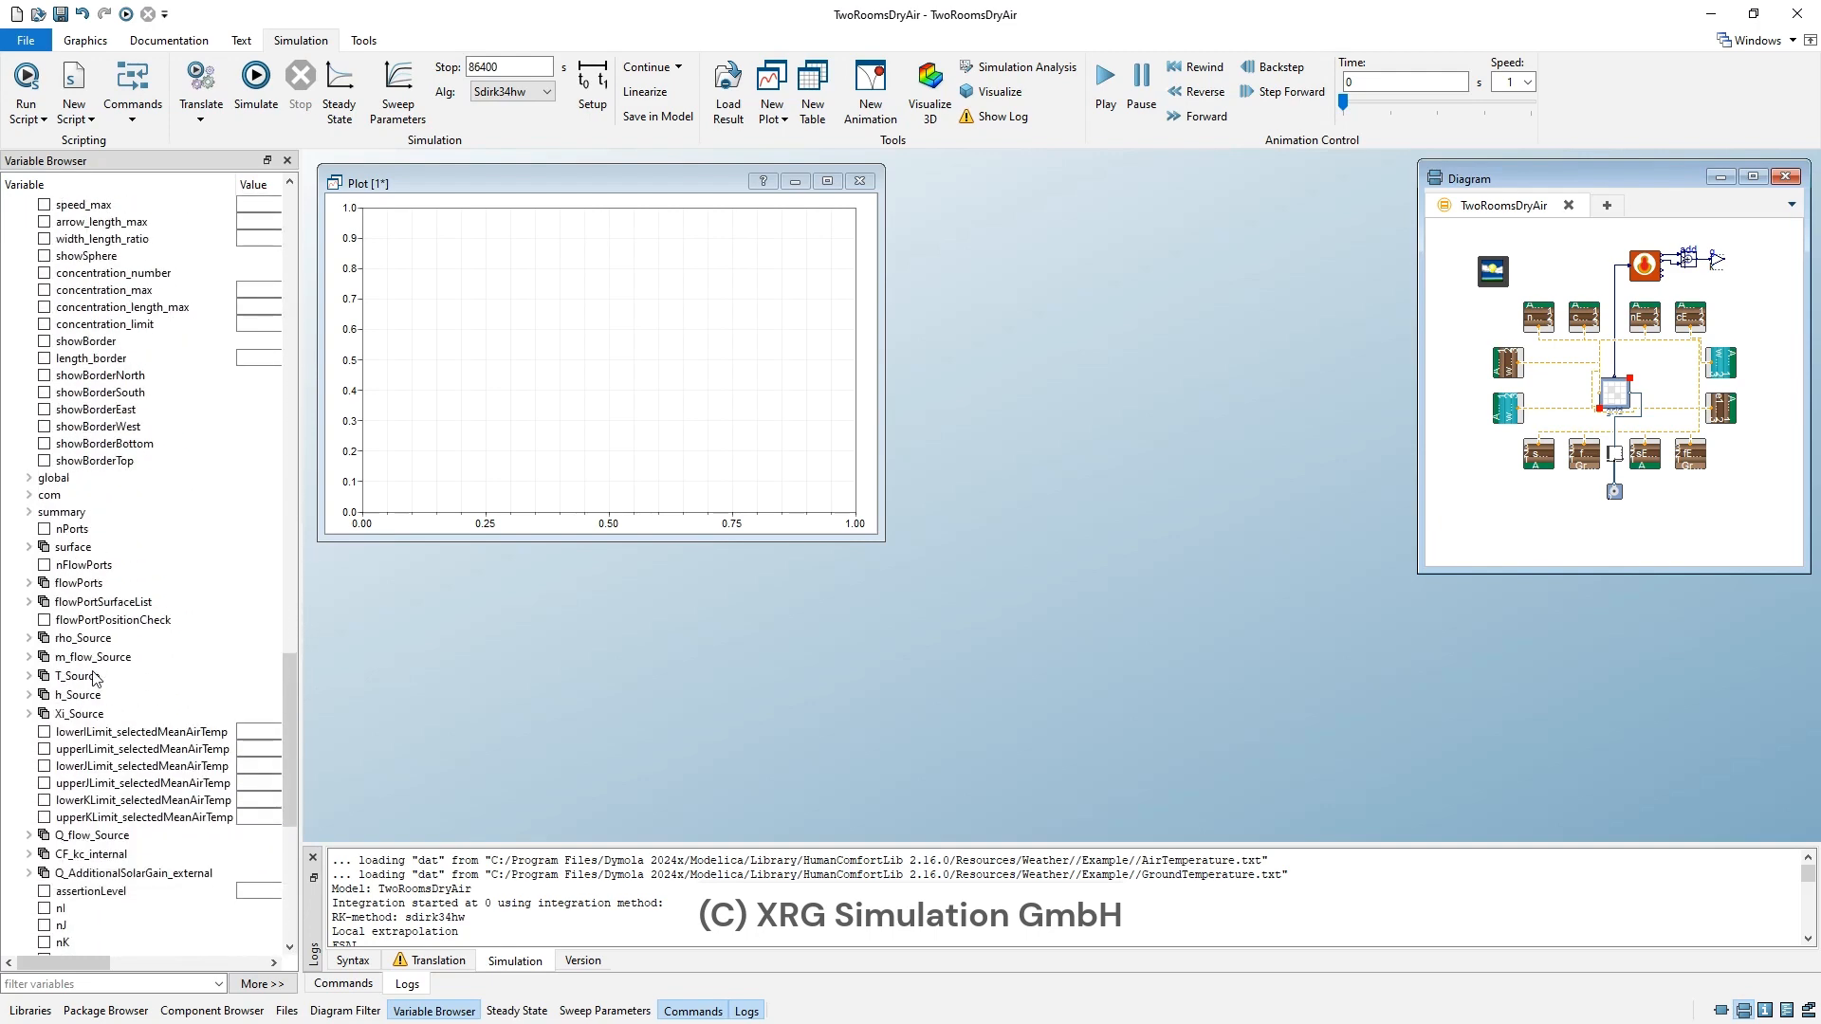
pyautogui.click(29, 513)
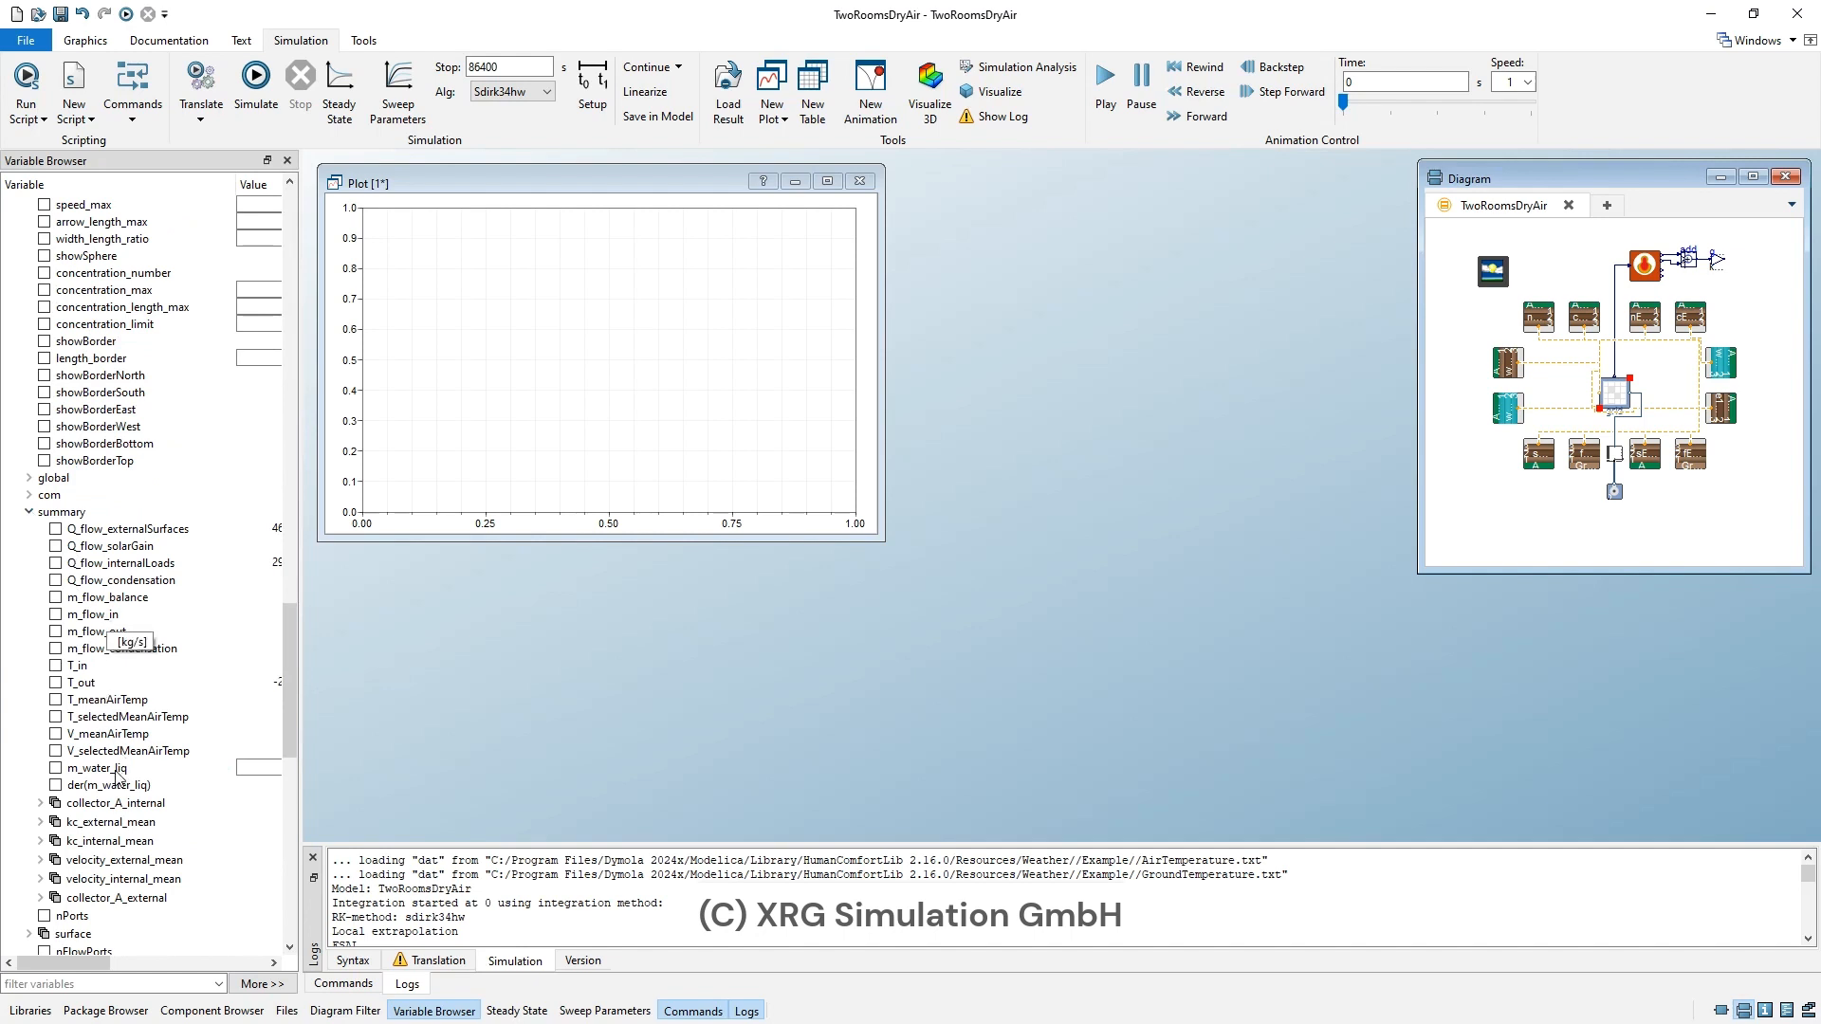
pyautogui.click(112, 702)
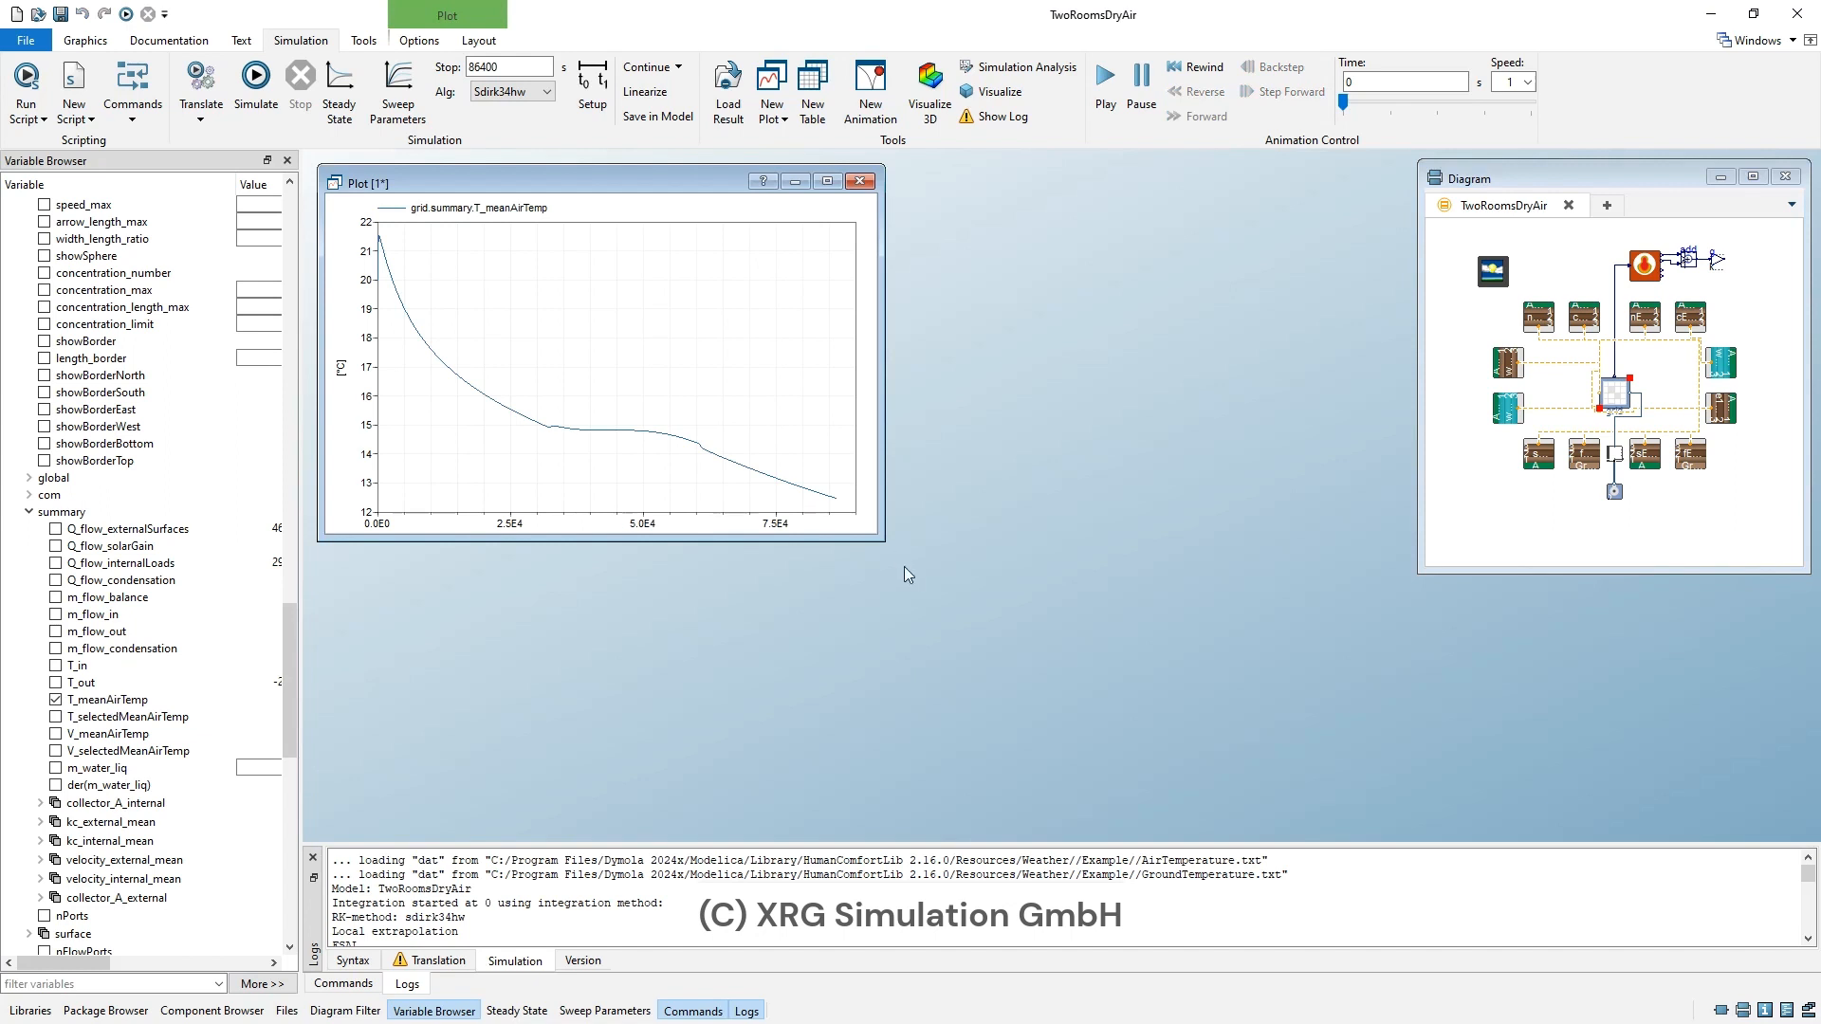
pyautogui.moveTo(884, 543); pyautogui.dragTo(1242, 814)
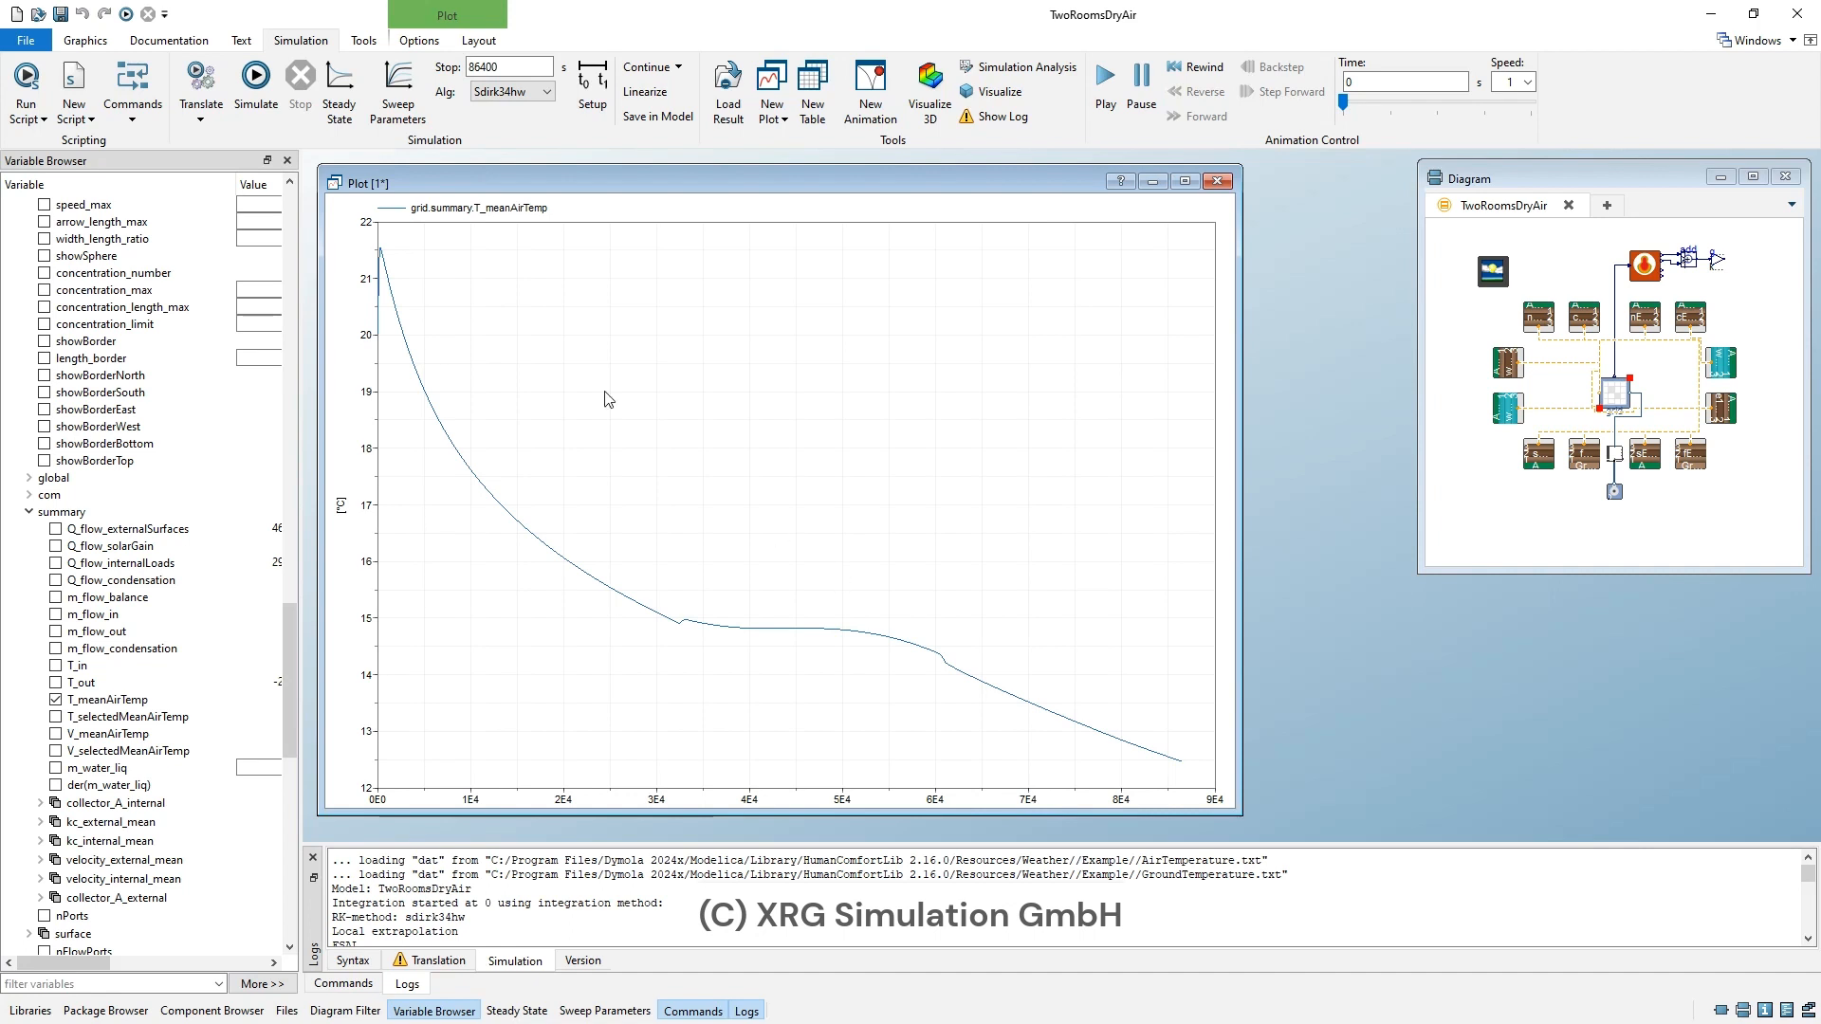
pyautogui.moveTo(381, 258)
pyautogui.moveTo(682, 625)
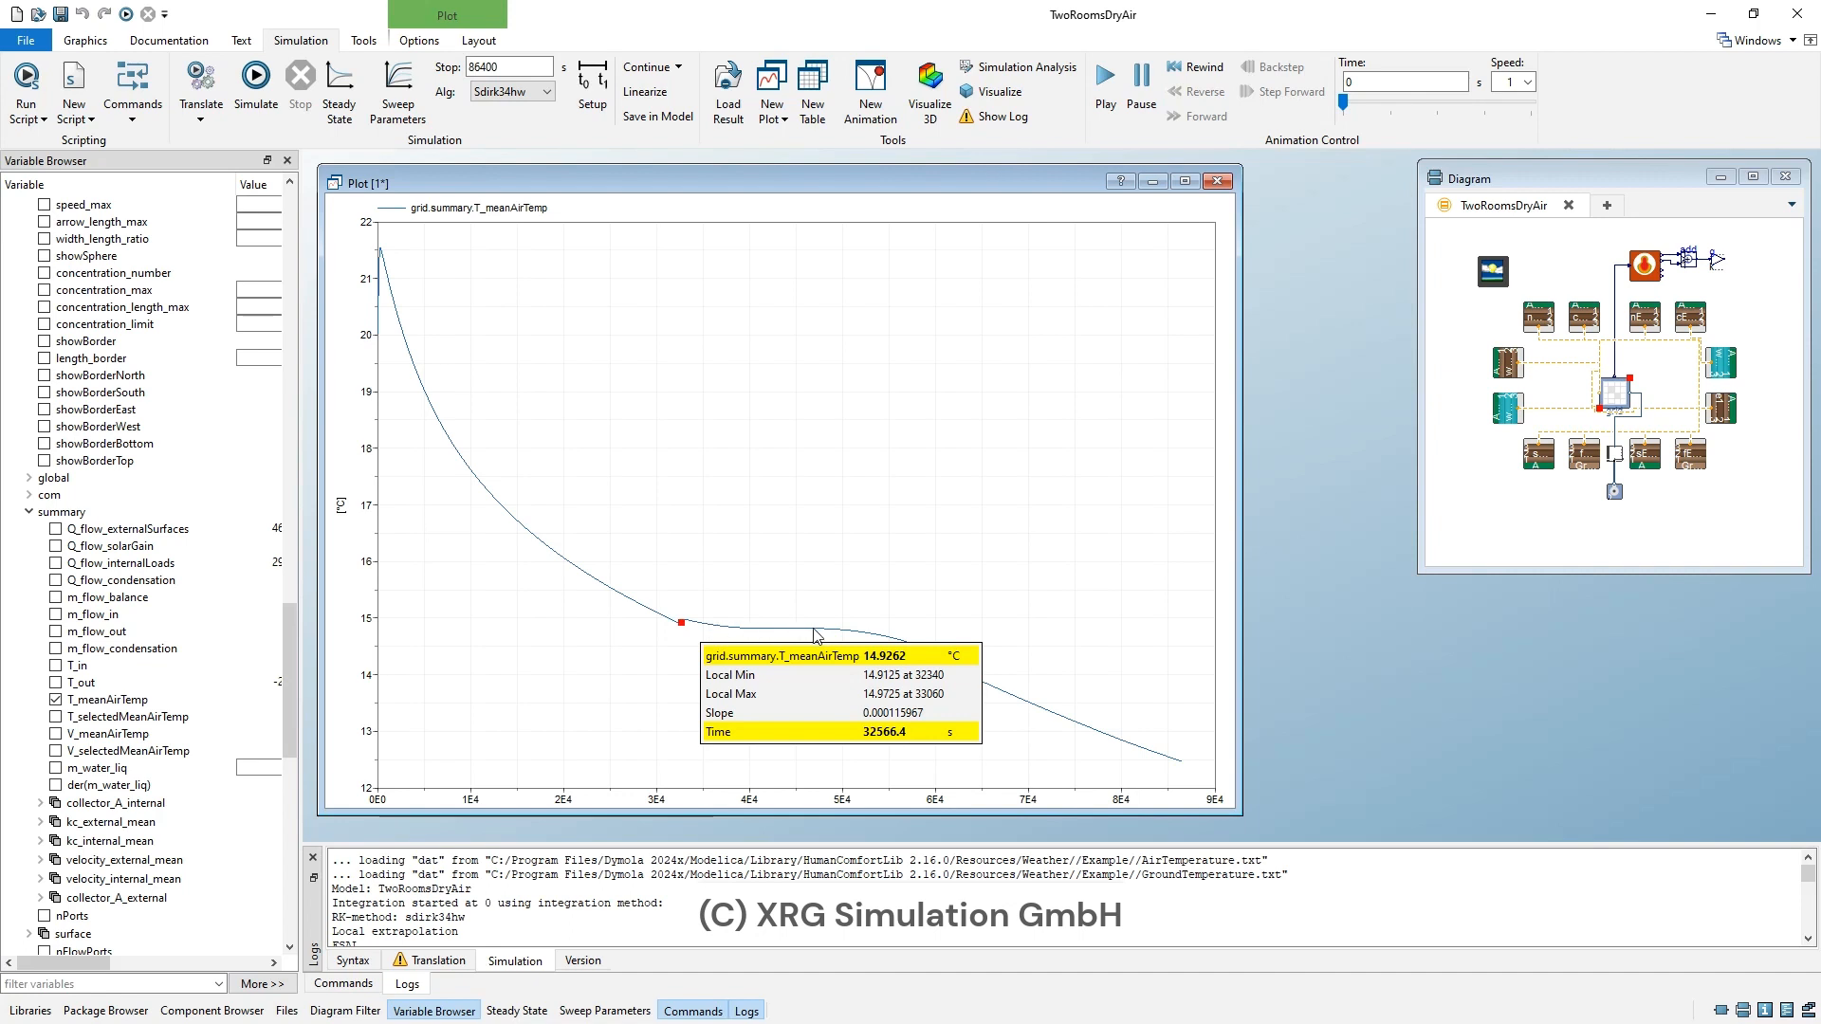
pyautogui.moveTo(816, 634)
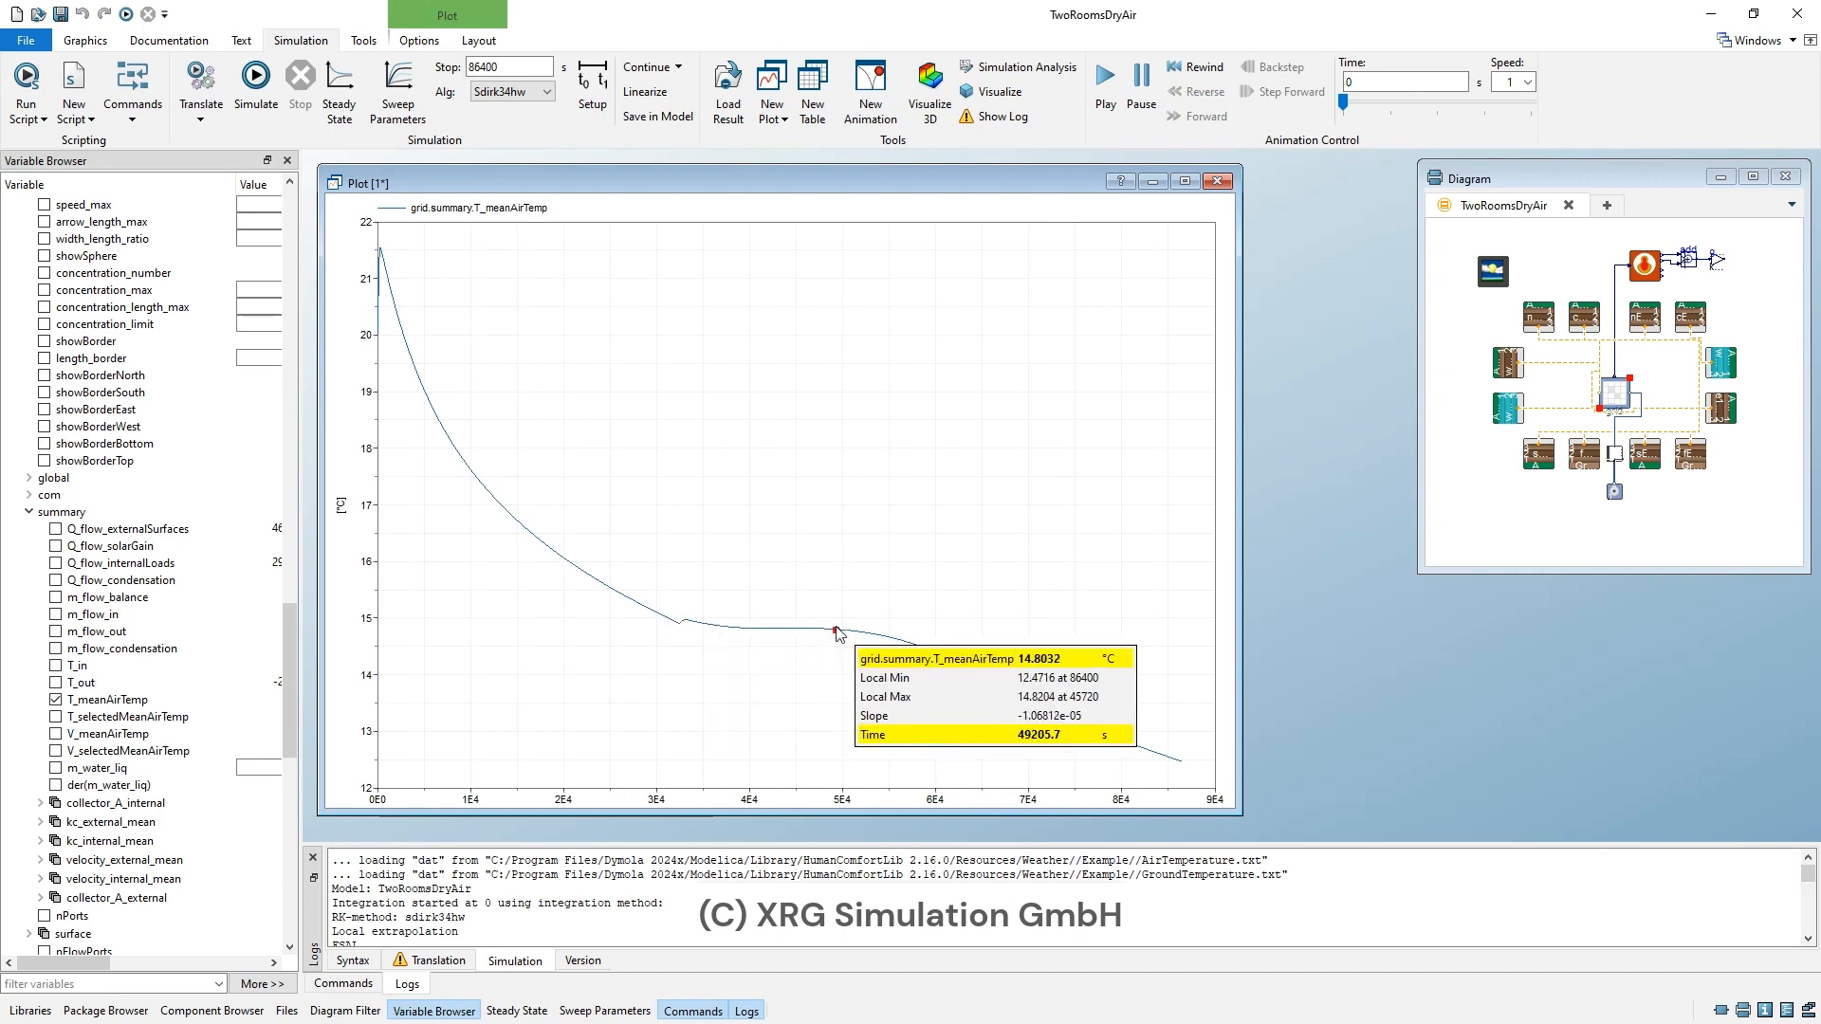
# - Read the T_meanAirTemp values along the falling part of the curve to the end of the simulated day
pyautogui.moveTo(906, 644)
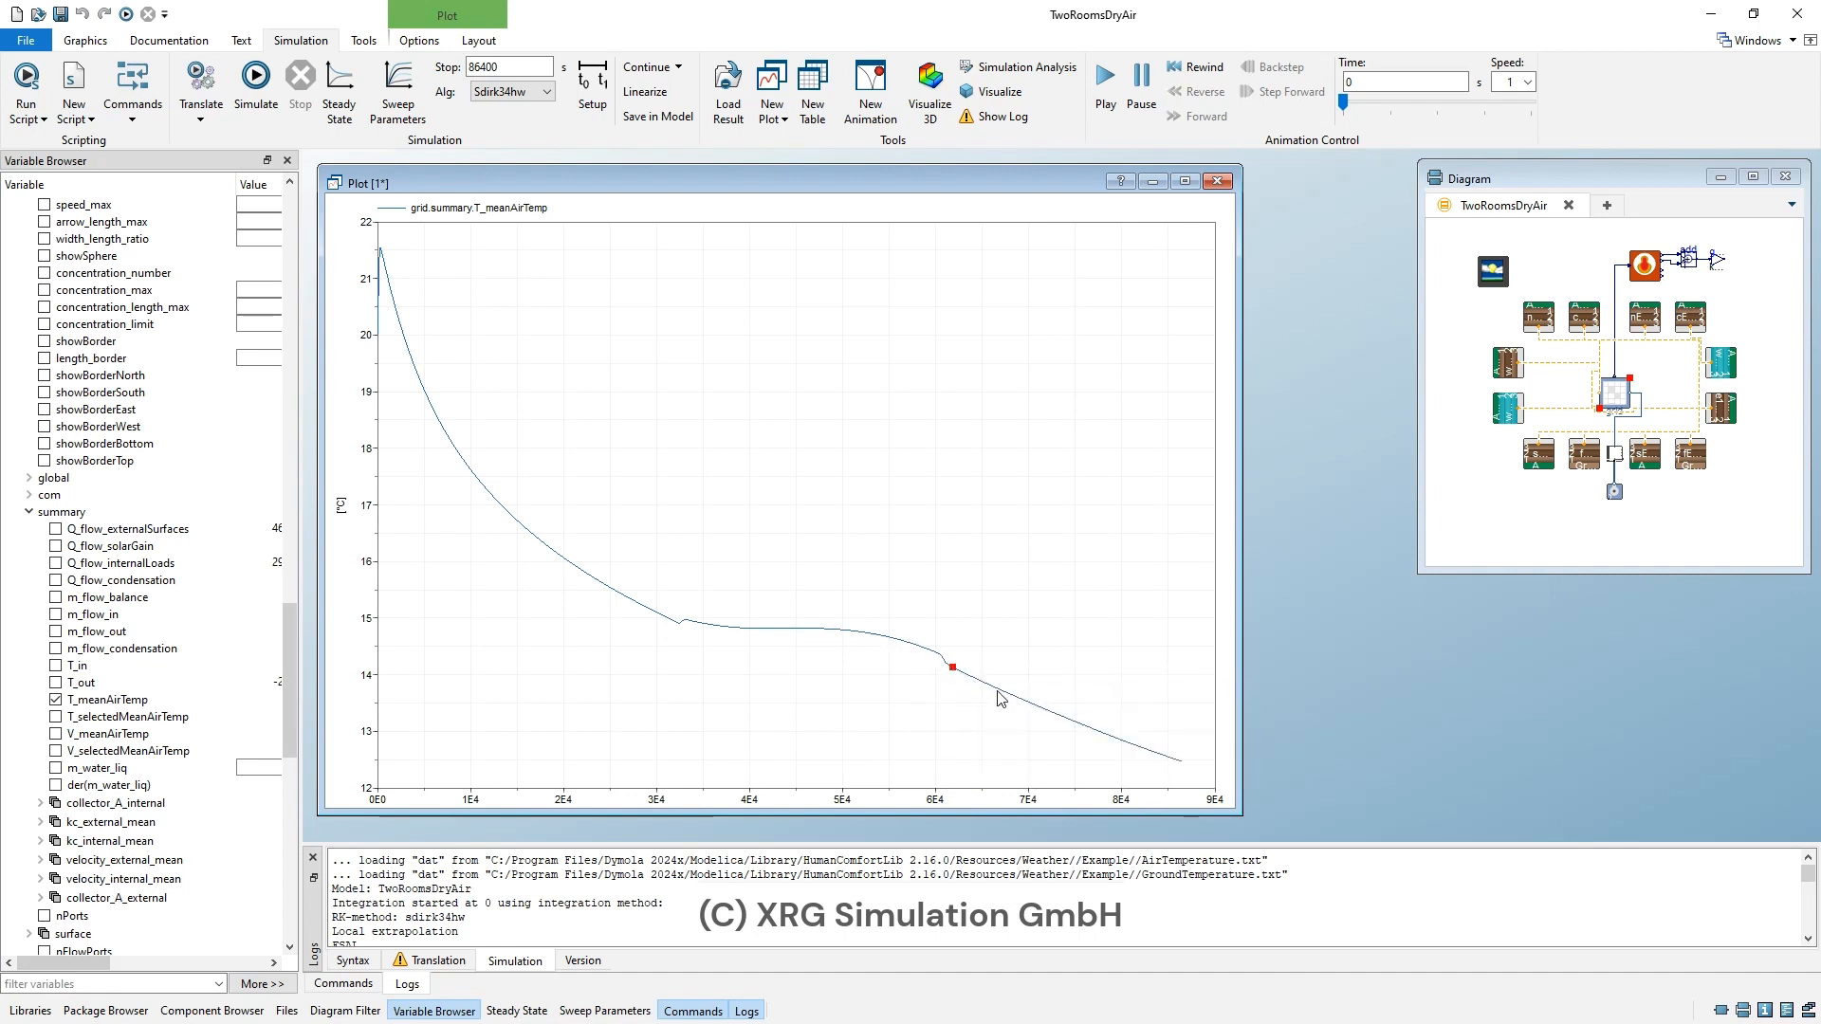
pyautogui.moveTo(1060, 725)
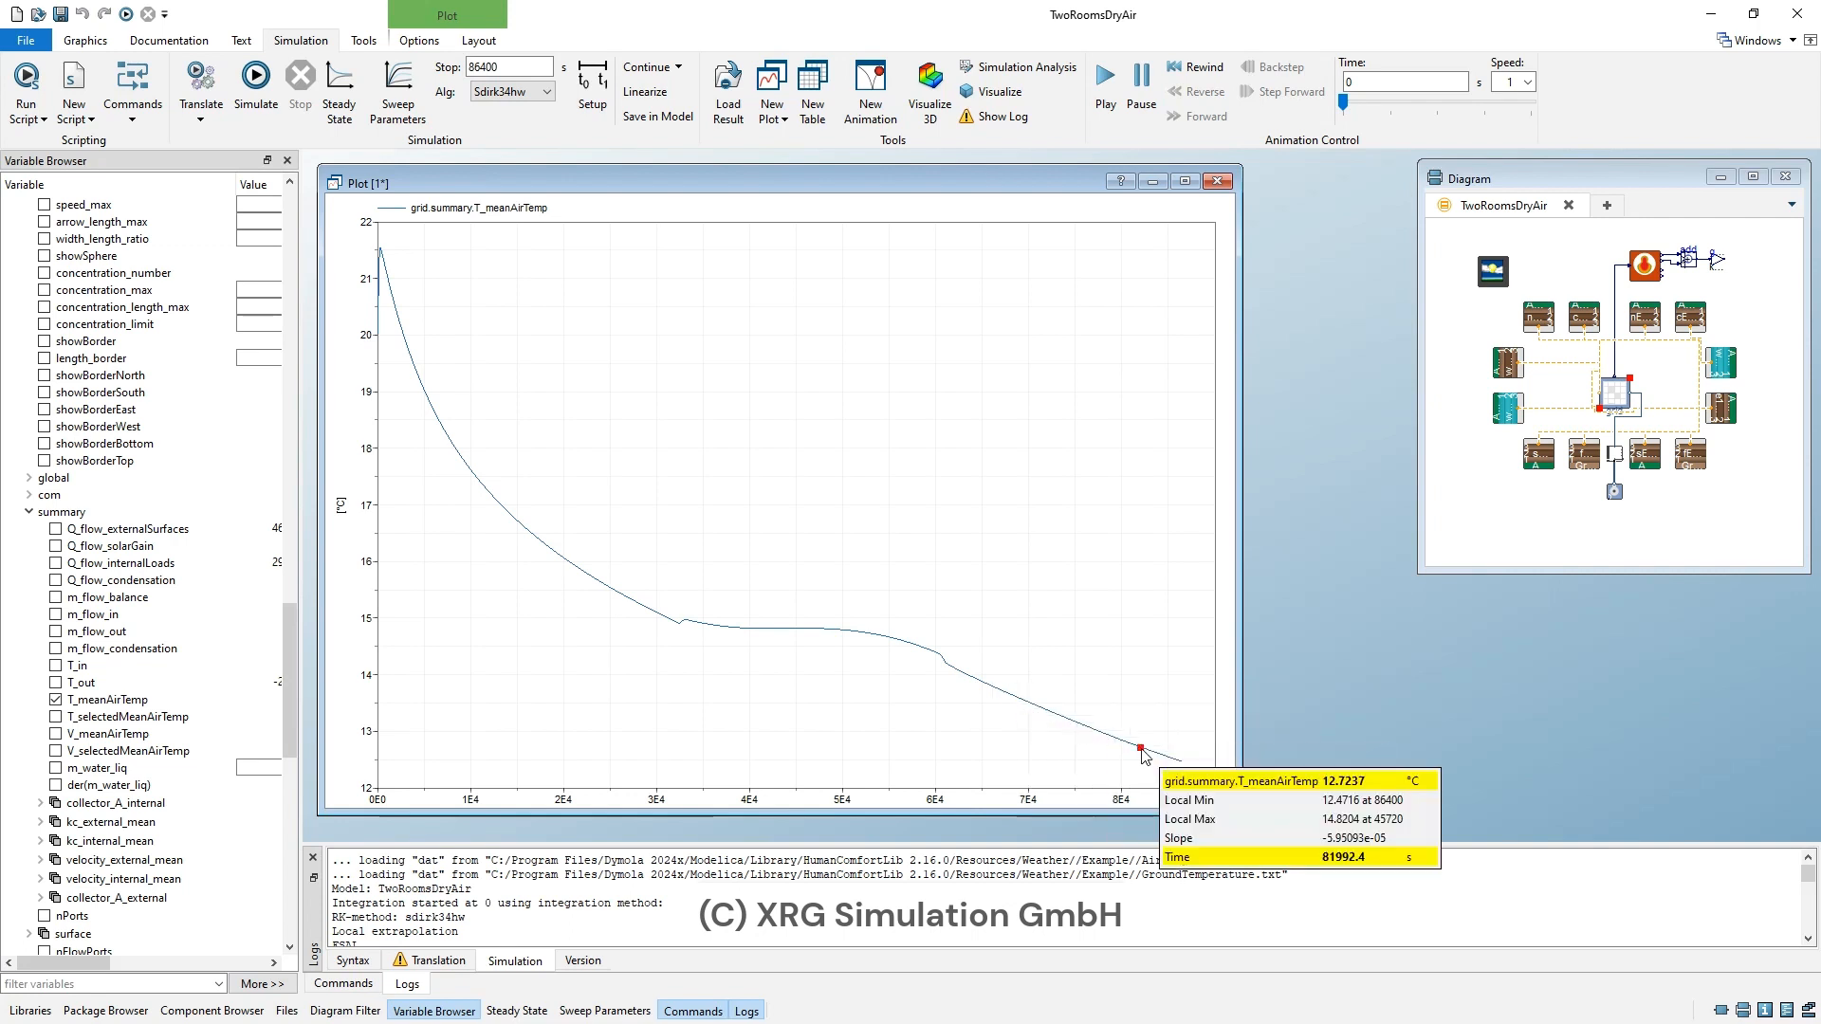
pyautogui.moveTo(1178, 767)
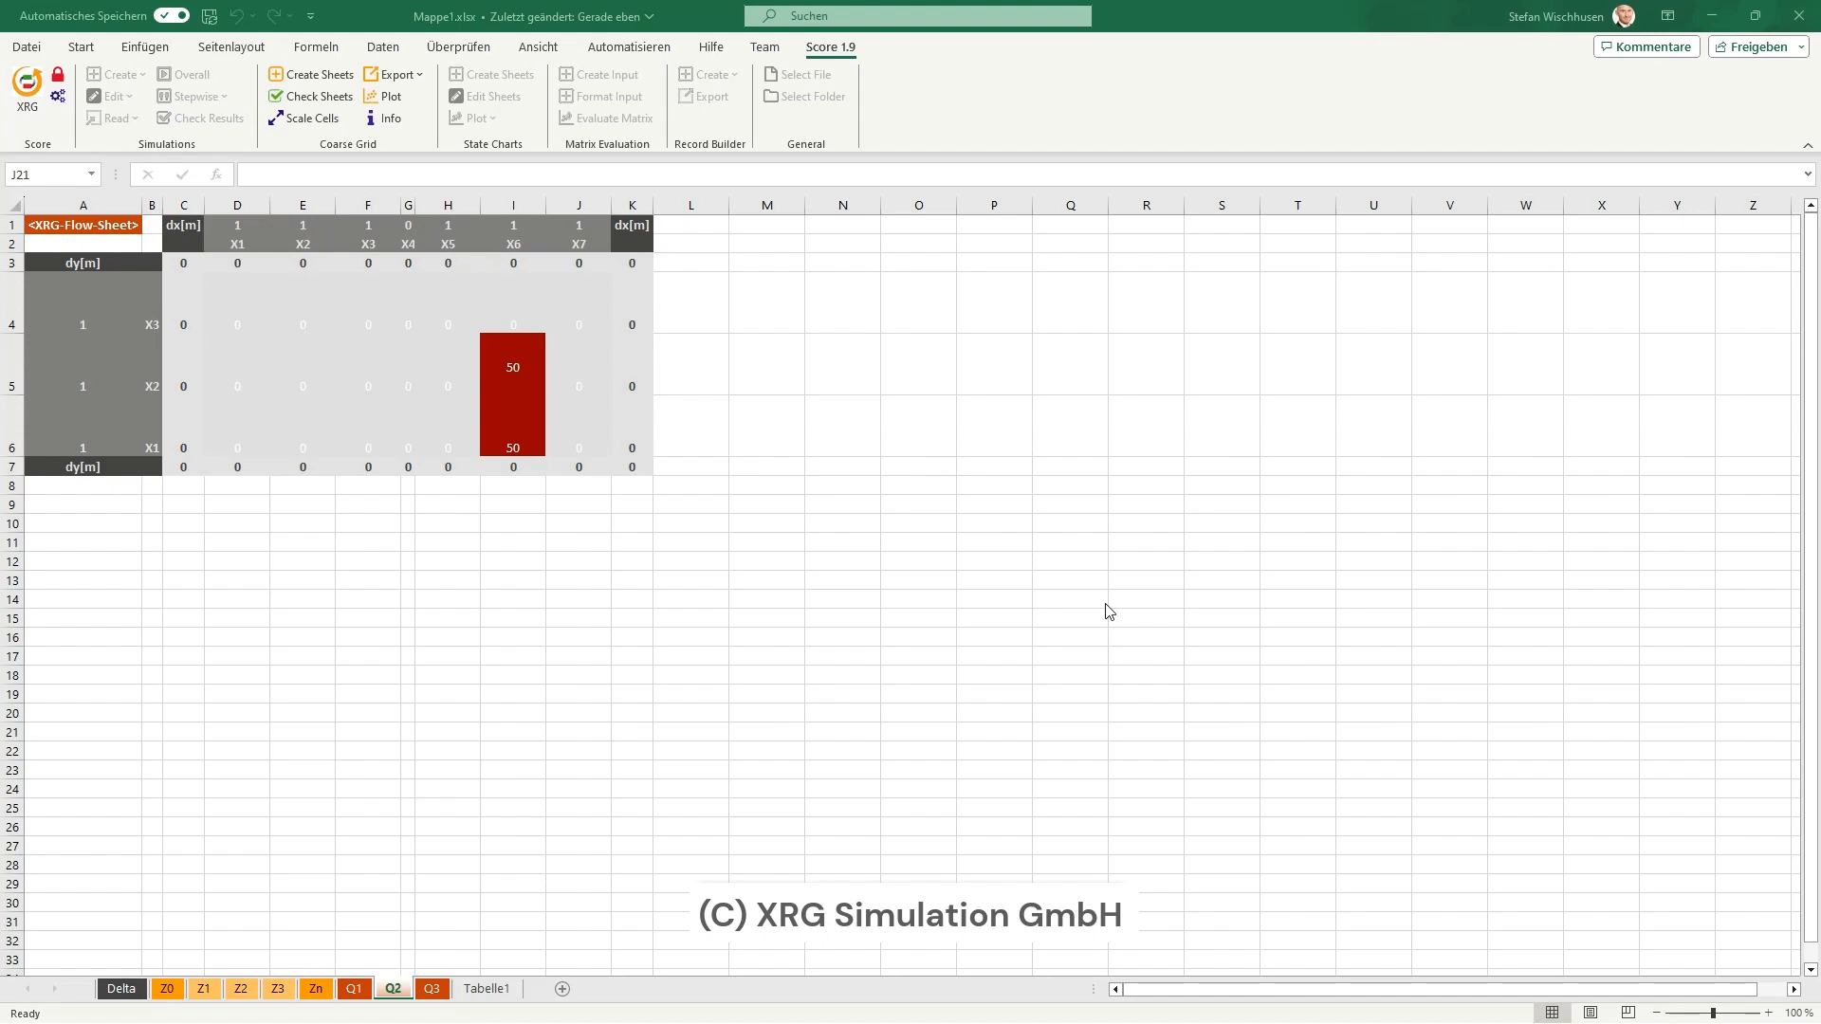
# - Switch to Excel, open the coarse grid plot settings and enable XY plots with start and end layer 2
pyautogui.click(395, 97)
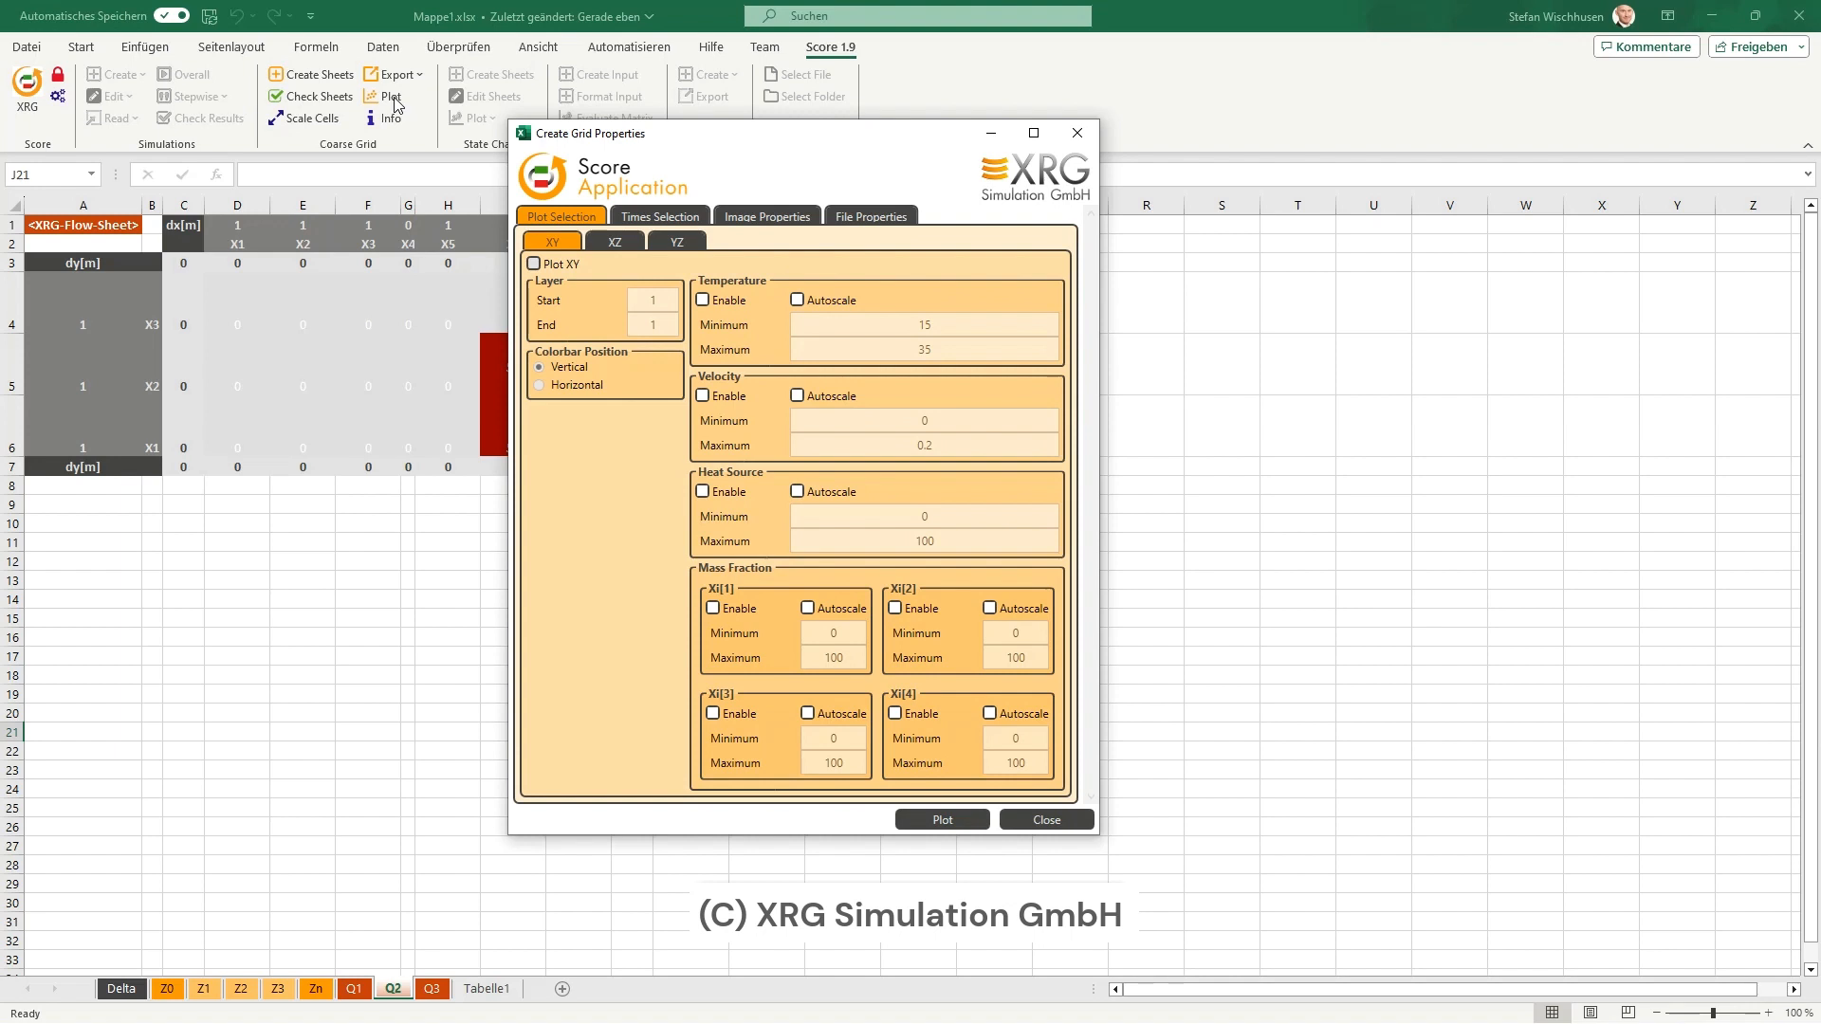
pyautogui.click(576, 265)
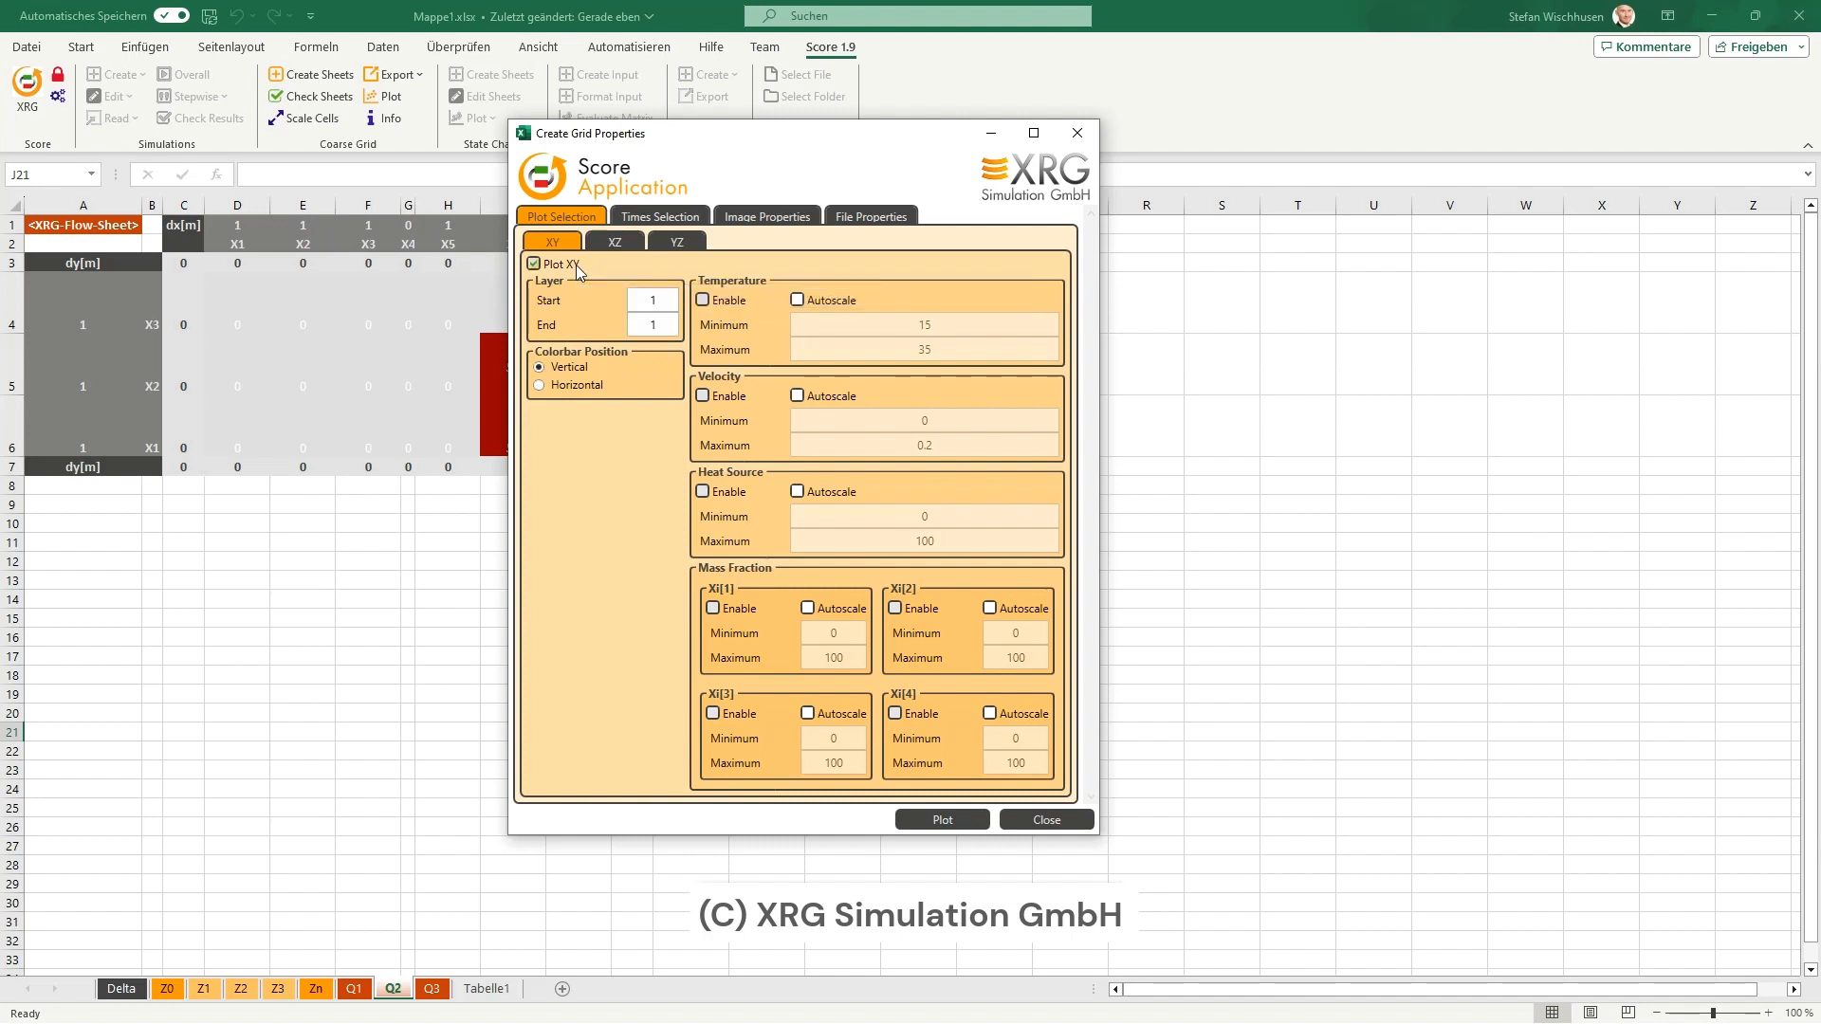
pyautogui.click(674, 300)
pyautogui.press('BackSpace')
pyautogui.write('2')
# - Enable the temperature, velocity, heat source and mass fraction Xi[1] plots, each with autoscale
pyautogui.click(716, 302)
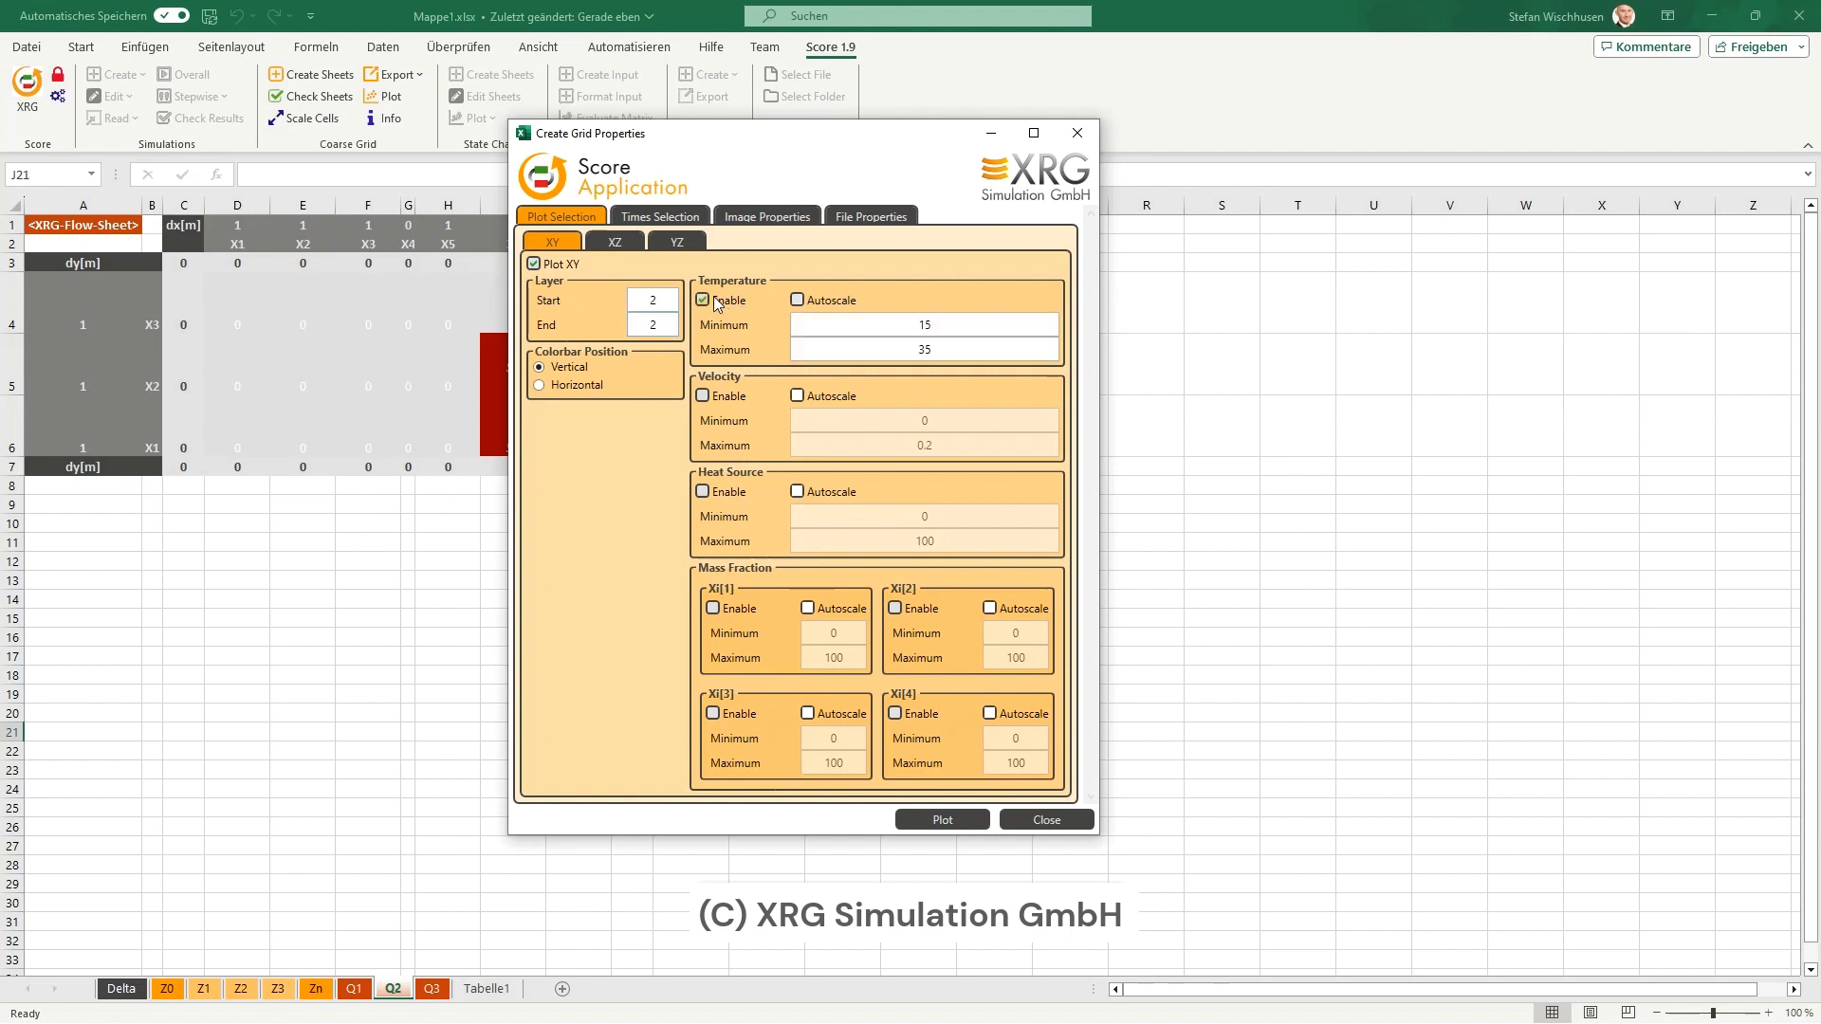
pyautogui.click(798, 301)
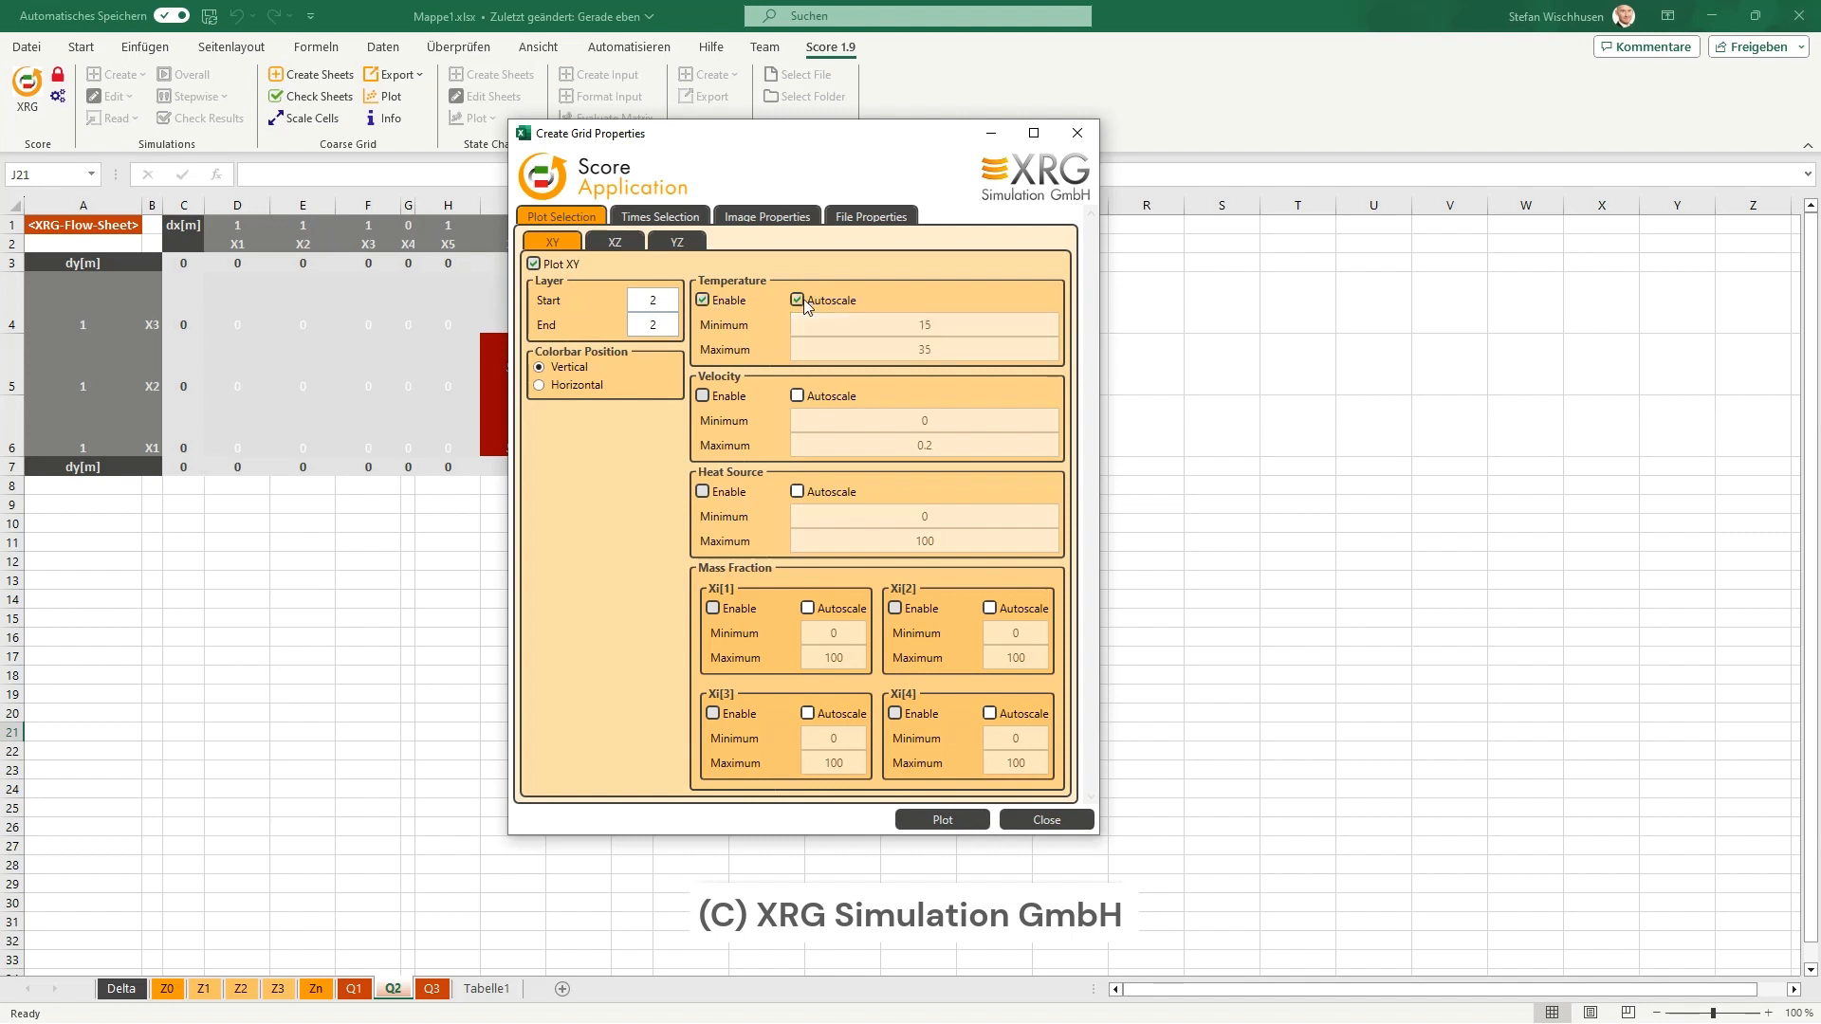
pyautogui.click(703, 399)
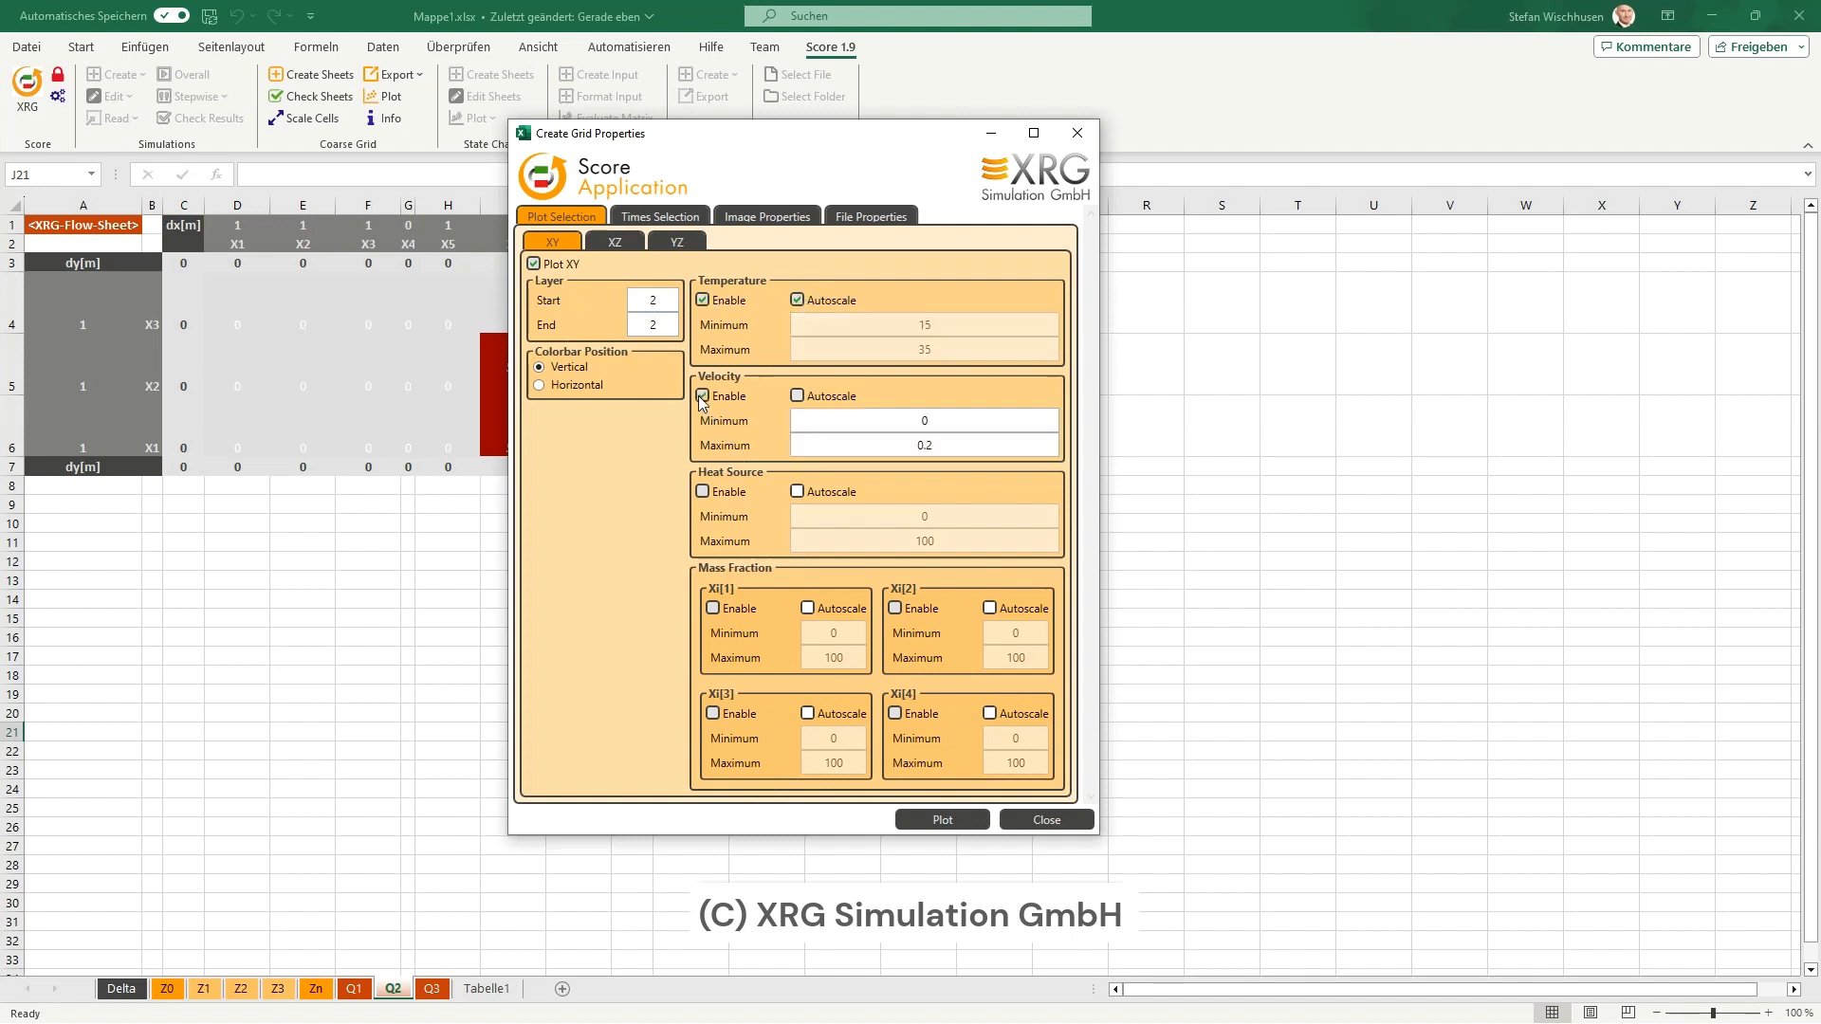
pyautogui.click(798, 397)
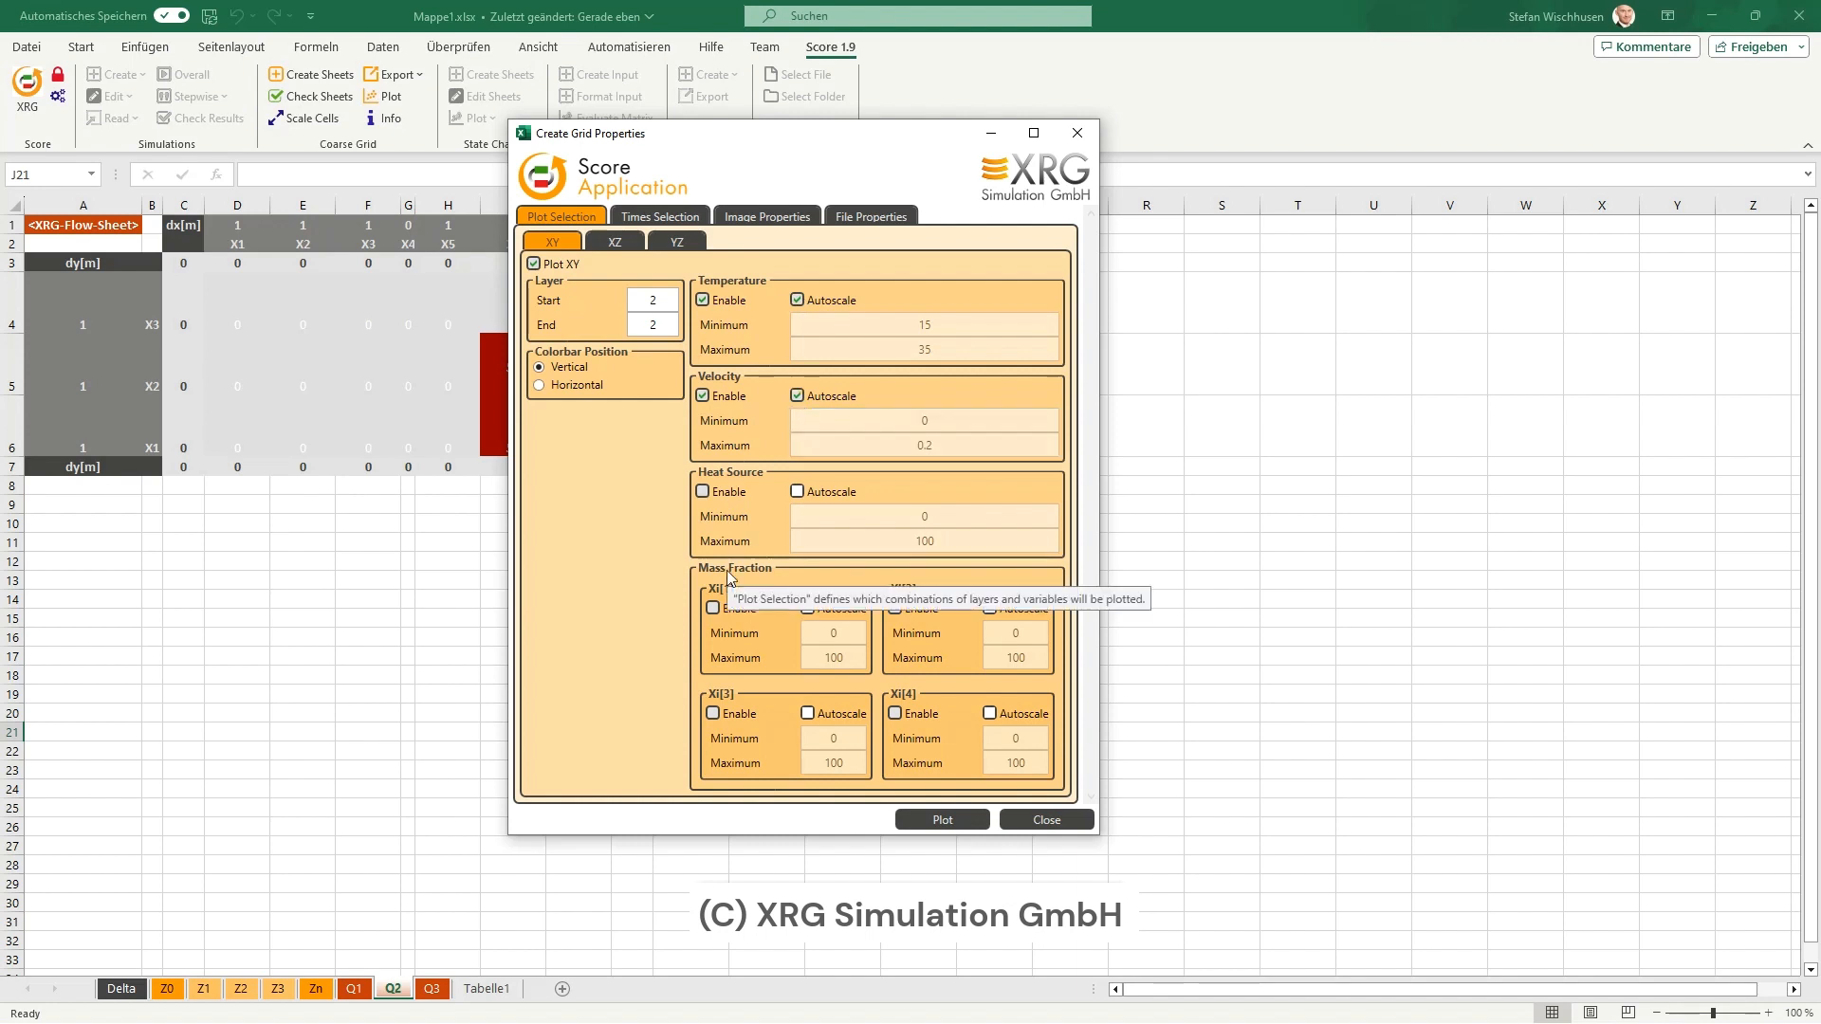
pyautogui.click(703, 491)
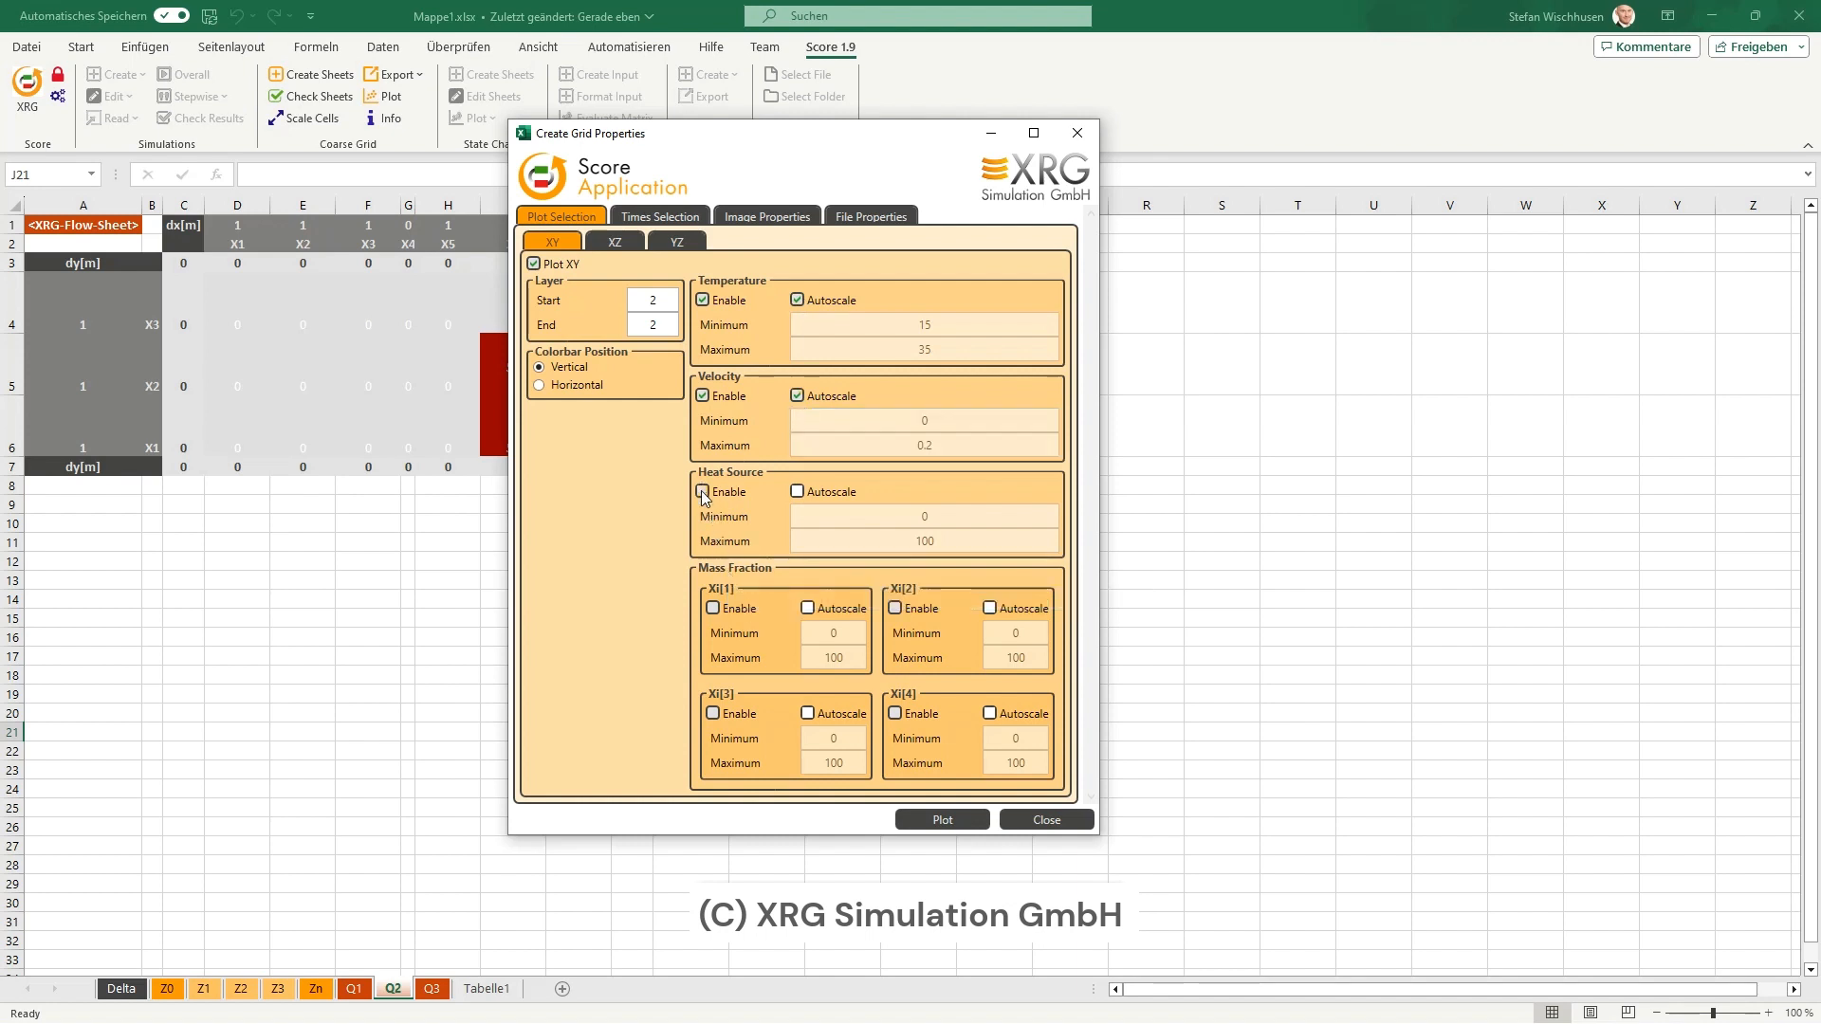
pyautogui.click(797, 491)
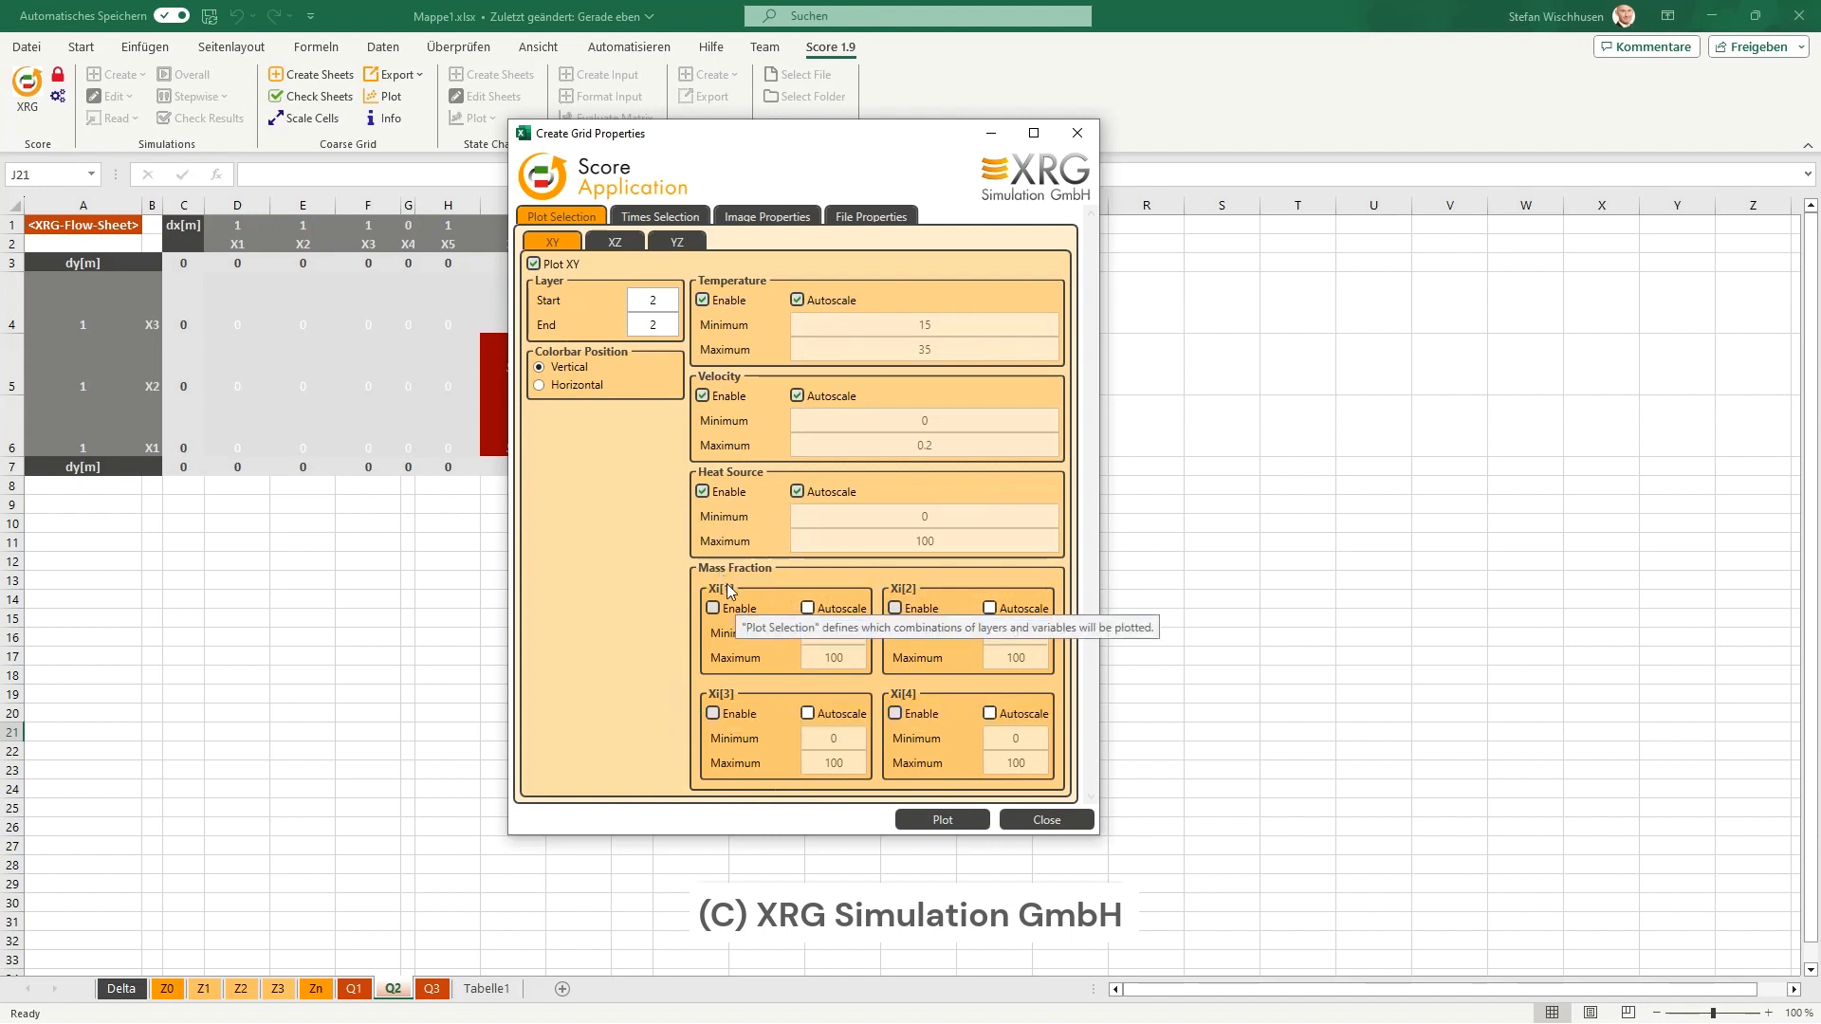
pyautogui.click(714, 610)
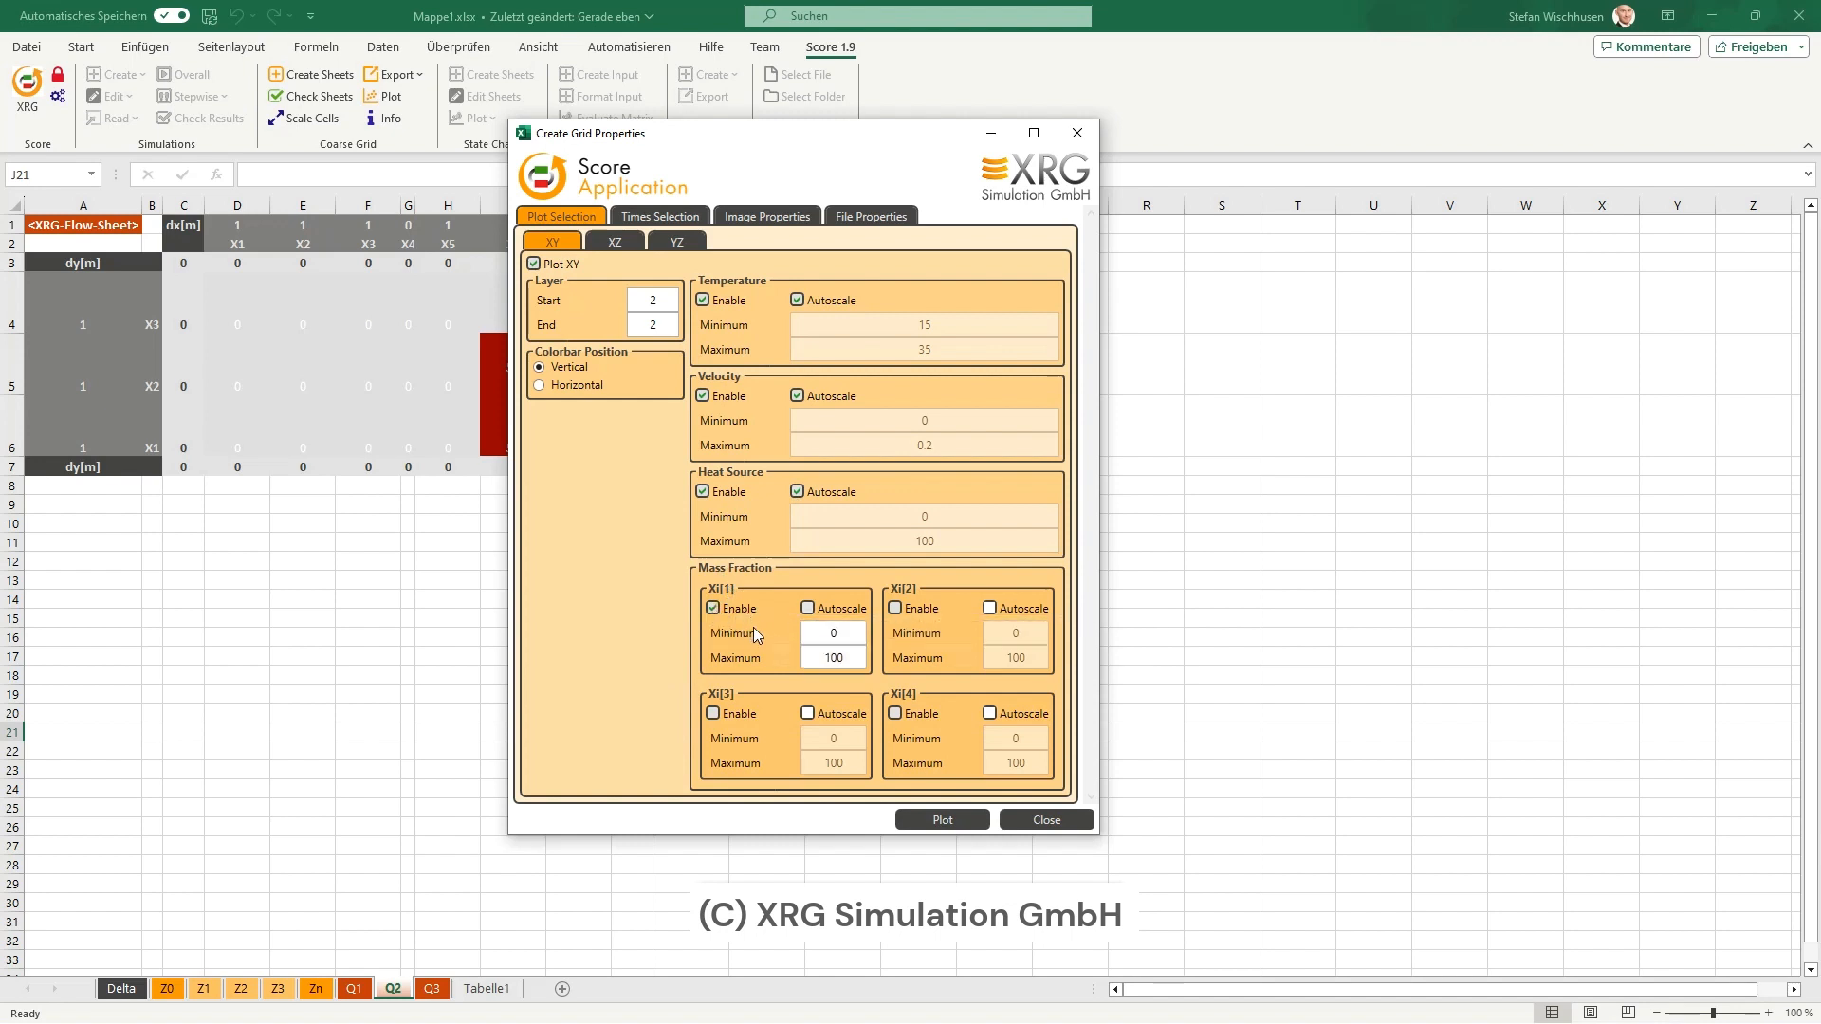
pyautogui.click(808, 610)
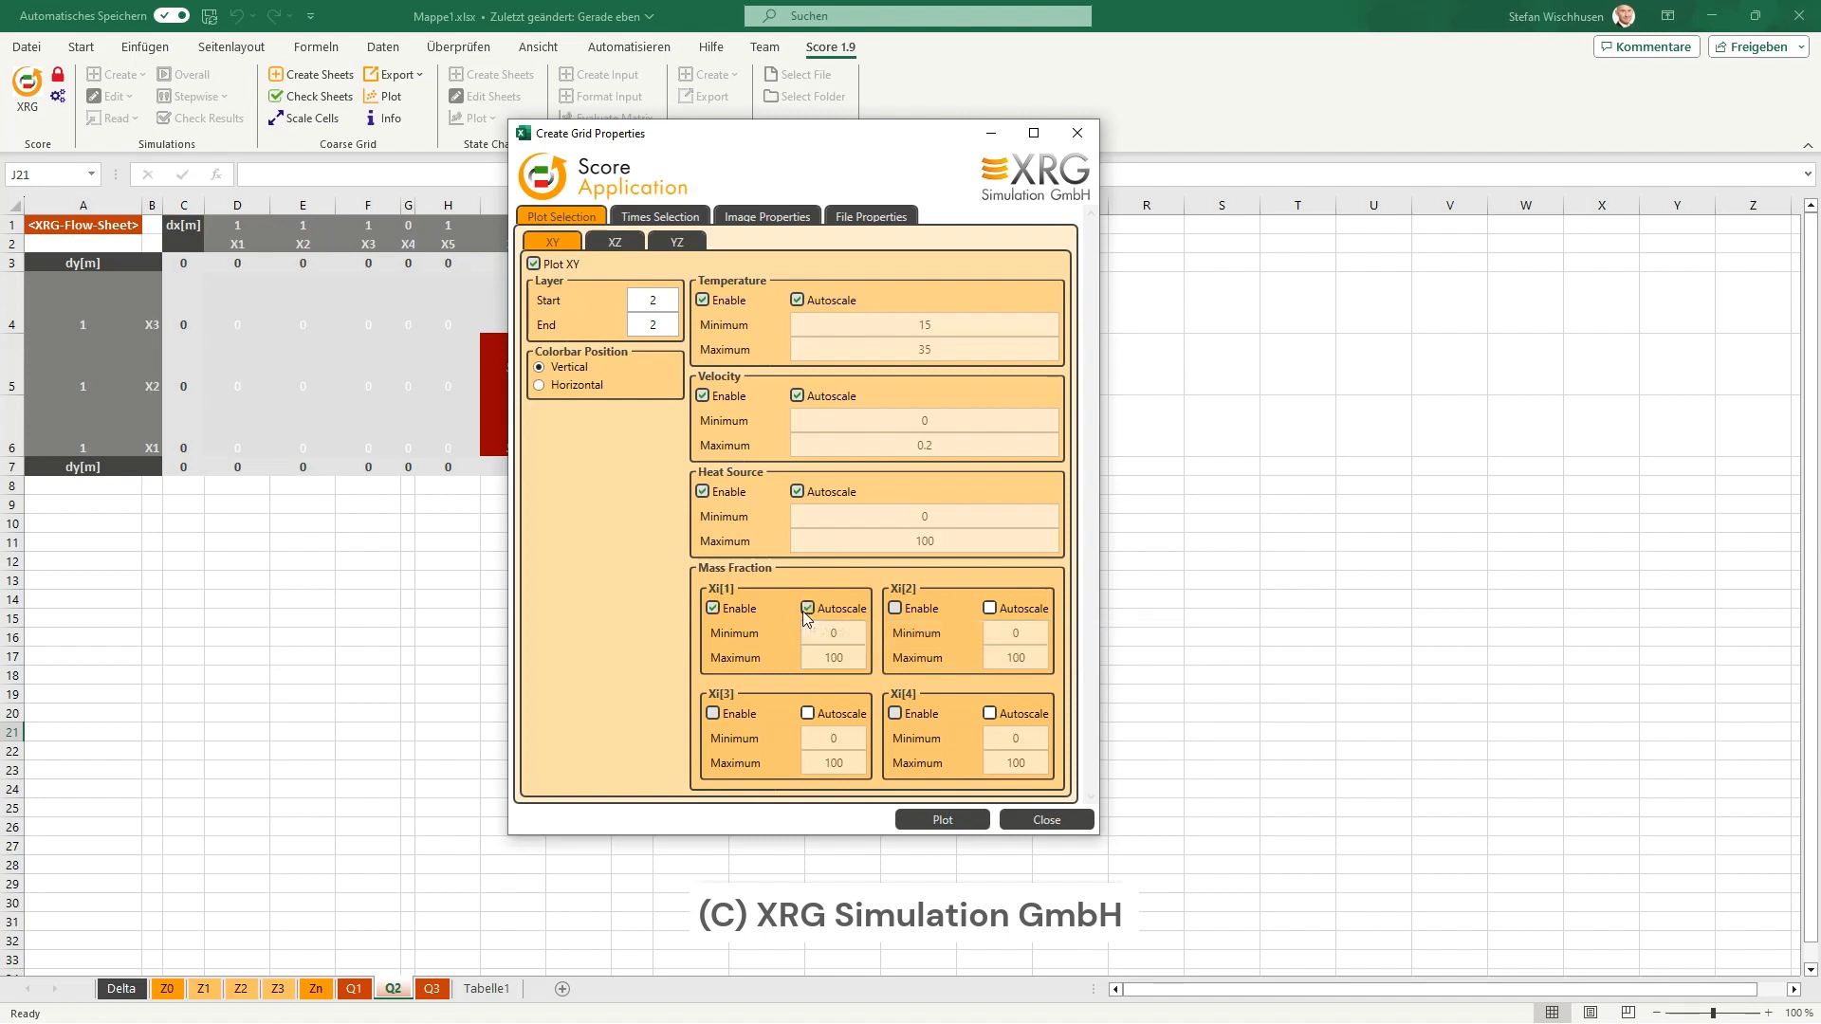
# - Review the time and image settings and choose C:\Temp\TwoRoomsDryAir.mat as the source file for the plots
pyautogui.click(634, 215)
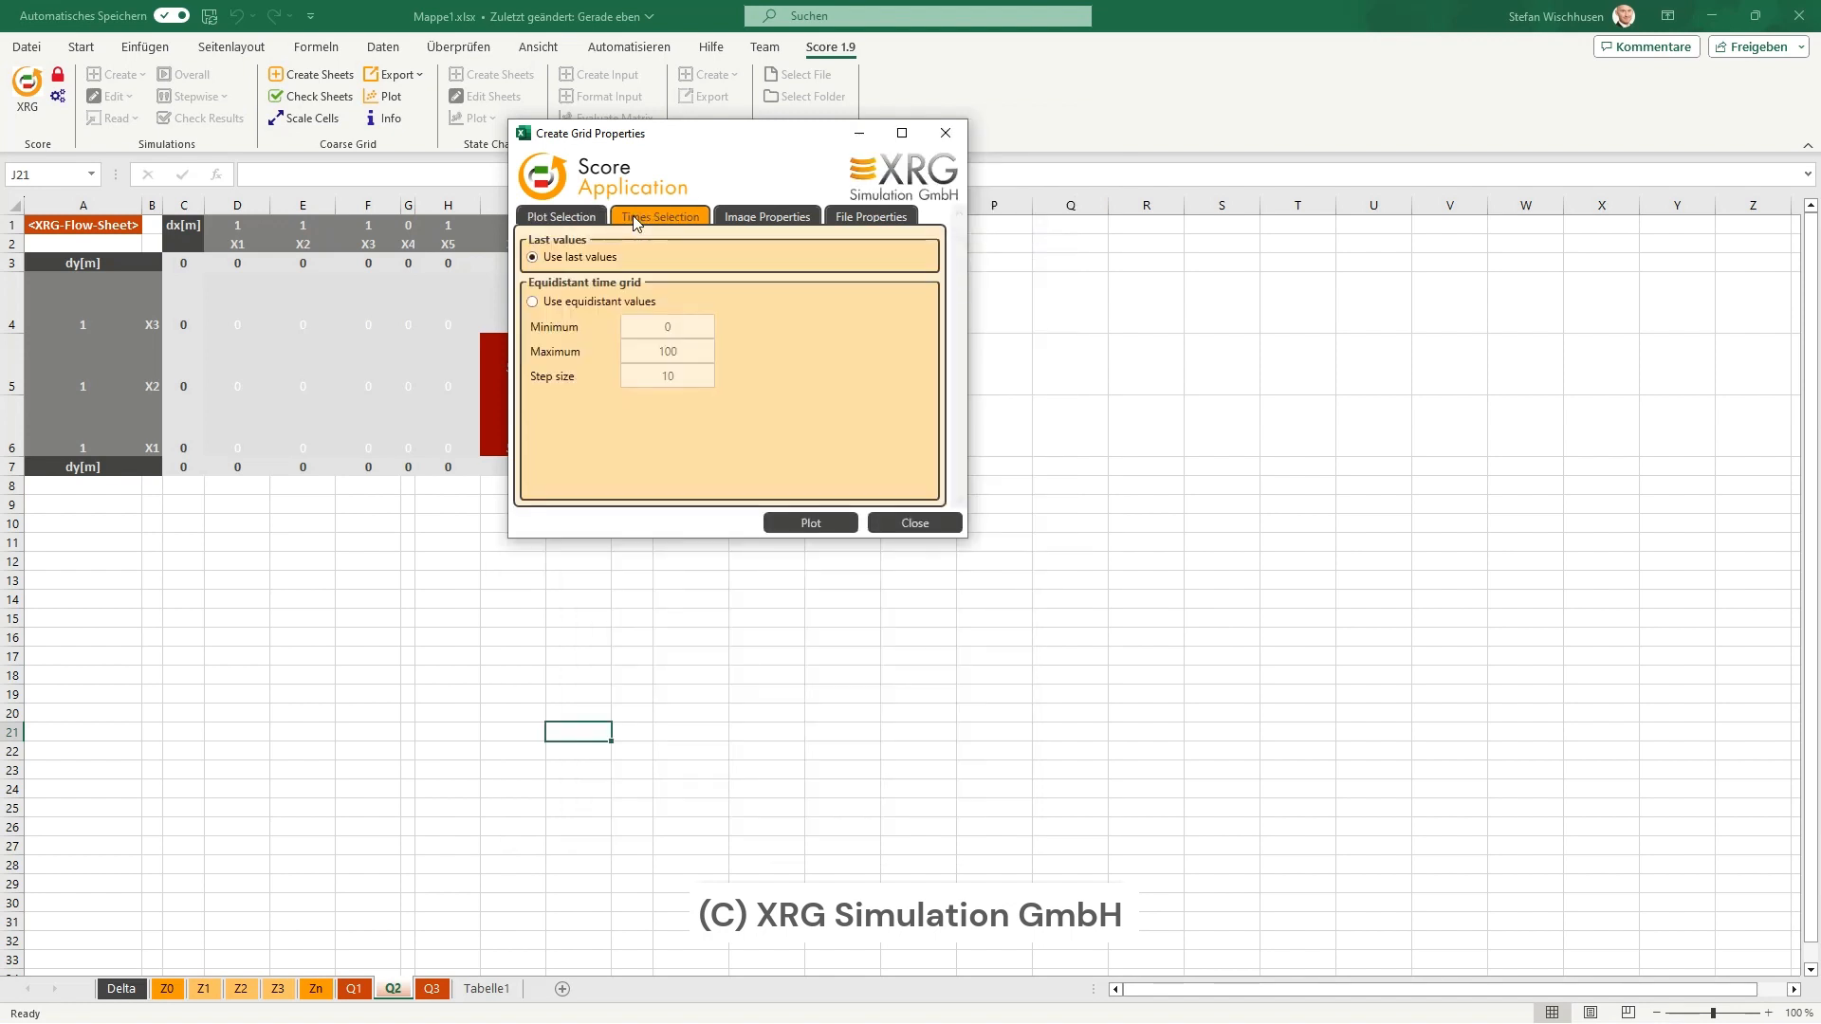
pyautogui.click(736, 225)
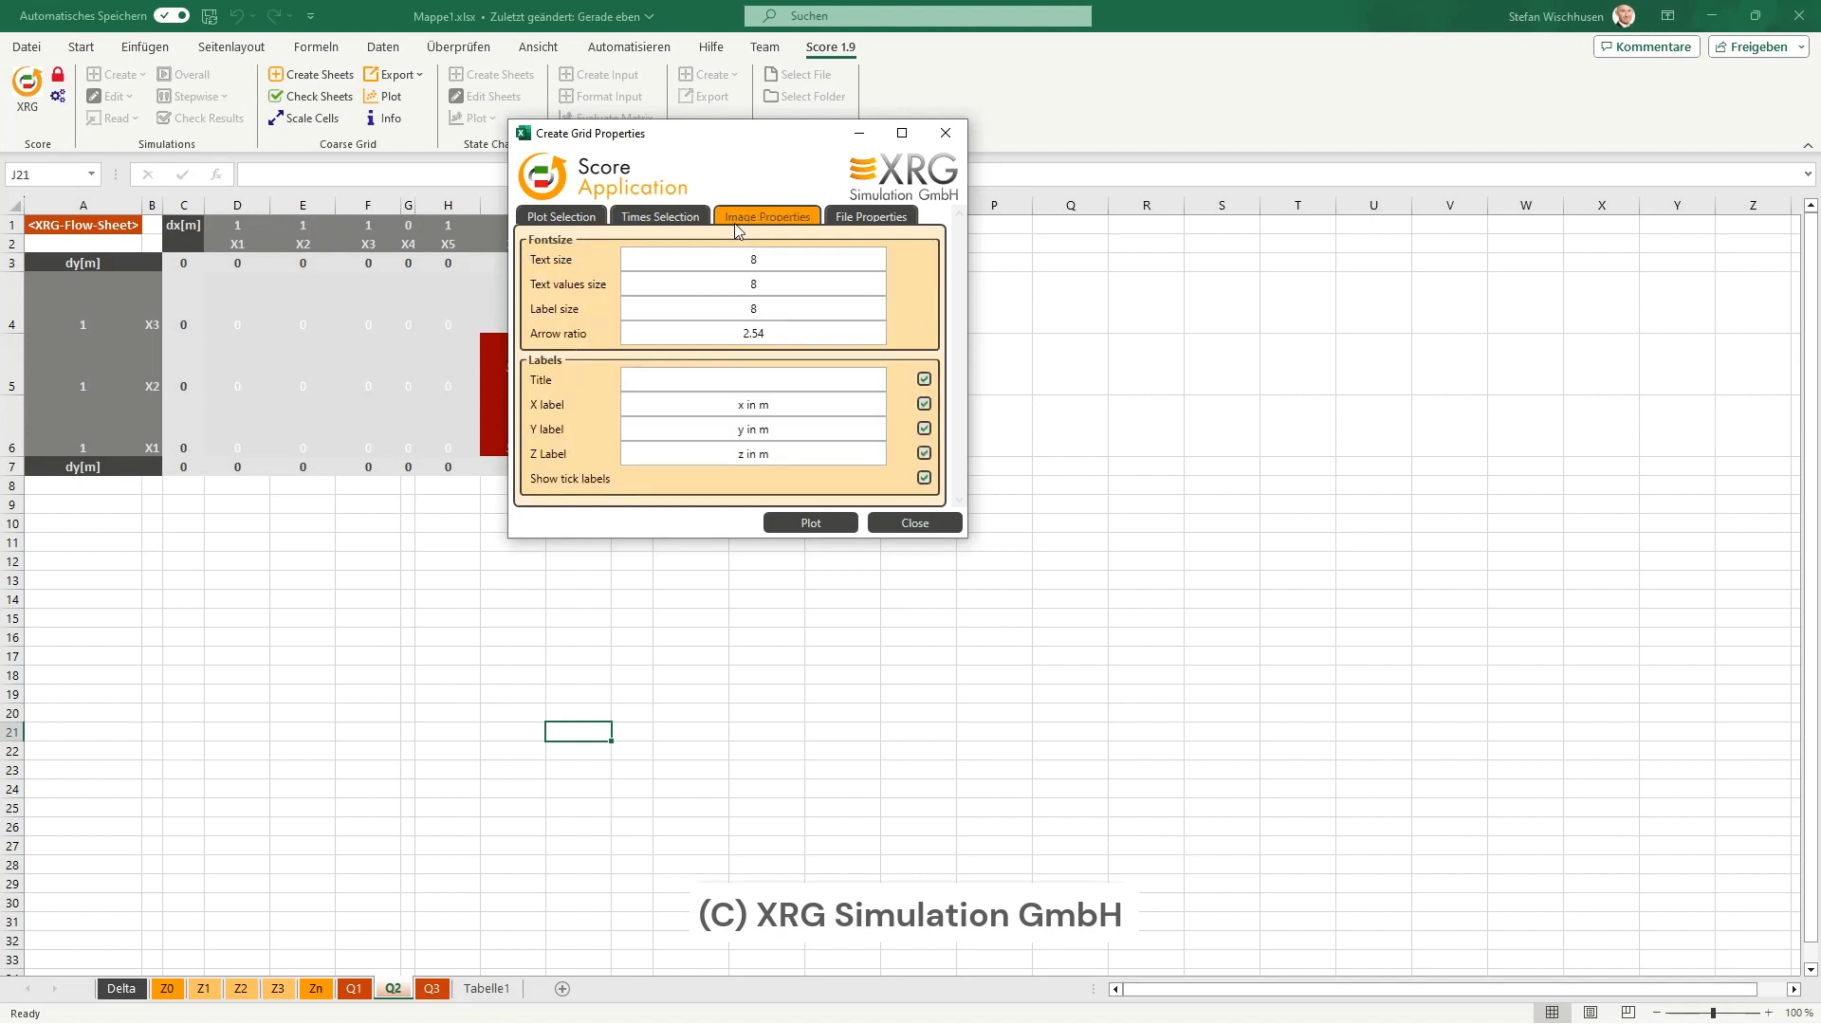
pyautogui.click(857, 222)
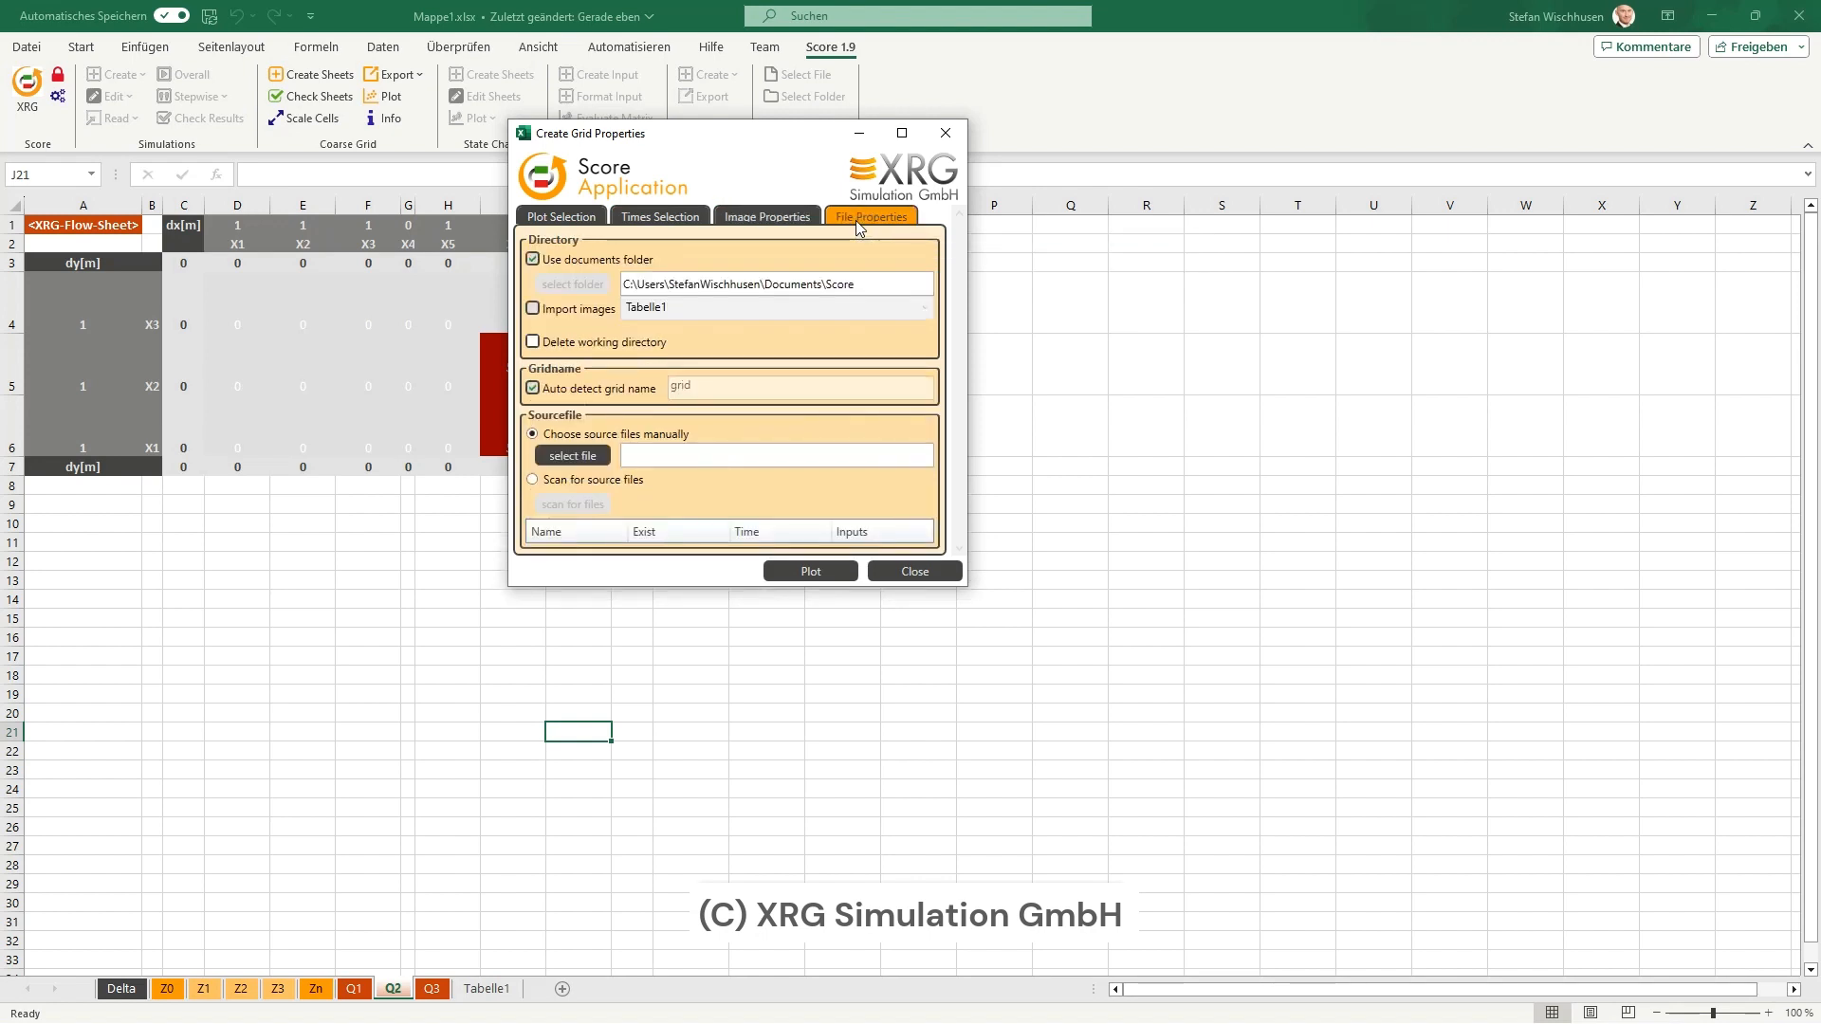
pyautogui.click(578, 454)
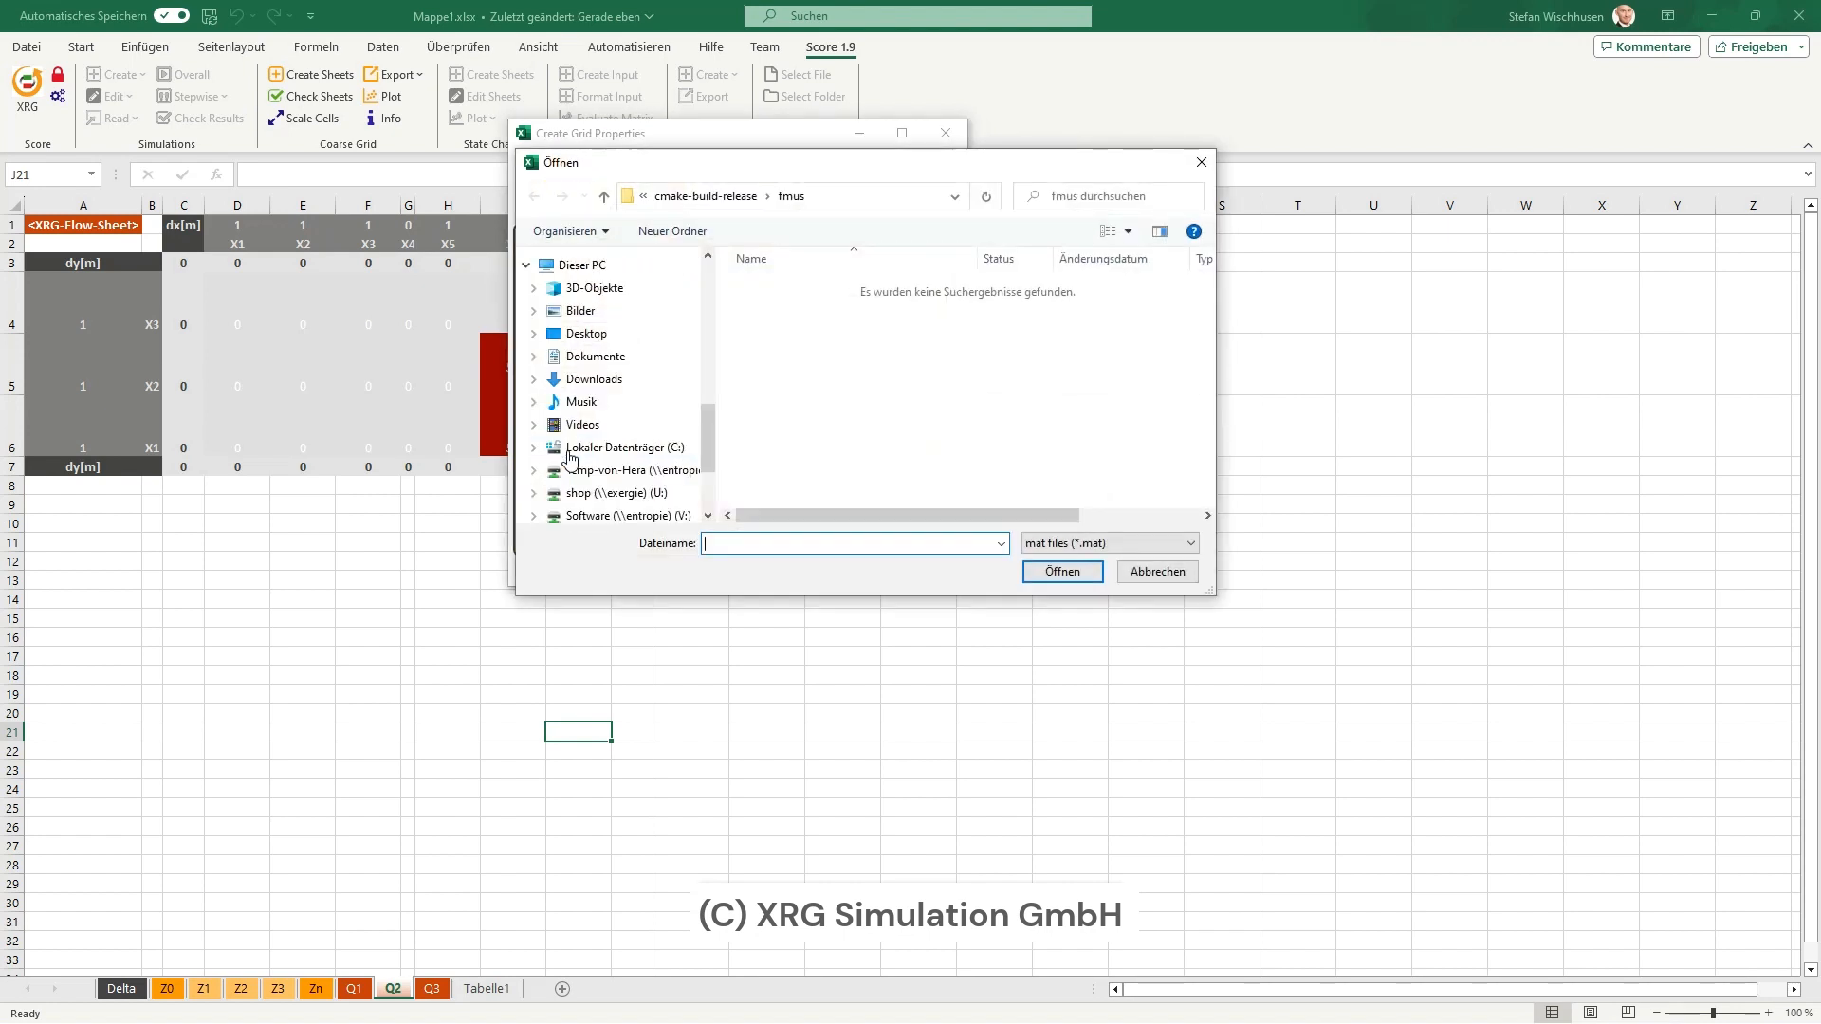
pyautogui.click(569, 453)
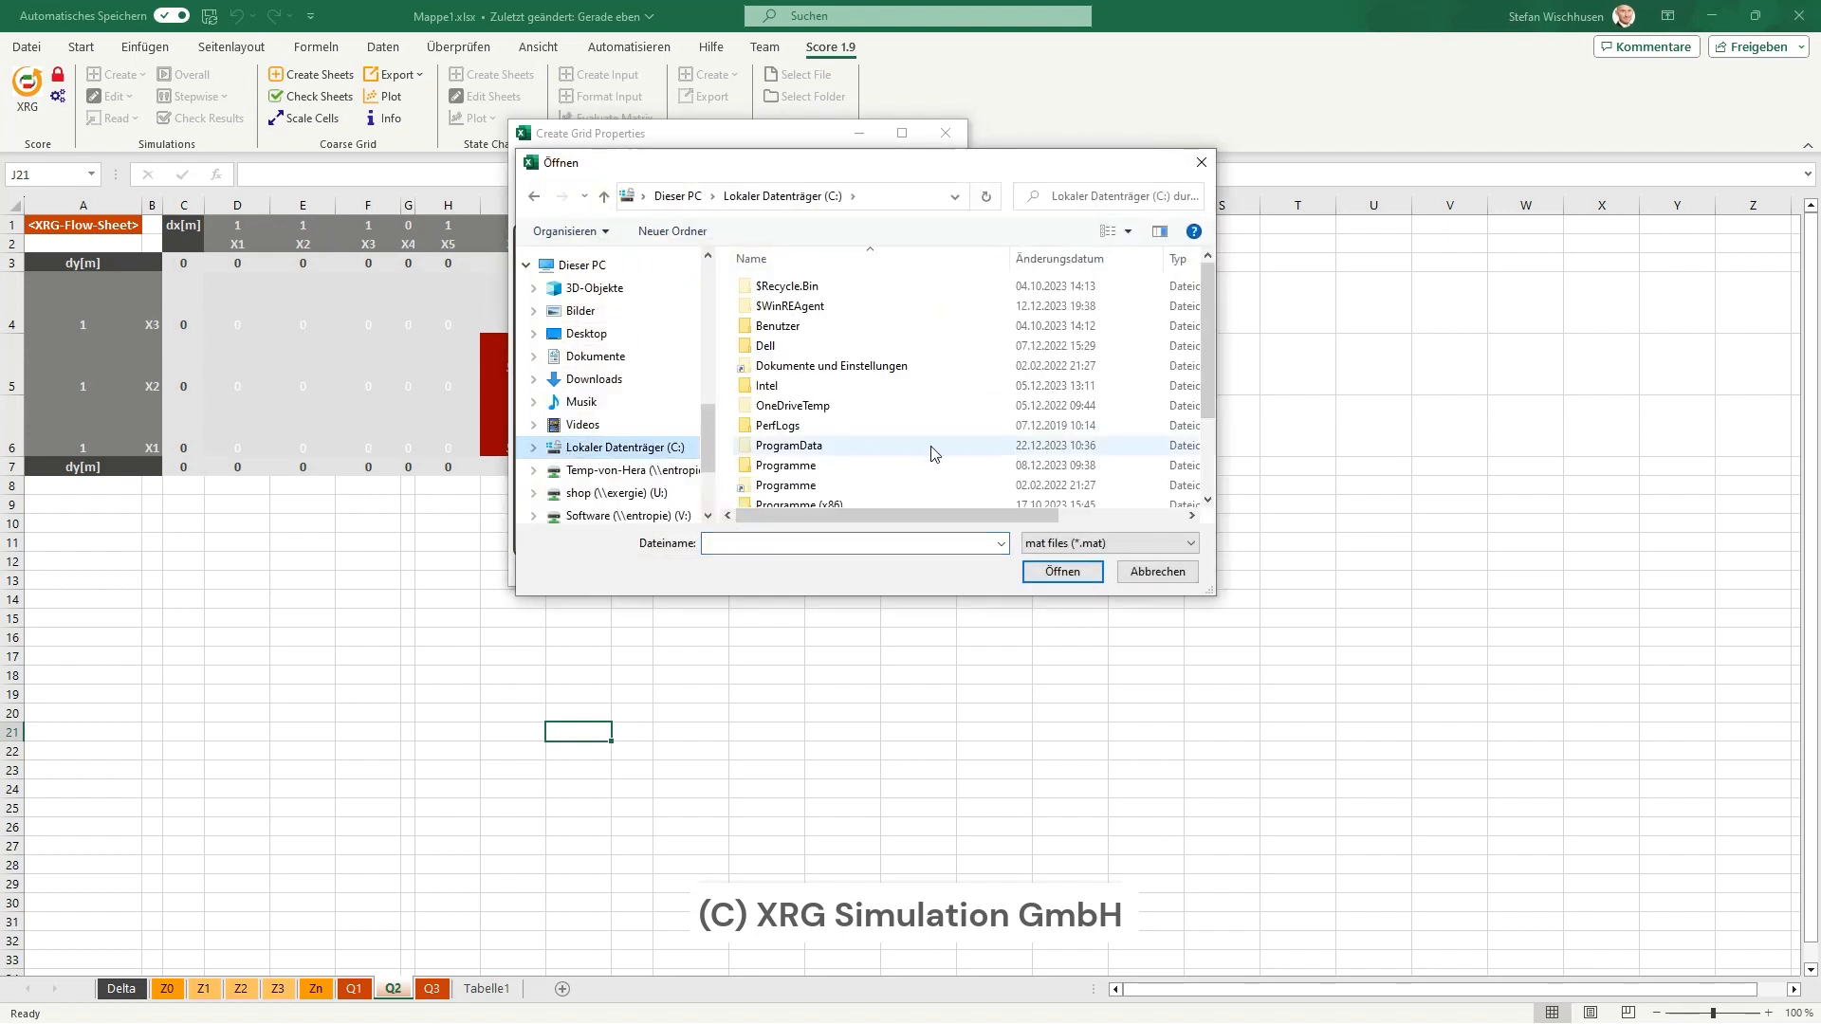
pyautogui.scroll(-3, 925, 455)
pyautogui.doubleClick(801, 460)
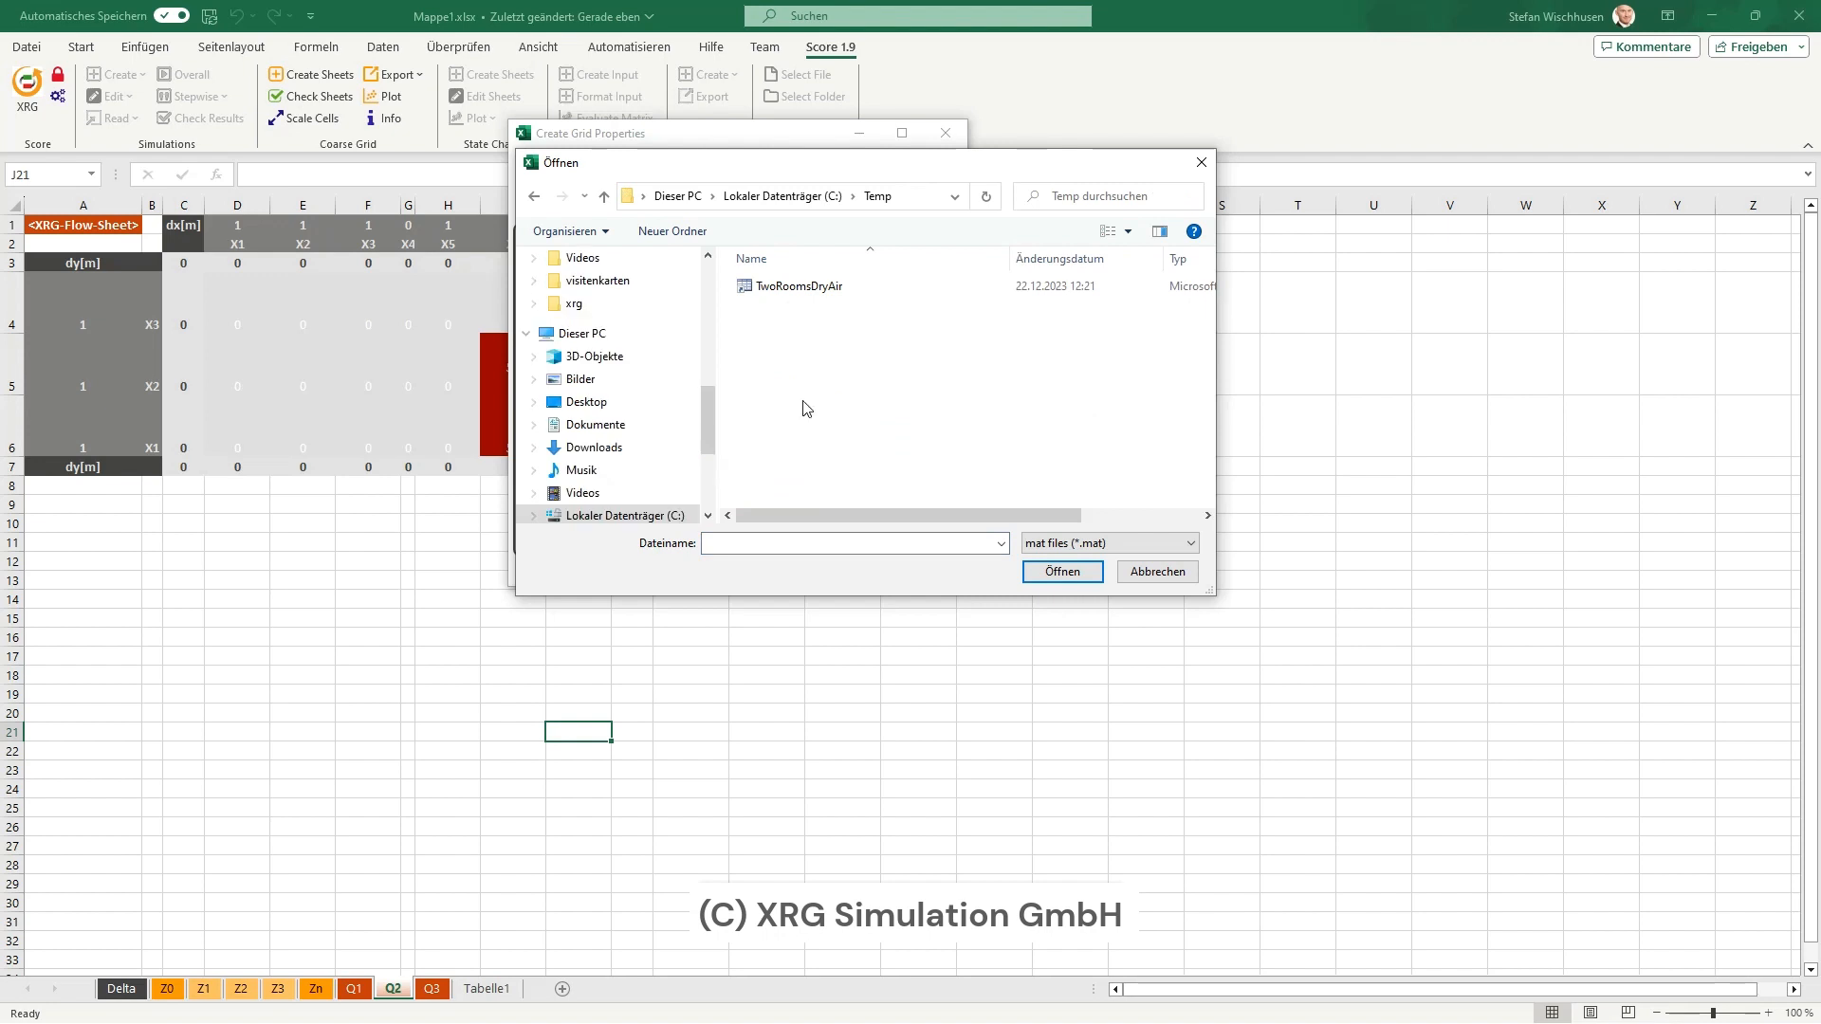
pyautogui.click(801, 288)
pyautogui.click(1062, 572)
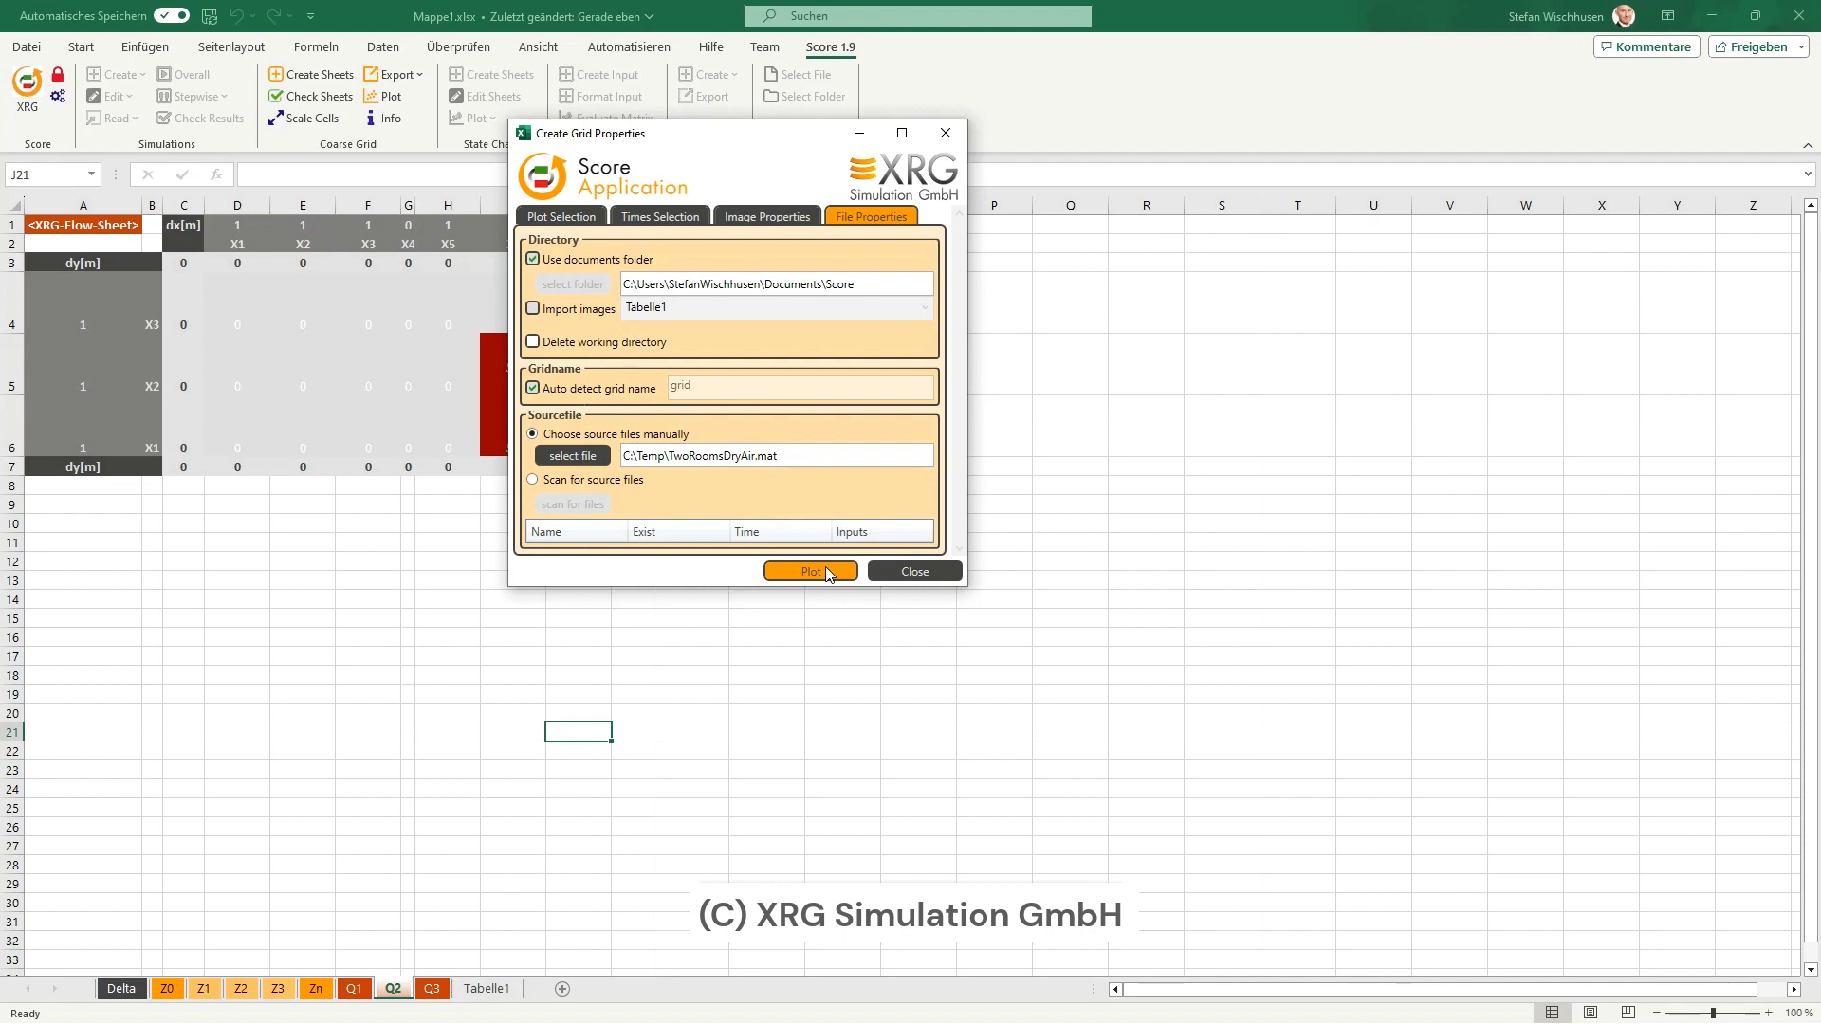
# - Generate the XY plot images from the selected result file and dismiss the licence notice
pyautogui.click(827, 572)
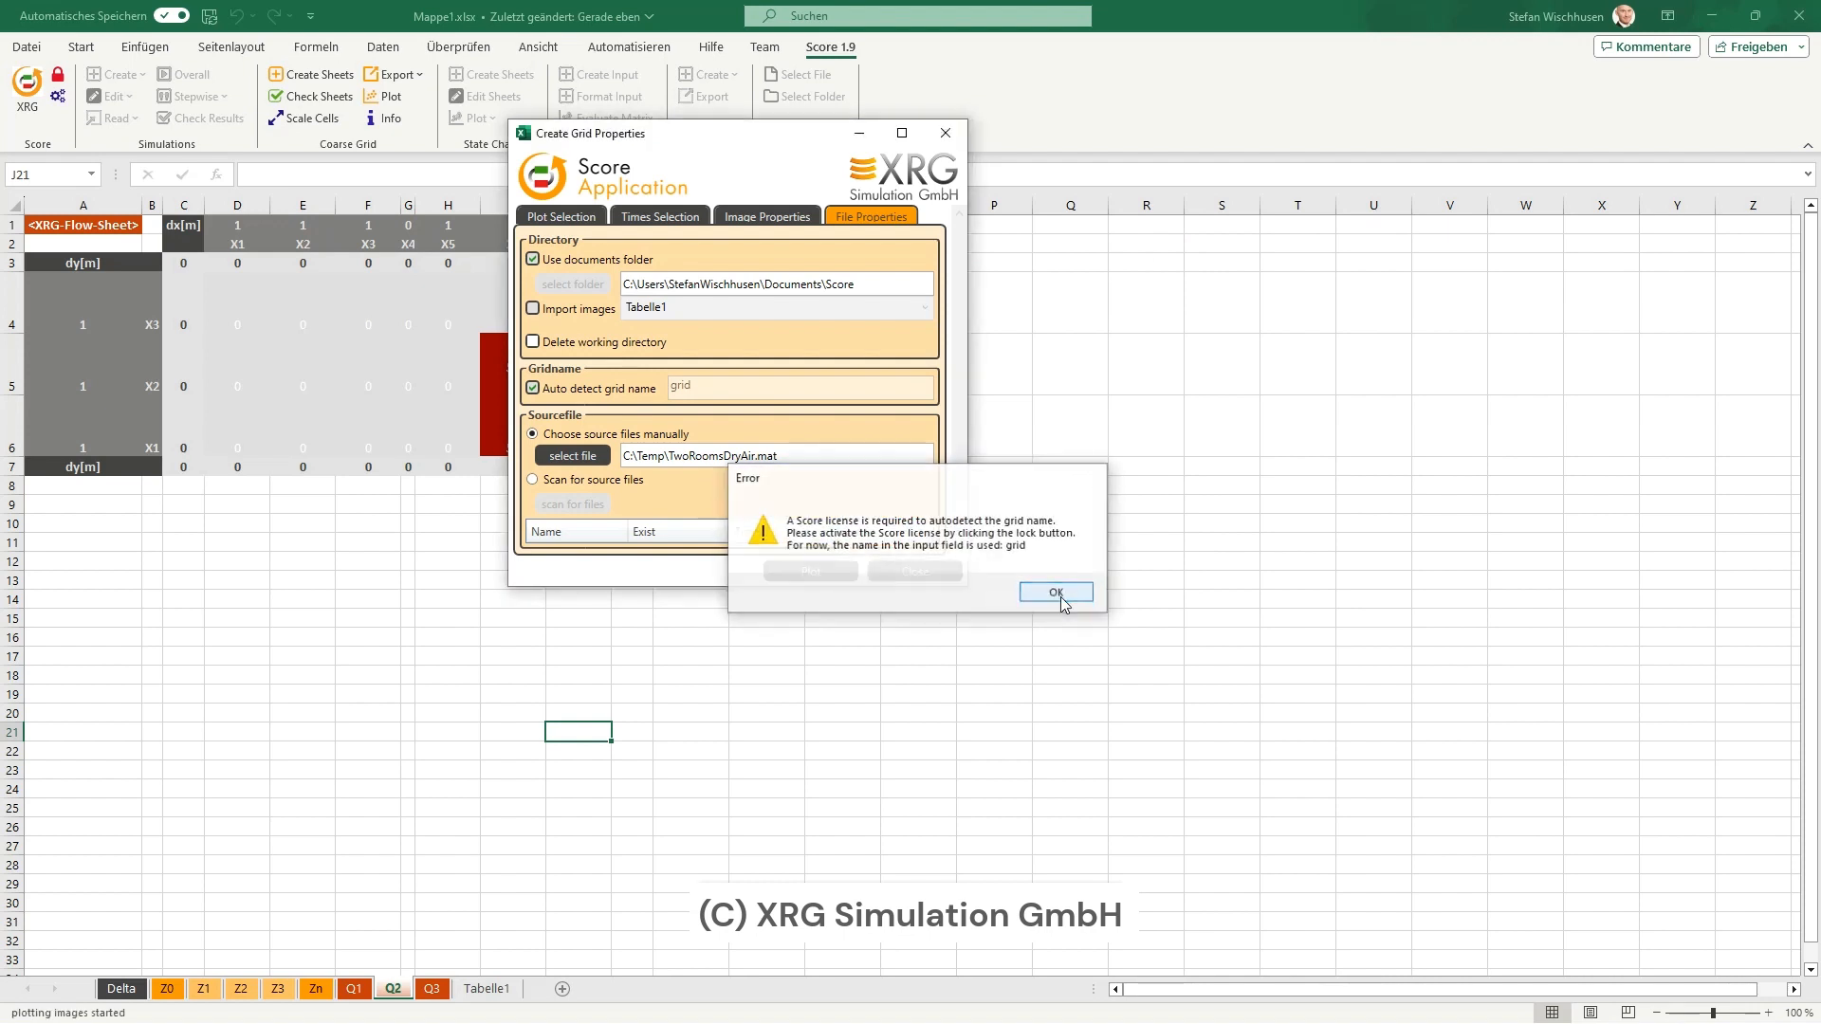
pyautogui.click(1055, 593)
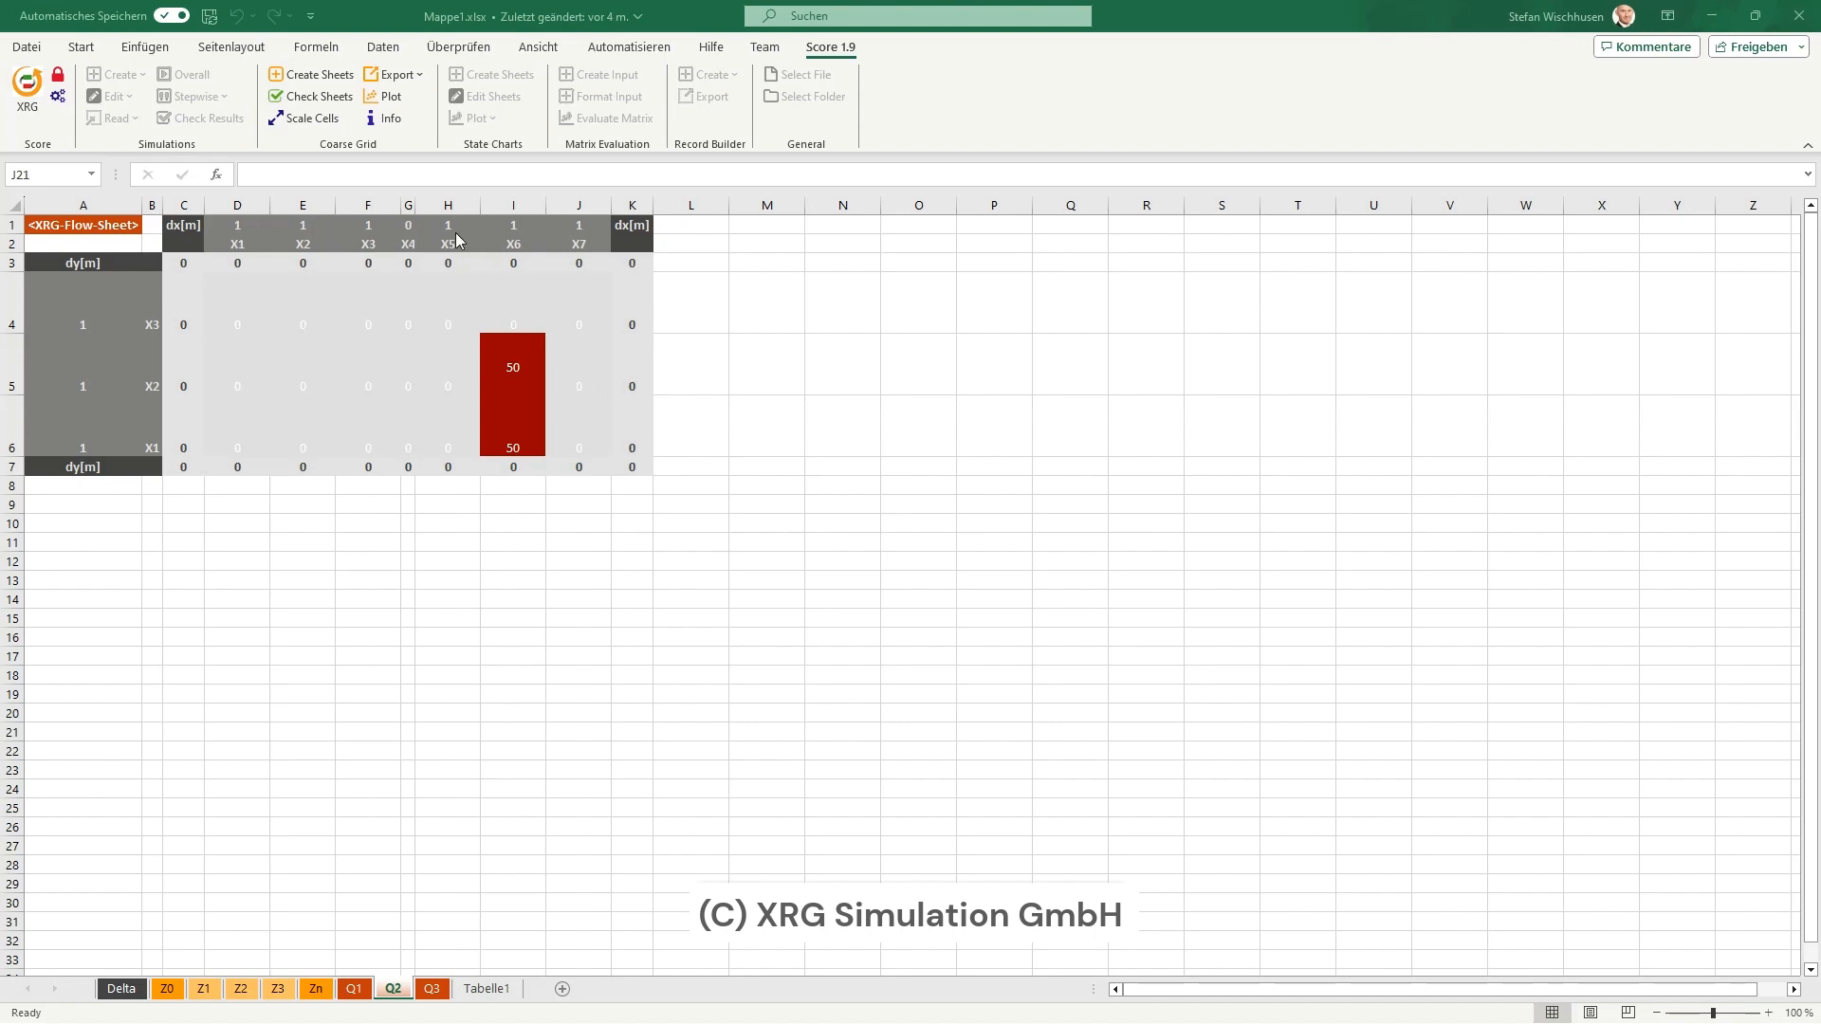
# - Reopen the coarse grid plot settings, enable importing images into Tabelle1, generate the plots again and close the dialog
pyautogui.click(397, 99)
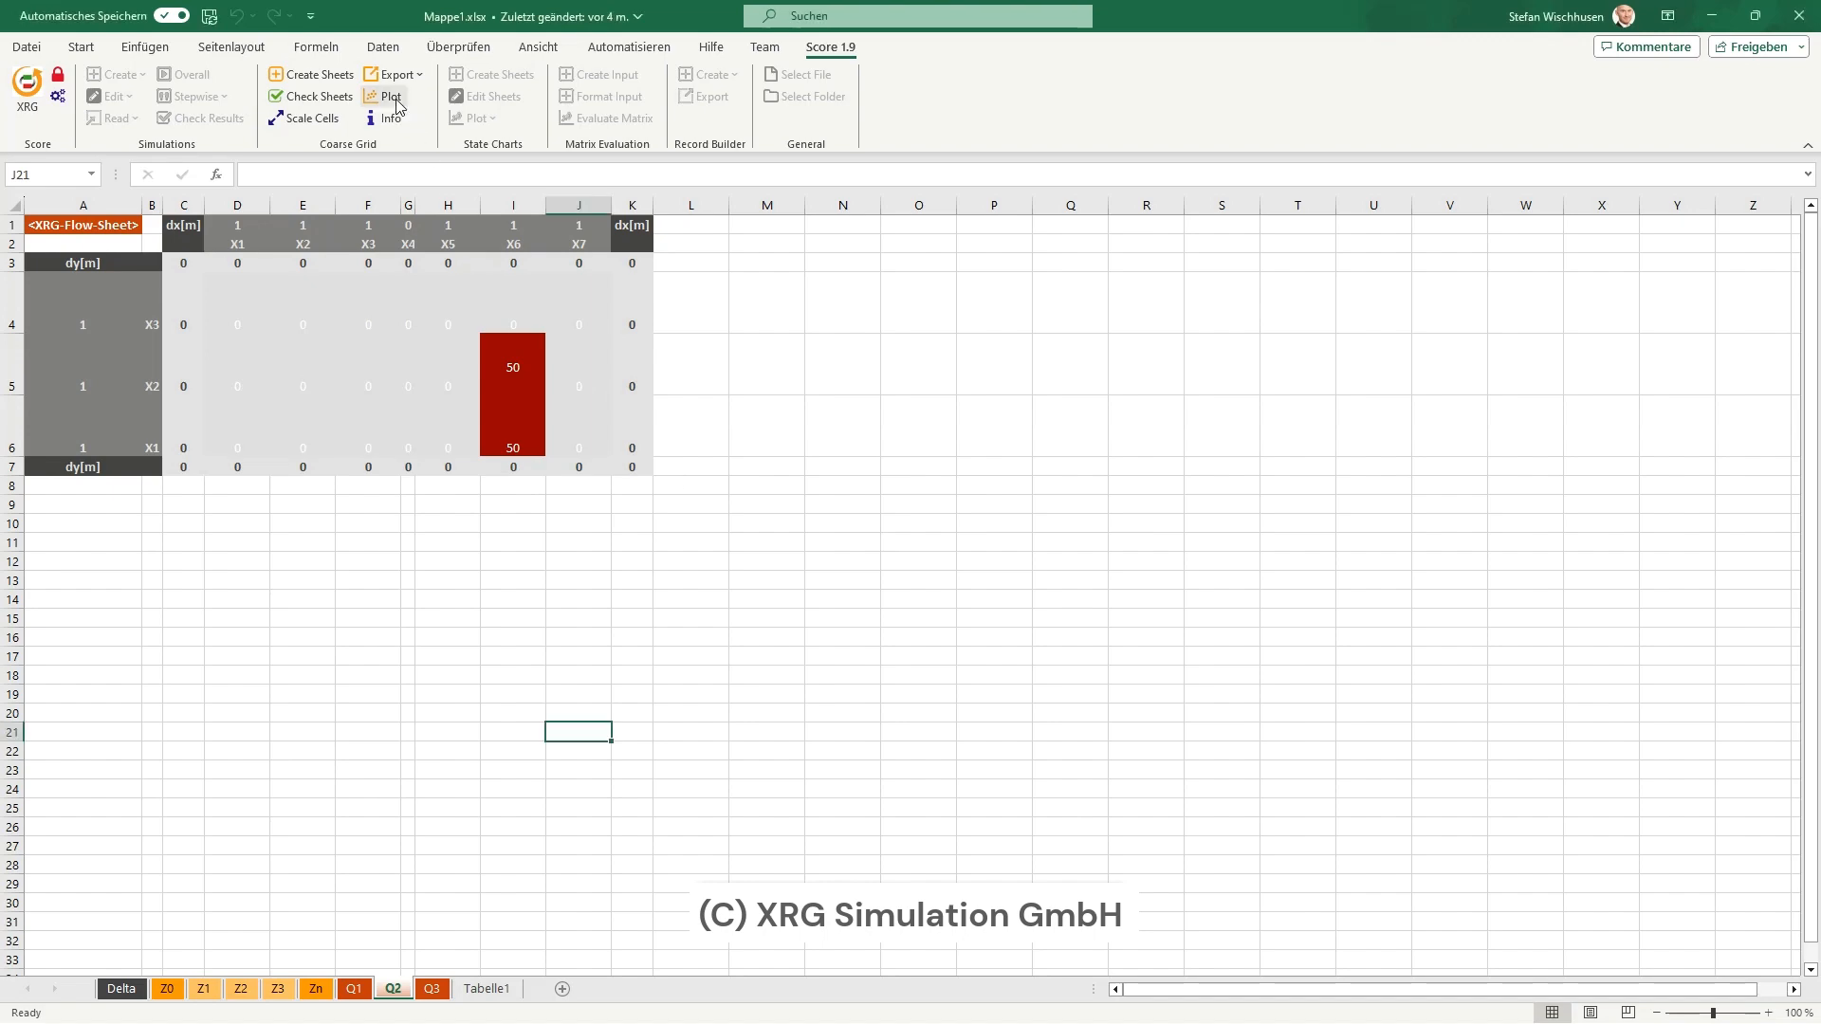
pyautogui.click(397, 98)
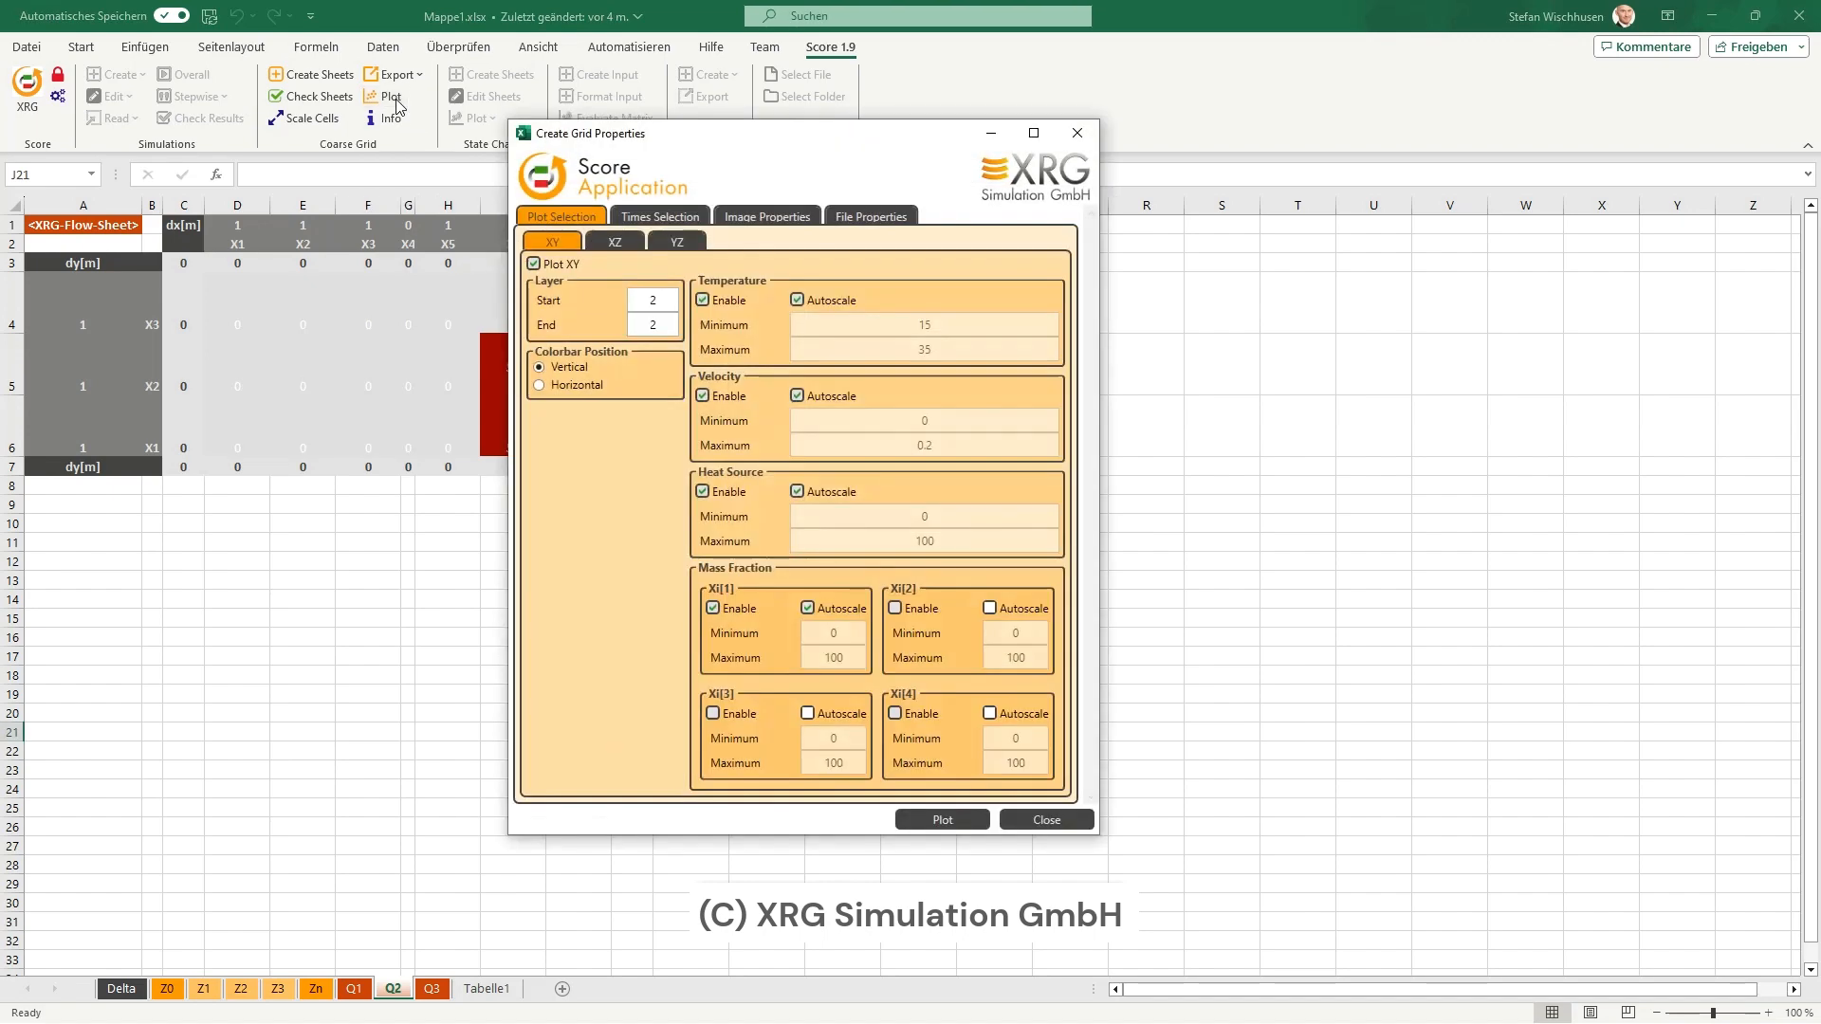
pyautogui.click(869, 217)
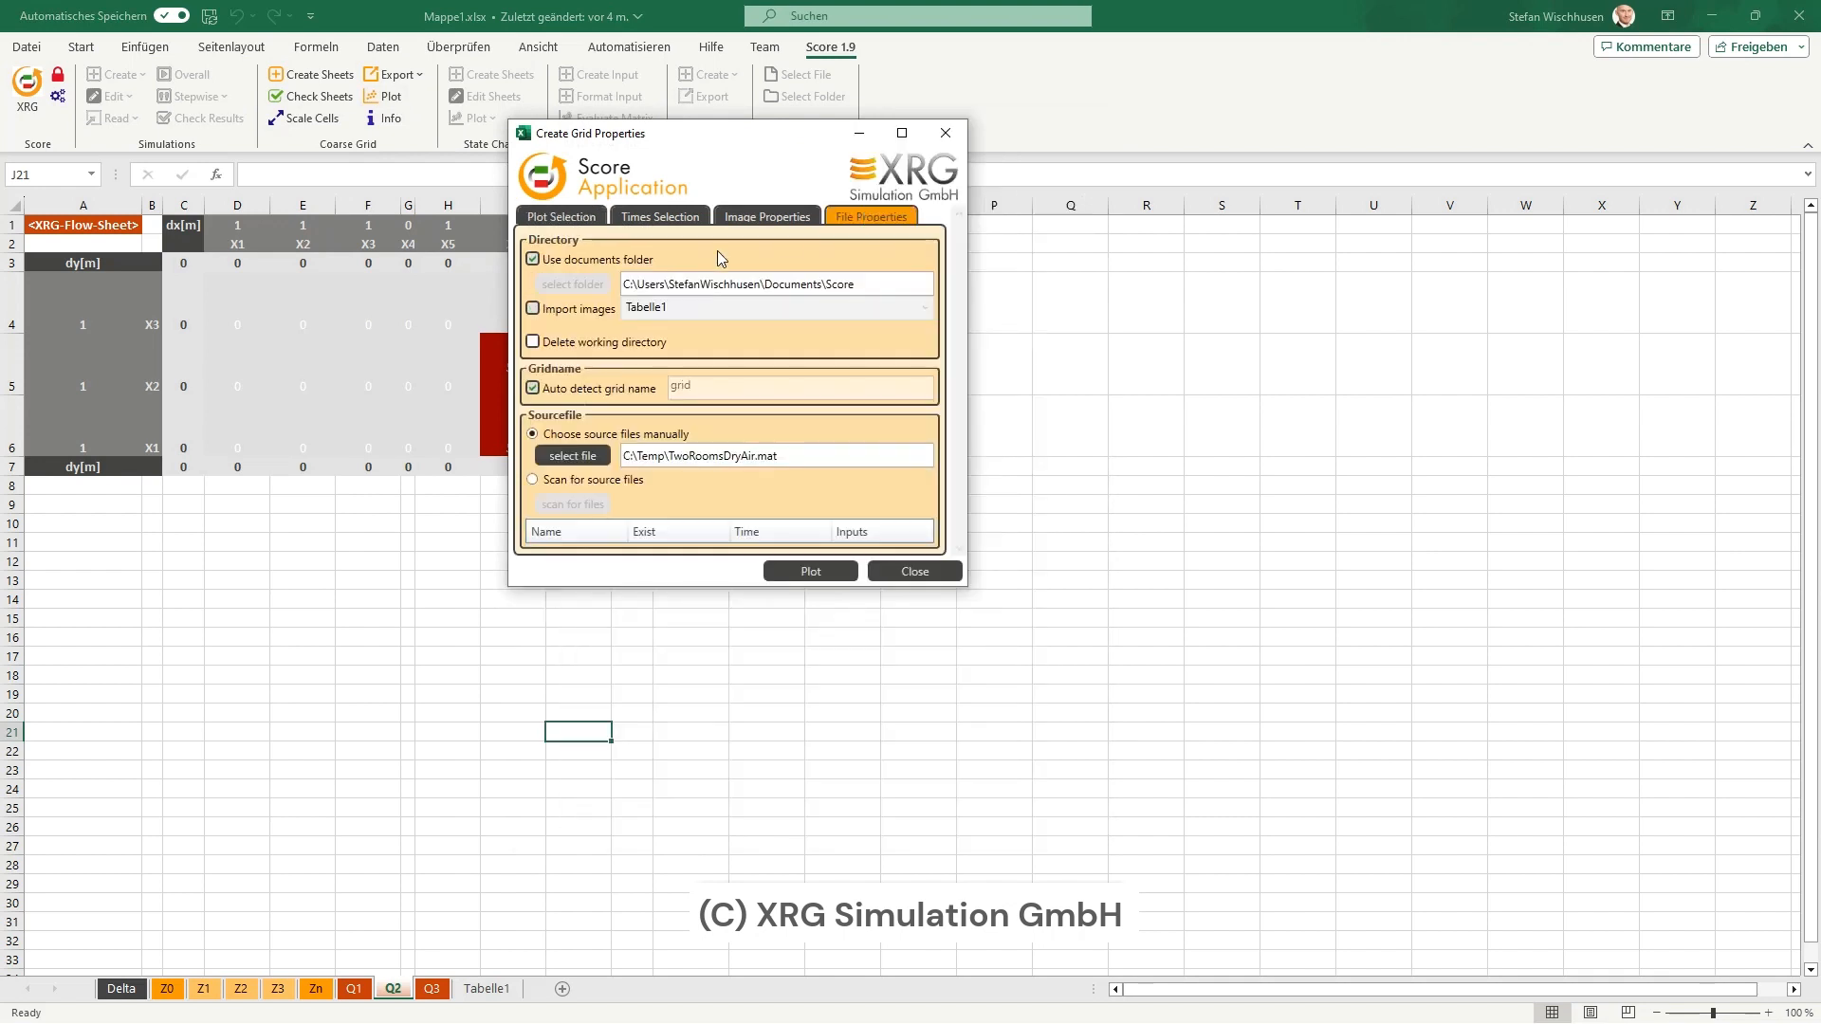
pyautogui.click(567, 313)
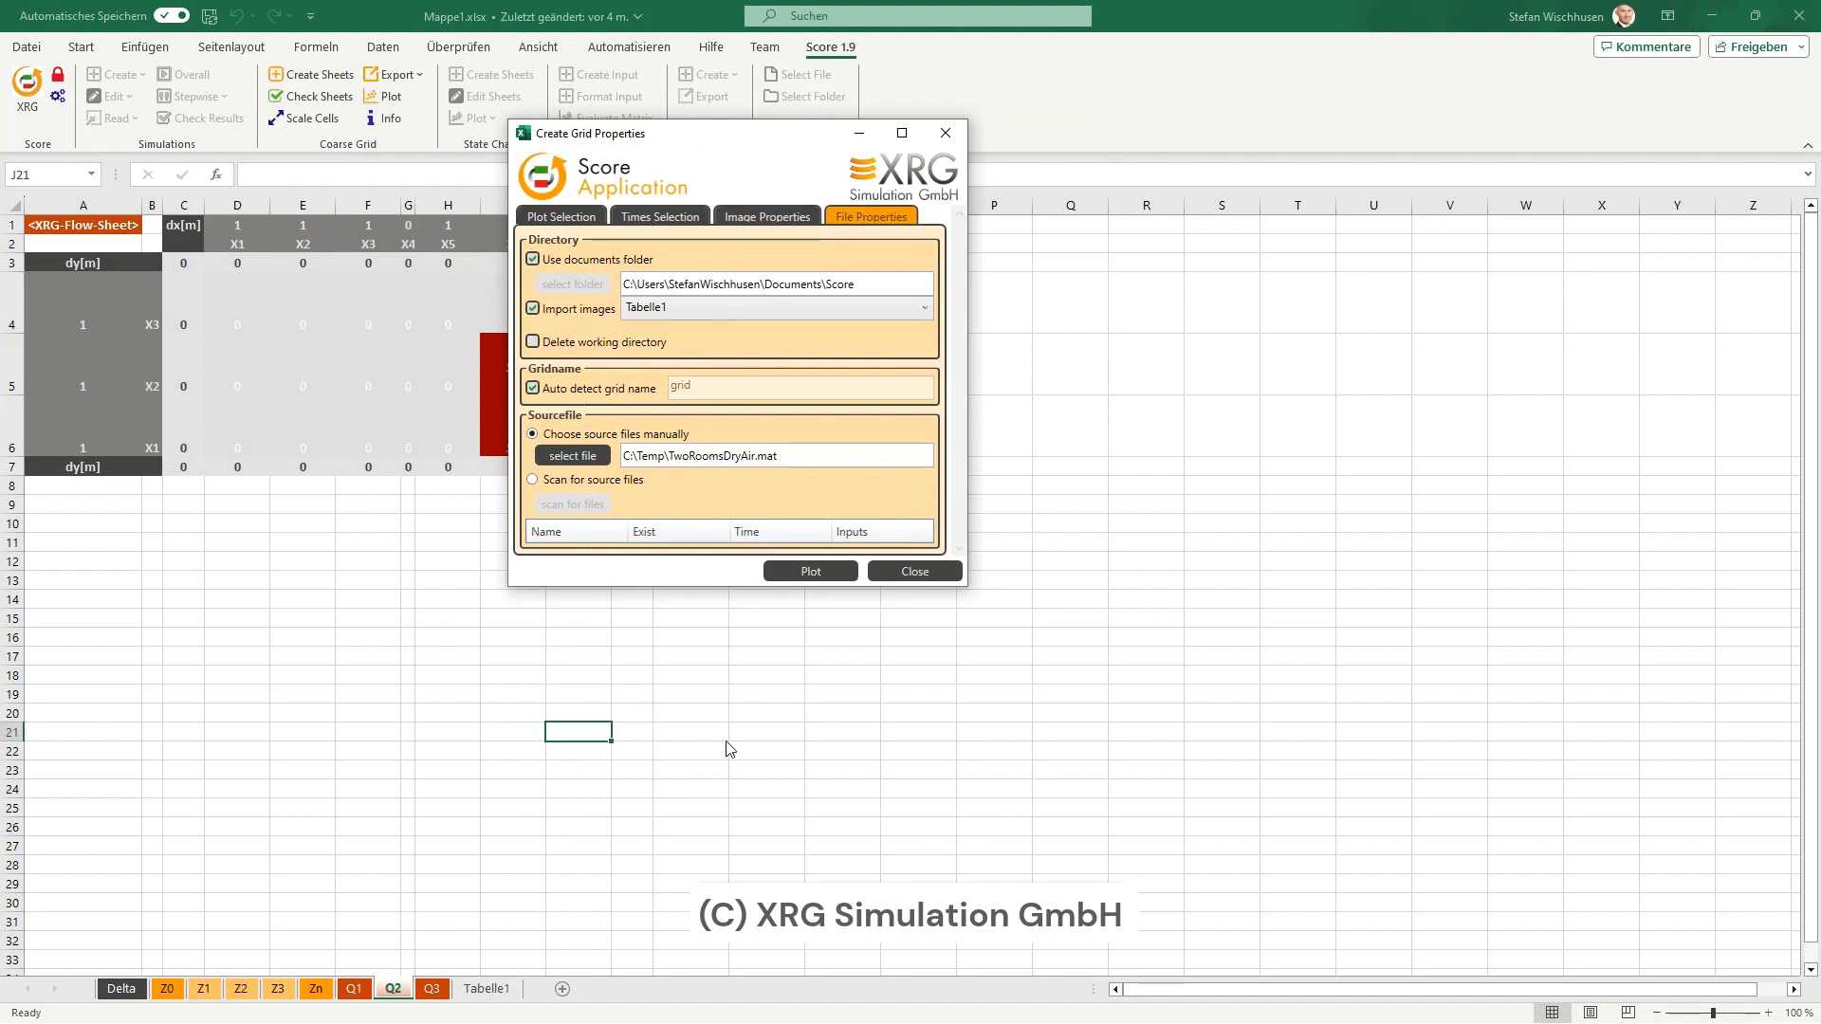
pyautogui.click(799, 571)
pyautogui.click(1039, 590)
pyautogui.click(917, 572)
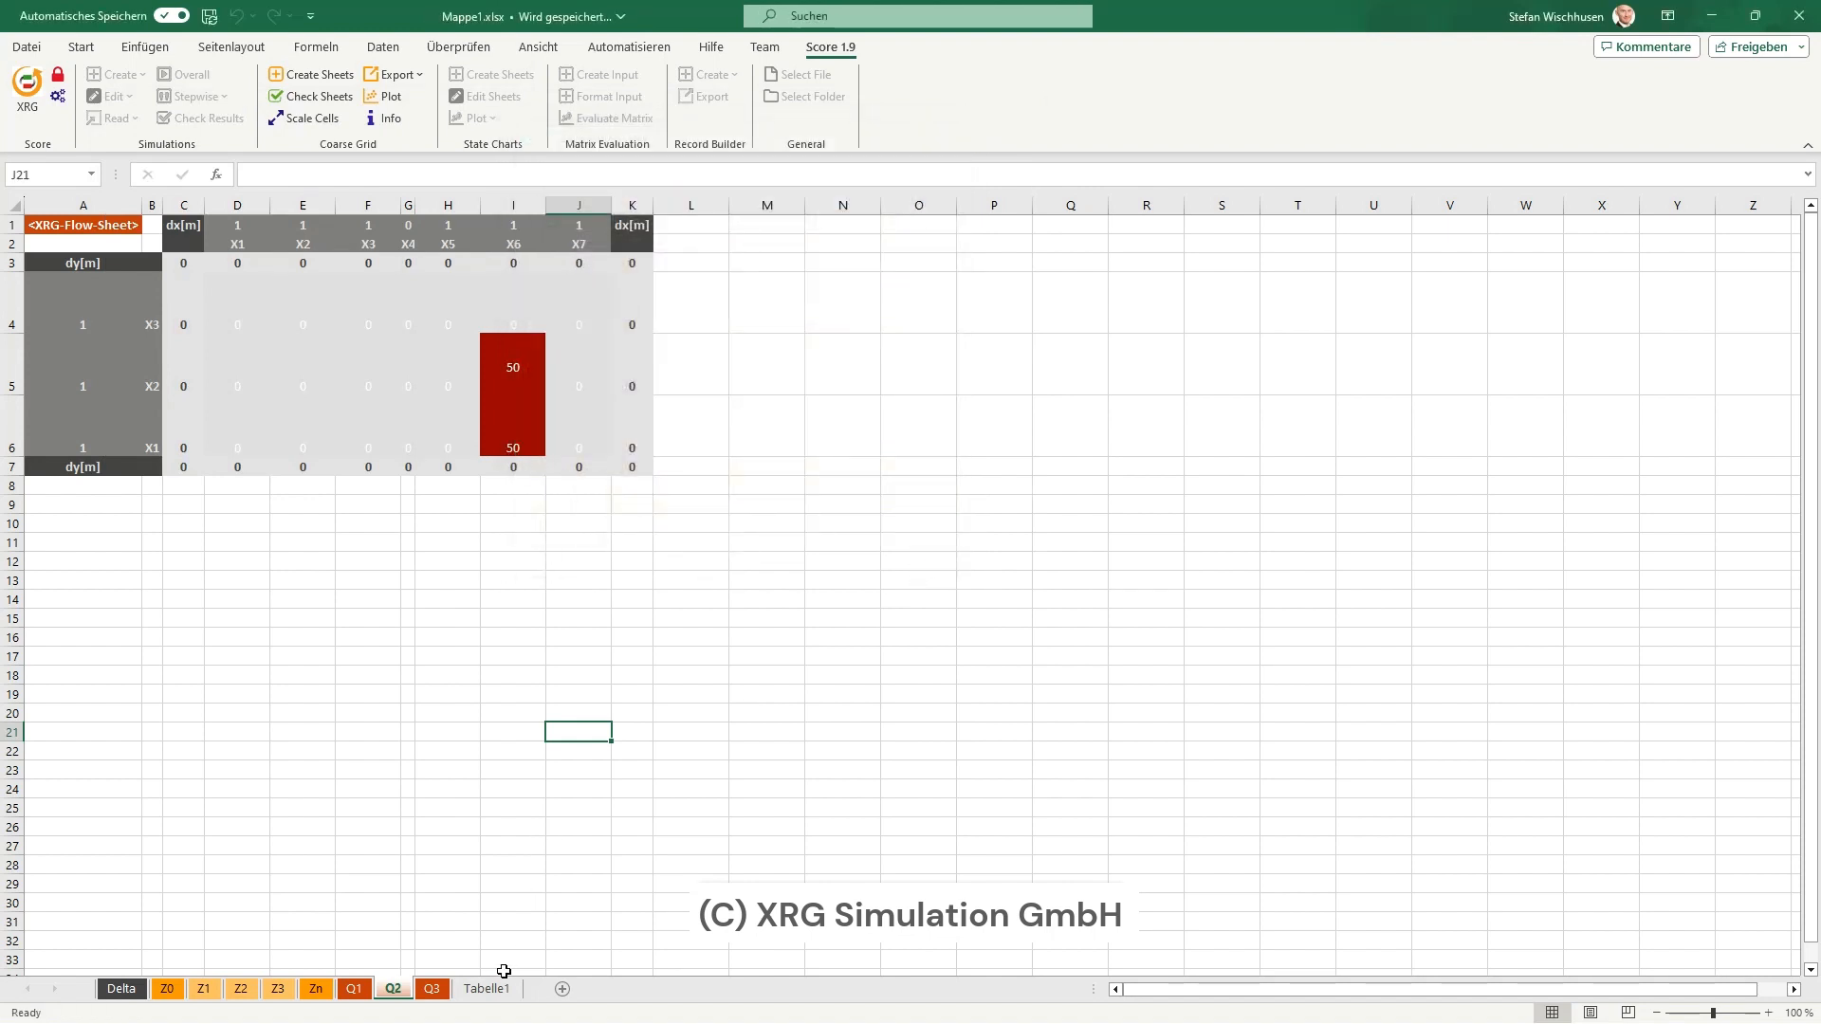
# - Examine the heat source, temperature, velocity and mass fraction Xi[1] plots of layer Z=2 on the Tabelle1 sheet
pyautogui.click(489, 989)
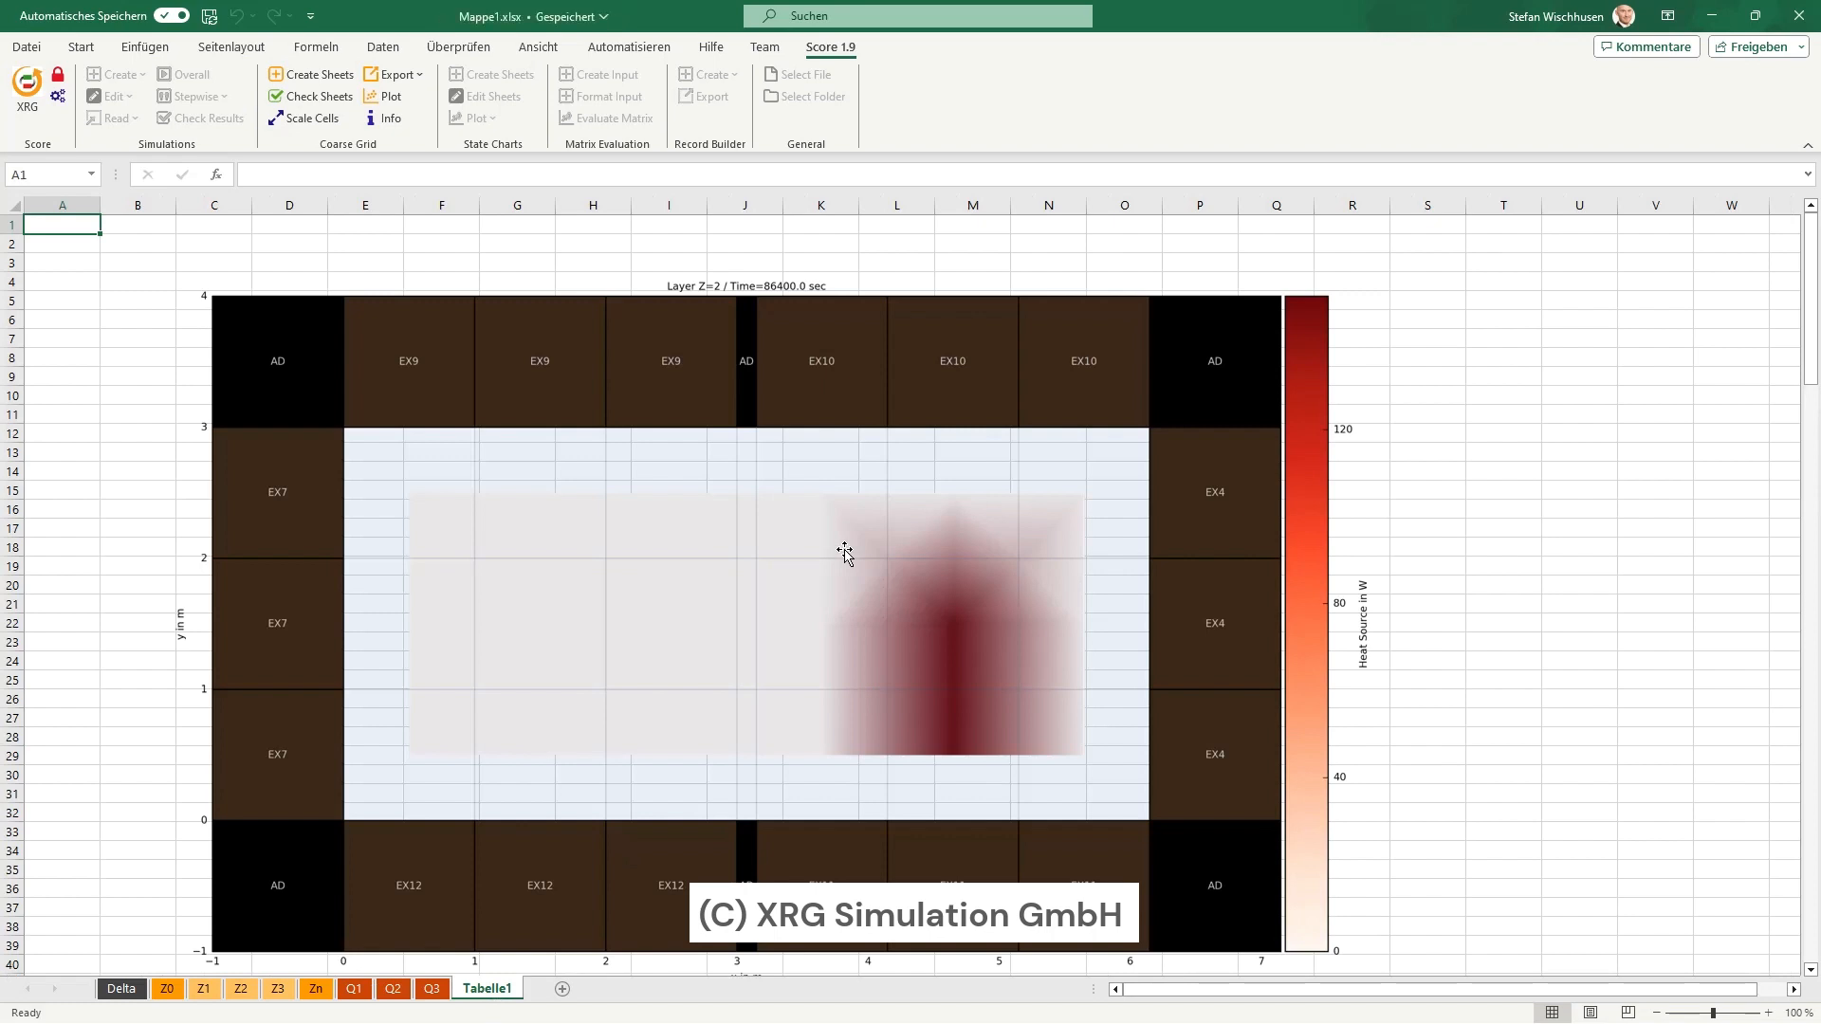
pyautogui.scroll(-2, 844, 552)
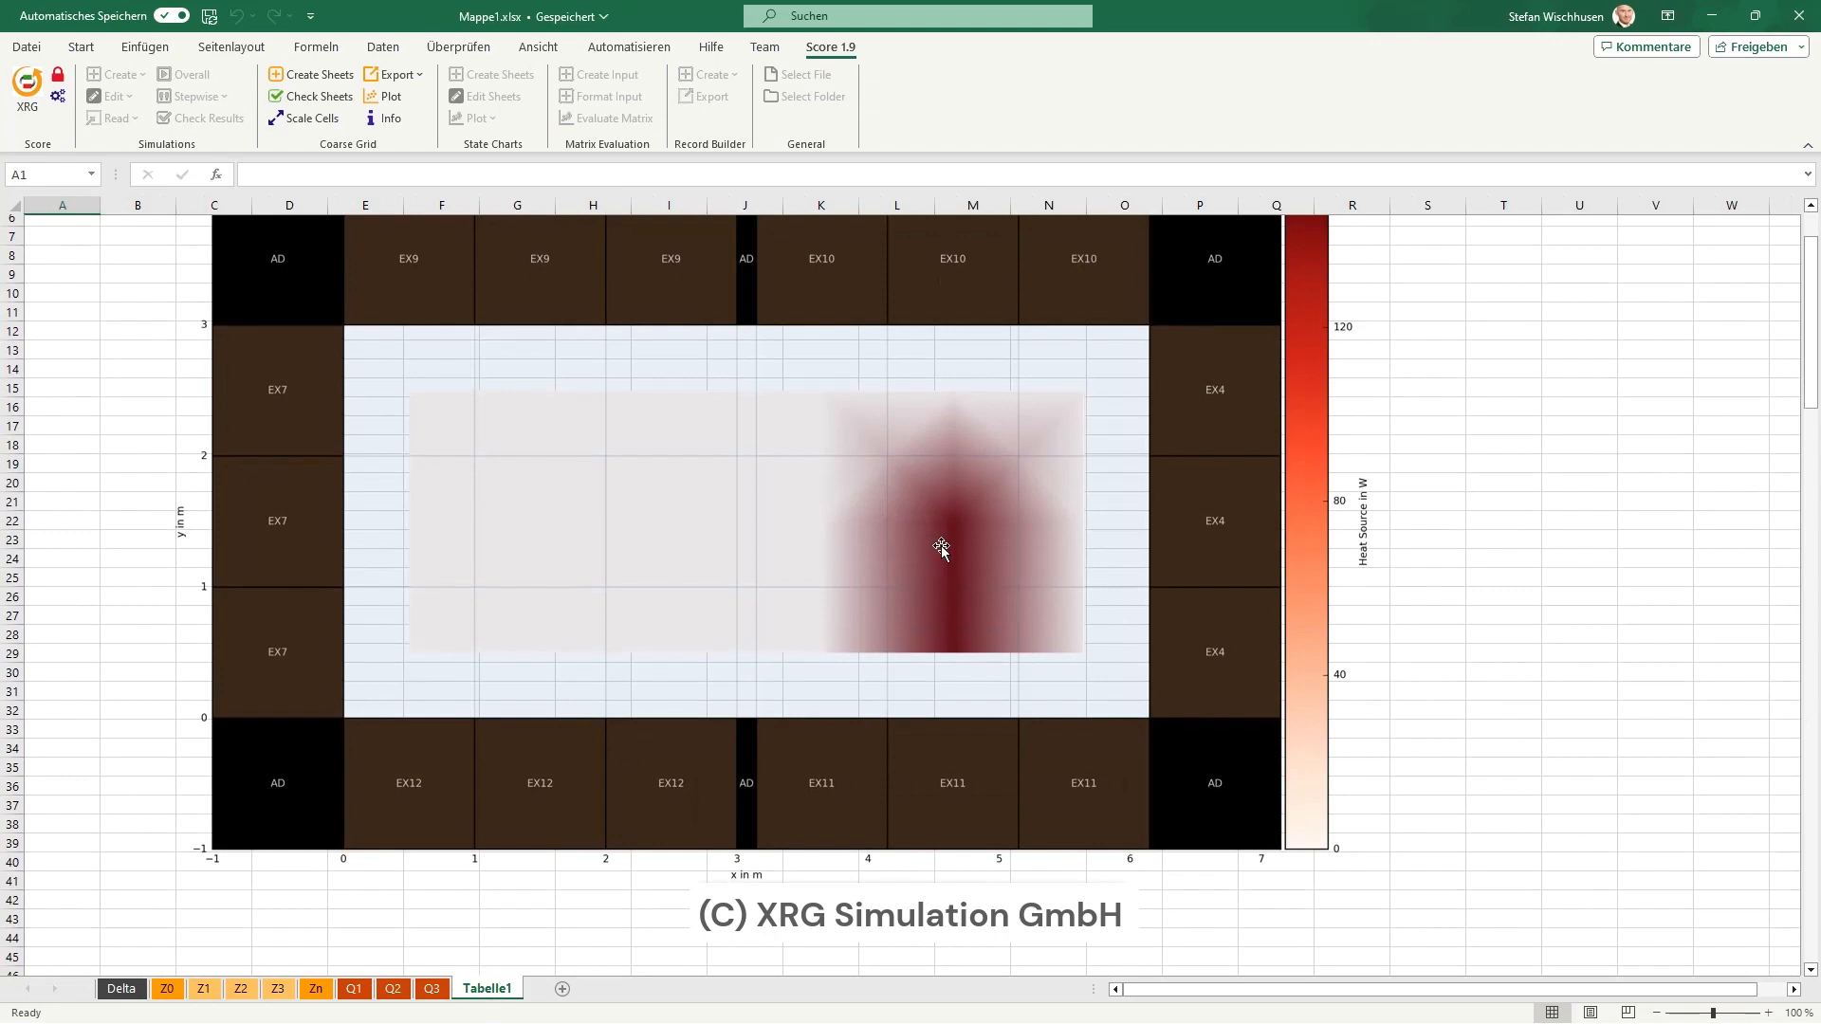
pyautogui.scroll(-13, 969, 607)
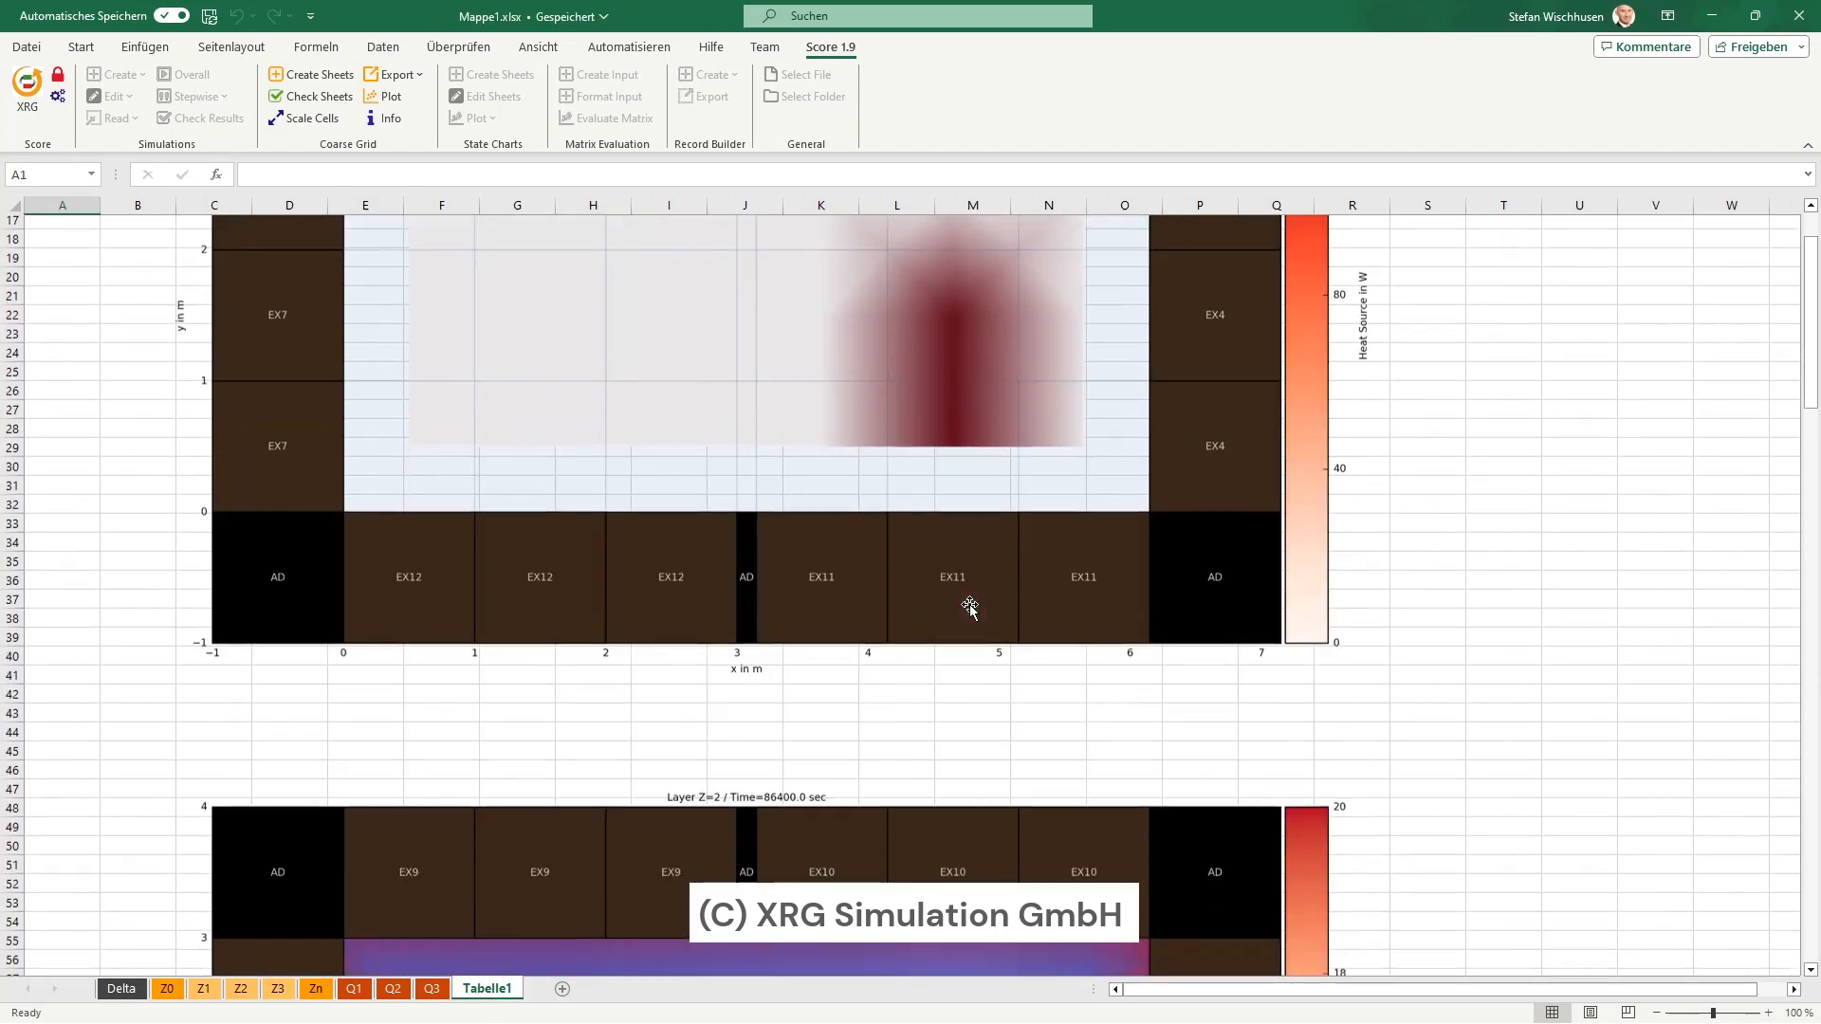
pyautogui.scroll(-2, 969, 607)
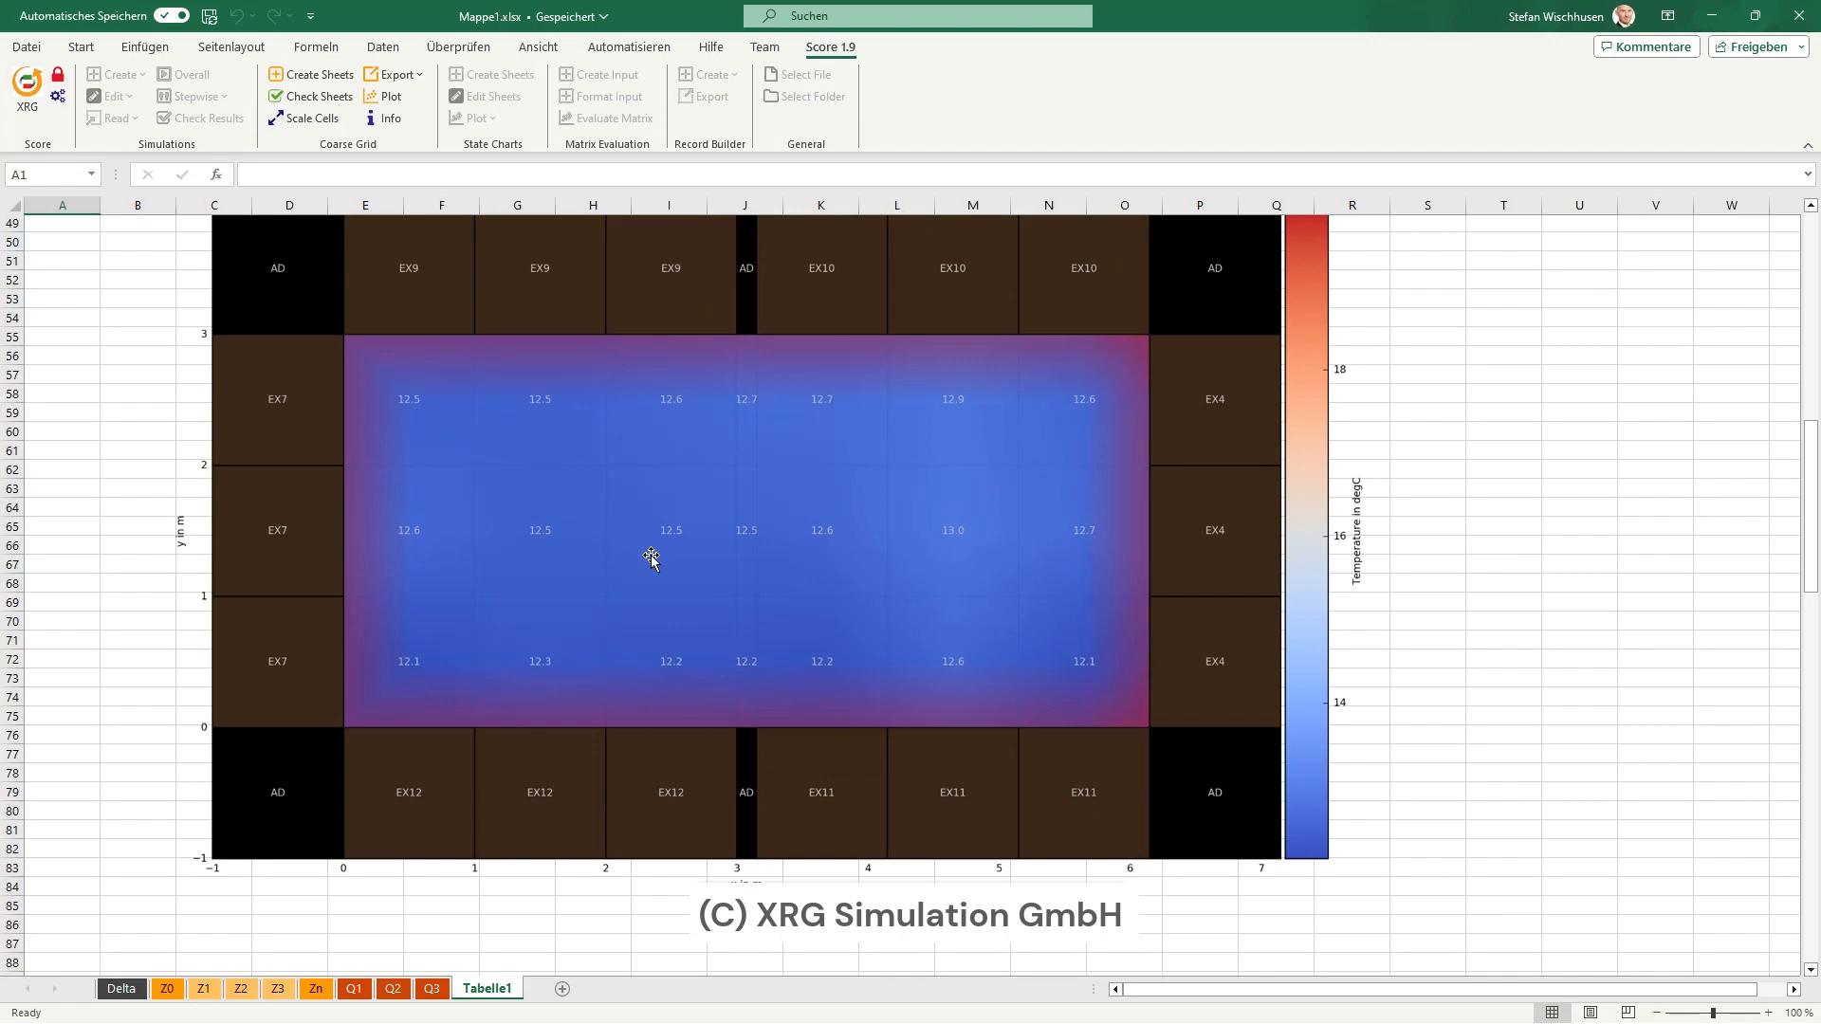
pyautogui.scroll(-14, 651, 559)
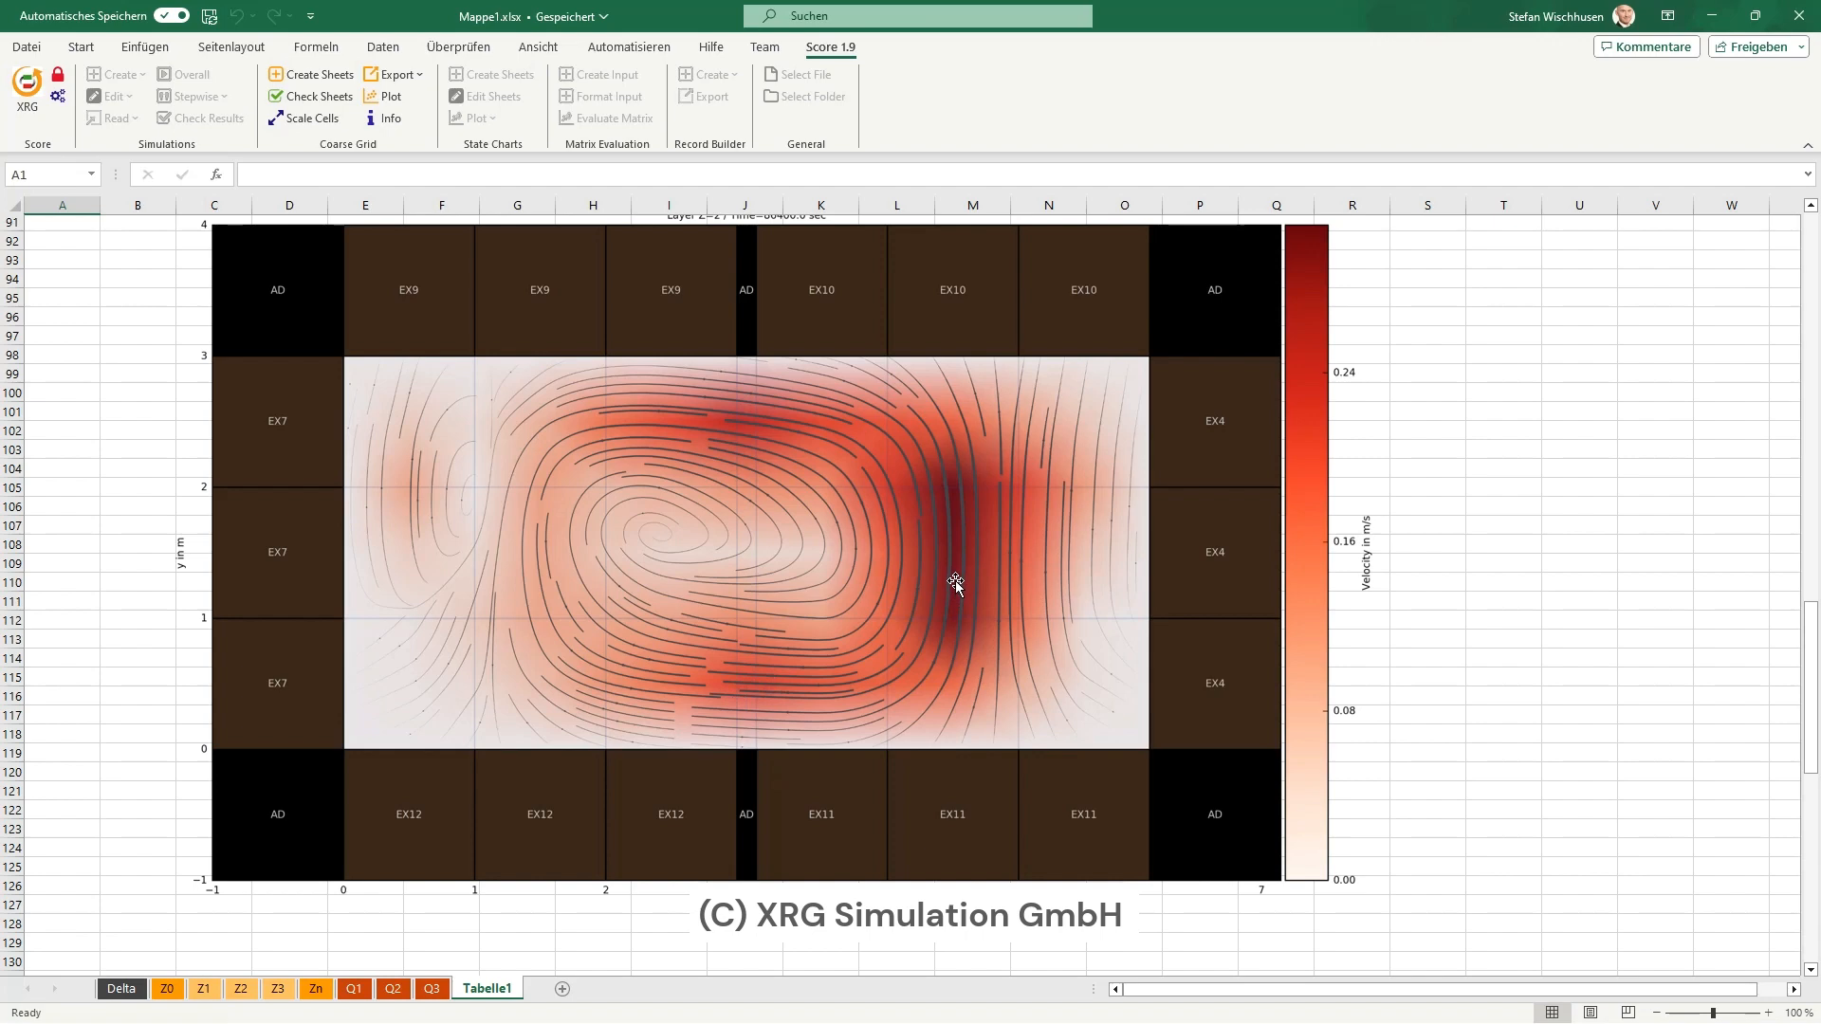
pyautogui.scroll(-9, 954, 581)
pyautogui.scroll(-5, 954, 580)
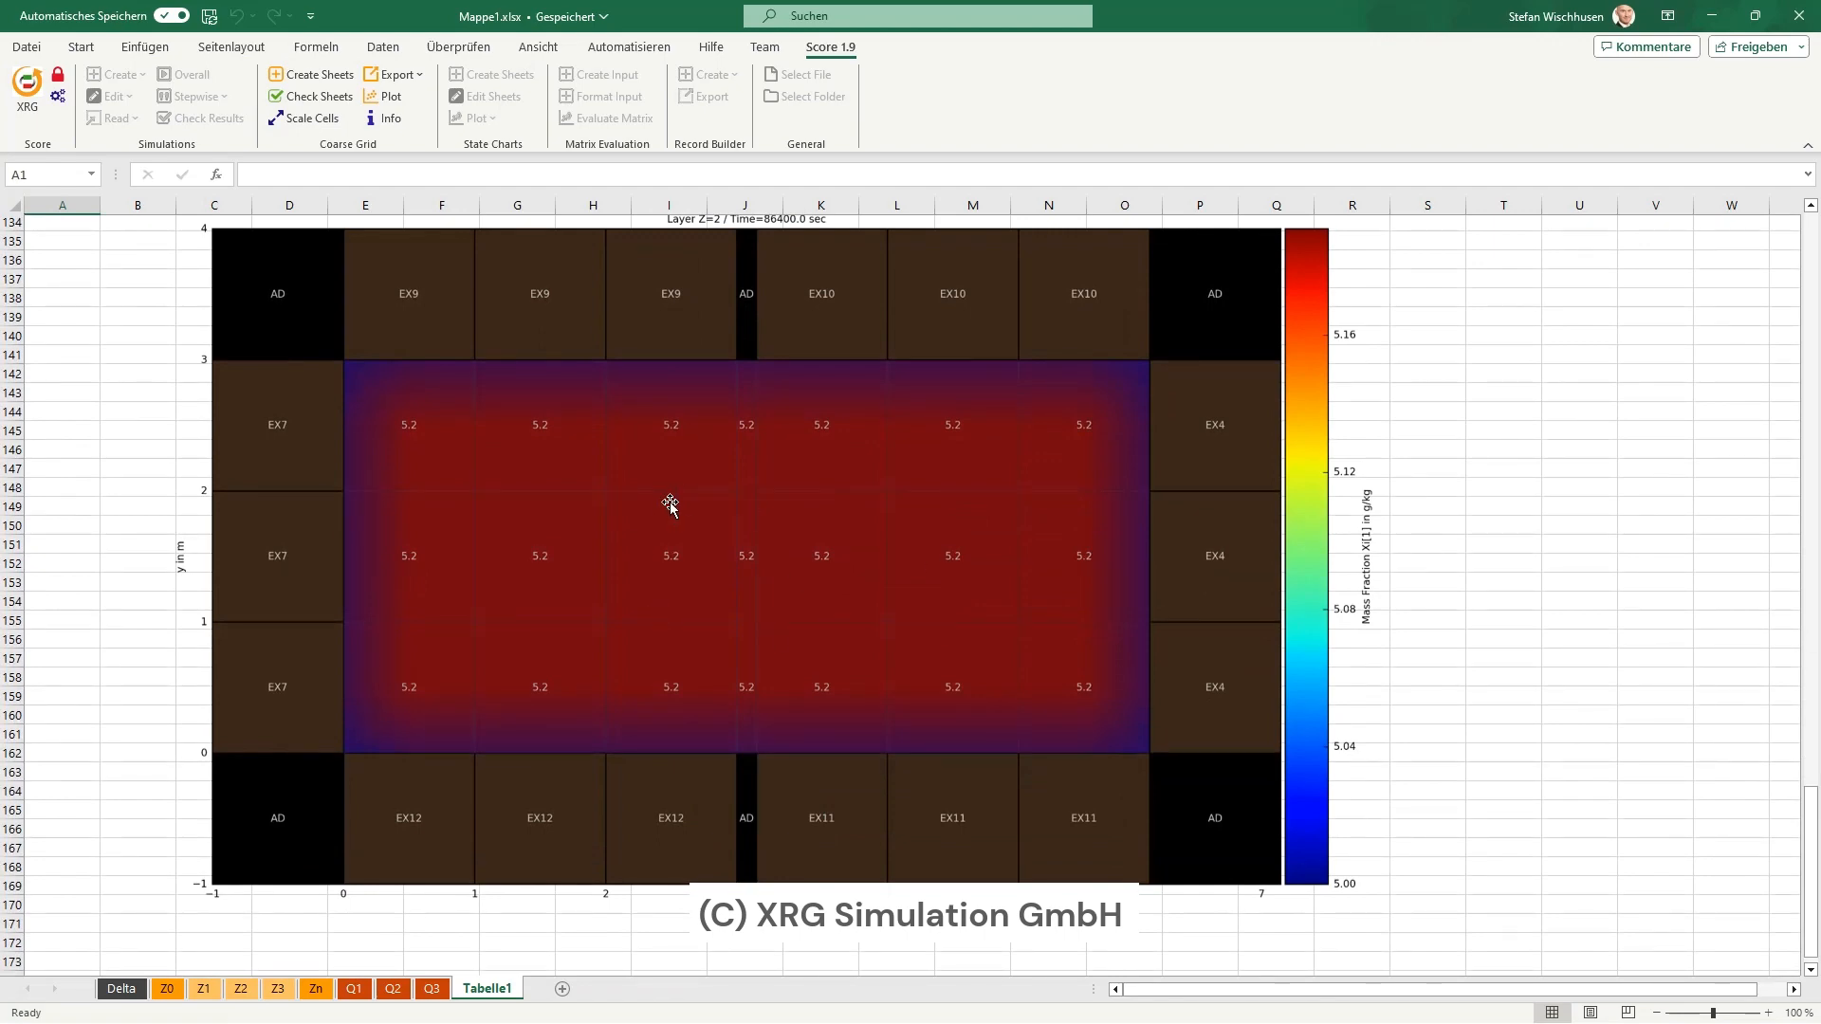
pyautogui.scroll(-12, 669, 504)
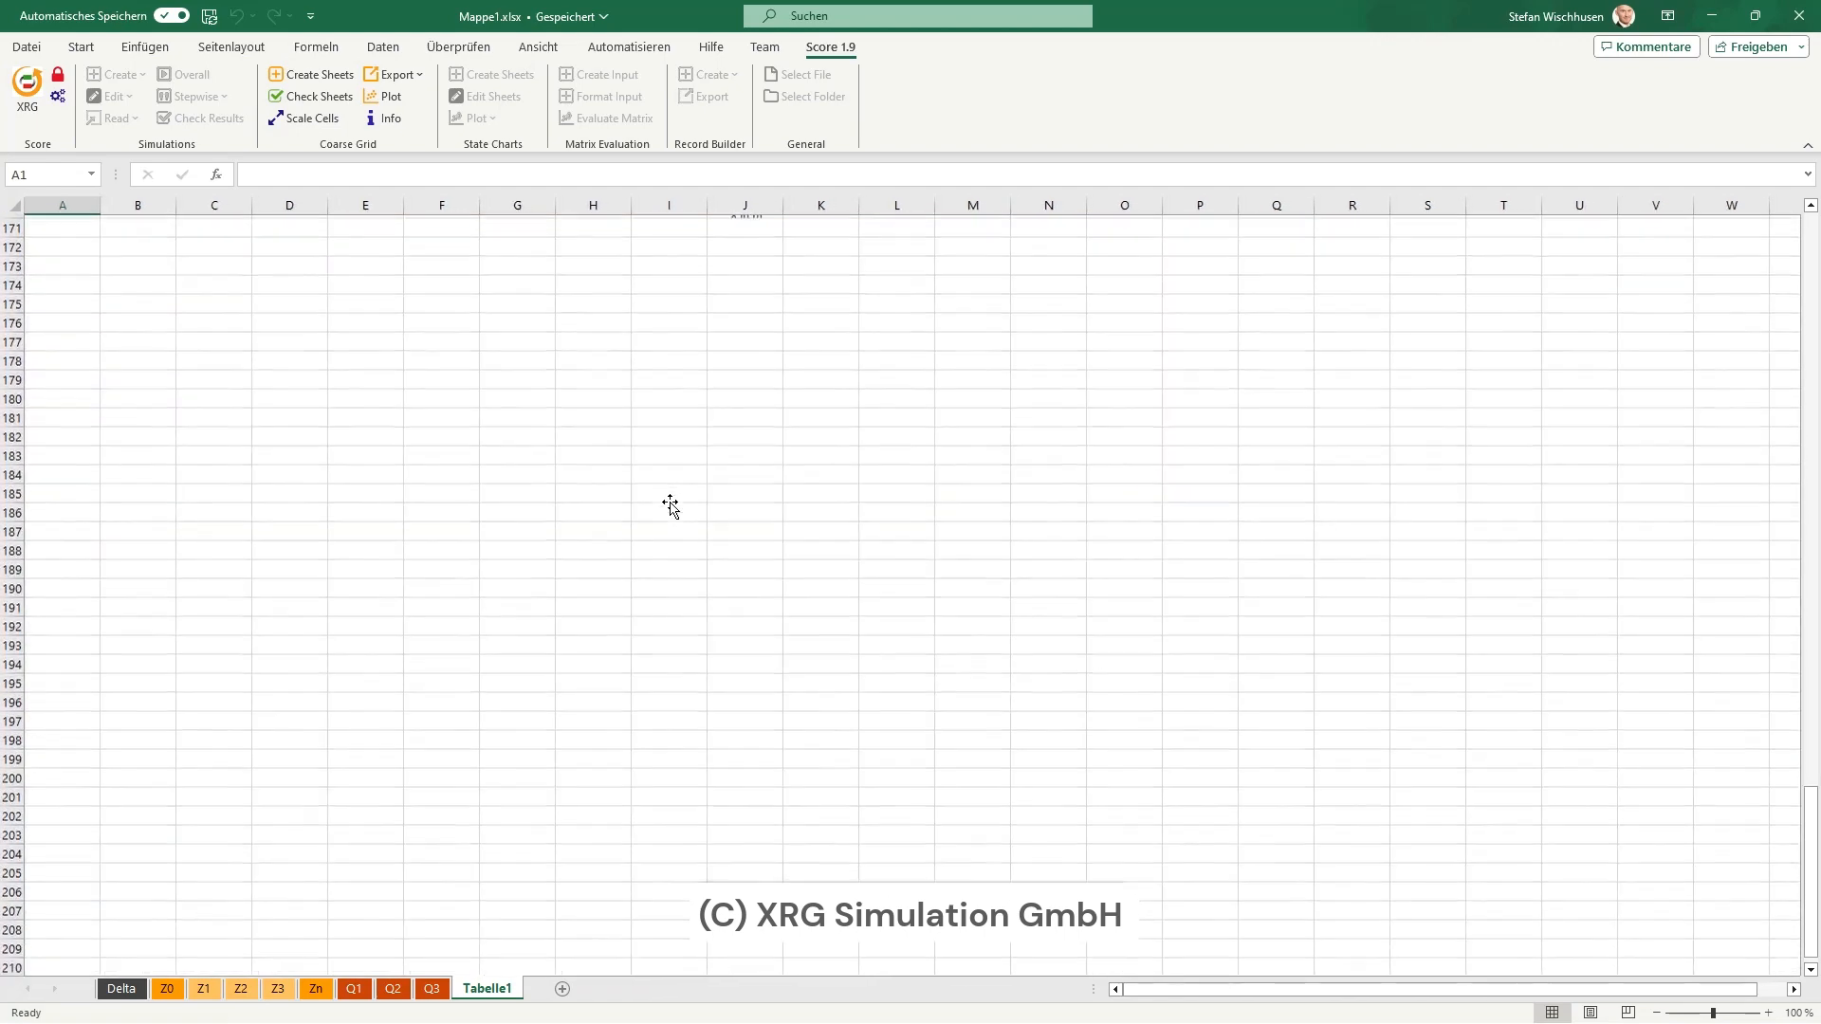
pyautogui.scroll(13, 670, 505)
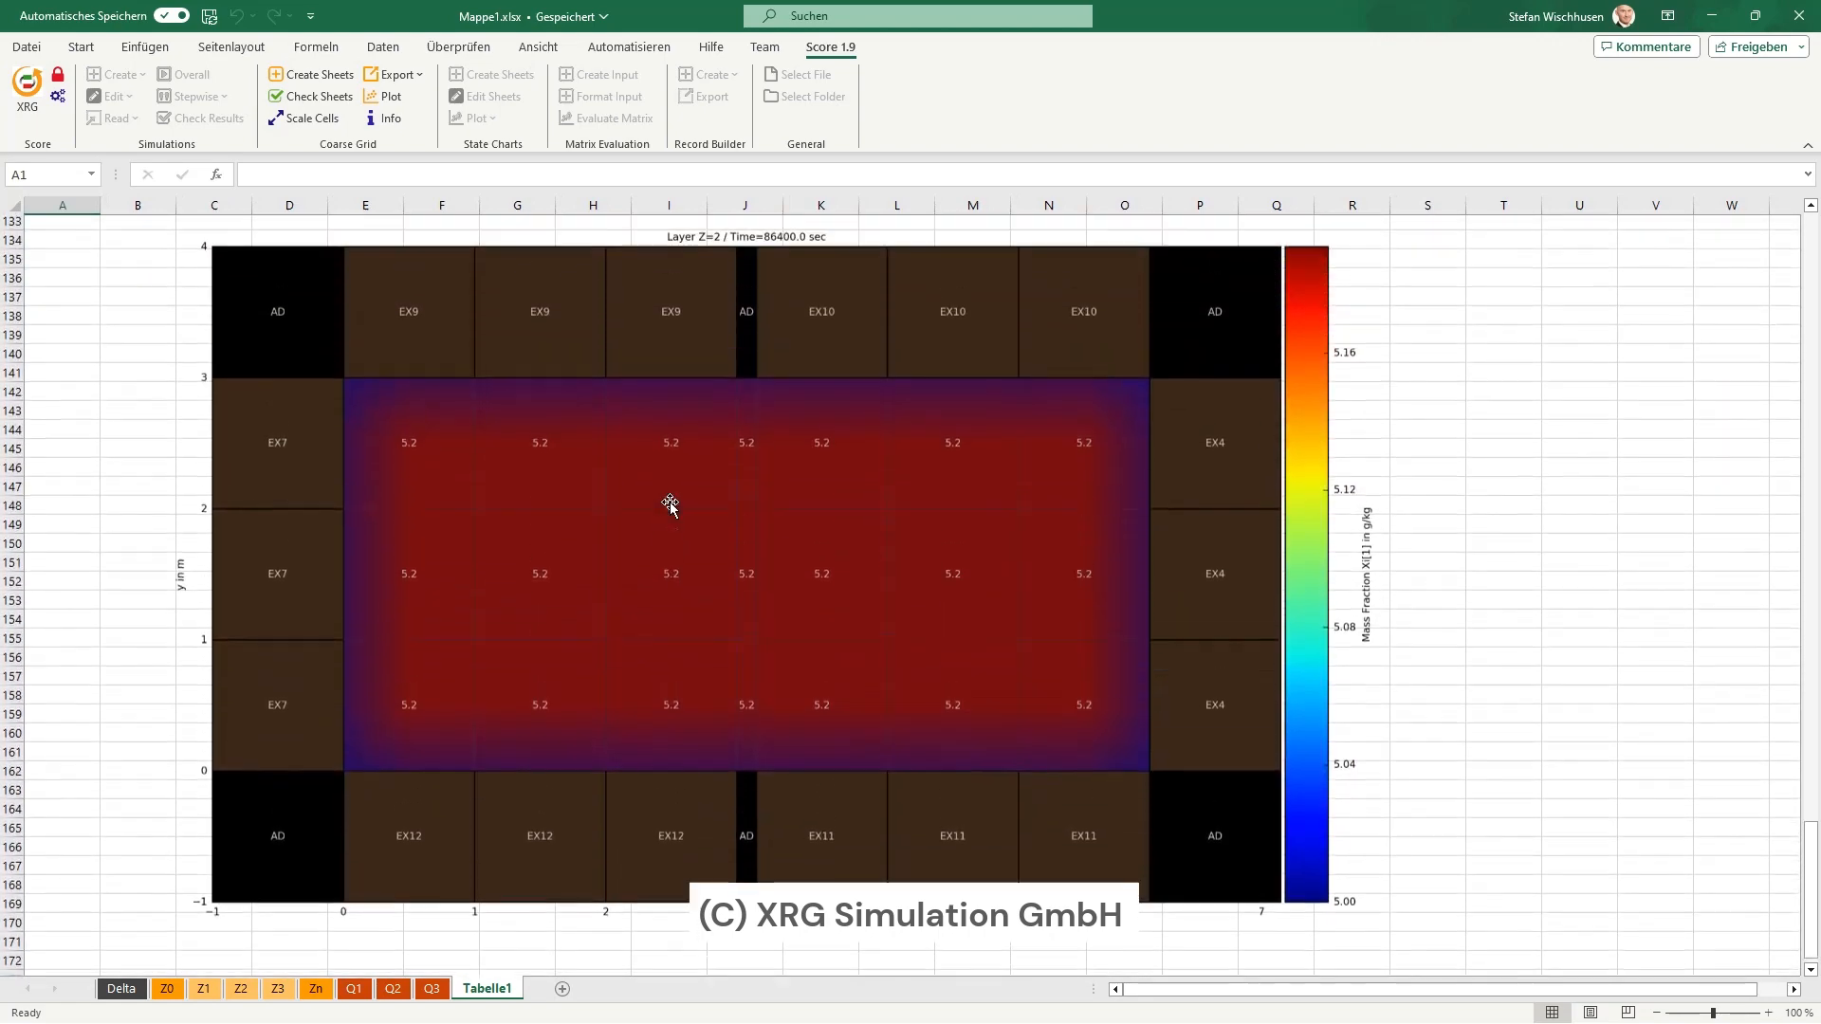